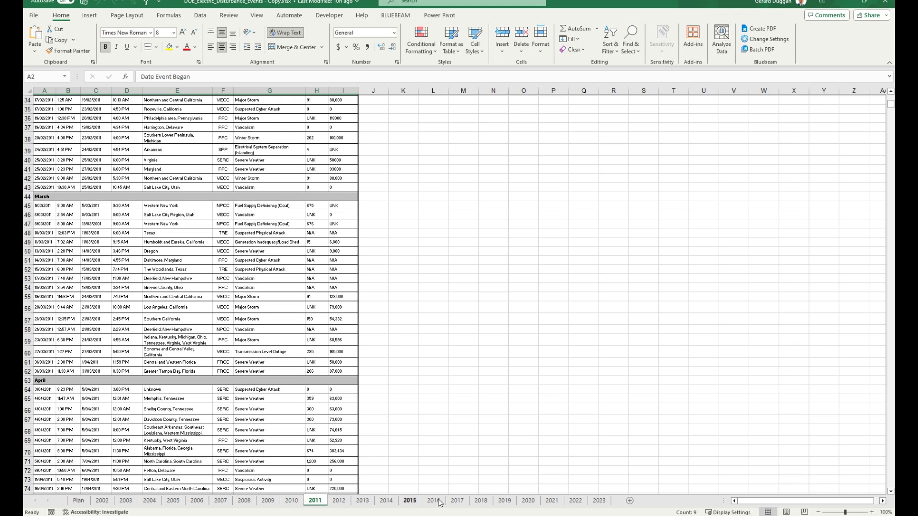
Step: Examine the column headers and event records on the 2021 and 2023 sheets
click(552, 501)
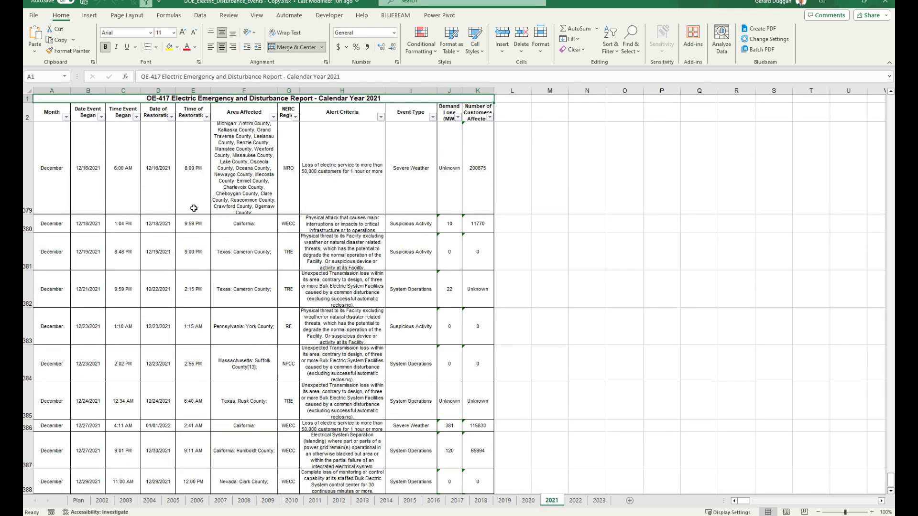
scroll(245, 235, up, 5)
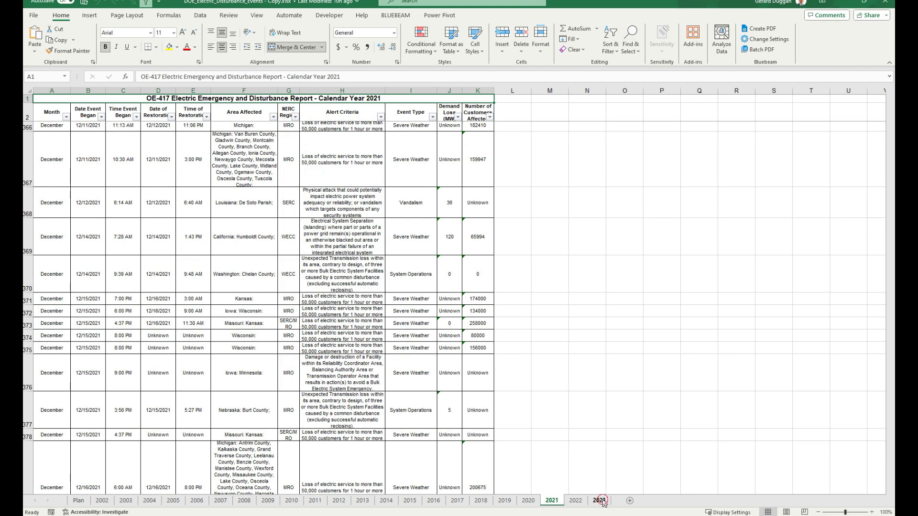
click(599, 501)
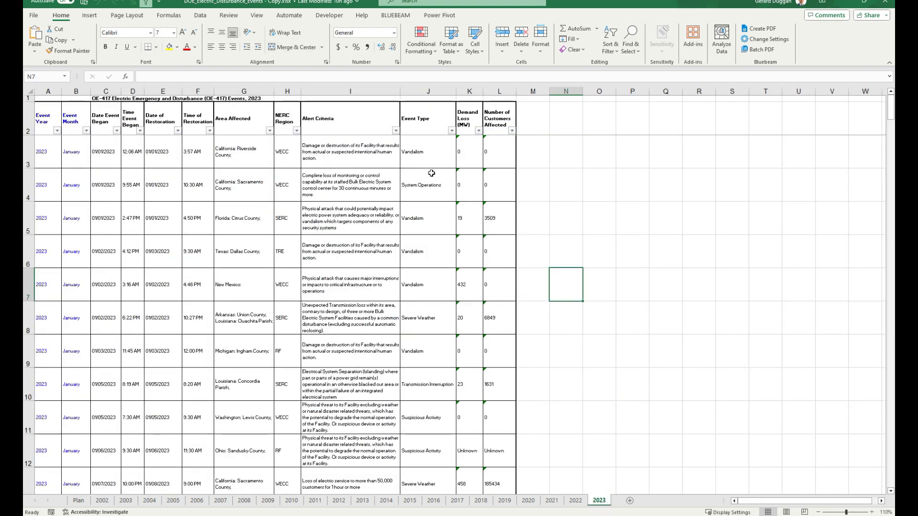
scroll(425, 236, down, 3)
scroll(425, 236, down, 1)
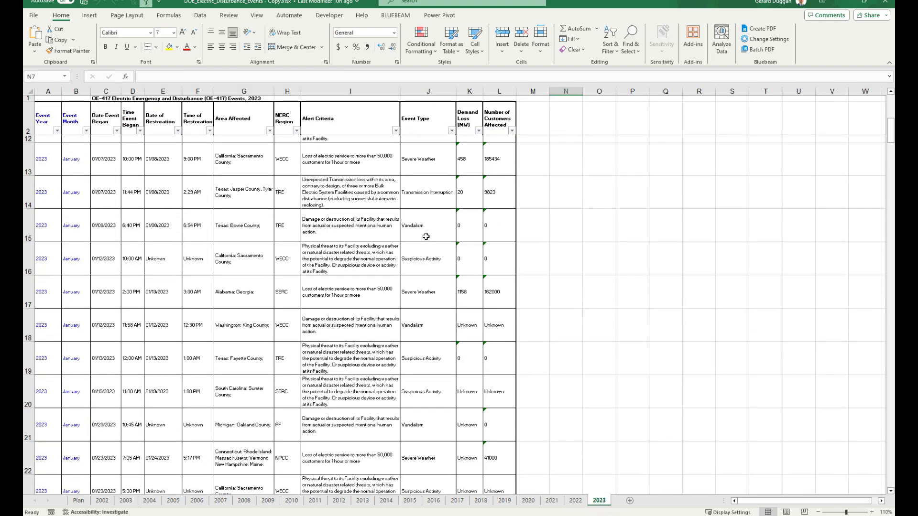
scroll(425, 236, up, 2)
scroll(426, 237, up, 1)
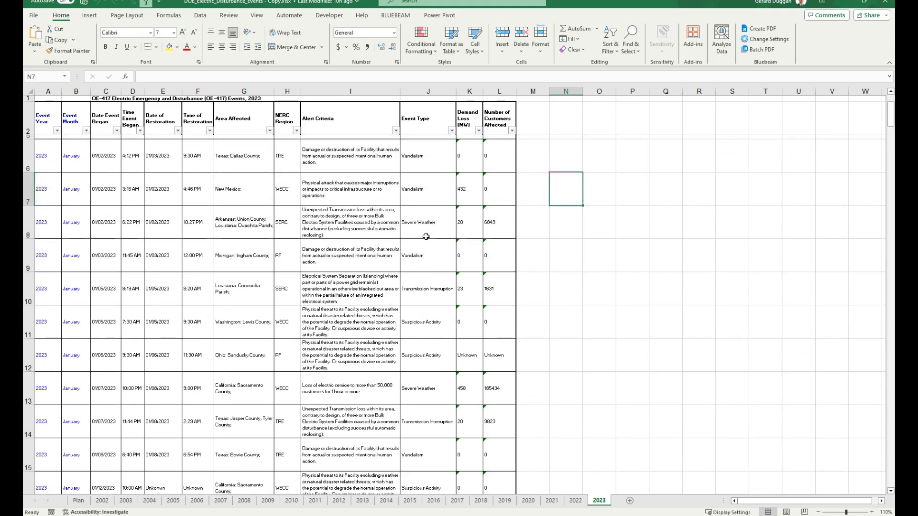
scroll(426, 237, up, 1)
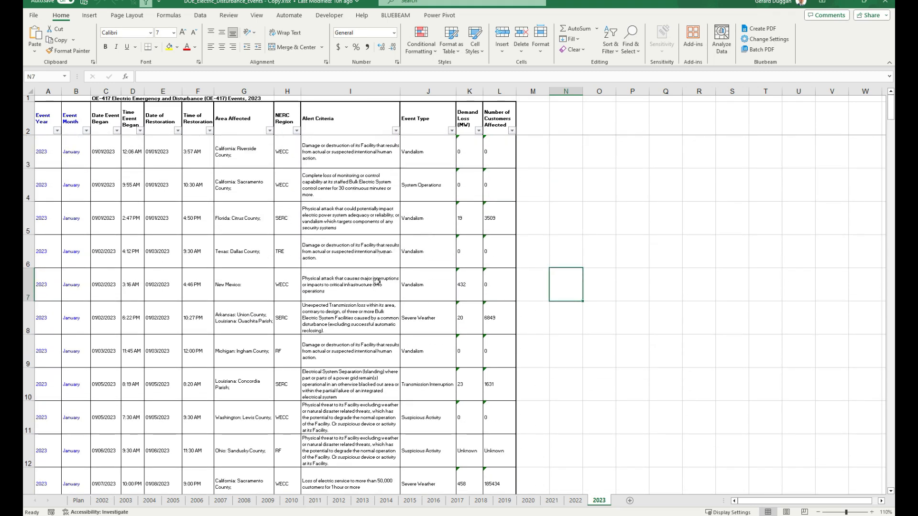
Step: Compare the 2002-2010 and 2011-2014 header rows on the Plan sheet, including their column counts and restoration columns
click(84, 500)
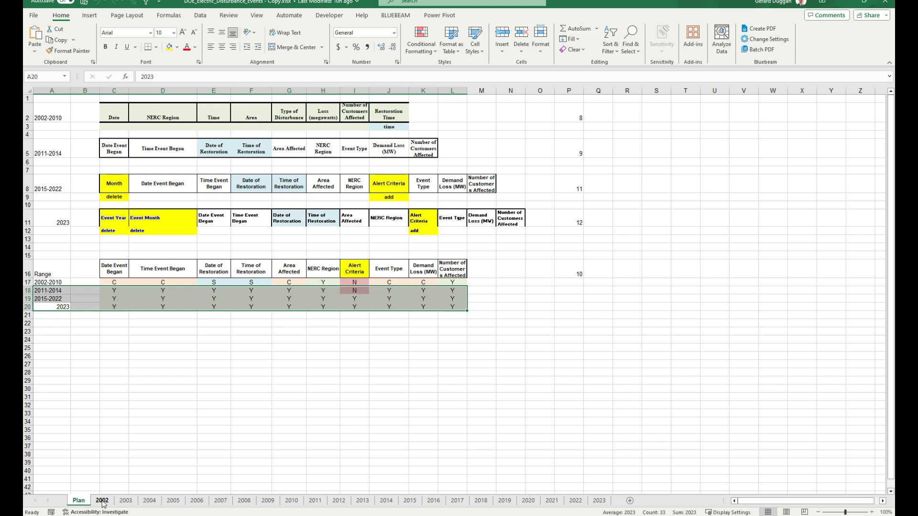
click(43, 111)
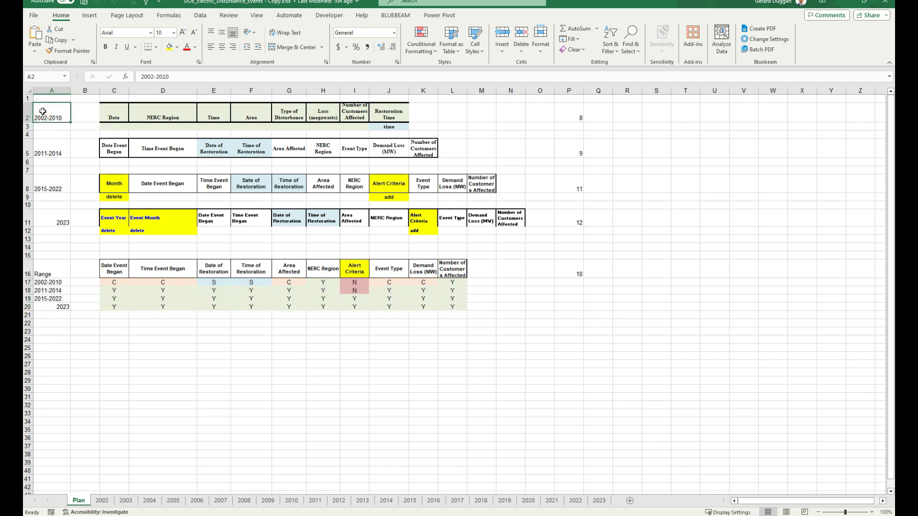
click(581, 118)
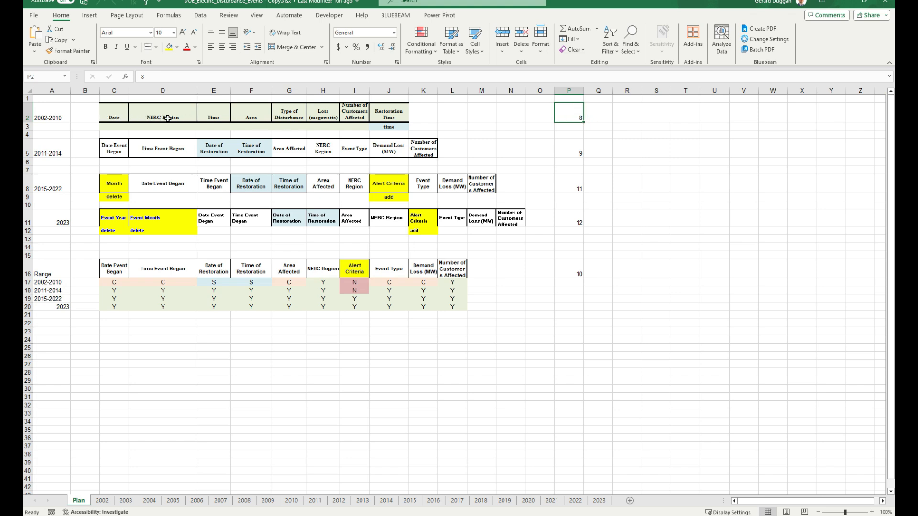
click(389, 113)
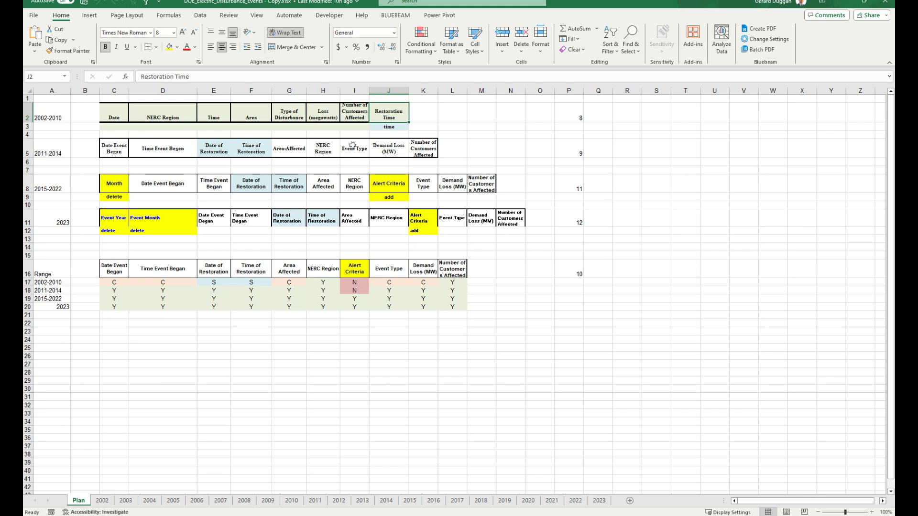
drag(215, 148, 252, 150)
key(ctrl+v)
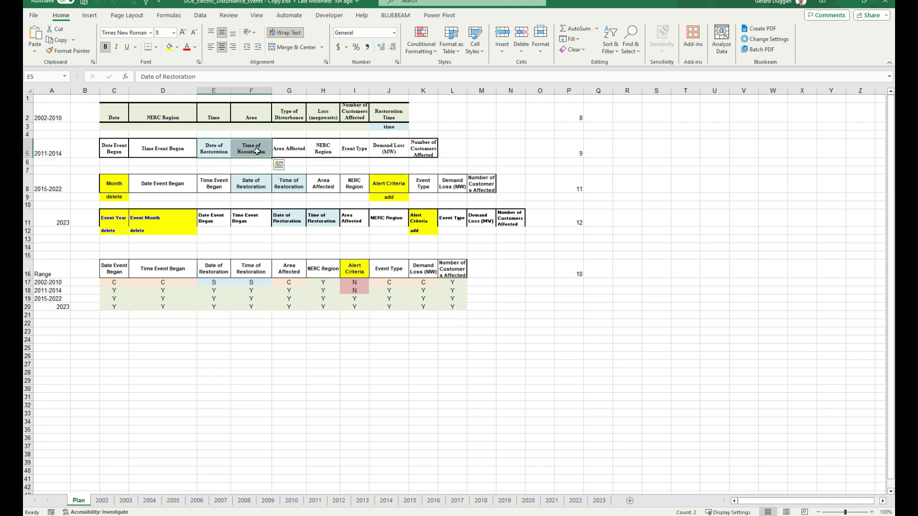
click(389, 117)
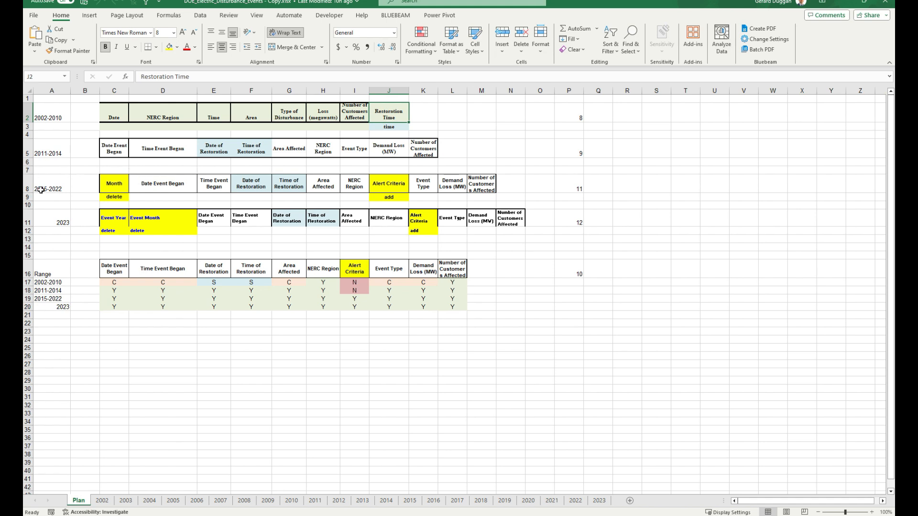
Step: Examine the 2015-2022 and 2023 header rows on the Plan sheet for columns marked delete or add
click(120, 186)
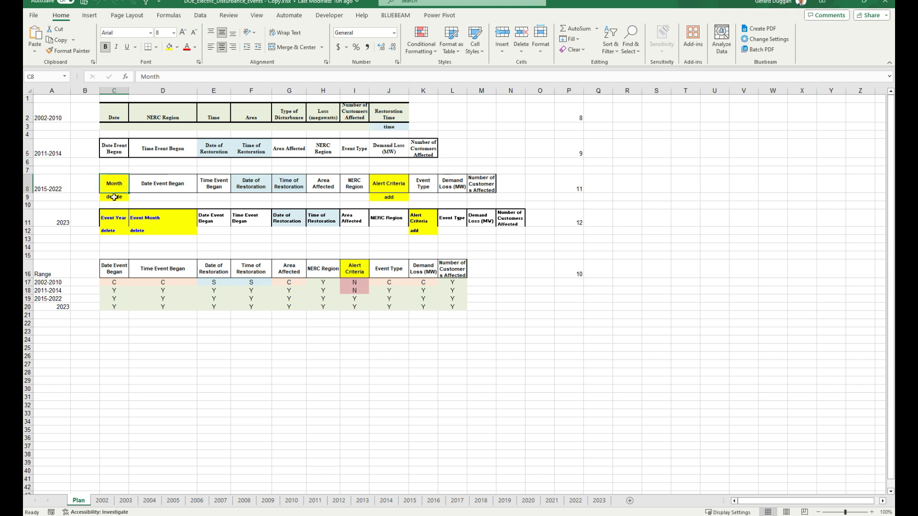
click(397, 185)
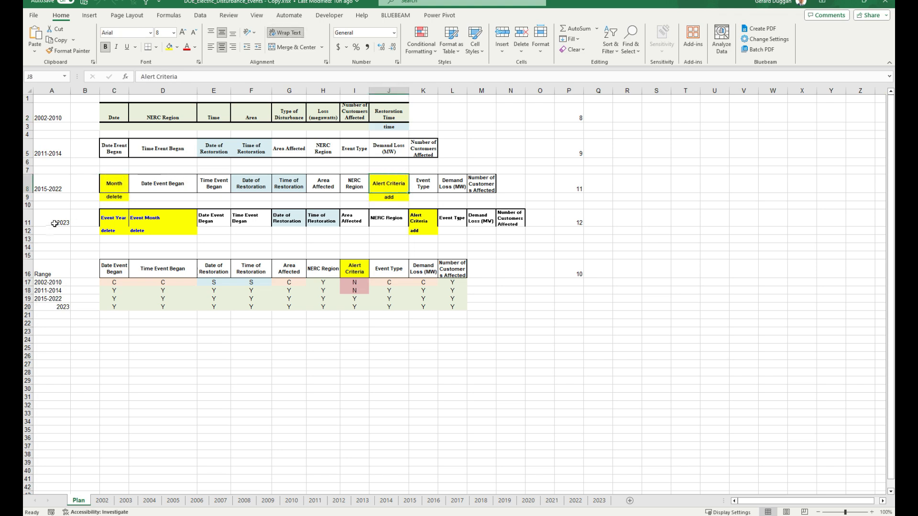
click(108, 218)
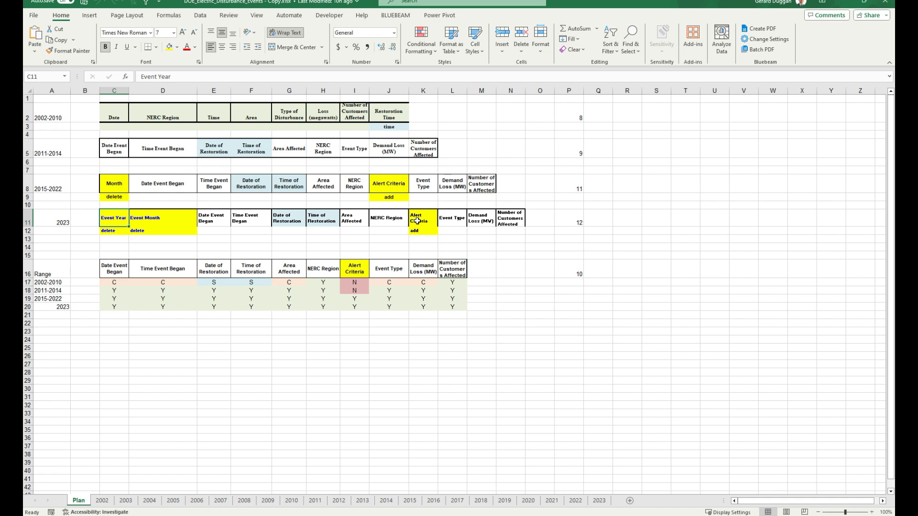
click(501, 140)
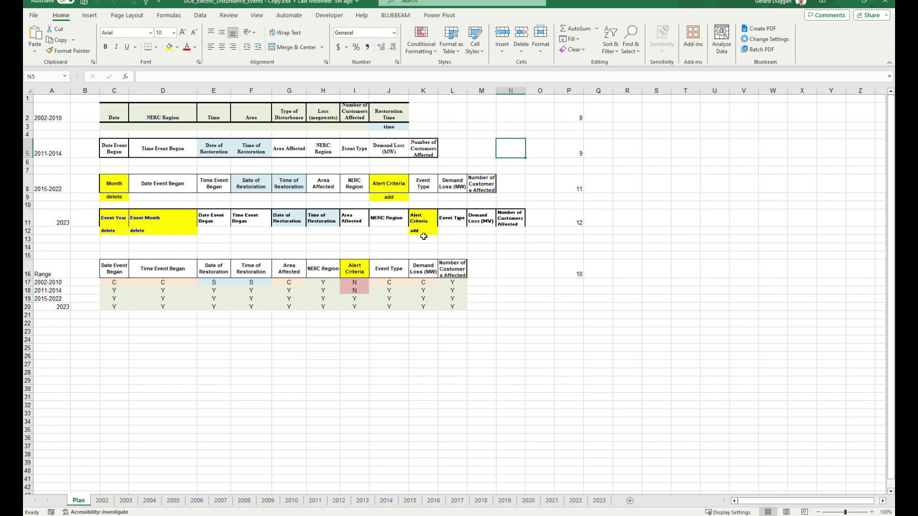
click(394, 189)
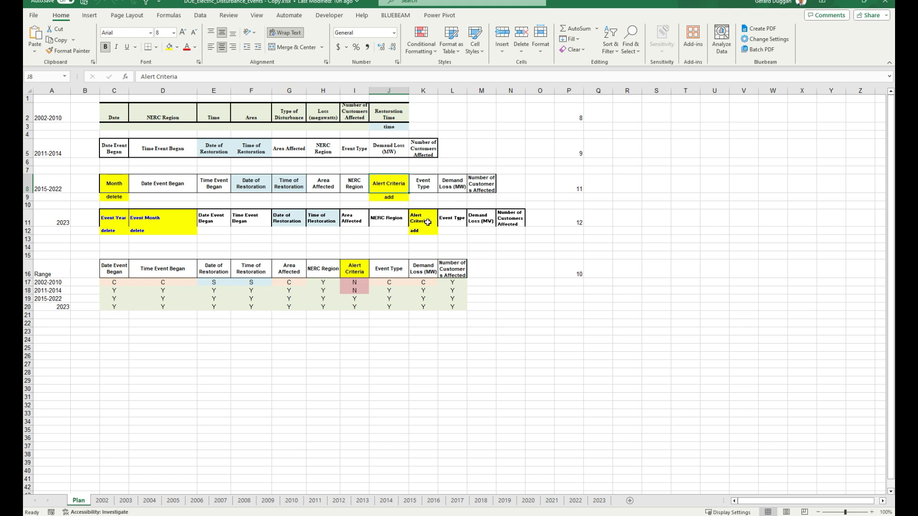
Step: Review the year ranges in the Plan sheet's mapping table and the column codes for 2011-2014, 2015-2022 and 2023
drag(52, 271, 56, 313)
click(55, 271)
drag(55, 271, 54, 310)
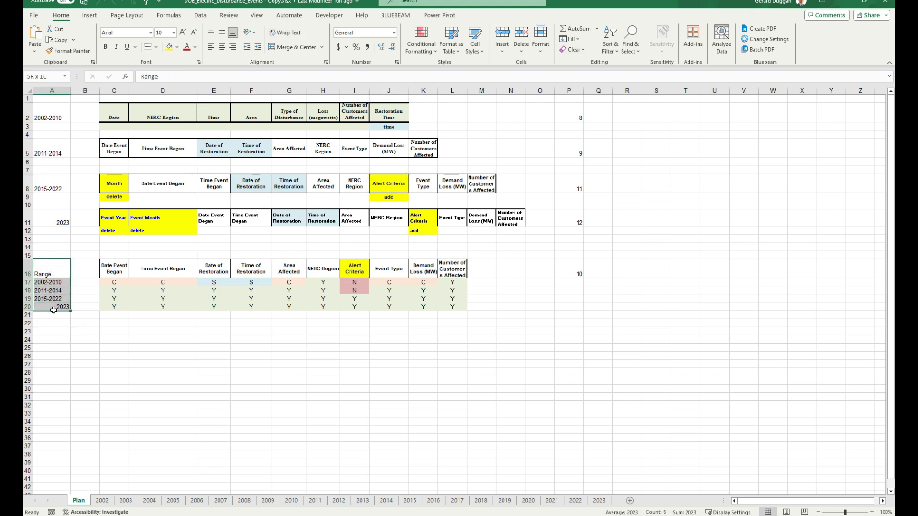
click(108, 268)
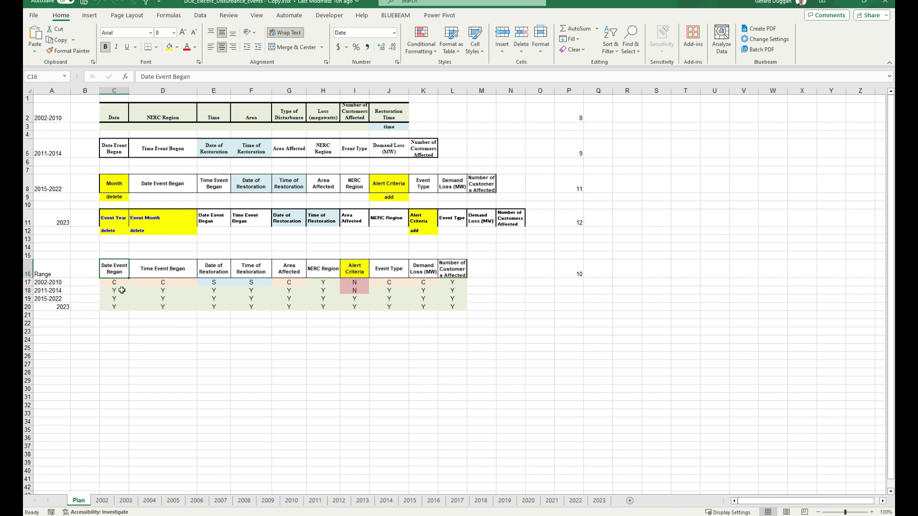
drag(114, 307, 452, 299)
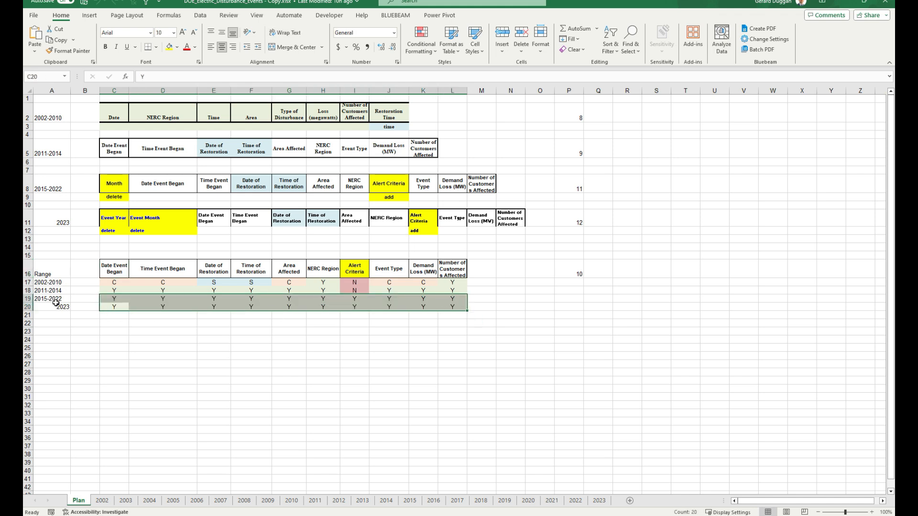
drag(116, 299, 443, 308)
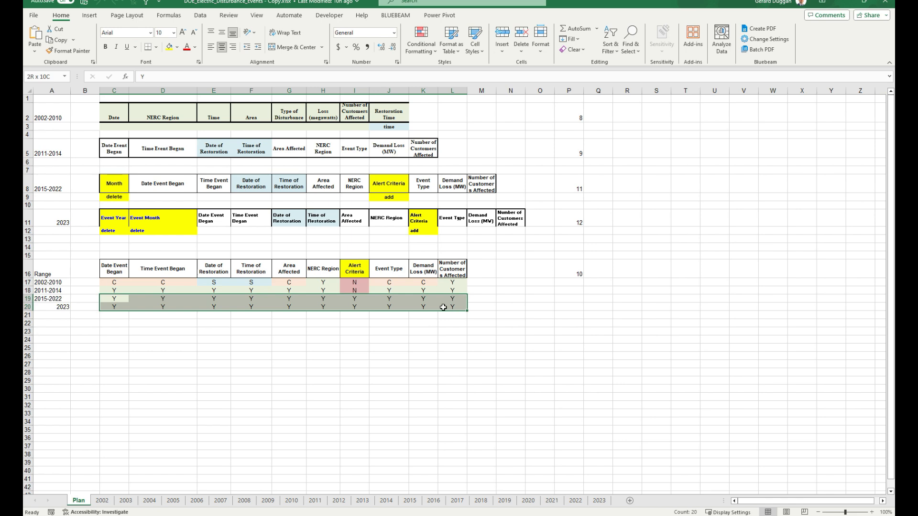
click(118, 291)
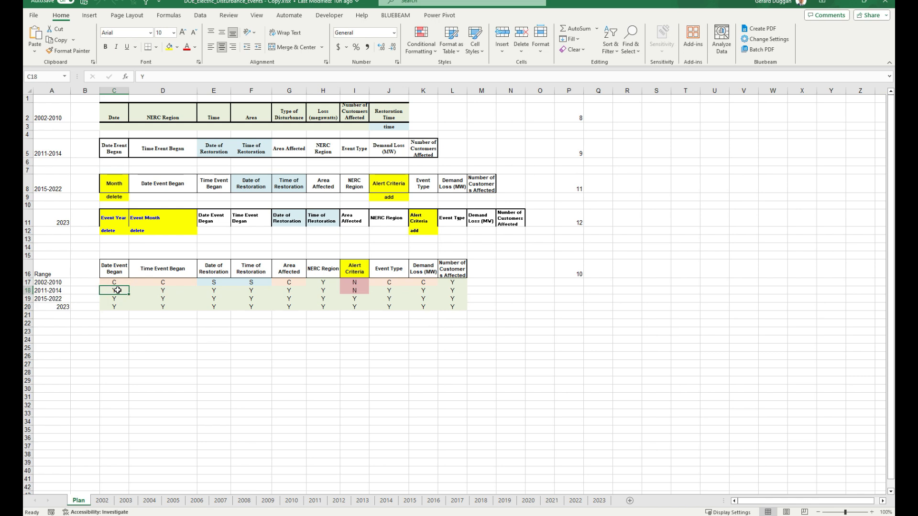
drag(118, 290, 459, 293)
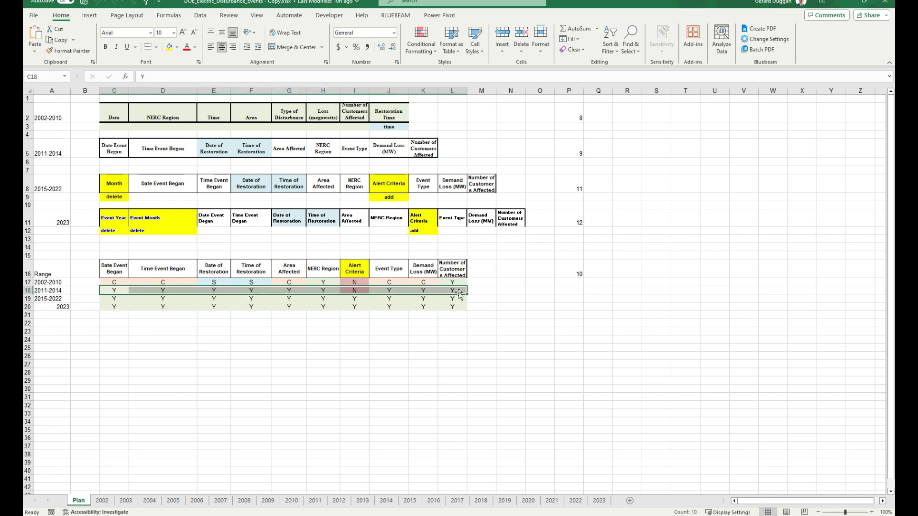
click(350, 291)
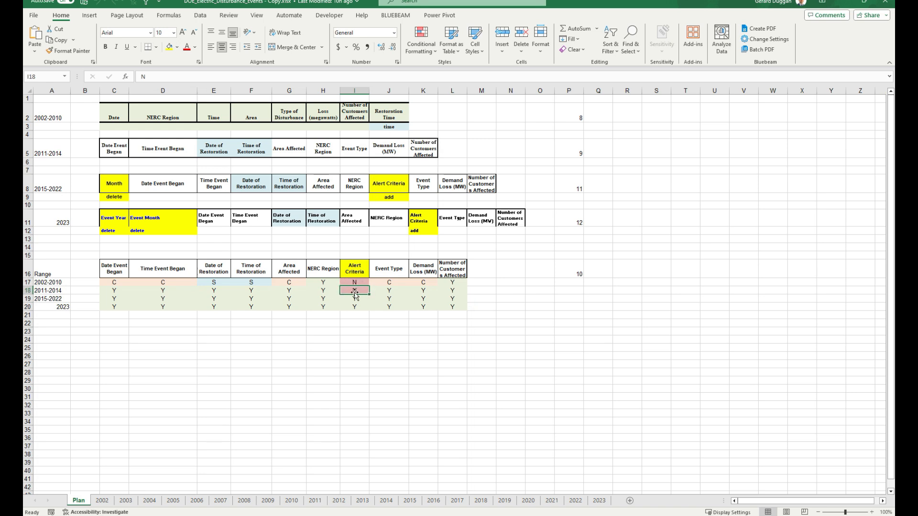
Step: Review the 2002-2010 codes in the mapping table, the full target column layout and its column count
click(53, 283)
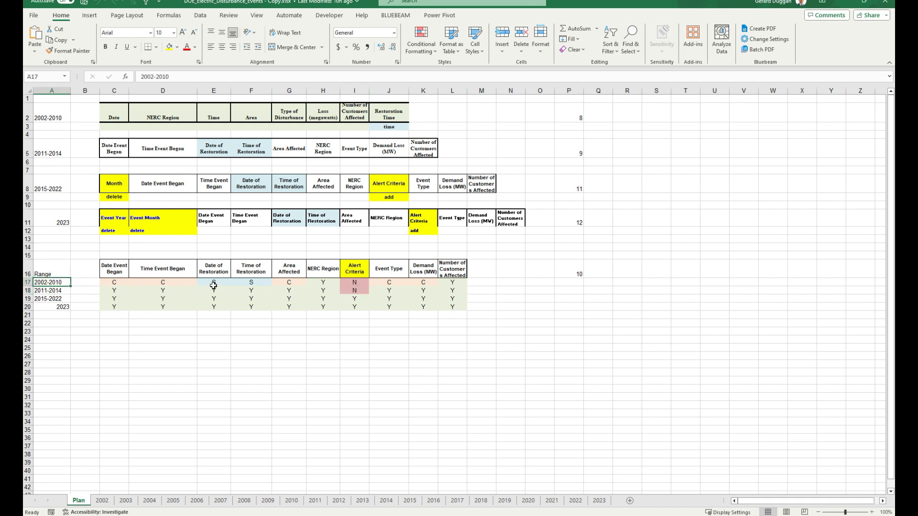
drag(112, 283, 170, 283)
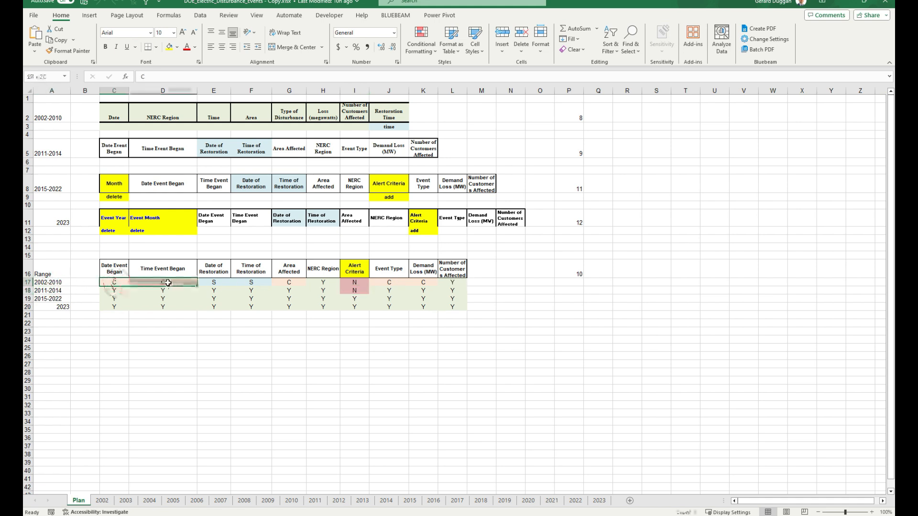
click(286, 284)
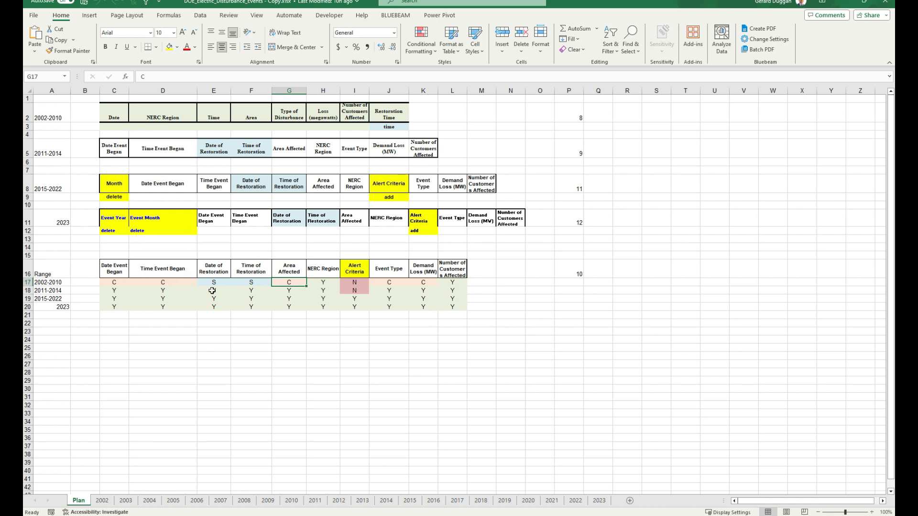
drag(213, 283, 248, 283)
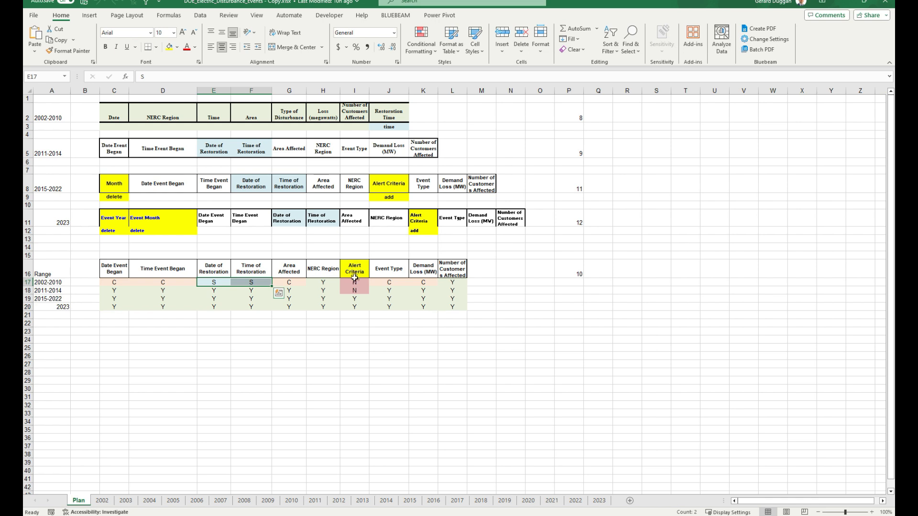
click(356, 348)
drag(118, 271, 446, 307)
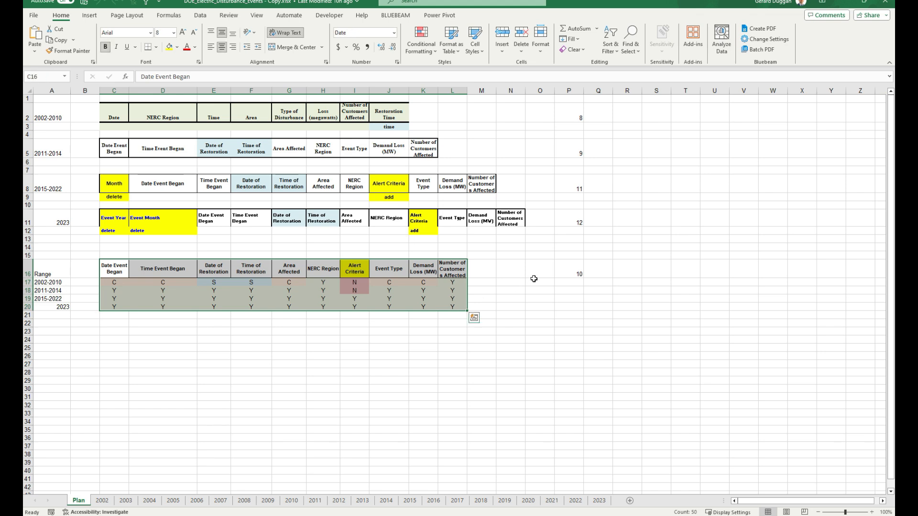
click(567, 270)
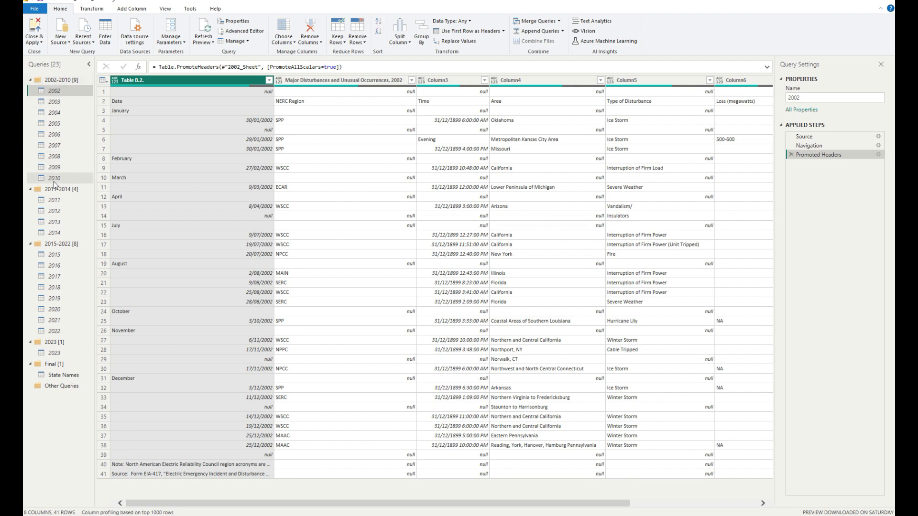
Step: Switch to Power Query Editor and open DOE_Electric_Disturbance_Events.xlsx as a new Excel workbook source
click(568, 471)
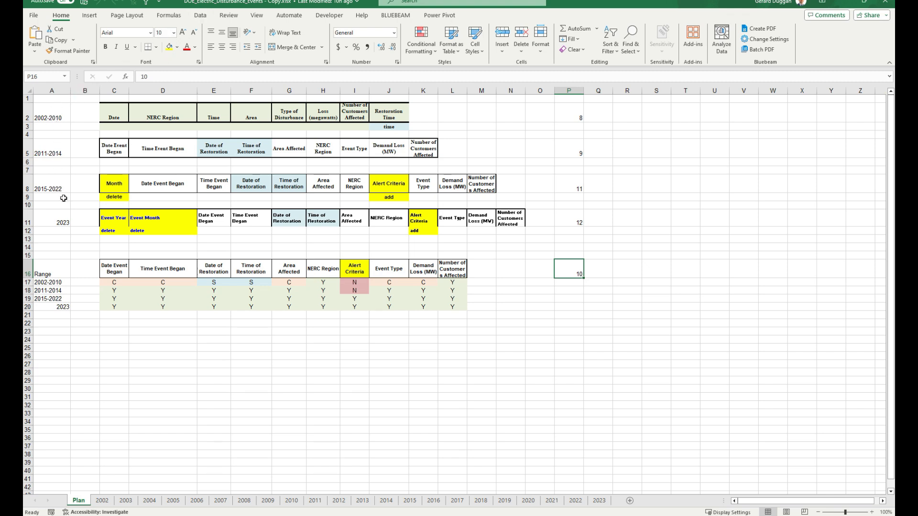
click(844, 2)
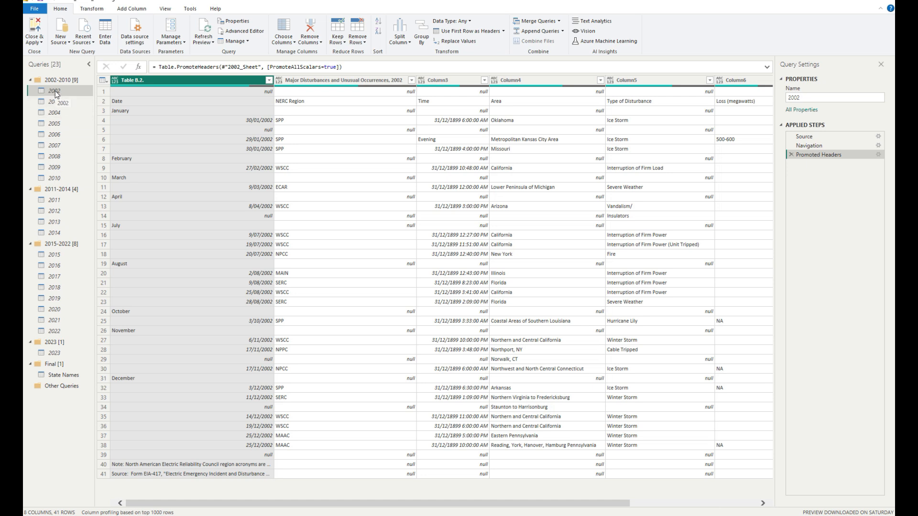
click(61, 39)
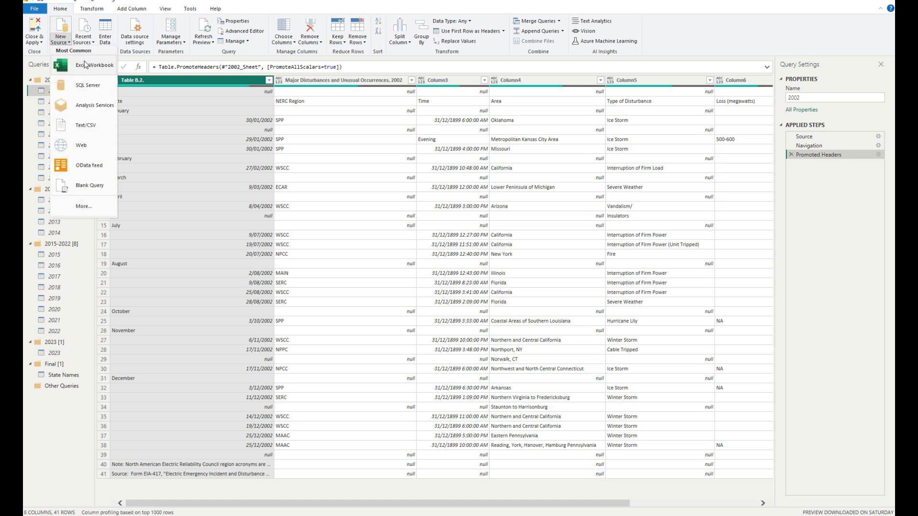
click(86, 65)
click(138, 80)
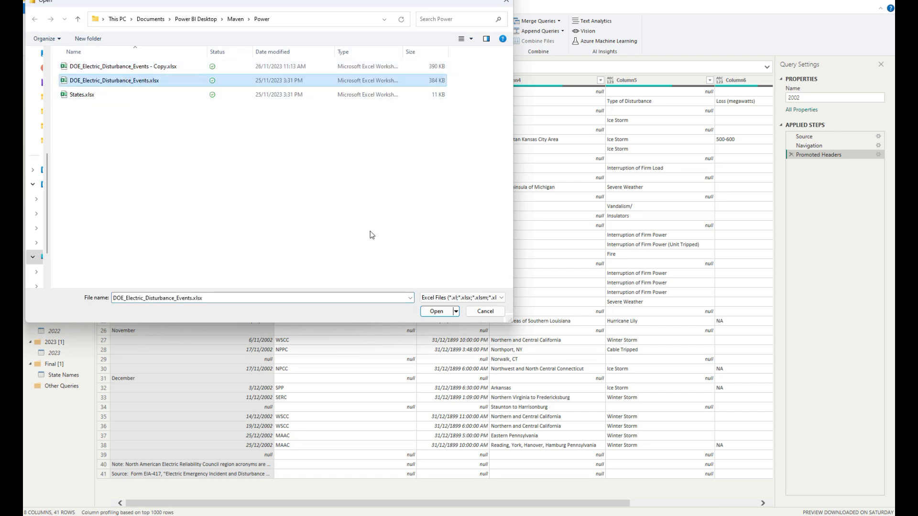
click(436, 311)
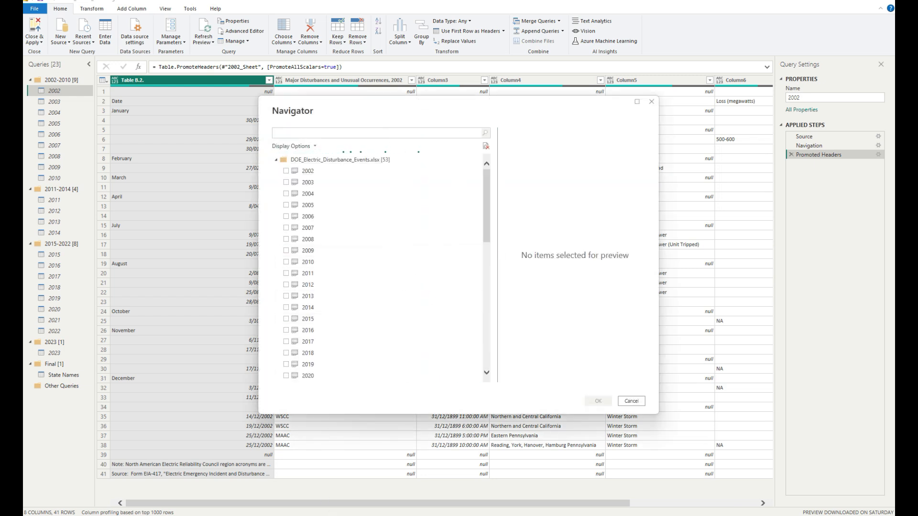
Step: Switch to the Excel workbook, examine the 2002 and 2003 sheets for layout, month rows, repeated headers and footnotes, and return to Power Query
key(alt+Tab)
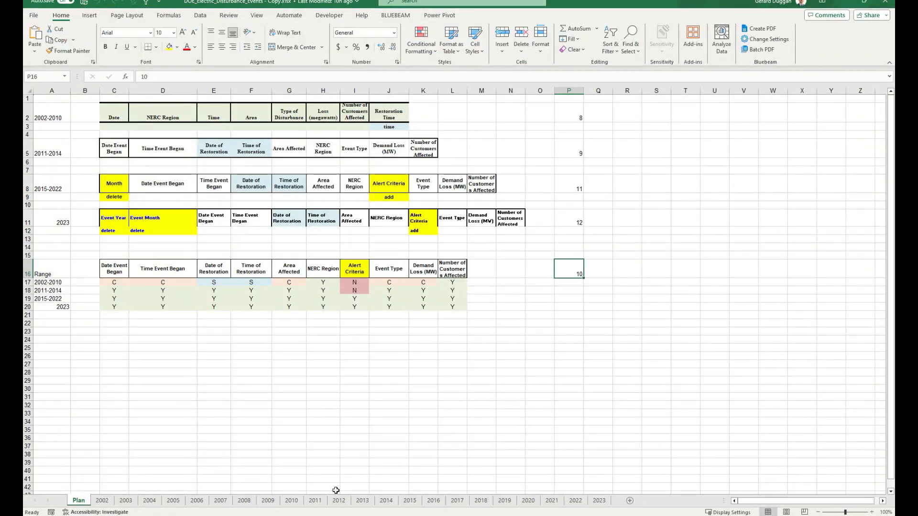
click(105, 505)
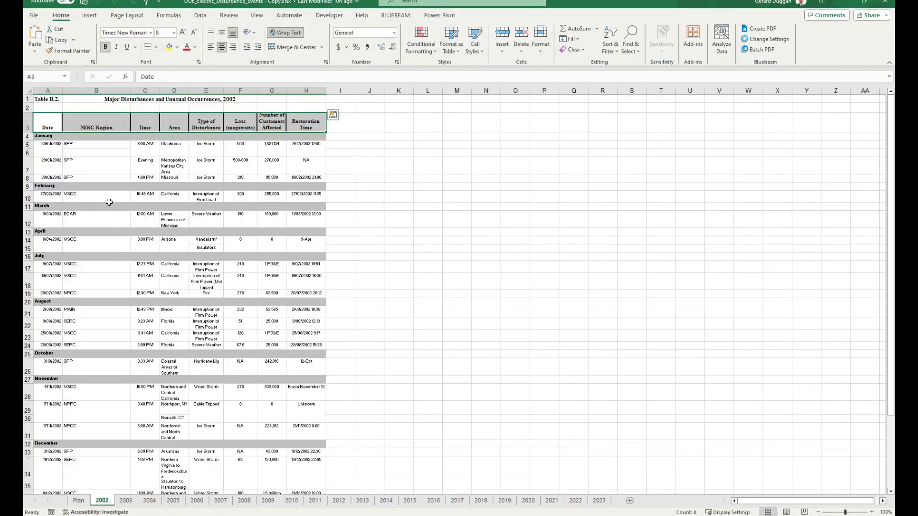
scroll(112, 216, down, 4)
scroll(111, 216, up, 4)
scroll(111, 217, down, 2)
click(126, 501)
scroll(114, 255, down, 8)
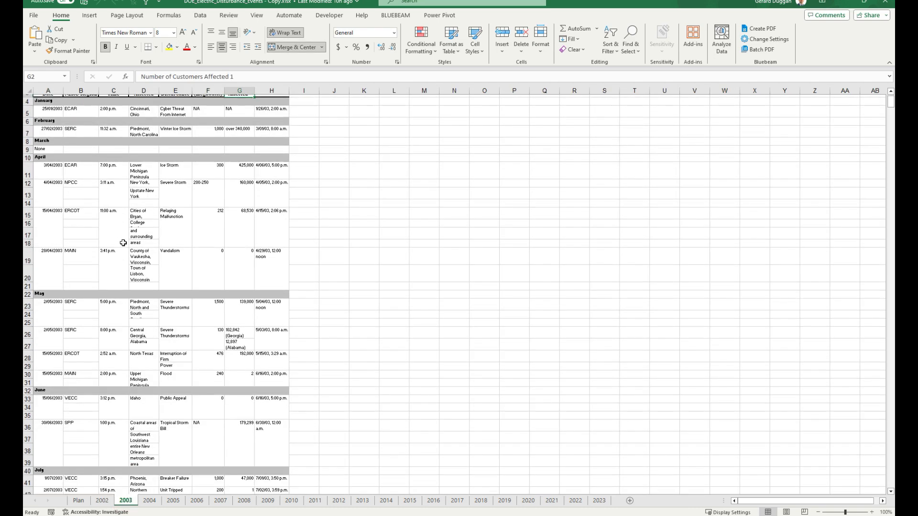
scroll(115, 255, down, 3)
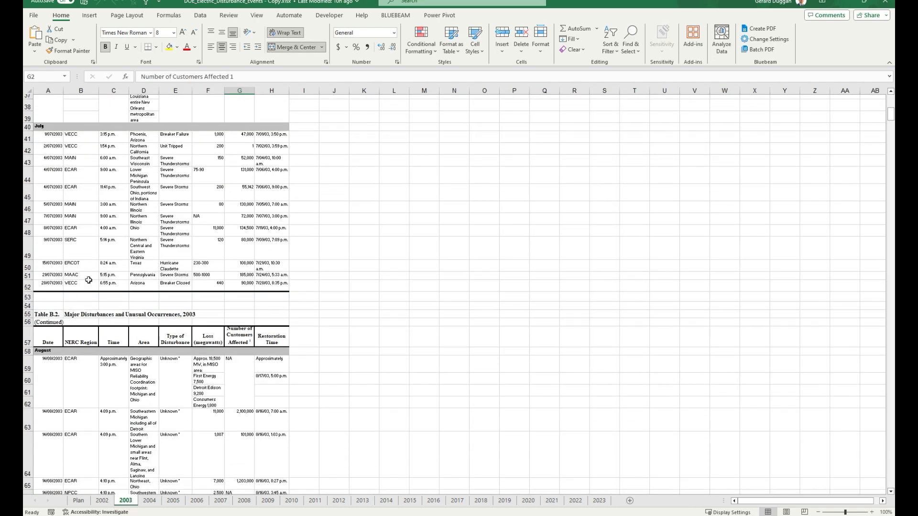
scroll(88, 280, down, 12)
scroll(144, 299, down, 8)
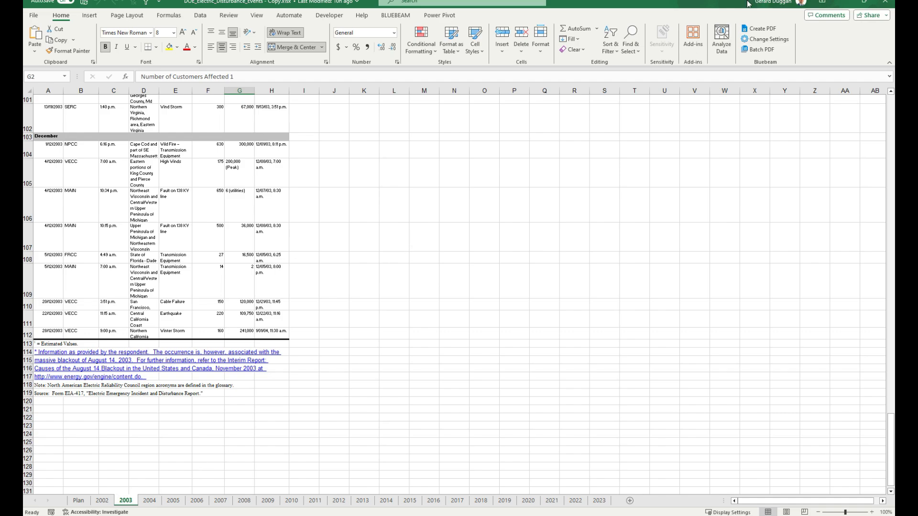
click(844, 3)
Step: Look through the workbook's sheets and named ranges in the Navigator and request a preview of the 2002 sheet
scroll(434, 213, down, 10)
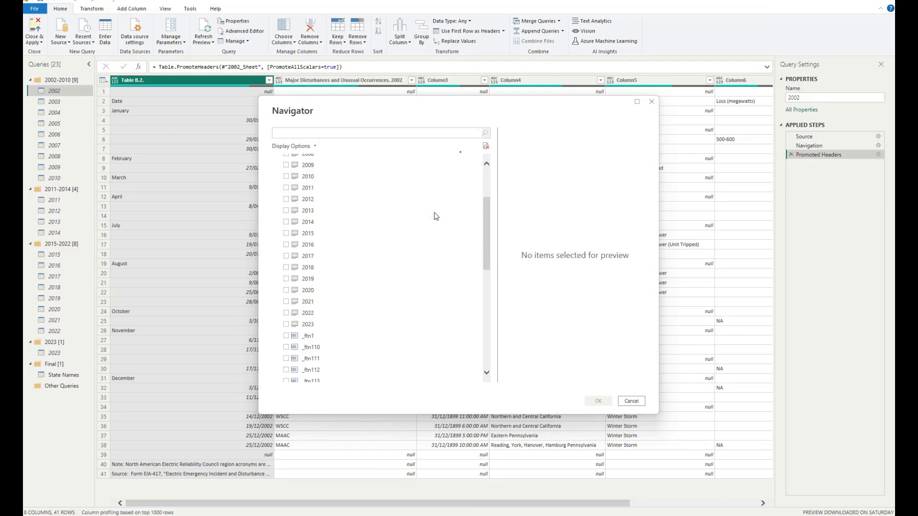
scroll(433, 212, up, 10)
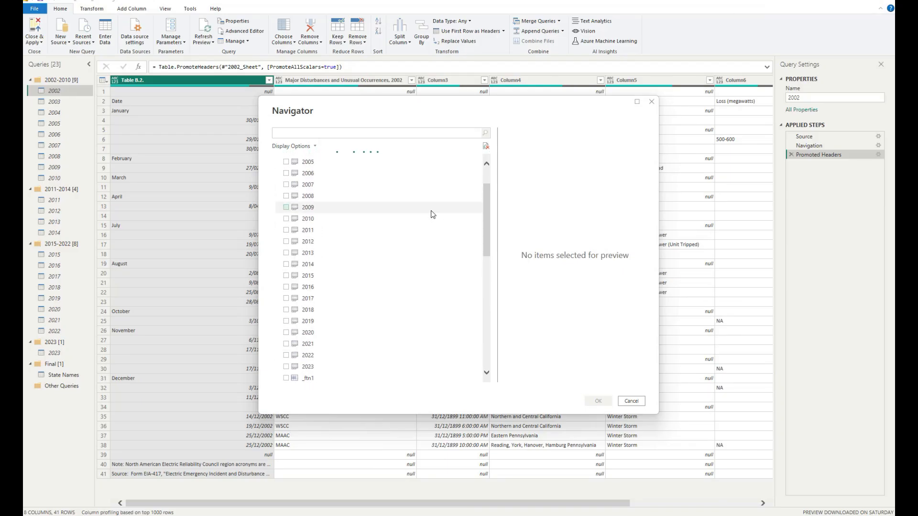
click(286, 172)
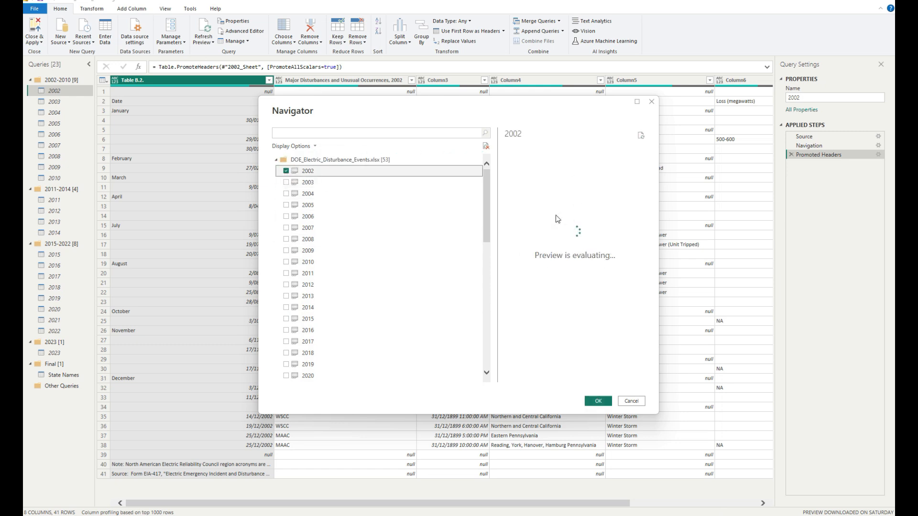
click(288, 173)
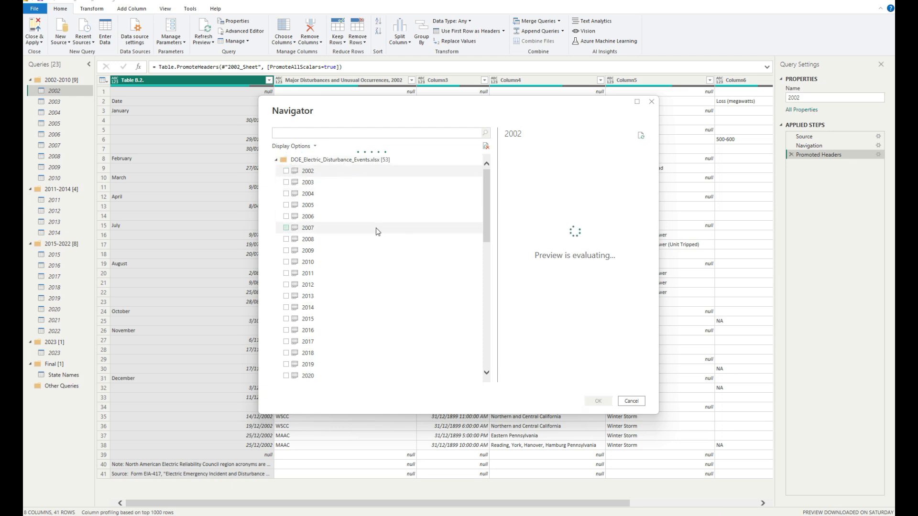
scroll(378, 239, down, 15)
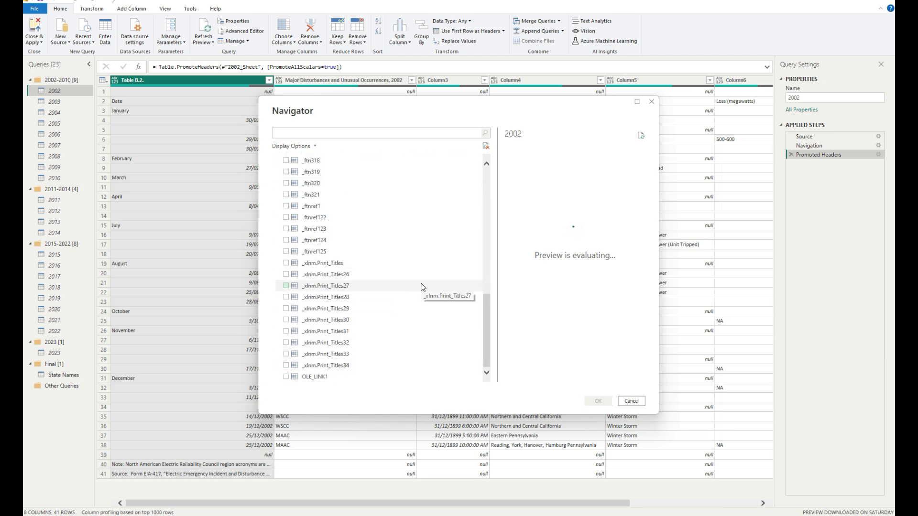
scroll(435, 287, up, 15)
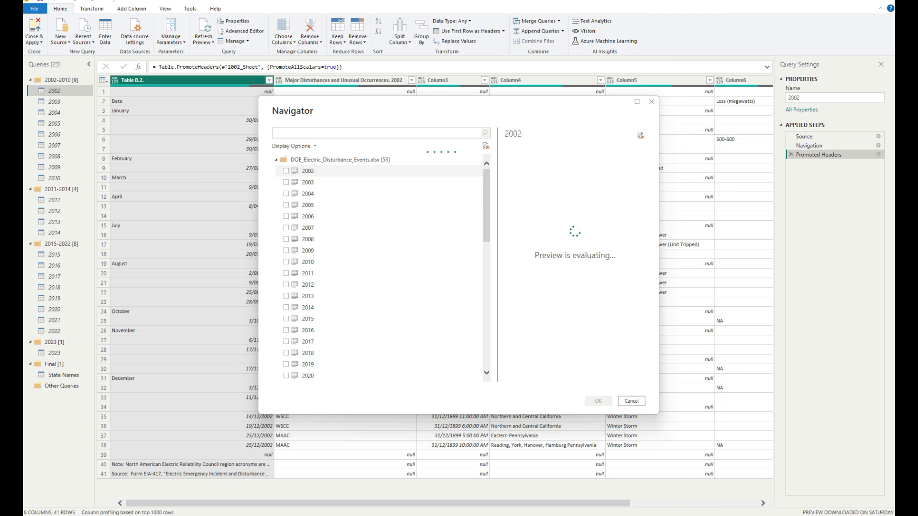
scroll(345, 340, down, 2)
scroll(344, 355, up, 2)
Step: Widen the Navigator's item list, browse the sheets and suggested tables, and check the 2002 sheet's preview again without keeping it selected
drag(497, 270, 539, 269)
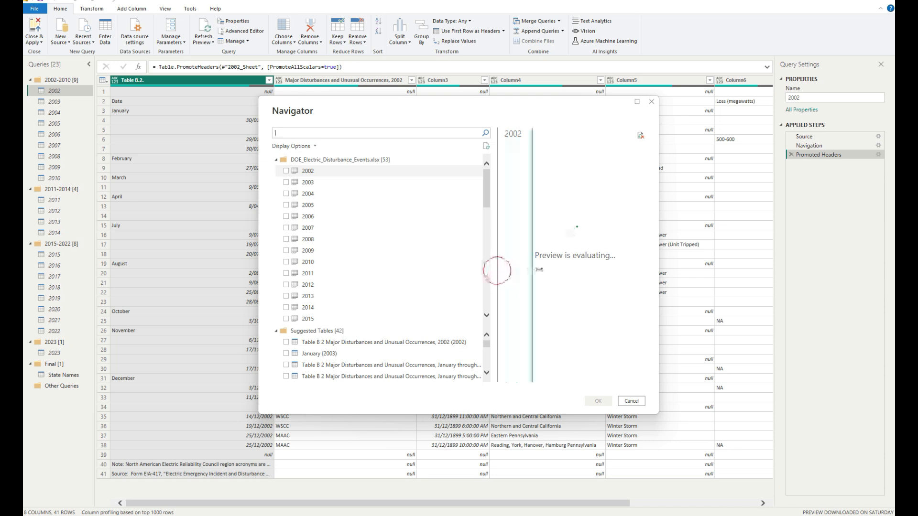
scroll(406, 313, down, 2)
scroll(407, 345, down, 2)
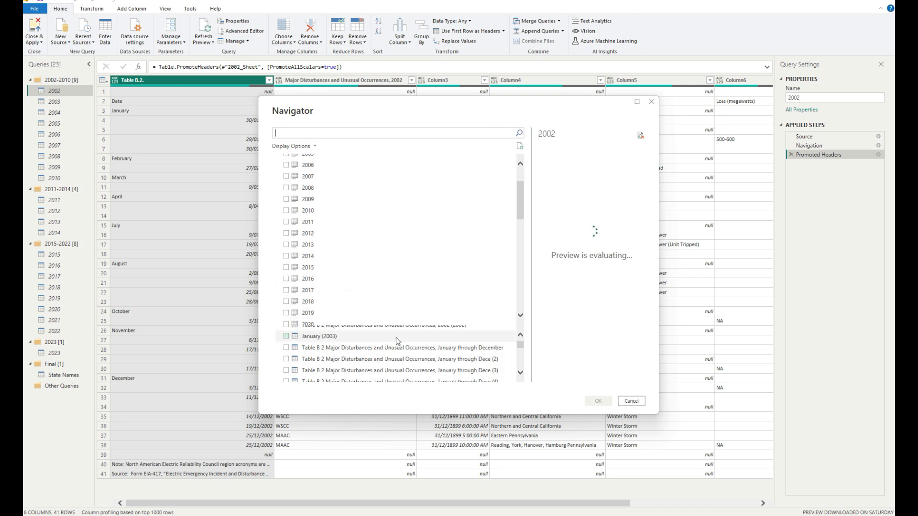
scroll(395, 340, up, 2)
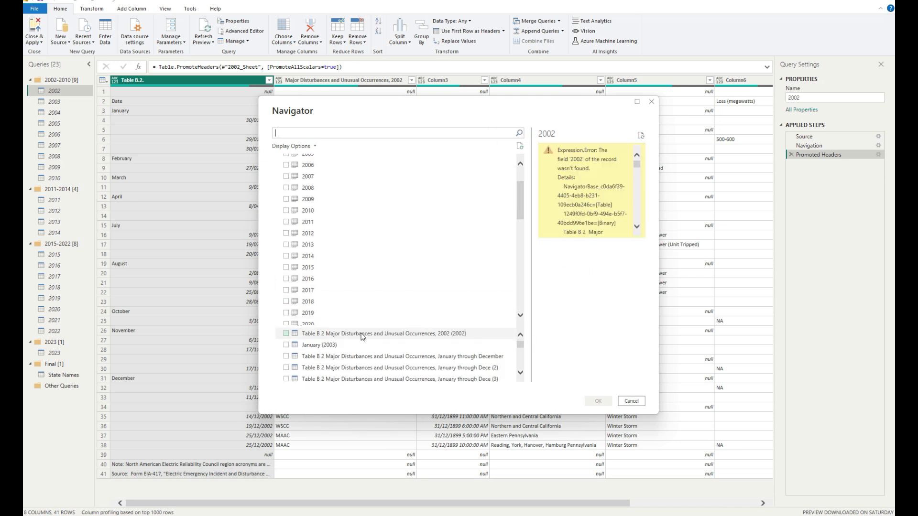
scroll(296, 166, up, 2)
click(286, 171)
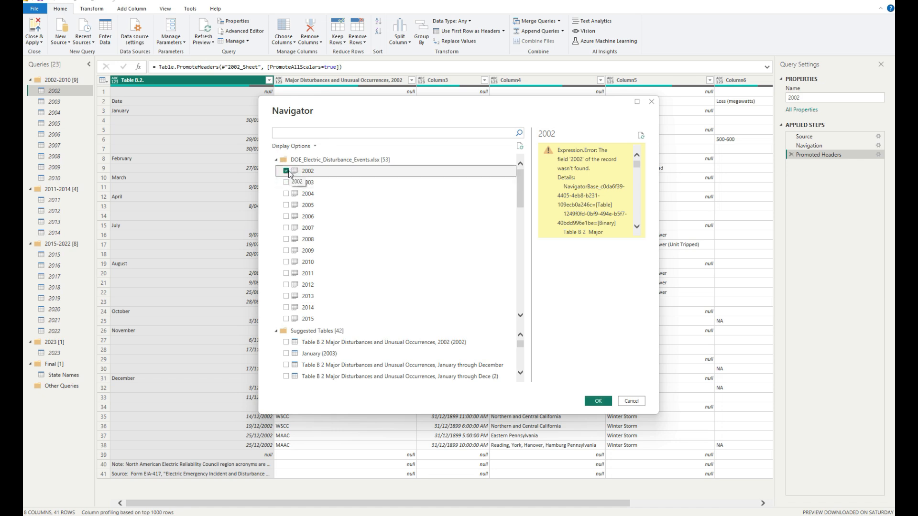
click(286, 170)
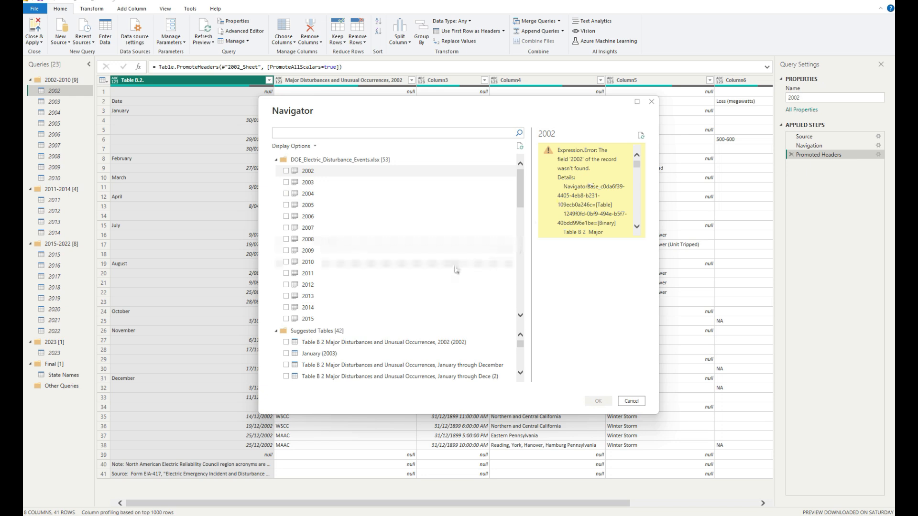
Step: Preview the suggested table for 2002 major disturbances, deselect it, and review the suggested tables for the following years
scroll(389, 280, down, 2)
scroll(388, 280, down, 3)
click(369, 343)
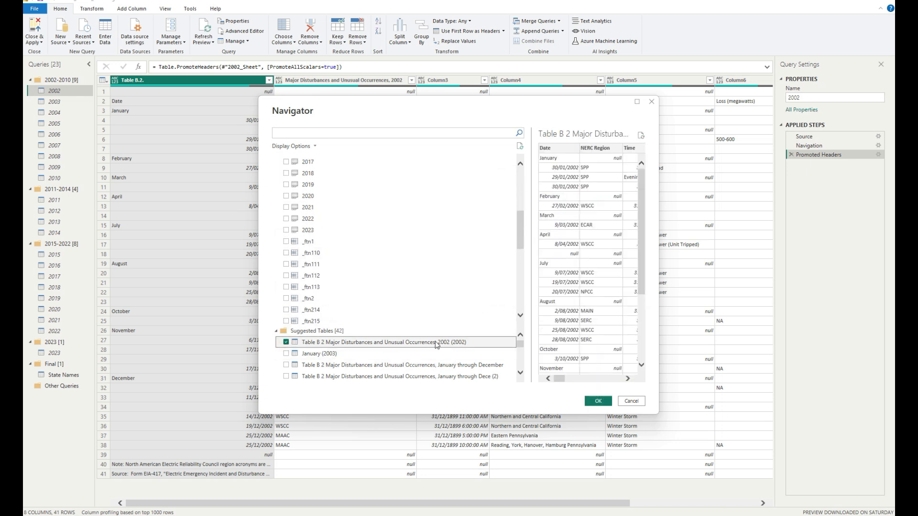
click(294, 344)
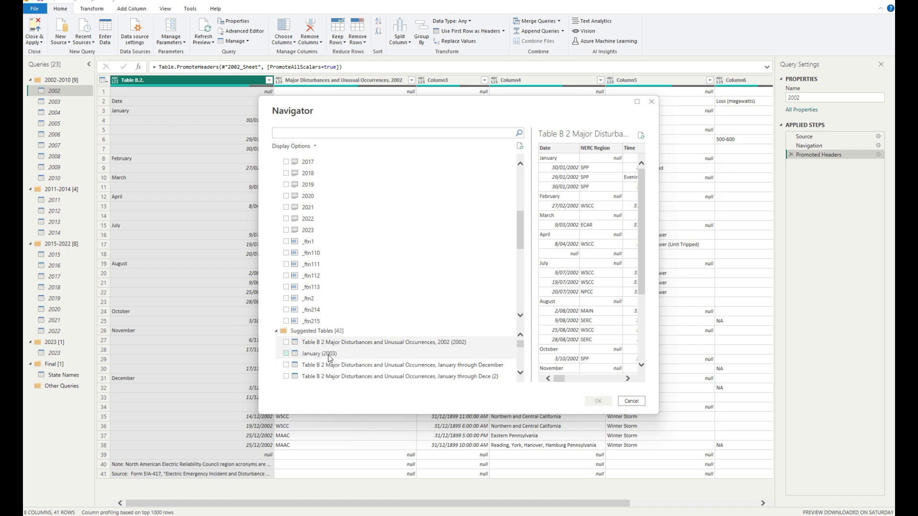
scroll(329, 358, down, 1)
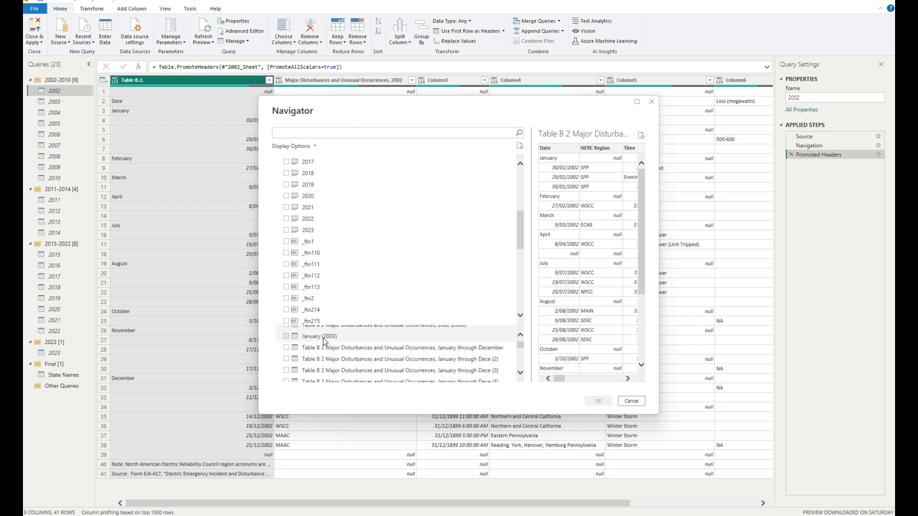
scroll(421, 354, down, 3)
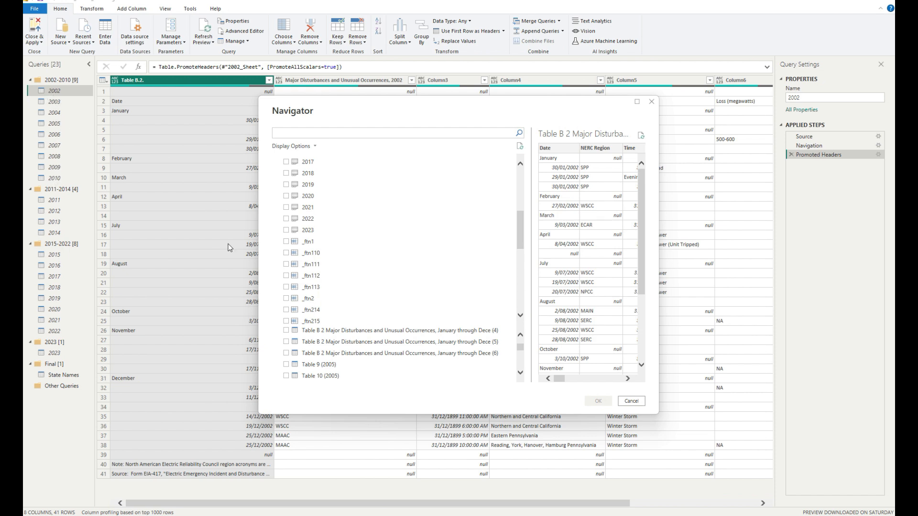
Step: Compare the yearly worksheets with the suggested tables in the Navigator, from 2002 through the OE-417 tables
scroll(366, 359, up, 4)
scroll(362, 357, up, 1)
scroll(312, 262, up, 6)
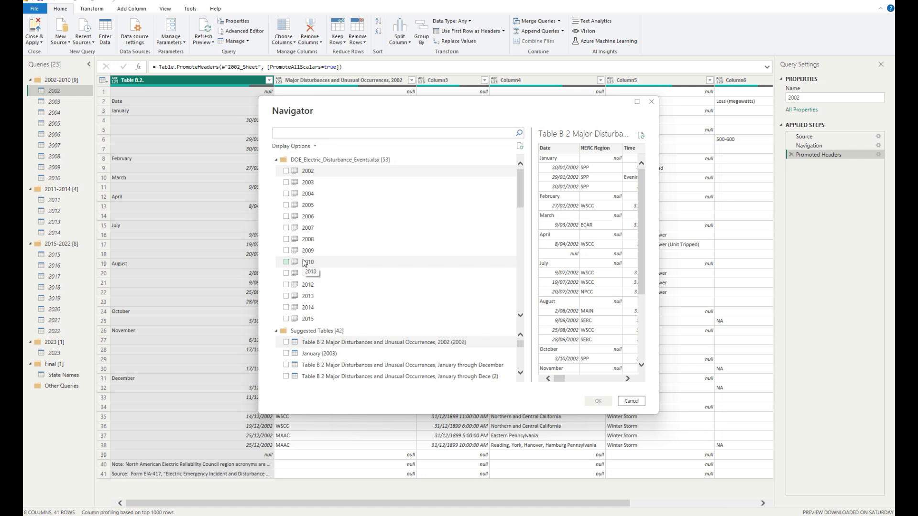
scroll(390, 339, down, 3)
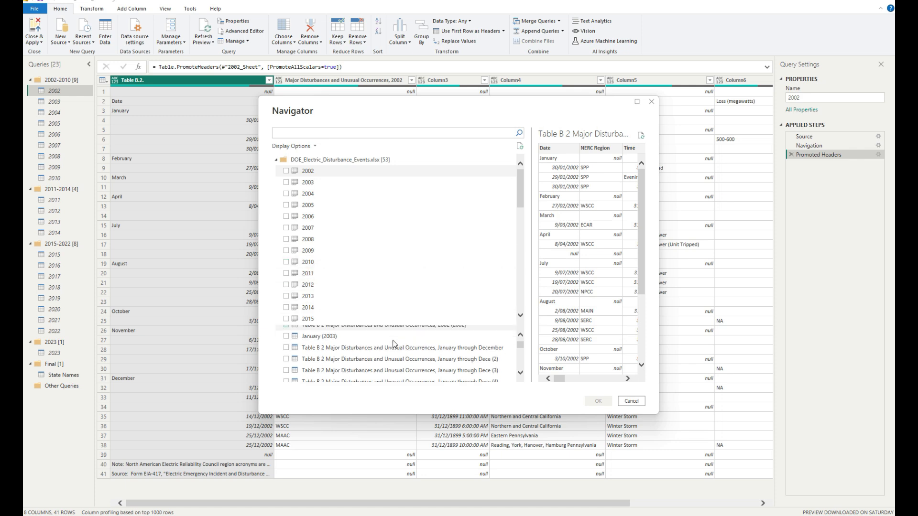
scroll(400, 363, down, 3)
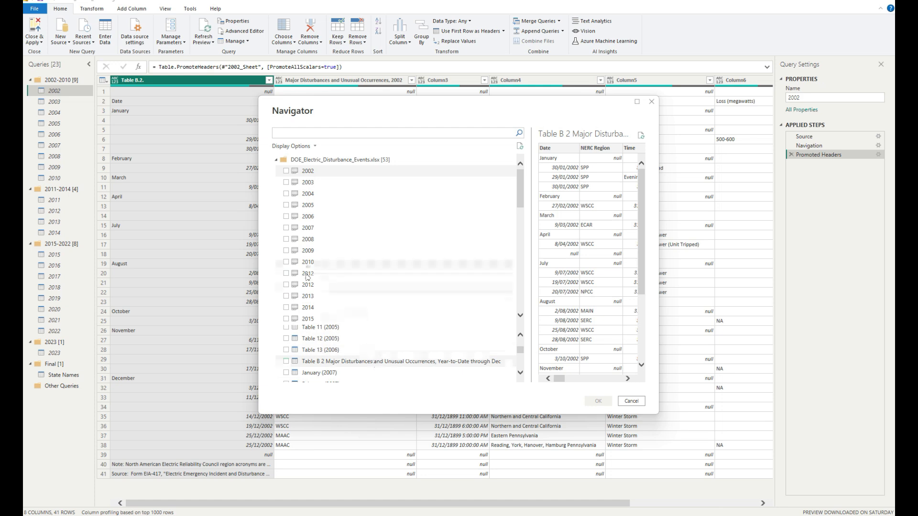
scroll(322, 306, down, 3)
scroll(401, 363, down, 5)
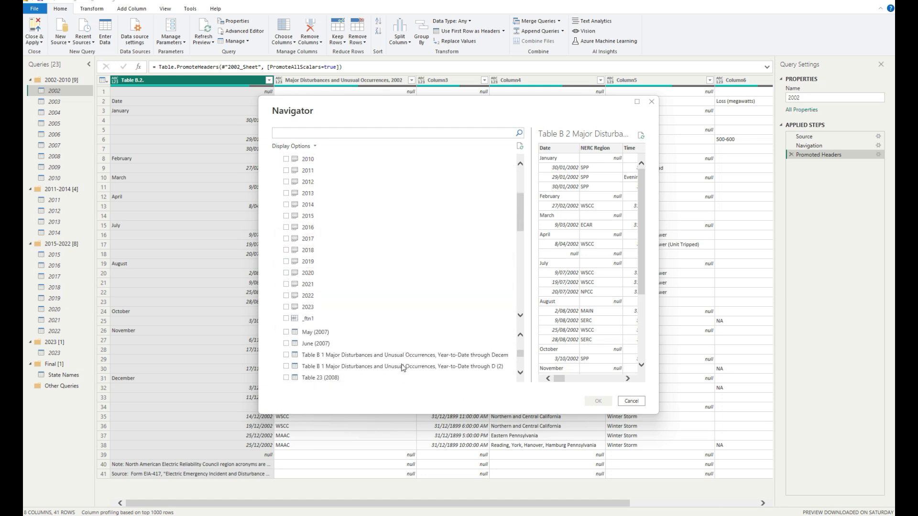
scroll(401, 366, down, 5)
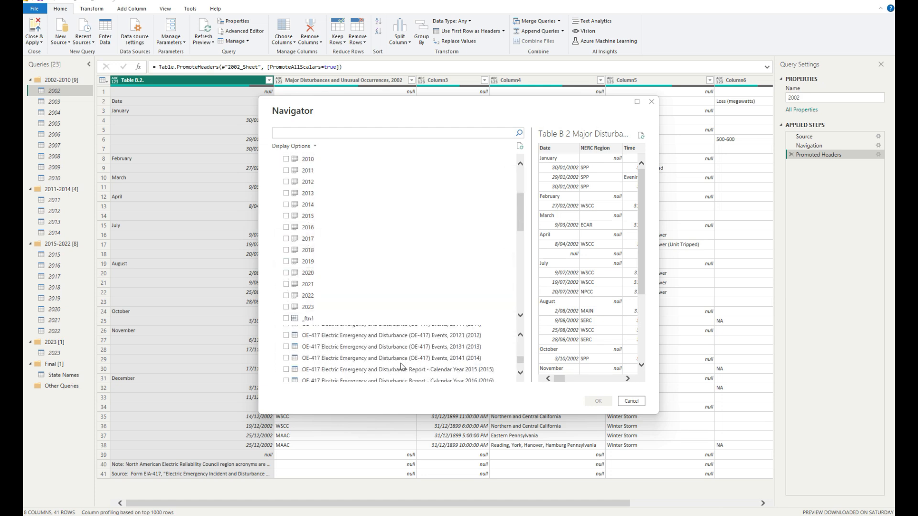
scroll(459, 348, up, 1)
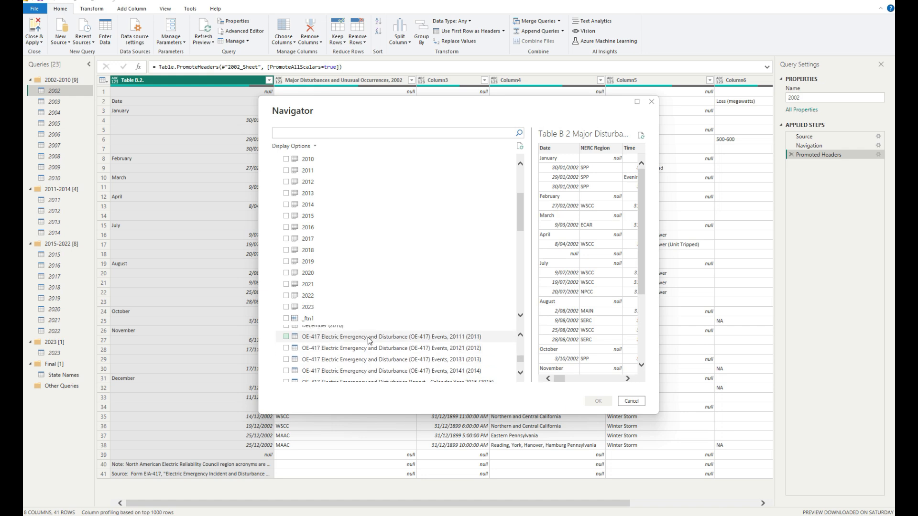
Step: Preview the suggested OE-417 Electric Emergency and Disturbance Events table for 2011, and cancel the import
click(286, 337)
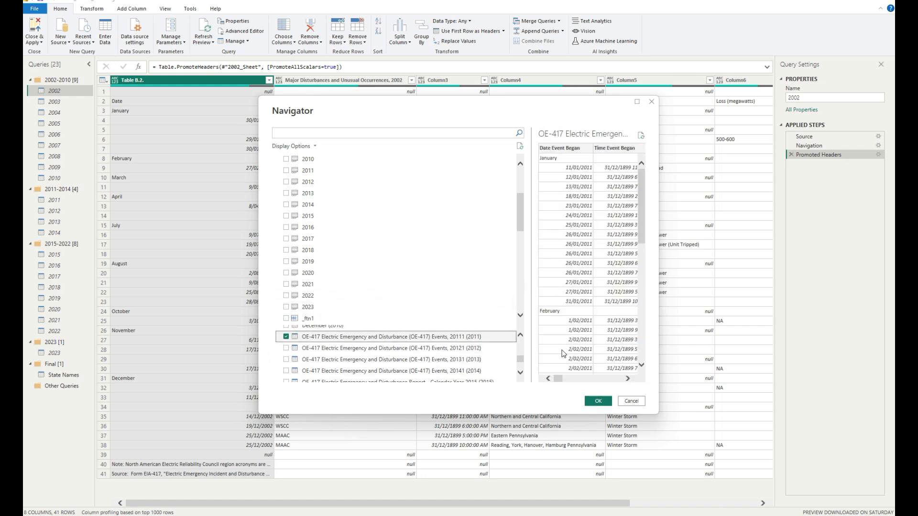
mouse_move(559, 380)
mouse_down()
mouse_move(624, 382)
mouse_move(559, 379)
mouse_up()
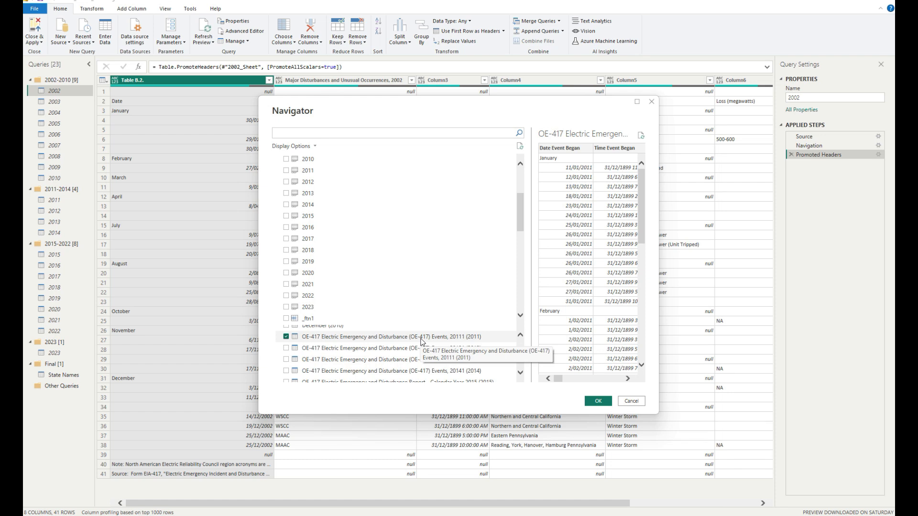
click(631, 402)
Step: Switch to PowerPoint to review the Plan slide's transformation steps and table model, and return to Power Query Editor
key(alt+Tab)
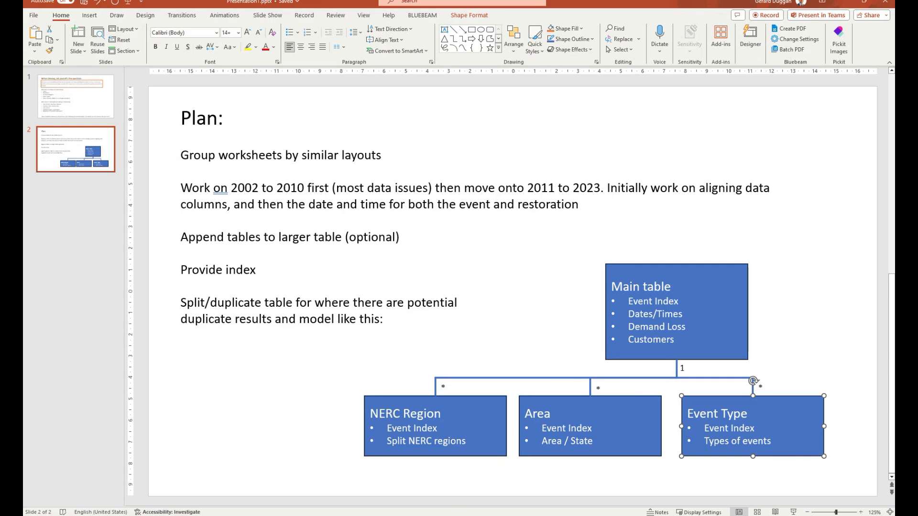
key(alt+Tab)
key(alt+Tab)
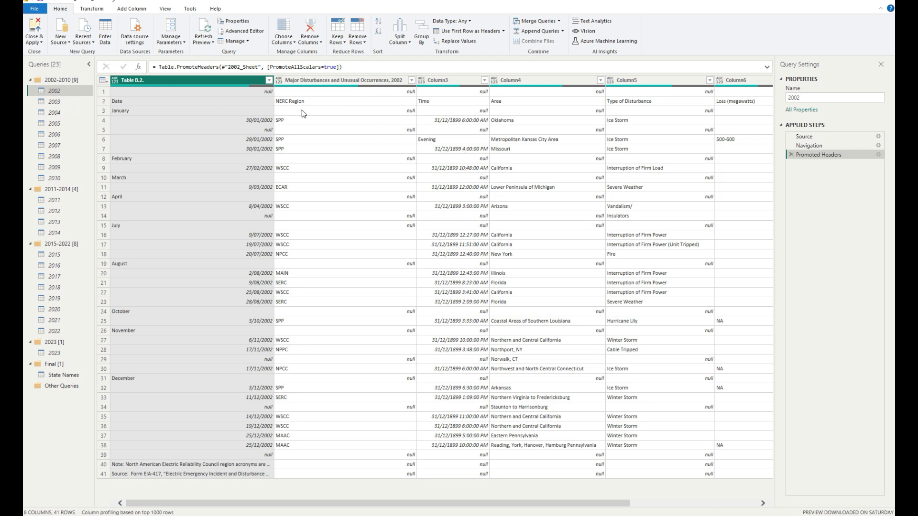
Step: Remove the blank rows from the 2002 query
drag(514, 498, 445, 495)
click(358, 38)
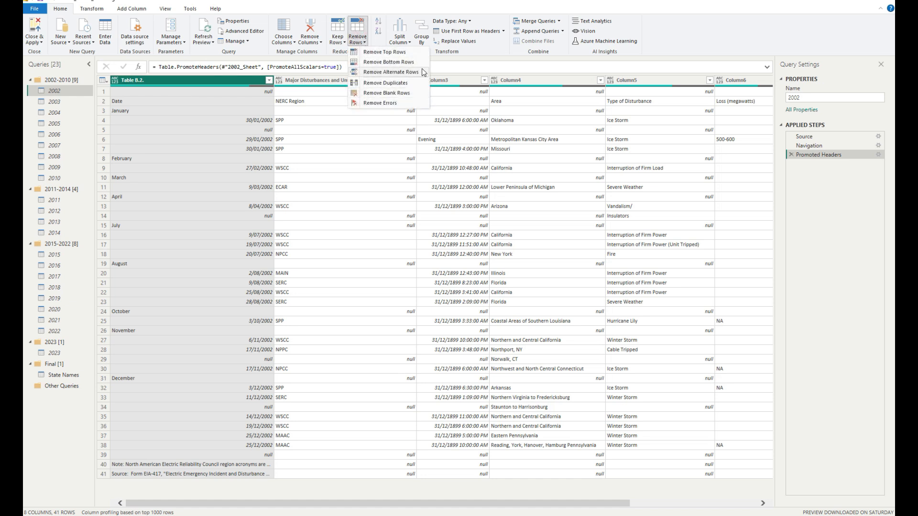
click(401, 92)
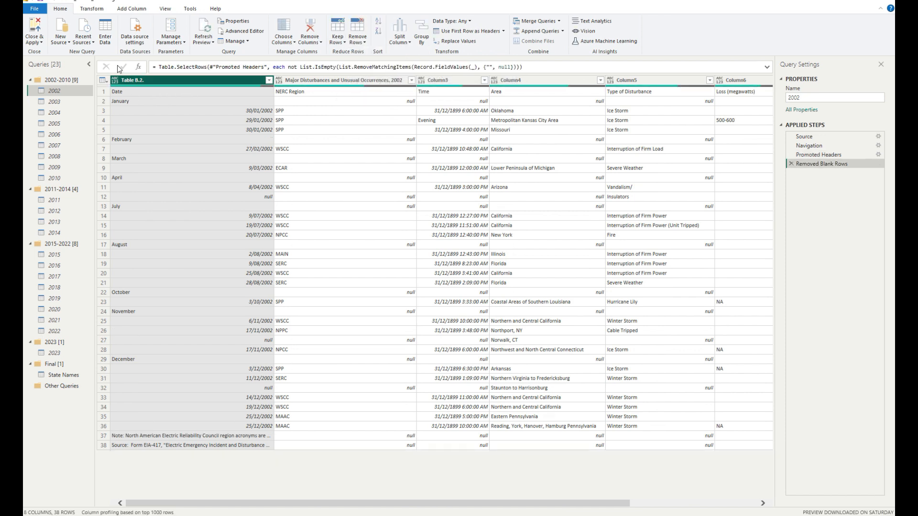
Step: Promote the first row of the 2002 query to column headers
click(88, 9)
click(67, 45)
click(89, 51)
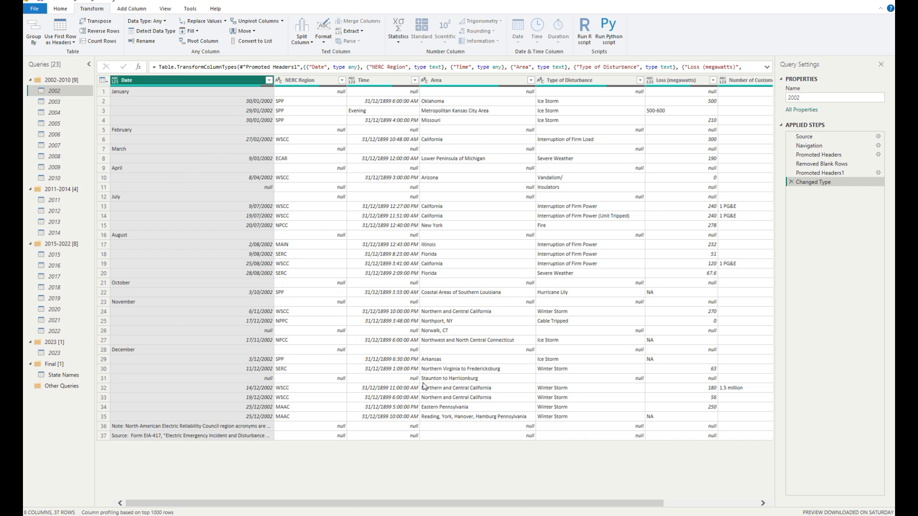
Step: Rename the Area column of the 2002 query to Area Affected
drag(389, 505, 338, 499)
click(452, 79)
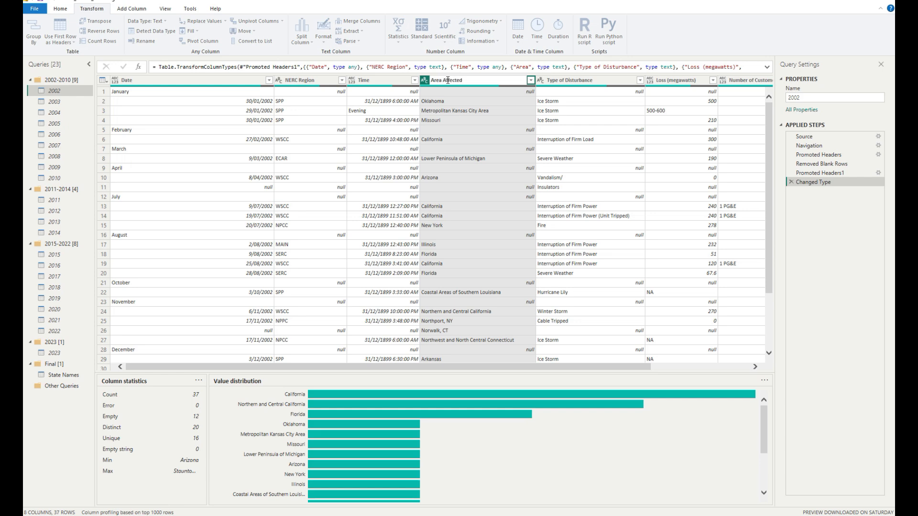
key(Return)
drag(420, 502, 514, 502)
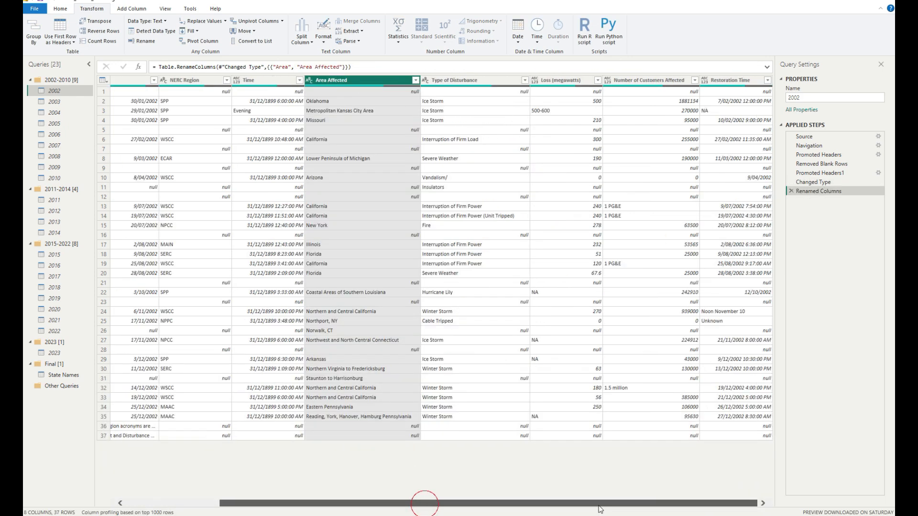
Step: Rename the Restoration Time column of the 2002 query to Restoration
double_click(749, 81)
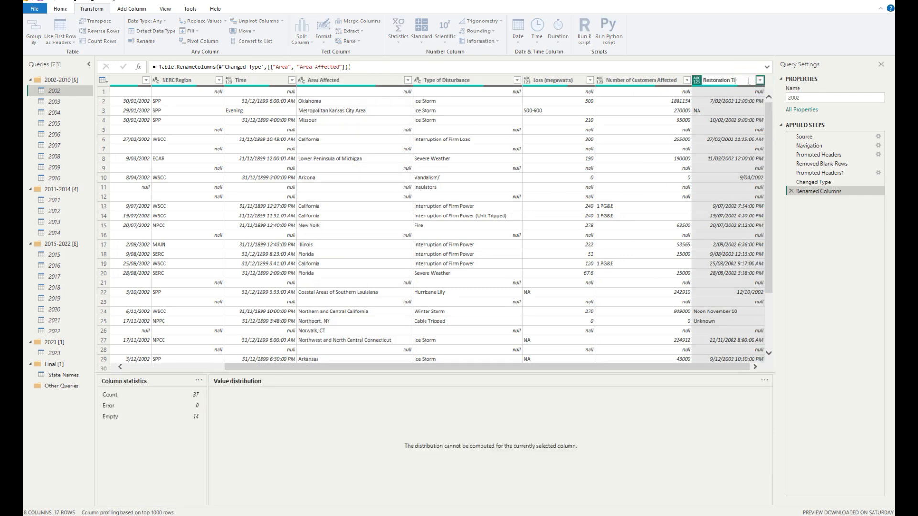
key(Return)
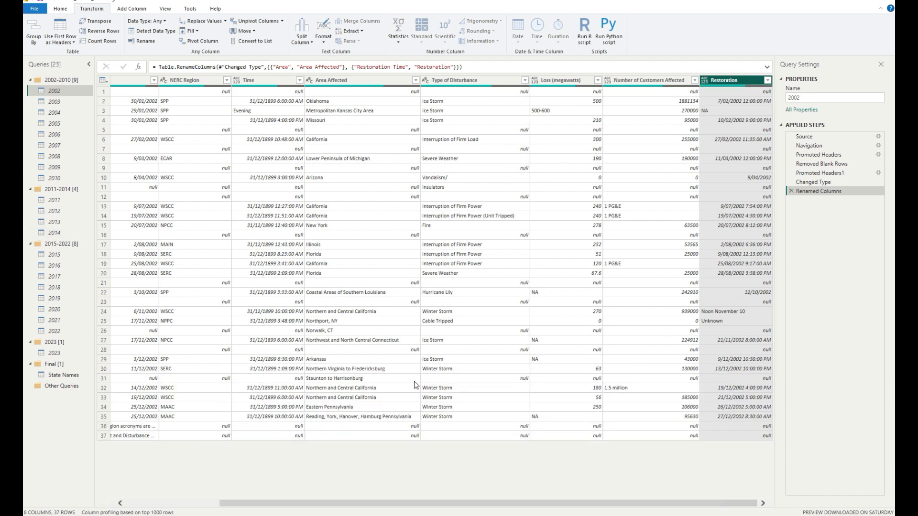
drag(669, 503, 575, 503)
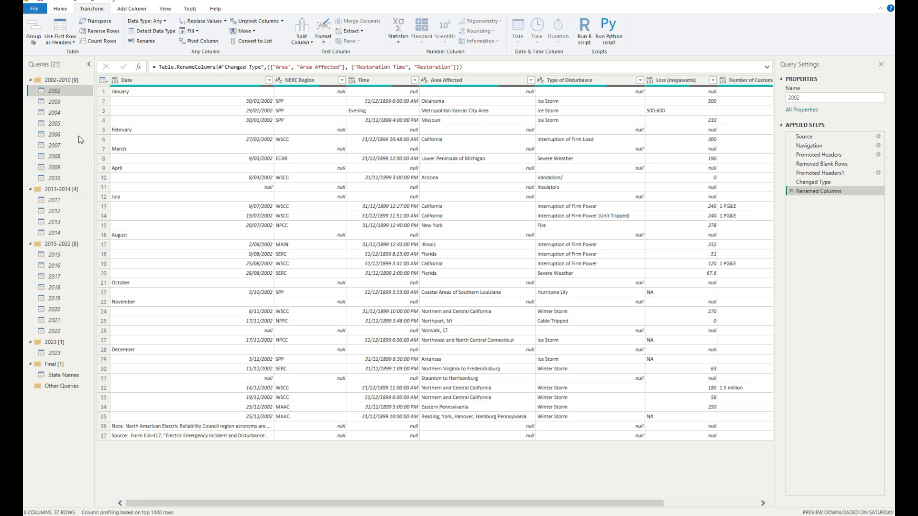
Step: Examine the column names and renaming steps of the 2003 to 2010 queries, including Number of Customers Affected
click(130, 104)
click(70, 103)
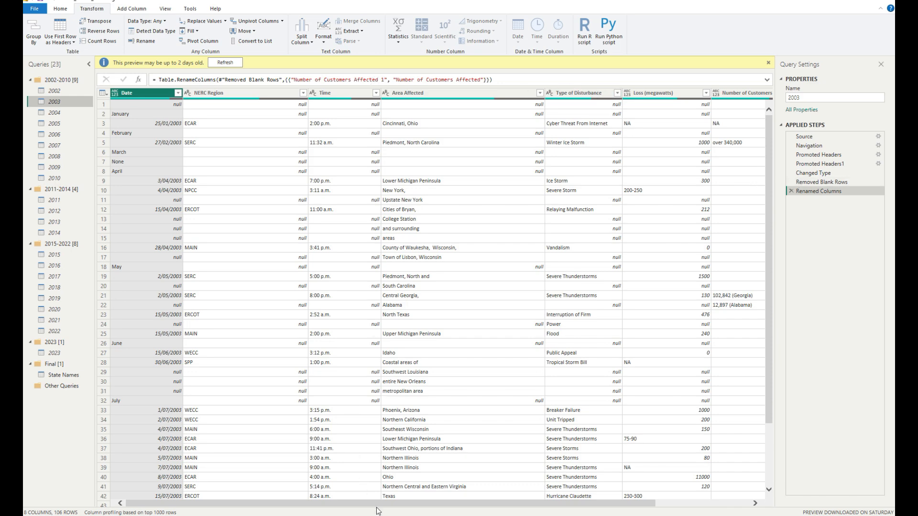
drag(378, 506, 520, 505)
click(621, 94)
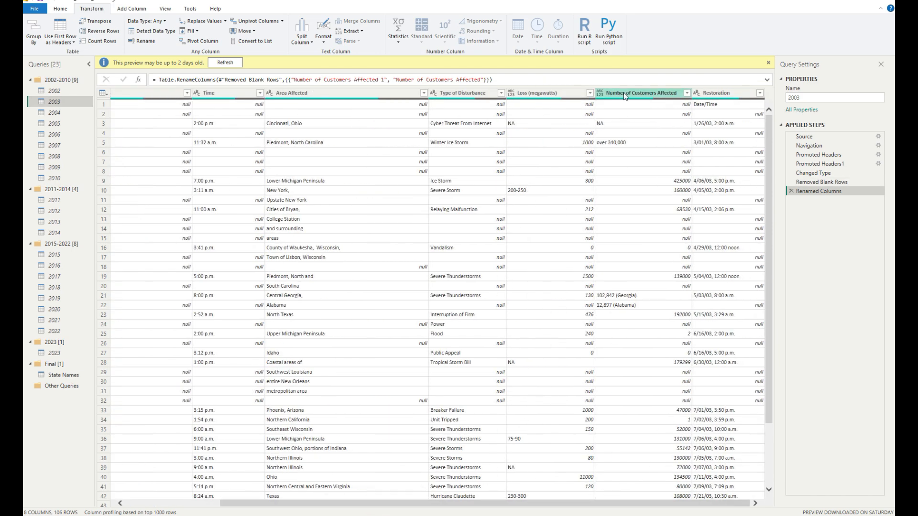
click(384, 80)
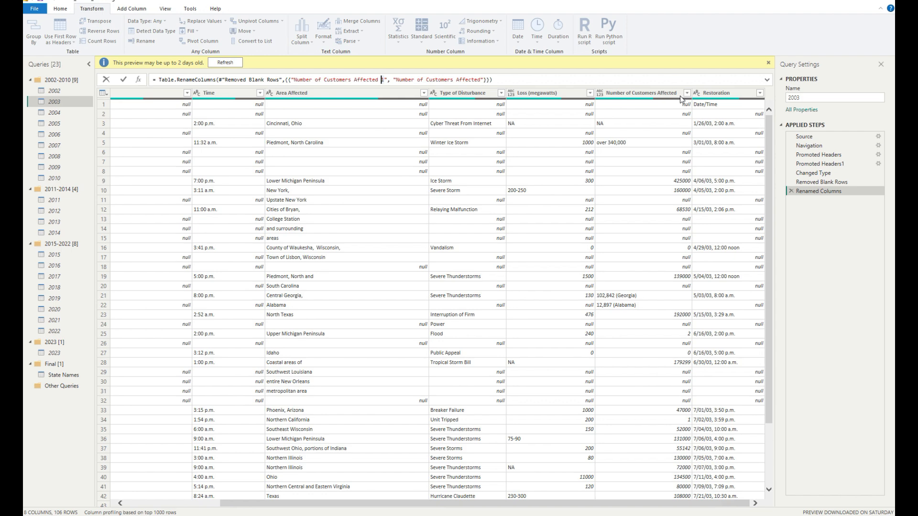
click(54, 112)
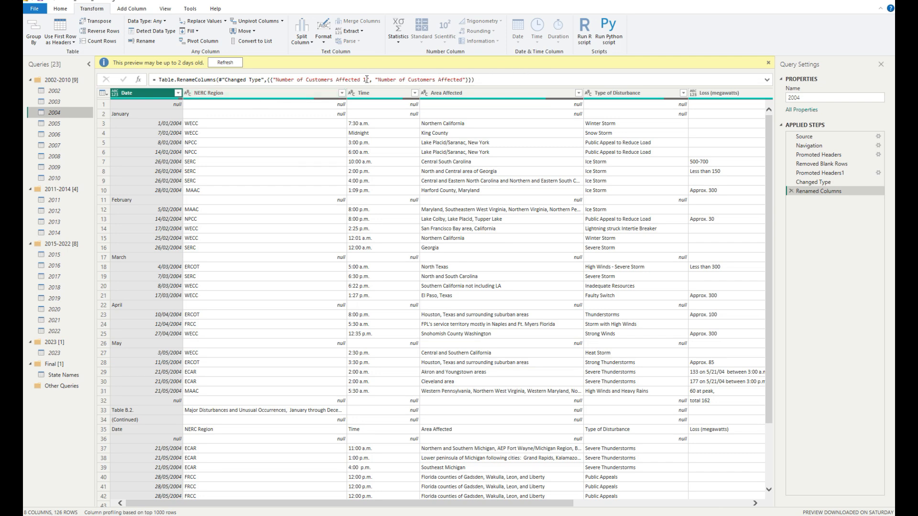
click(55, 125)
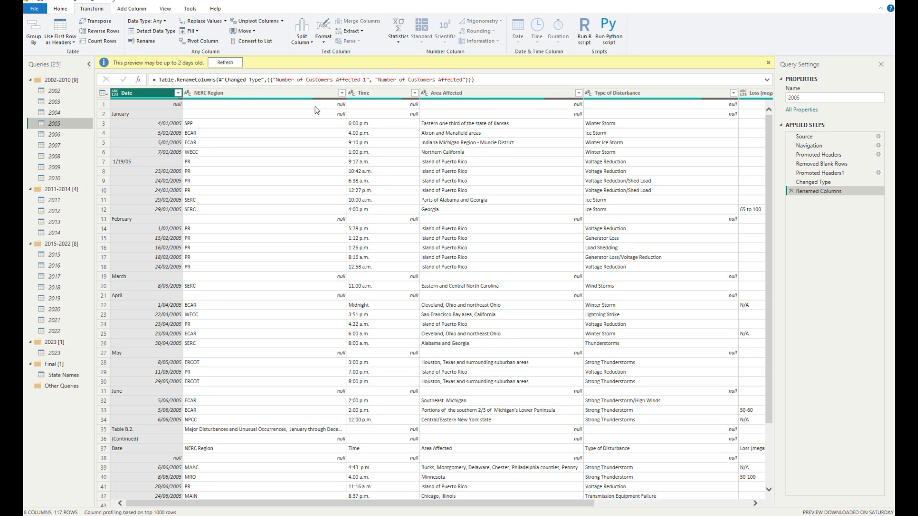
click(62, 136)
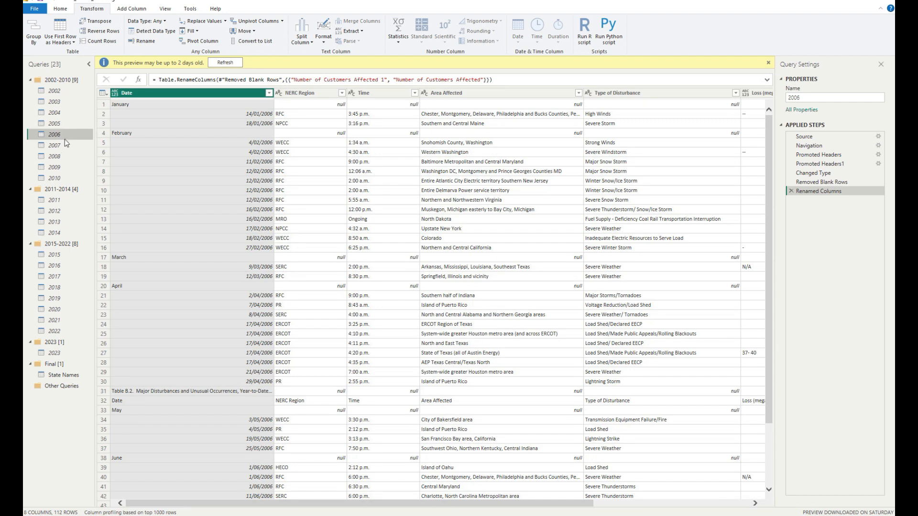
click(62, 143)
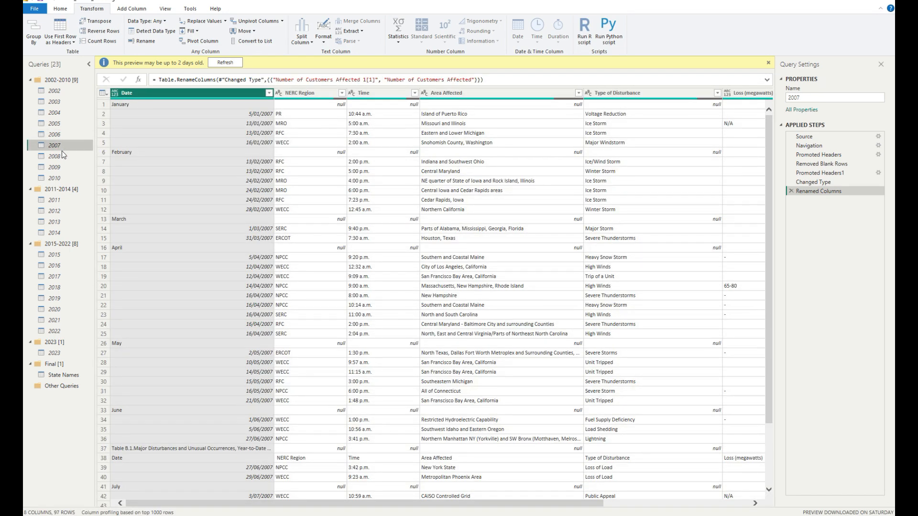
click(62, 156)
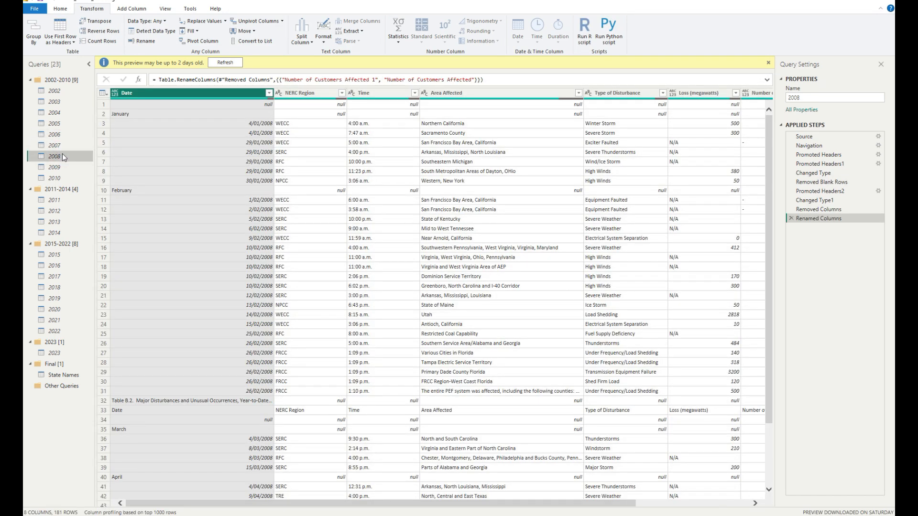
click(61, 168)
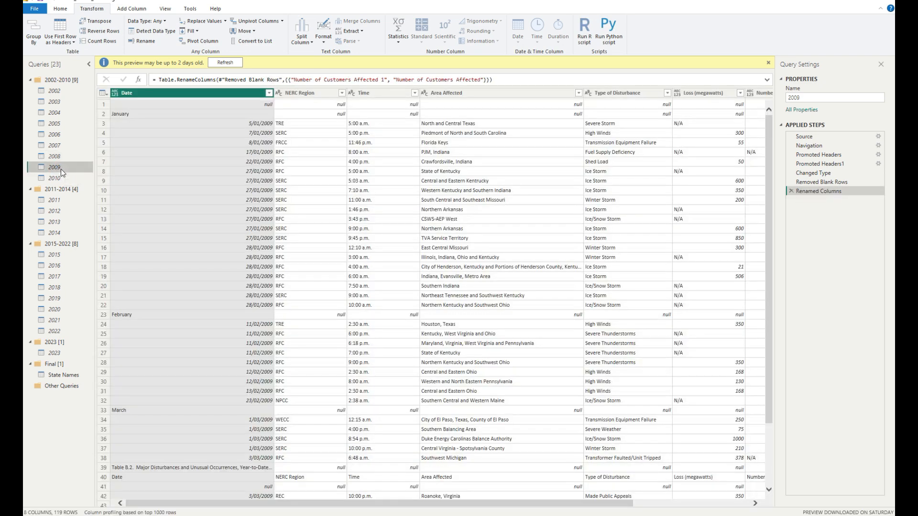
click(64, 179)
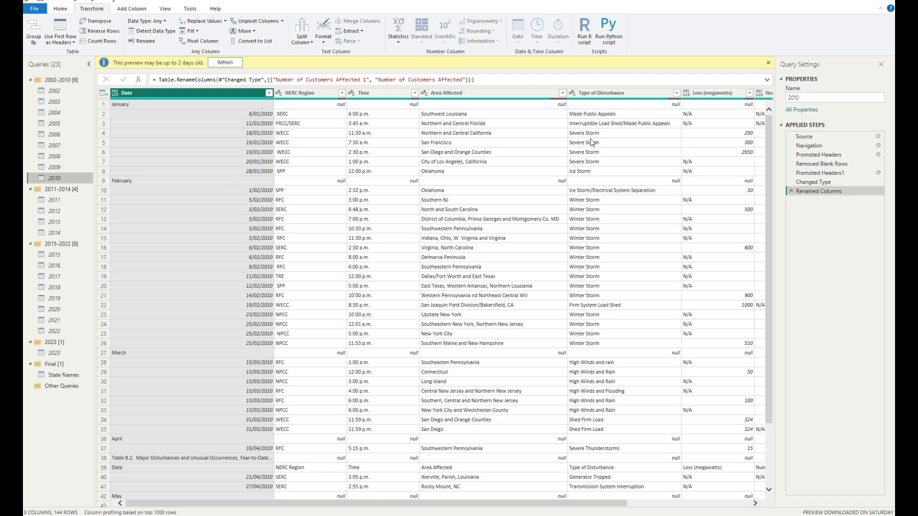
Step: Select the 2002 to 2010 queries and set up appending three or more tables as a new query
click(70, 89)
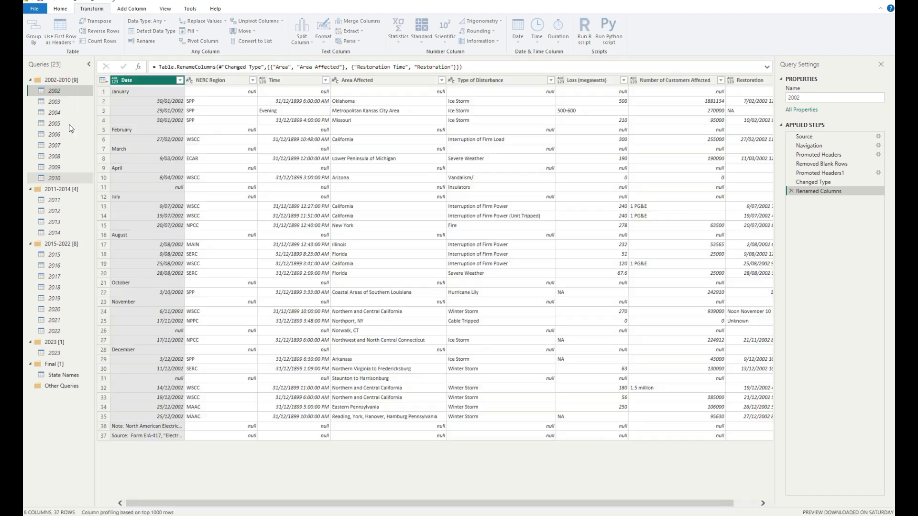
shift+click(62, 176)
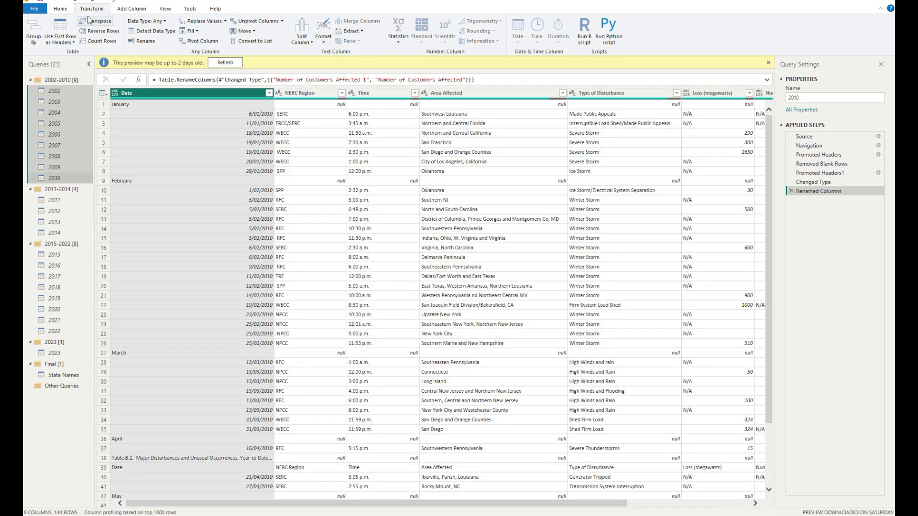
click(61, 9)
click(563, 31)
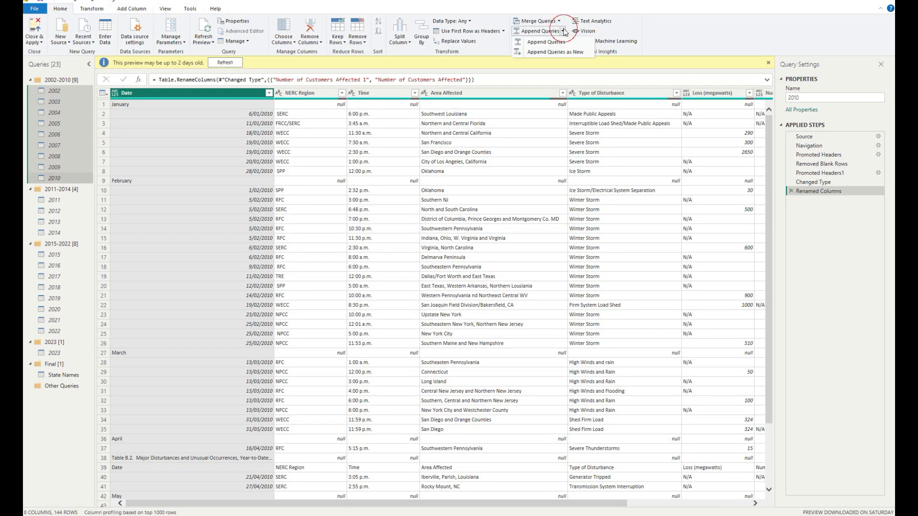
click(567, 53)
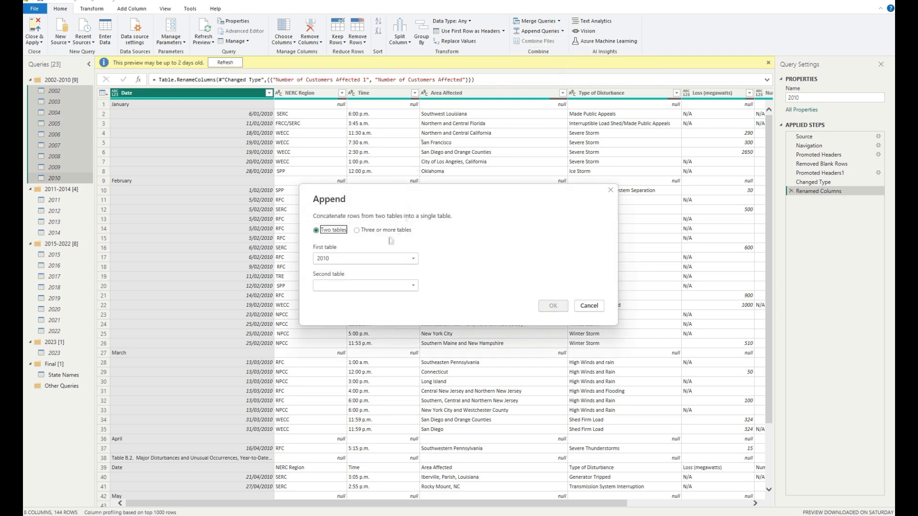
click(388, 231)
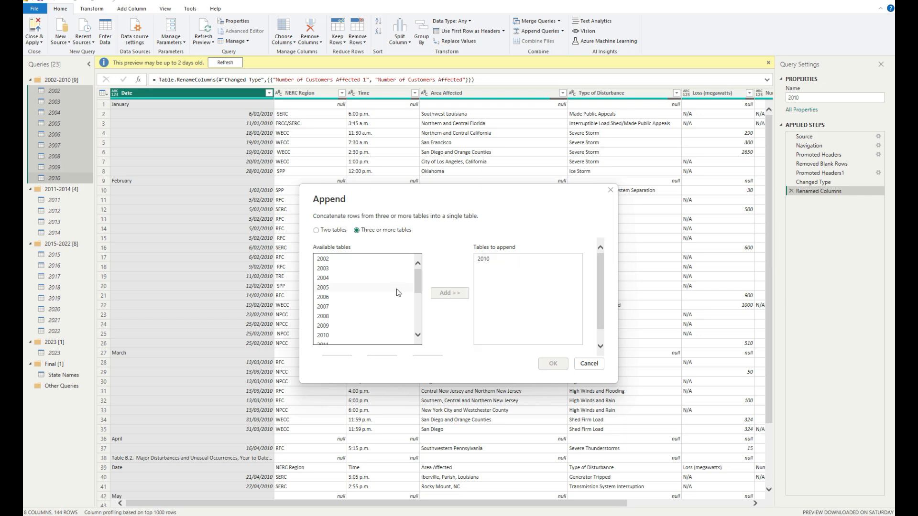
Step: Add the 2002 to 2009 tables to the list of tables to append
click(337, 258)
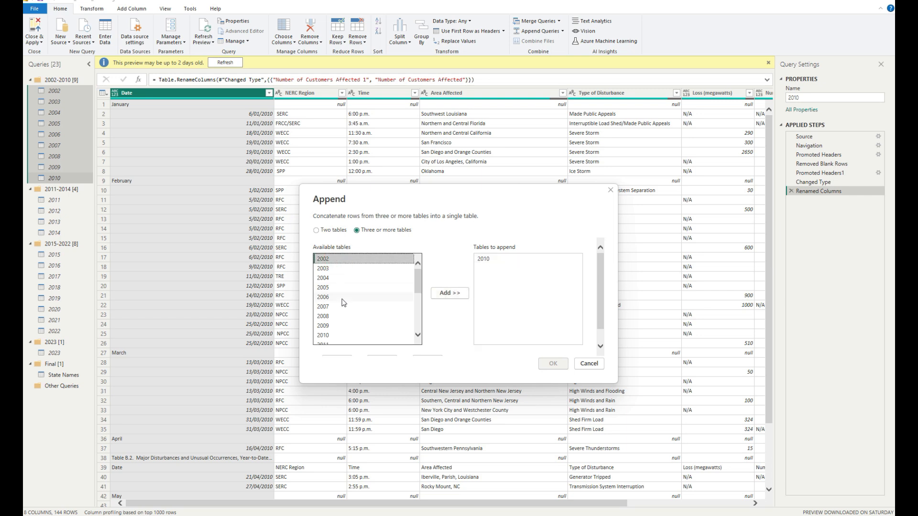
shift+click(333, 326)
click(450, 293)
Step: Move the 2010 table to the end of the append order and create the combined query 2002-2010
click(490, 262)
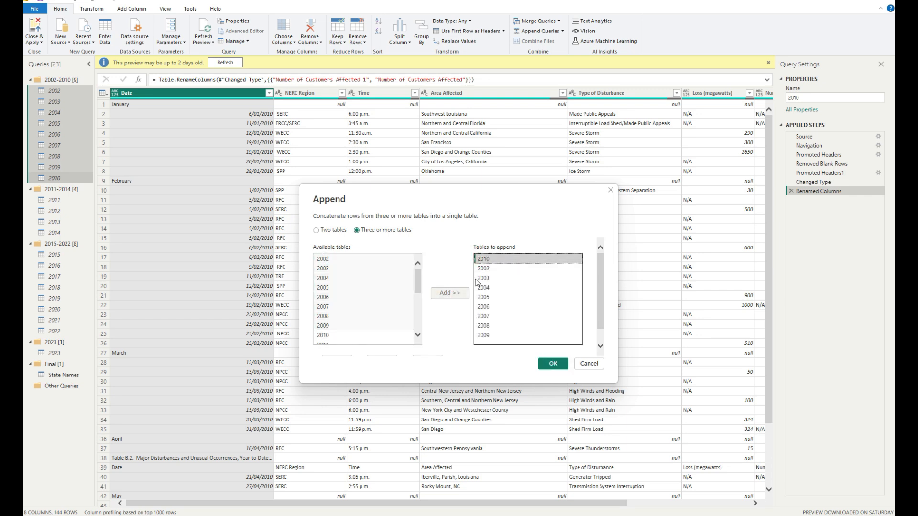
scroll(406, 328, down, 2)
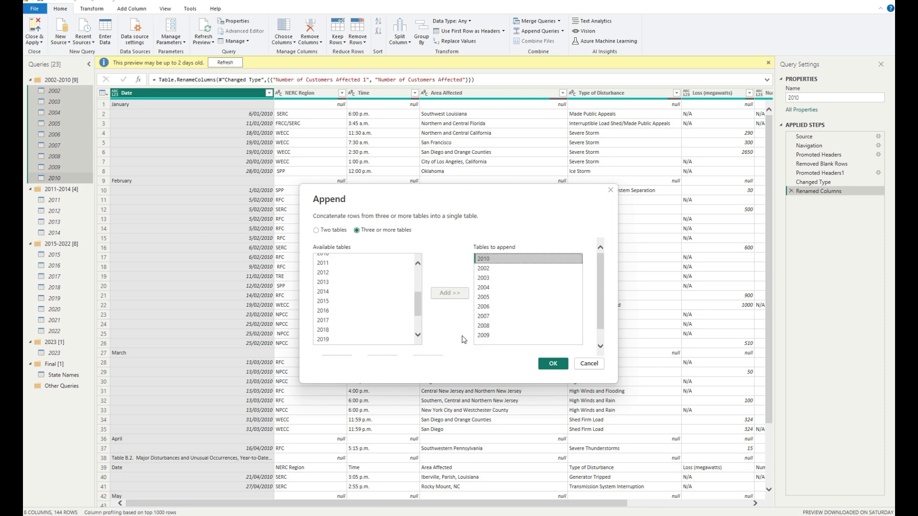
click(426, 344)
click(426, 343)
click(426, 344)
click(426, 344)
click(425, 344)
click(426, 343)
click(426, 344)
click(426, 344)
click(555, 365)
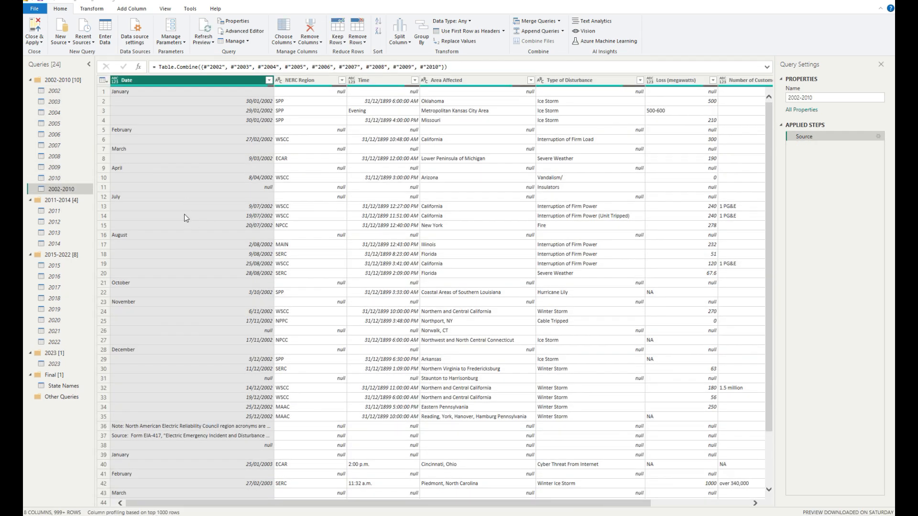
Step: Look through the Date values of the combined 2002-2010 query and change the Date column's data type to Text
scroll(185, 214, down, 19)
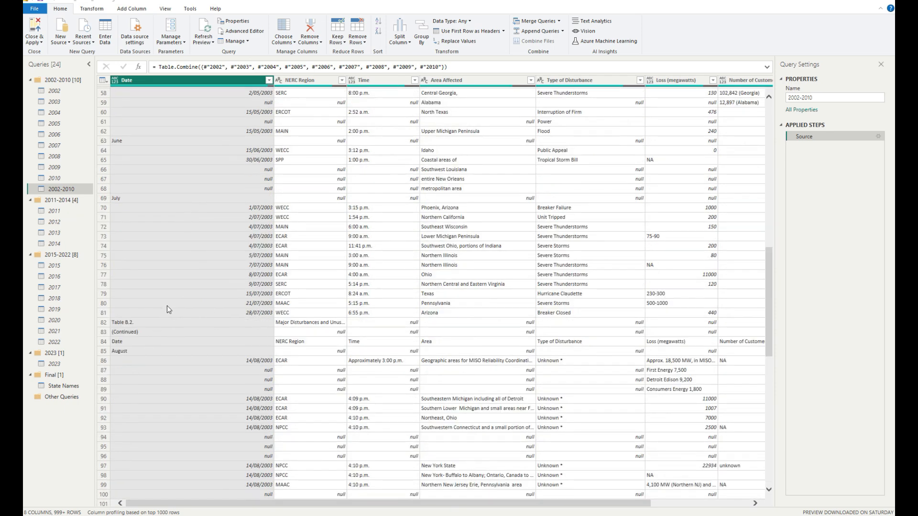
scroll(201, 305, down, 6)
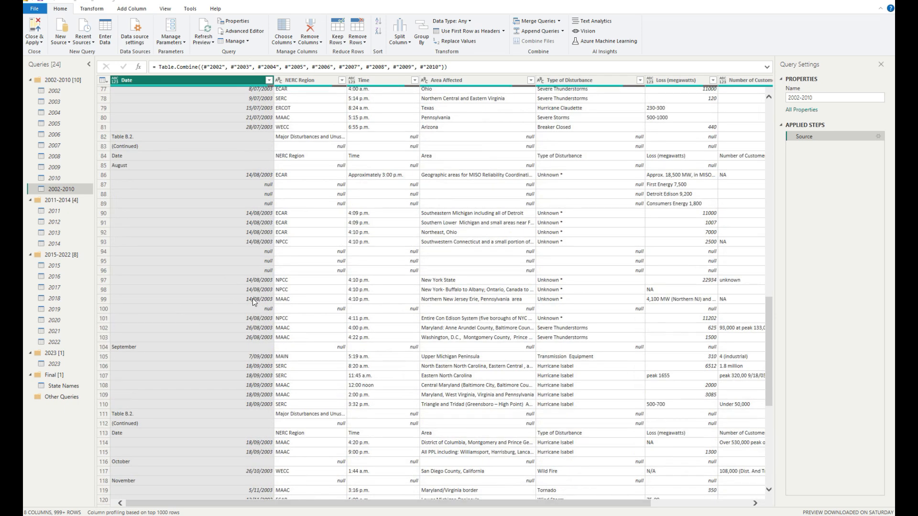
scroll(251, 299, down, 10)
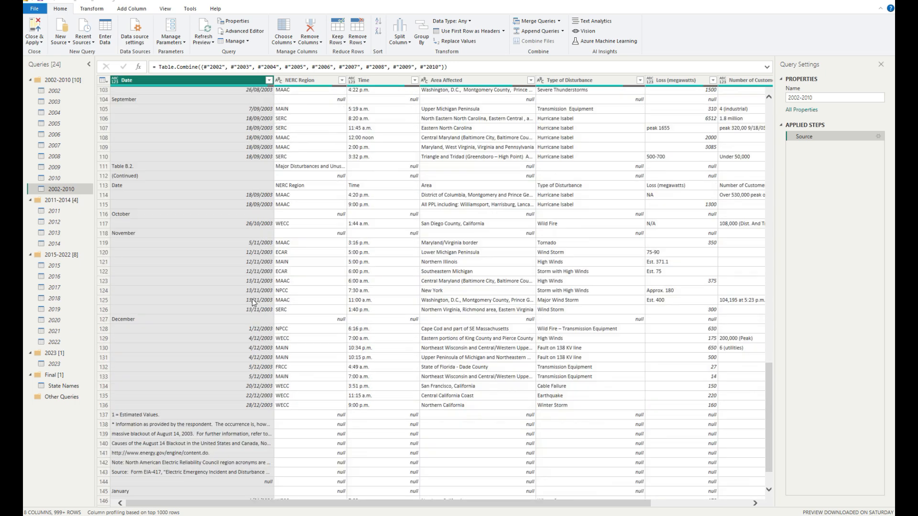
scroll(171, 397, down, 2)
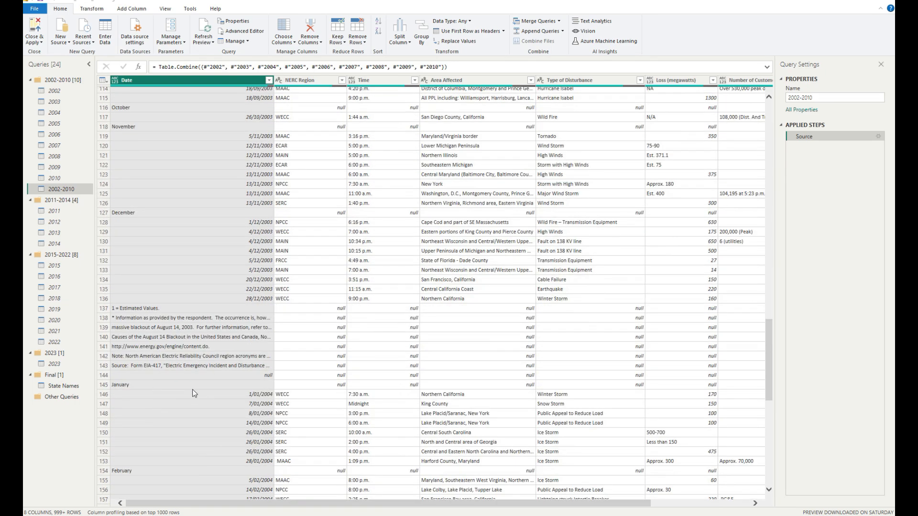
scroll(219, 268, up, 20)
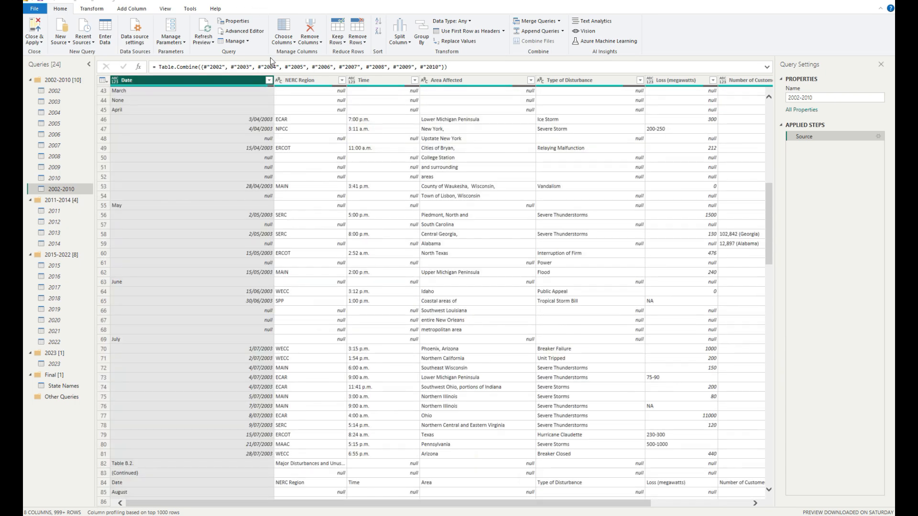
click(115, 81)
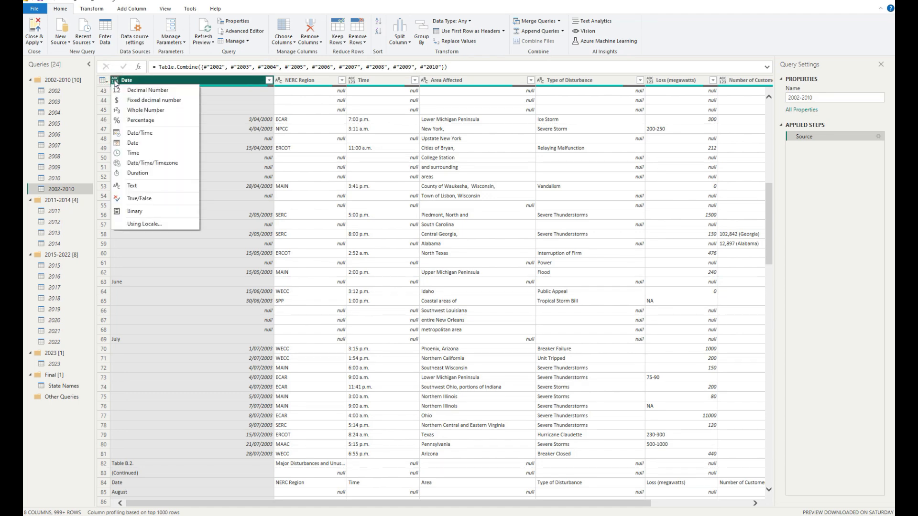
click(143, 185)
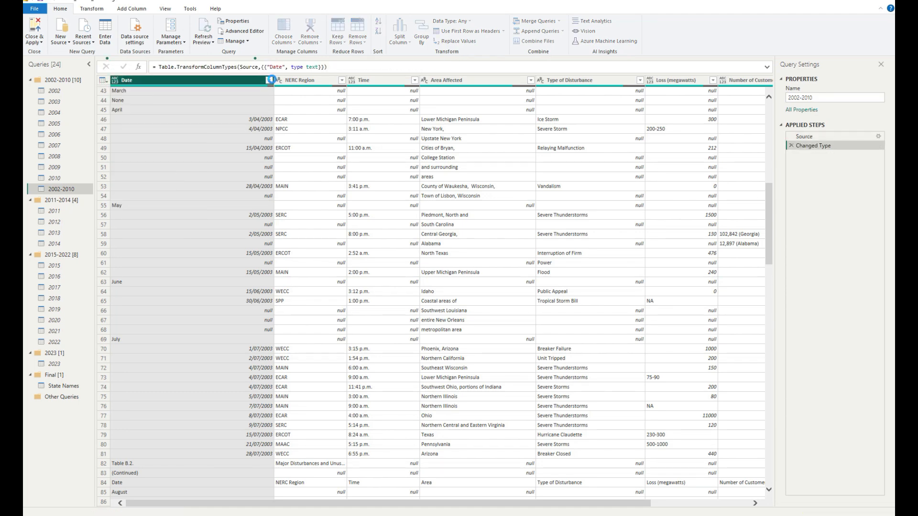
Step: Filter the Date column of the 2002-2010 query to keep rows containing "/", and check the remaining rows
click(268, 80)
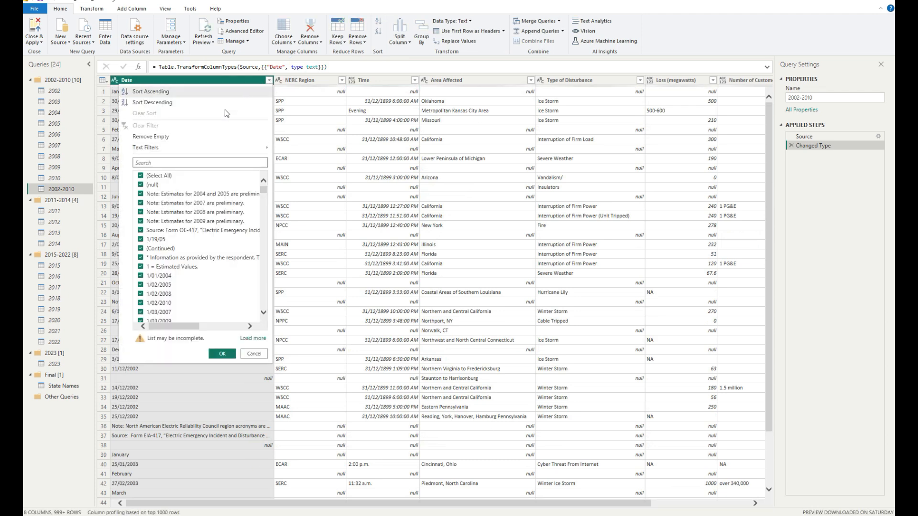
mouse_move(261, 149)
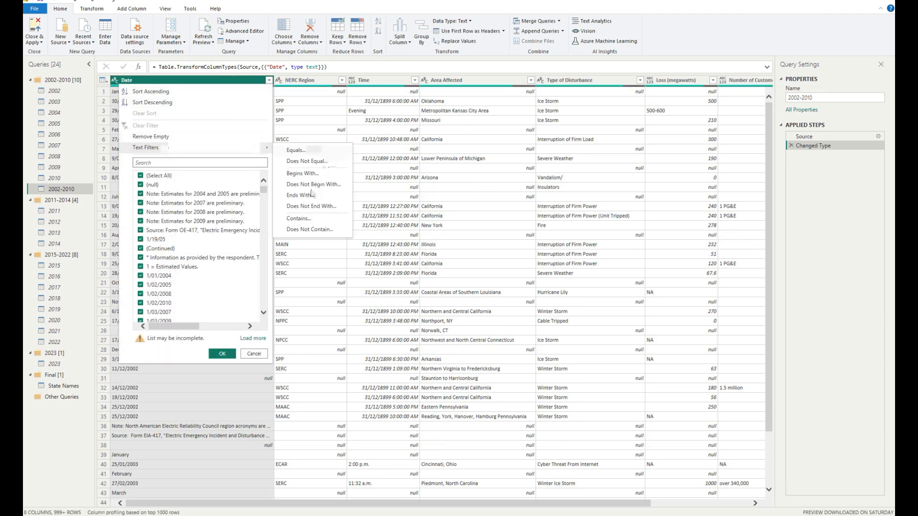
click(297, 219)
click(426, 258)
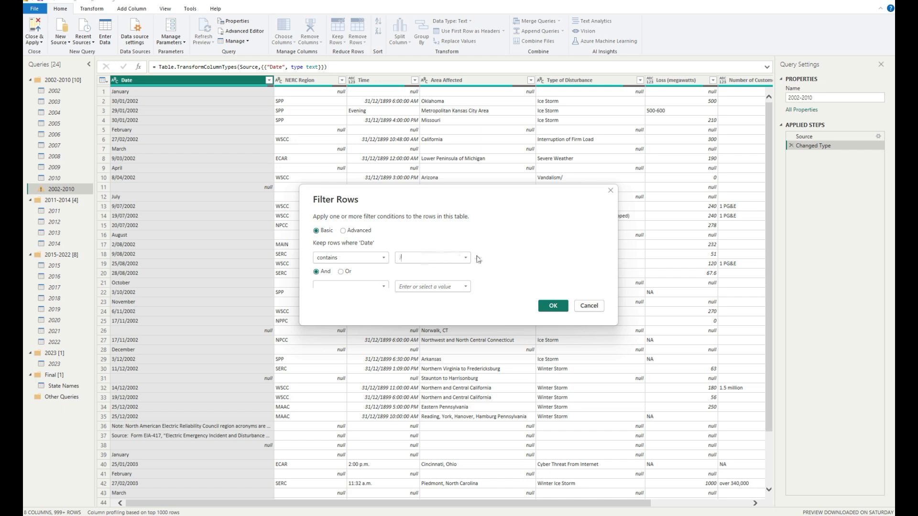
click(552, 306)
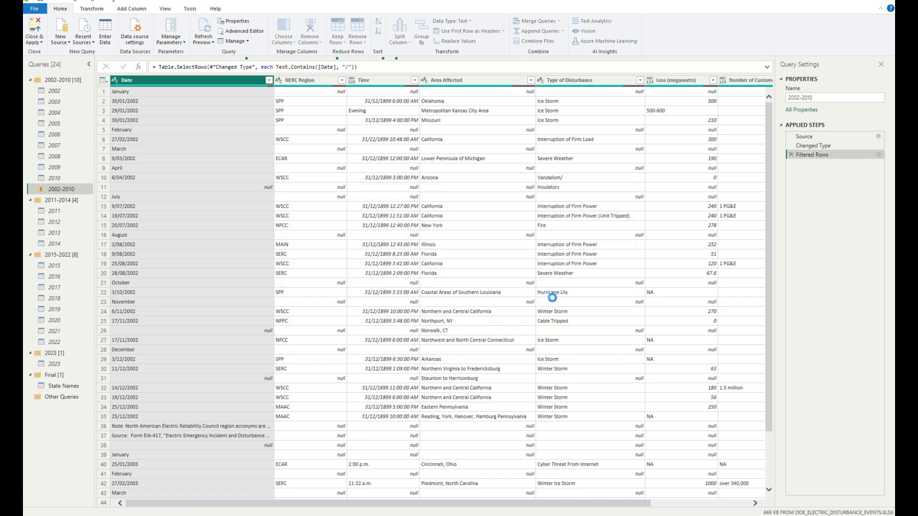
scroll(202, 170, down, 3)
scroll(202, 170, down, 15)
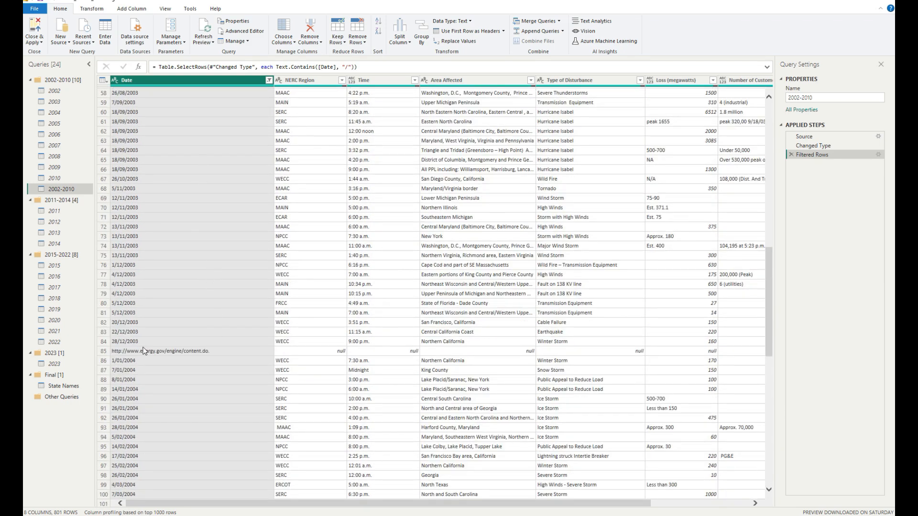
scroll(177, 332, down, 20)
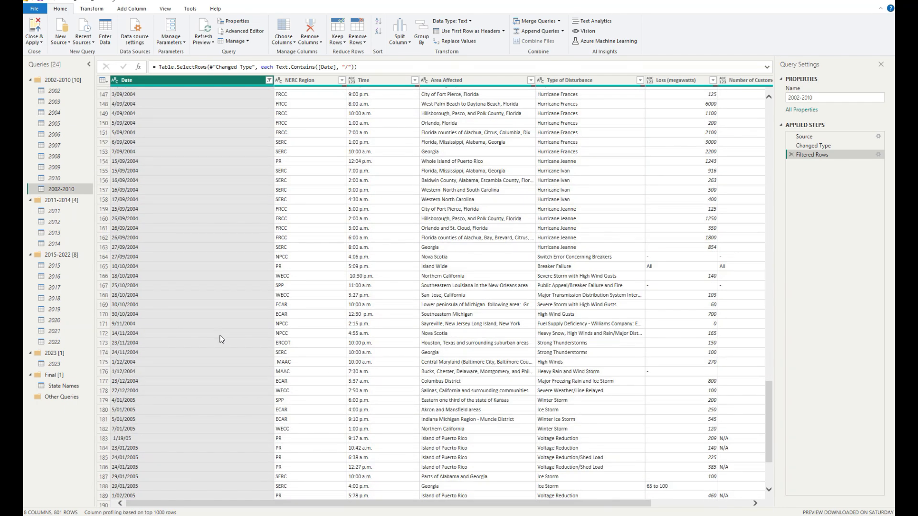
drag(765, 386, 769, 103)
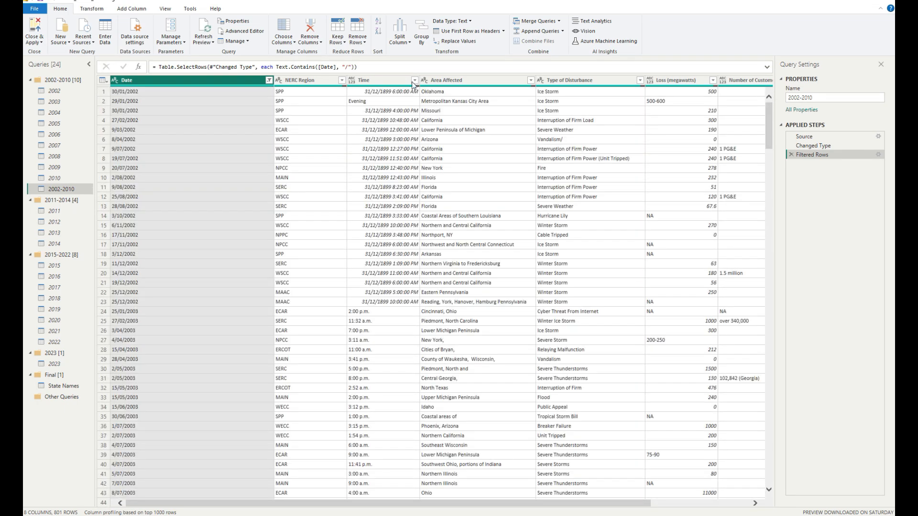
click(268, 80)
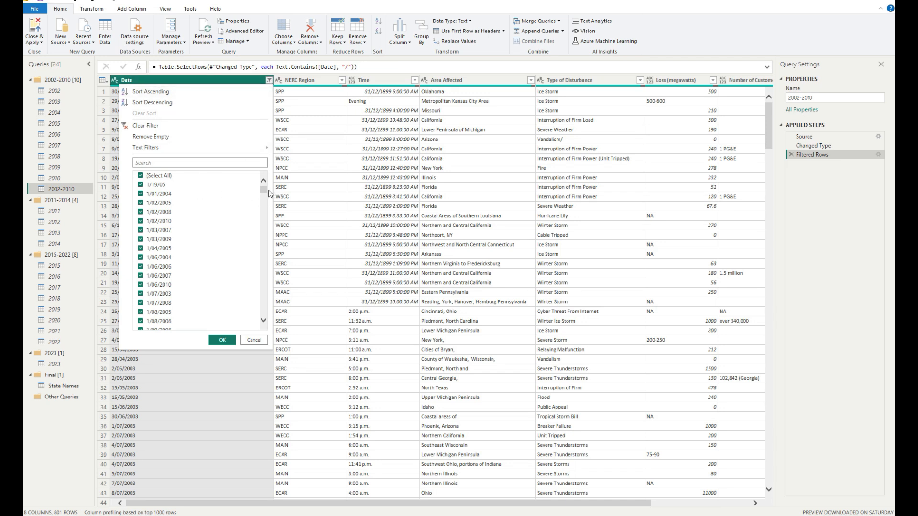
drag(263, 189, 266, 324)
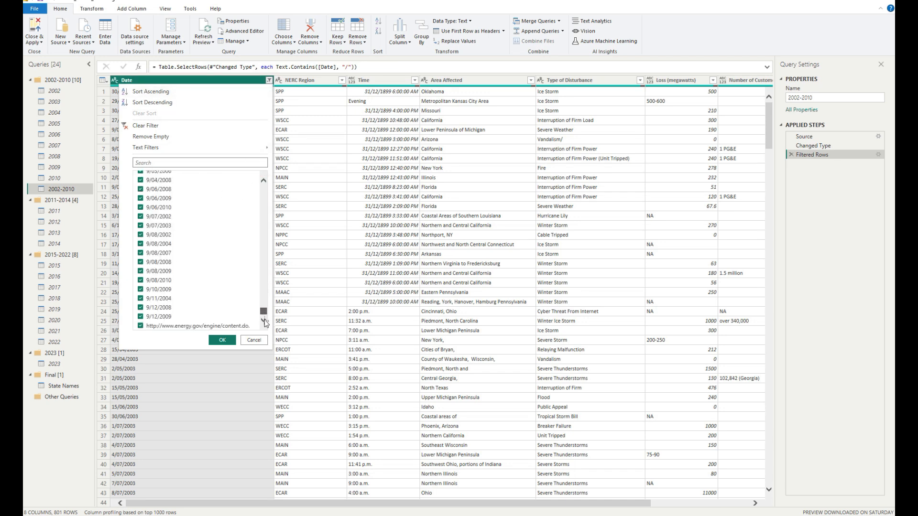
click(140, 326)
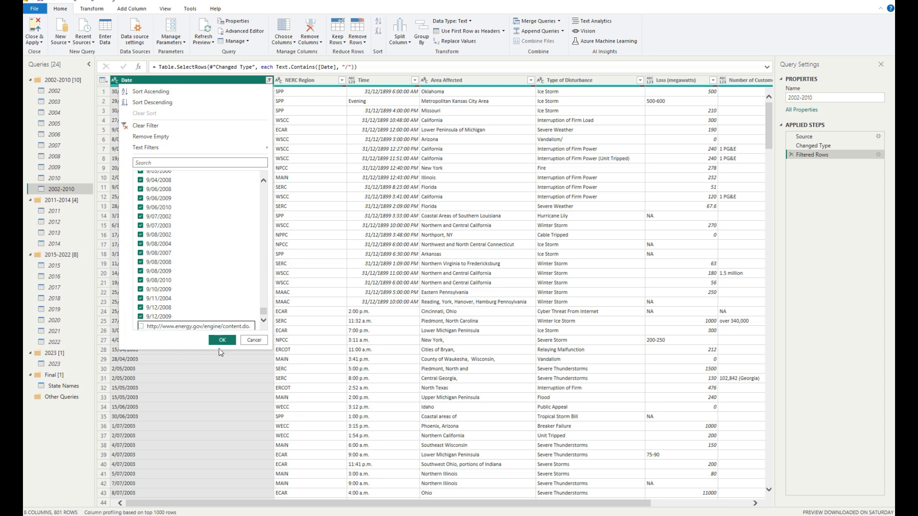
click(223, 340)
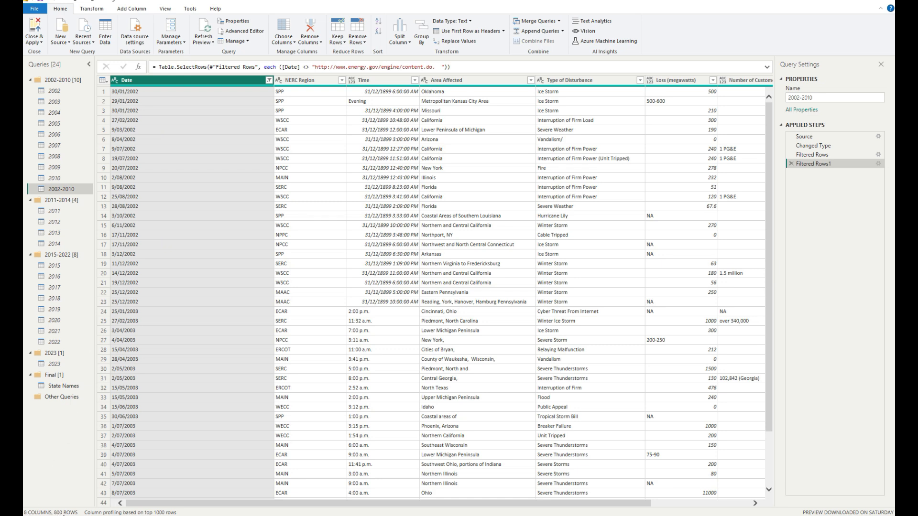
drag(172, 506, 271, 504)
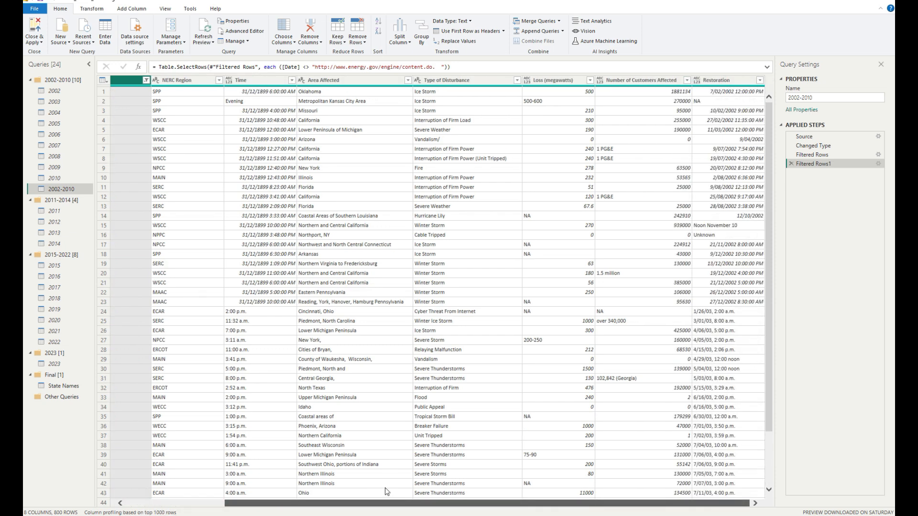
drag(387, 492, 136, 420)
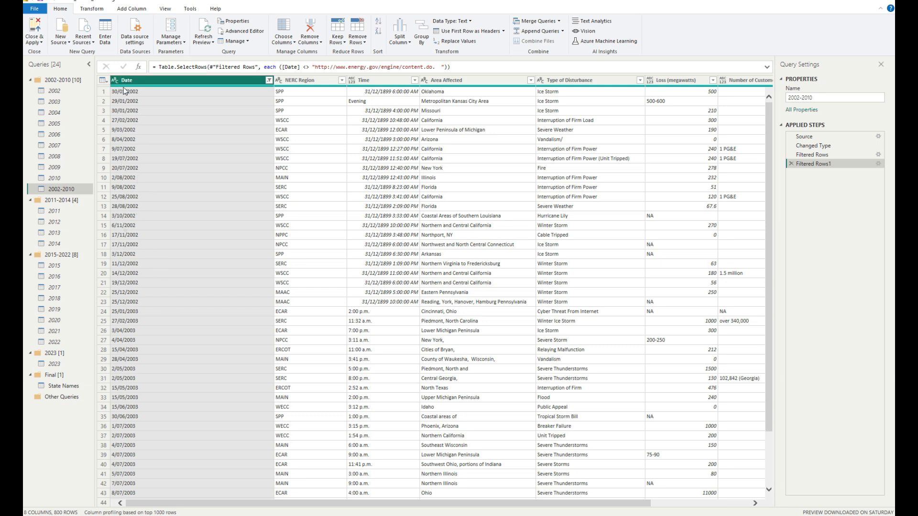
Step: Try to parse the text values of the Date column in the 2002-2010 query as dates
click(143, 81)
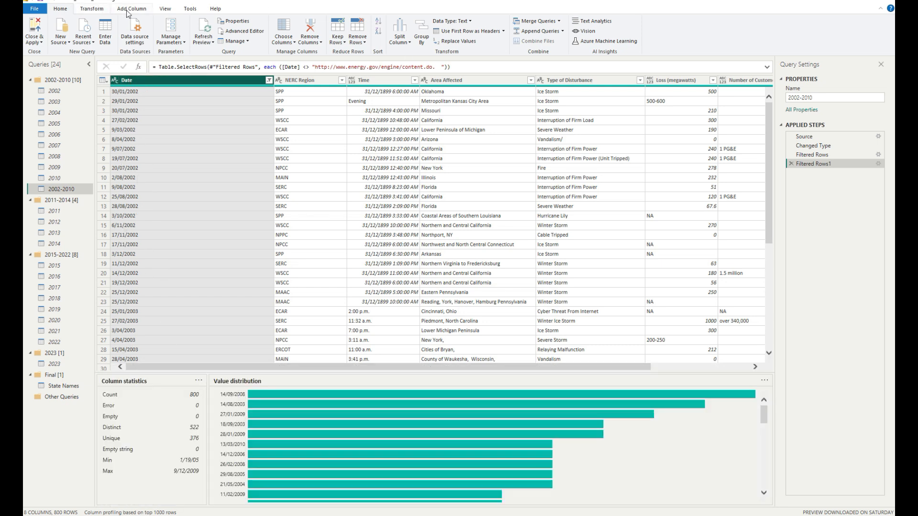
click(92, 9)
click(518, 44)
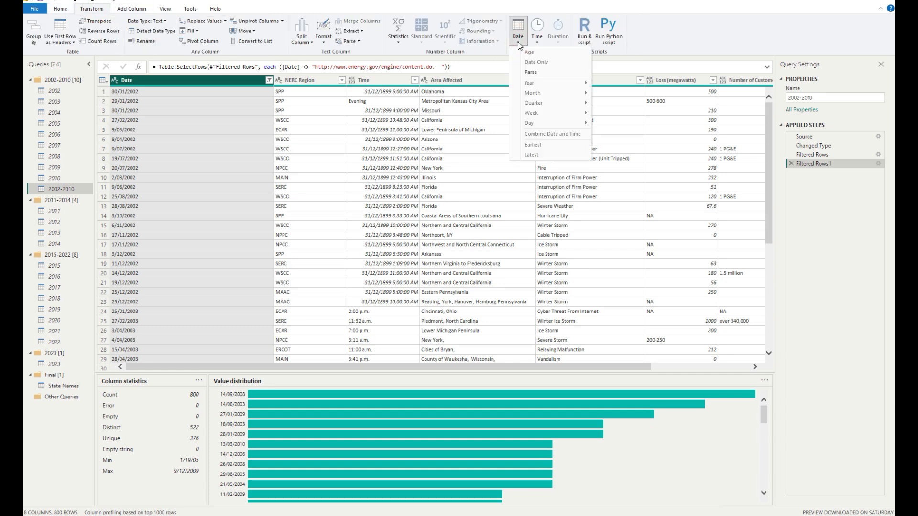
click(550, 71)
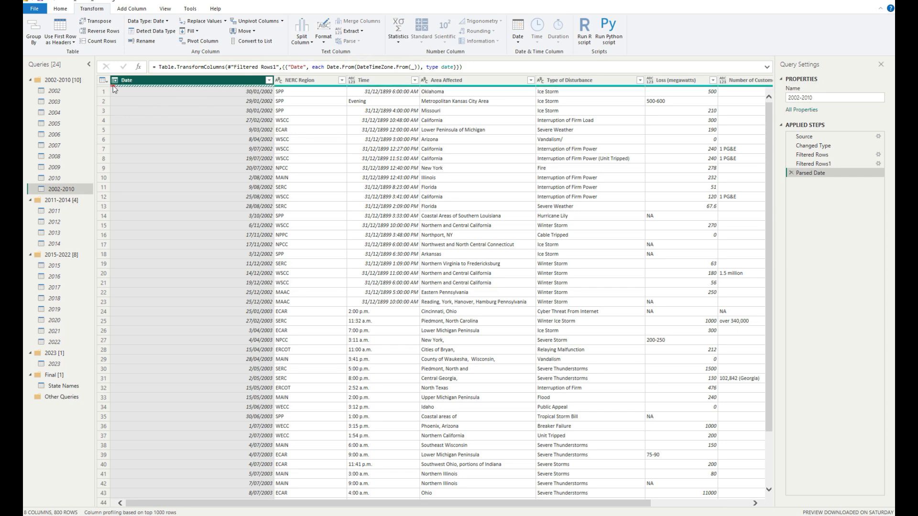
Step: Look through the parsed Date column for error cells and examine which source values cause them
scroll(214, 211, down, 20)
scroll(214, 222, down, 20)
click(206, 323)
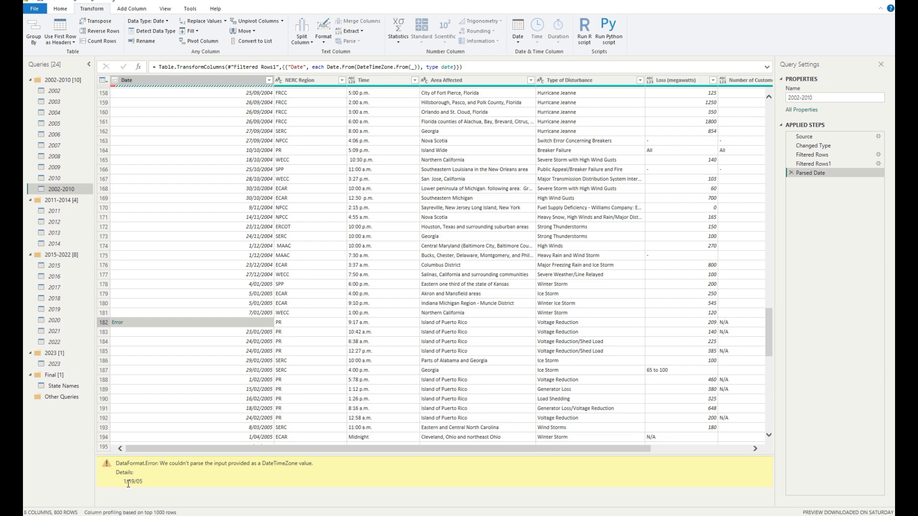
scroll(201, 322, down, 13)
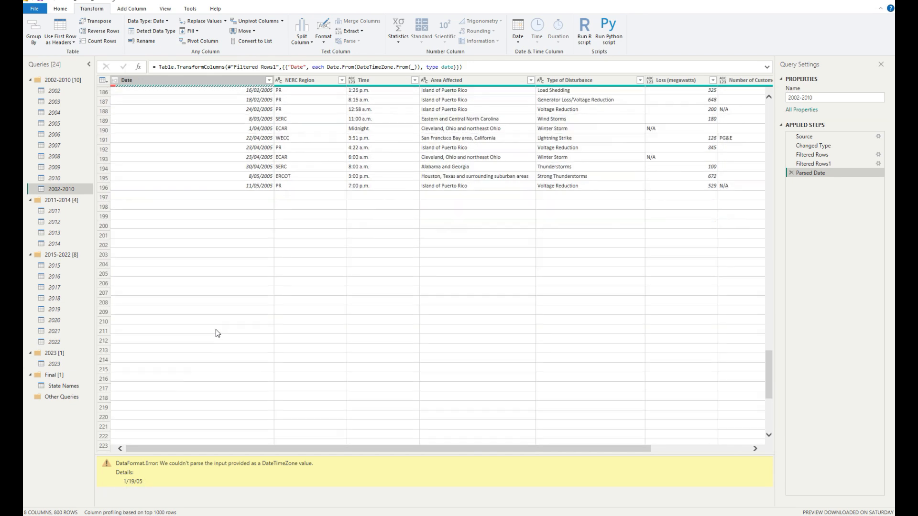
click(177, 230)
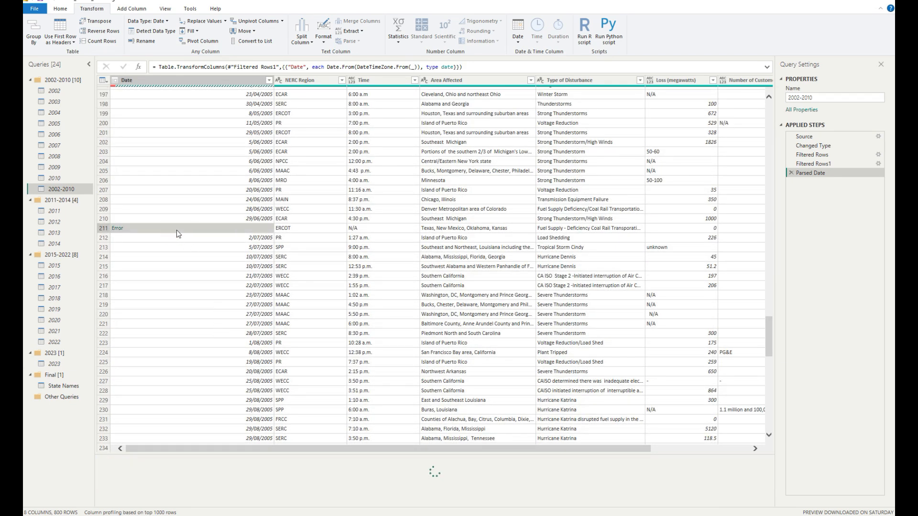
double_click(136, 482)
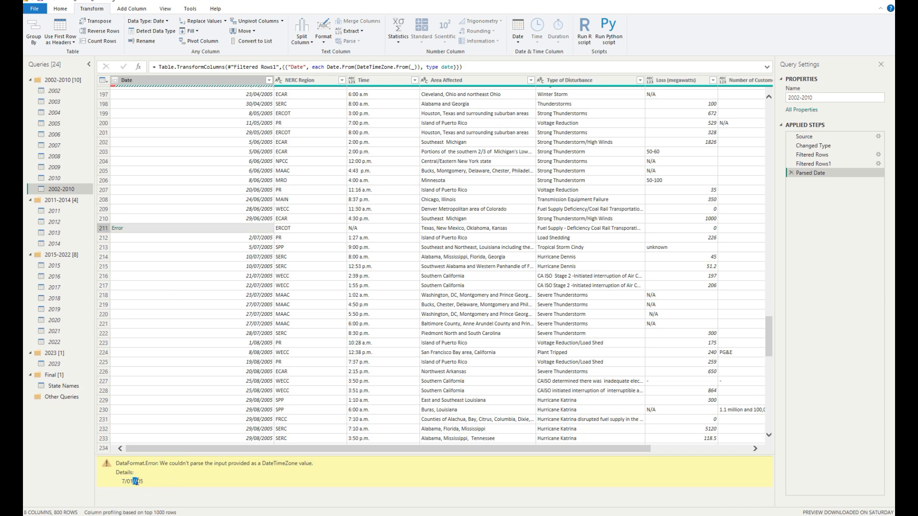
scroll(207, 315, down, 19)
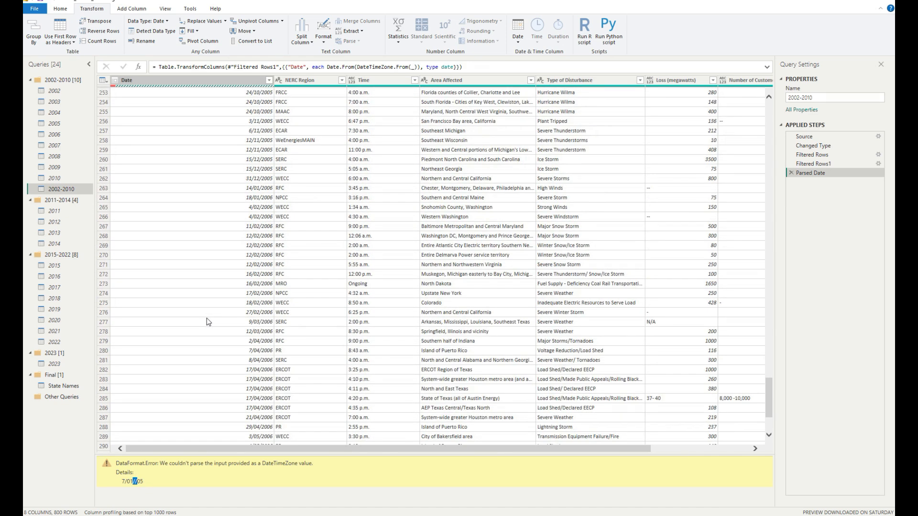
Step: Remove the Parsed Date step from the 2002-2010 query
drag(768, 387, 775, 475)
drag(769, 245, 769, 114)
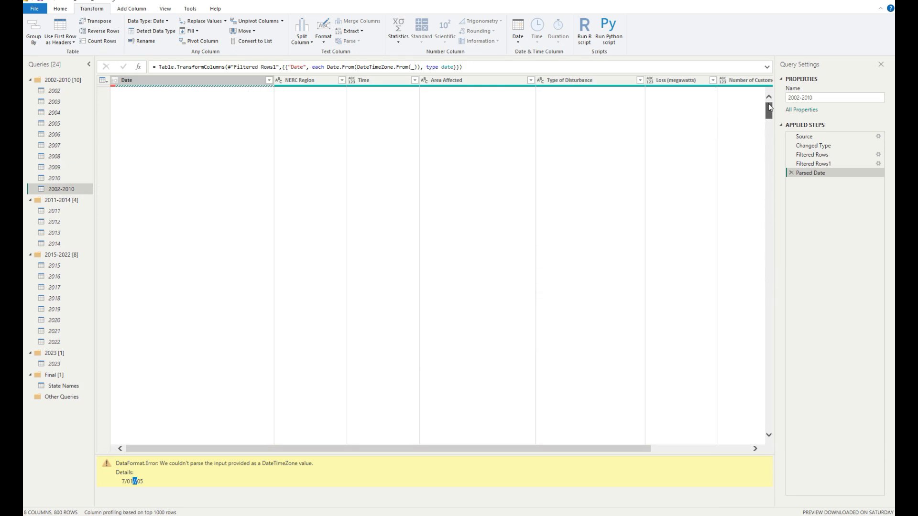
click(791, 174)
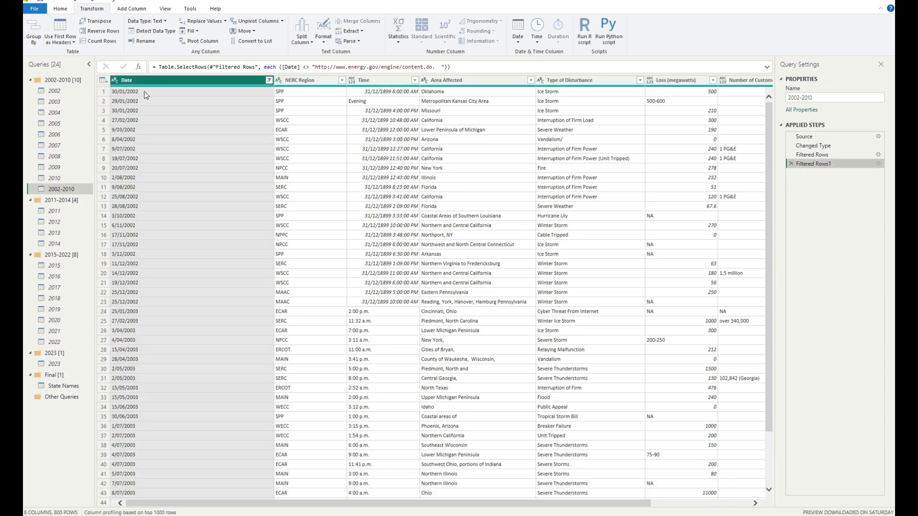
Step: Replace "//" with "/" in the Date column of the 2002-2010 query
right_click(154, 93)
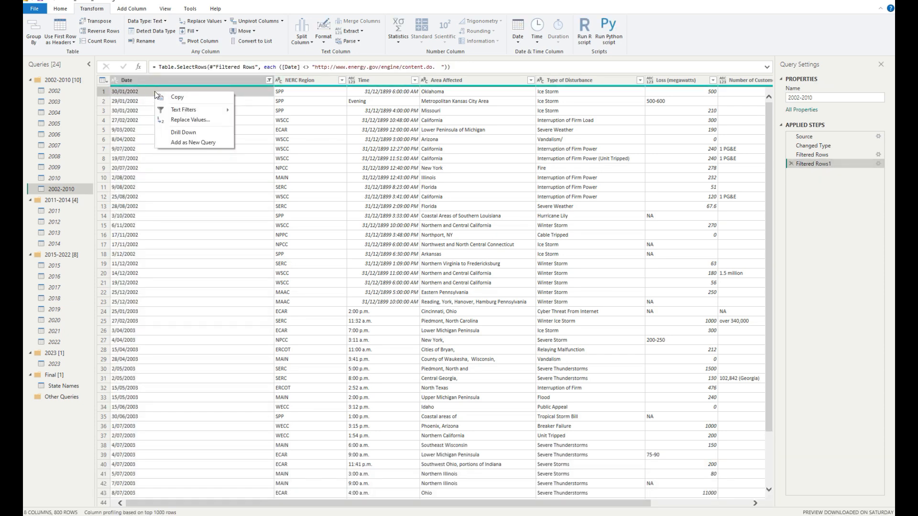
click(208, 120)
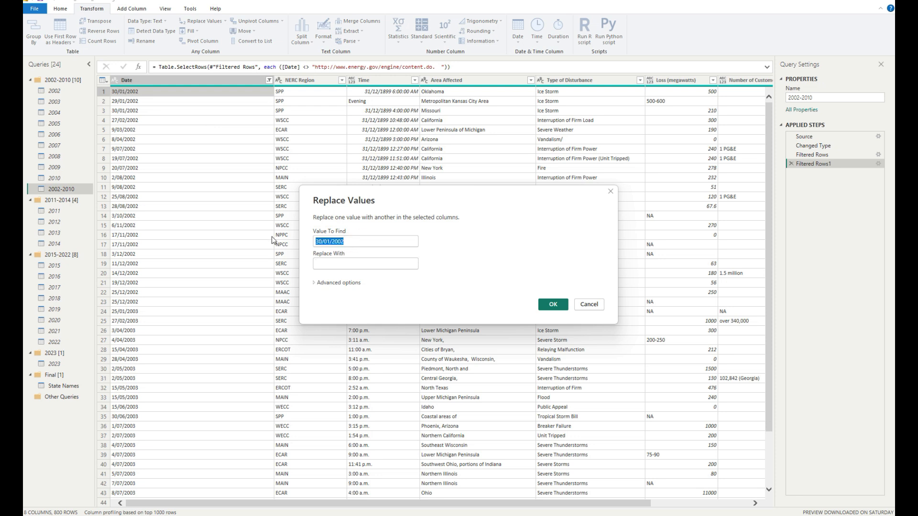
text(//)
key(Tab)
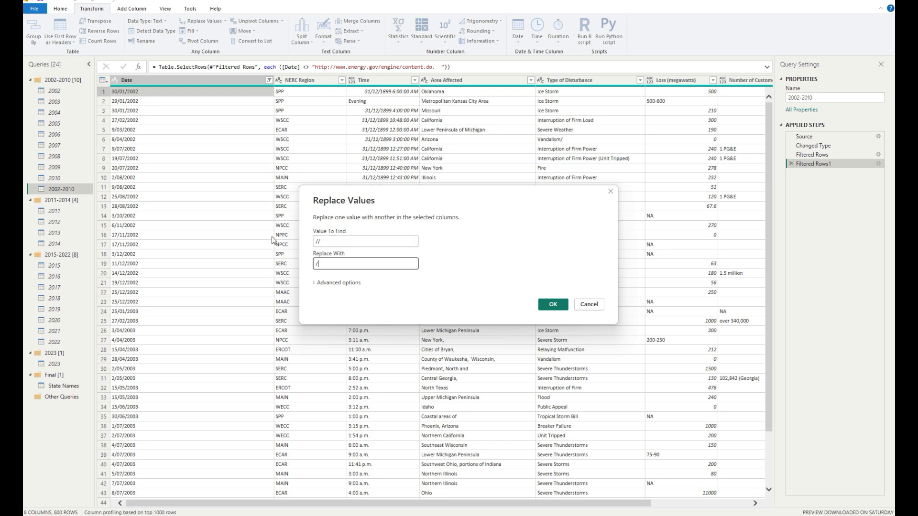
click(553, 305)
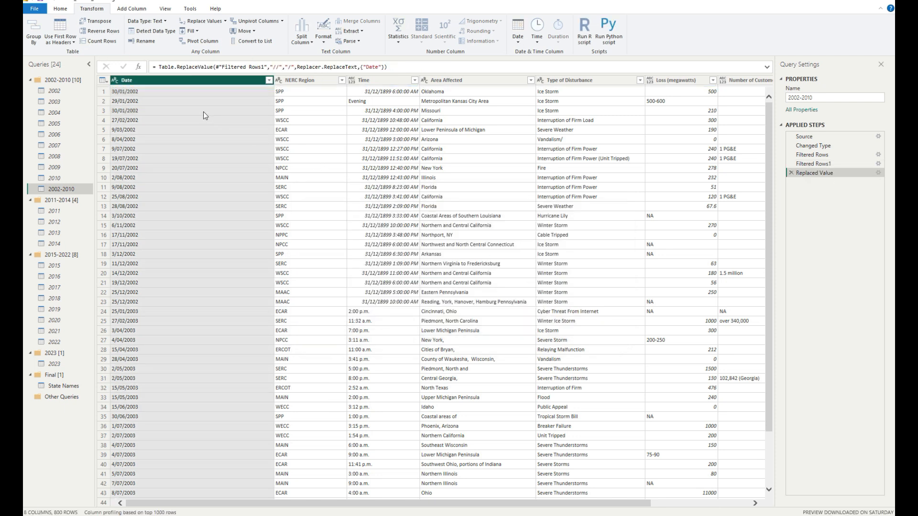
Step: Replace the value "1/19/05" with "19/01/2005" in the Date column
right_click(173, 93)
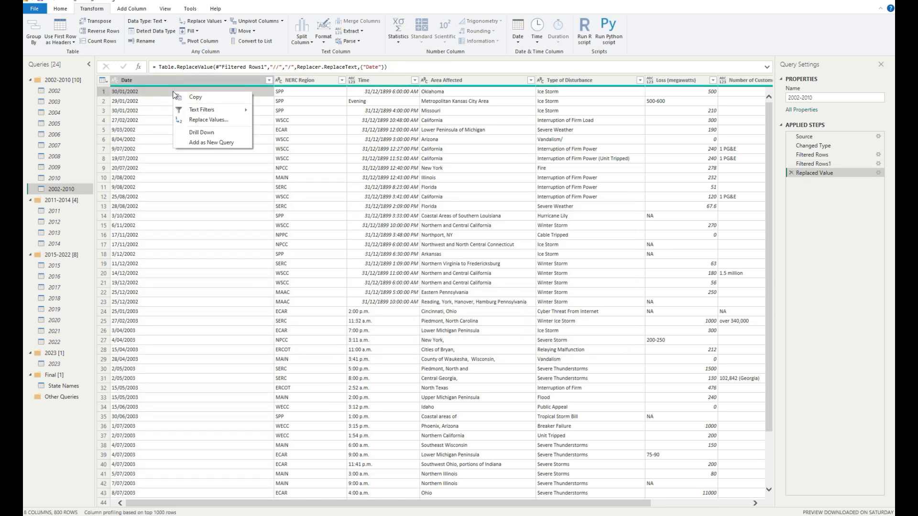
click(214, 121)
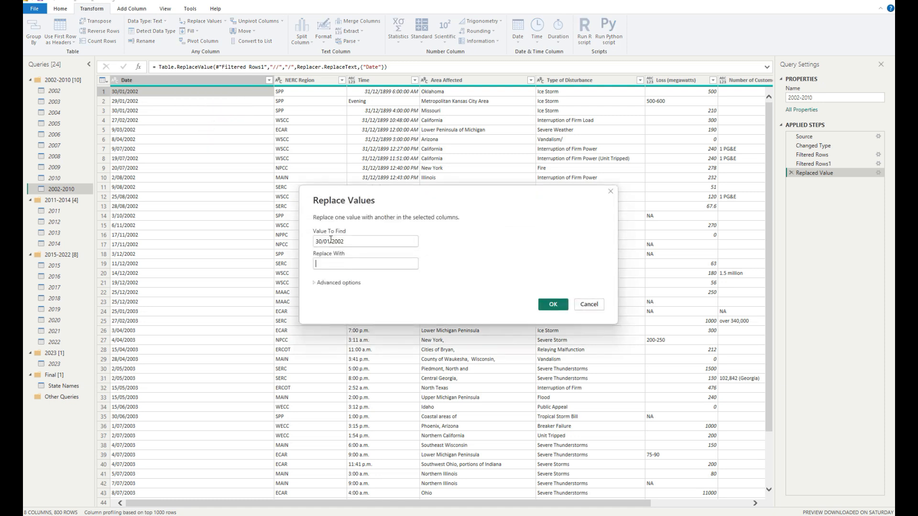
drag(358, 242, 264, 220)
text(1/19/05)
key(Tab)
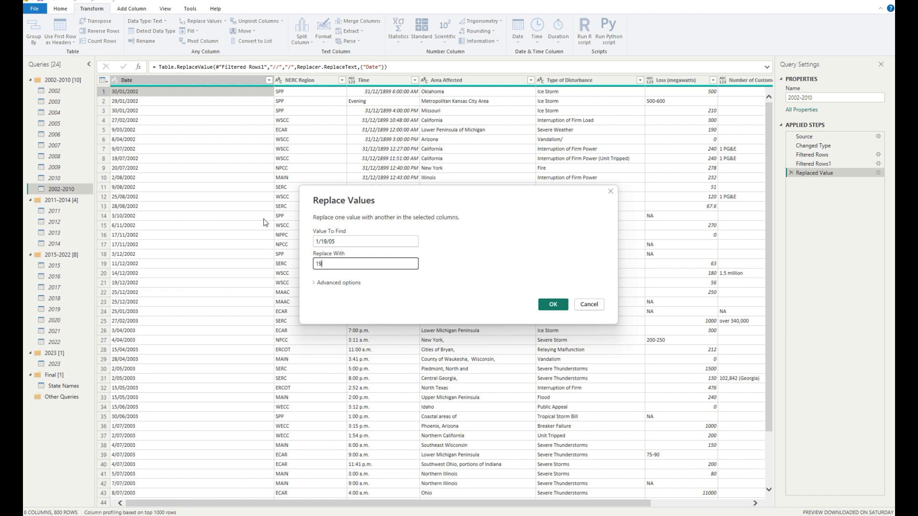
text(19/01/2005)
click(552, 304)
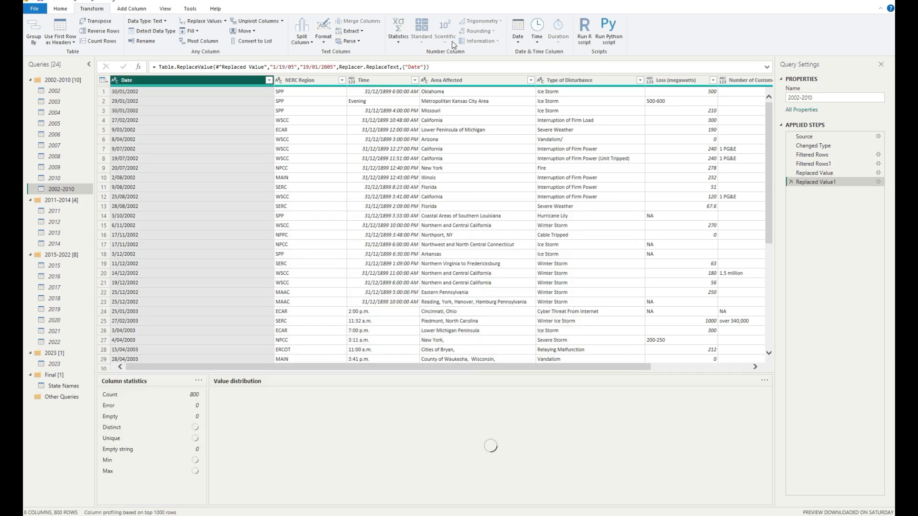
Step: Parse the corrected Date column text as dates and narrow the column
click(519, 40)
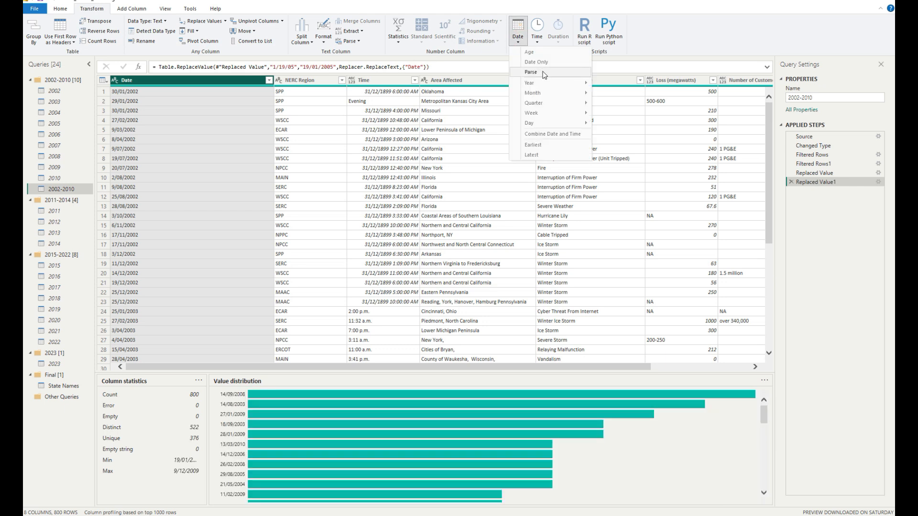
click(543, 72)
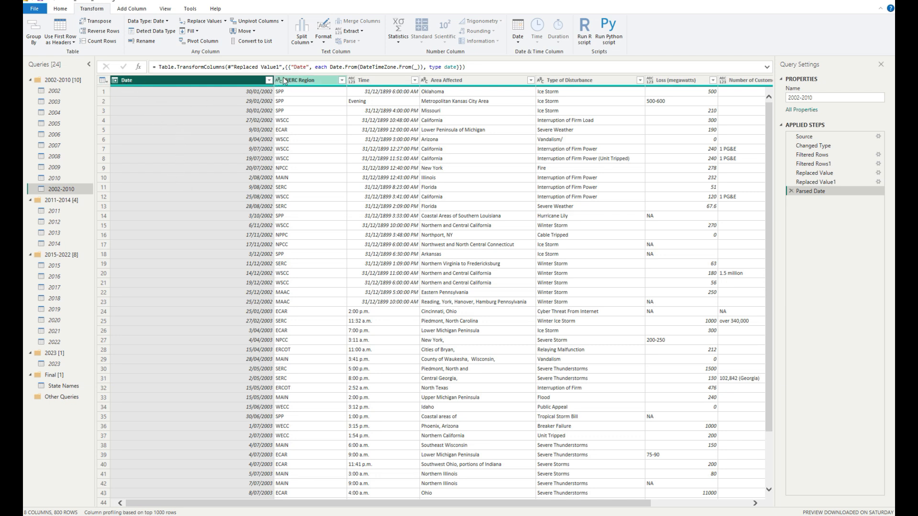
drag(274, 80, 170, 99)
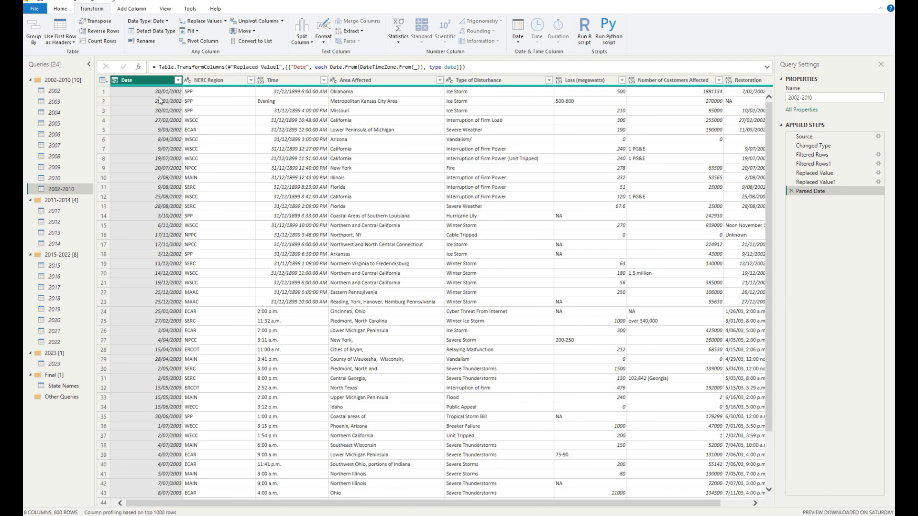
Step: Check the target headings on the Plan sheet in Excel and rename the Date column to "Date Event Began" in Power Query
double_click(139, 78)
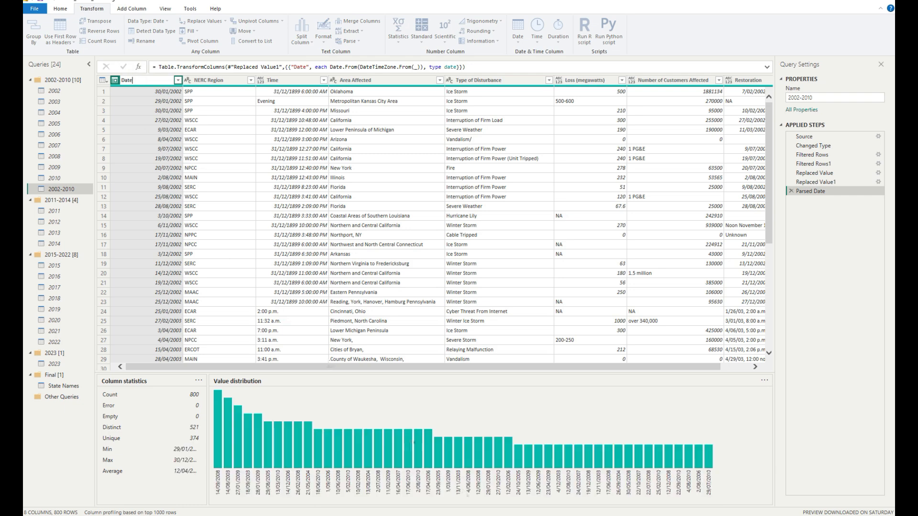
key(alt+Tab)
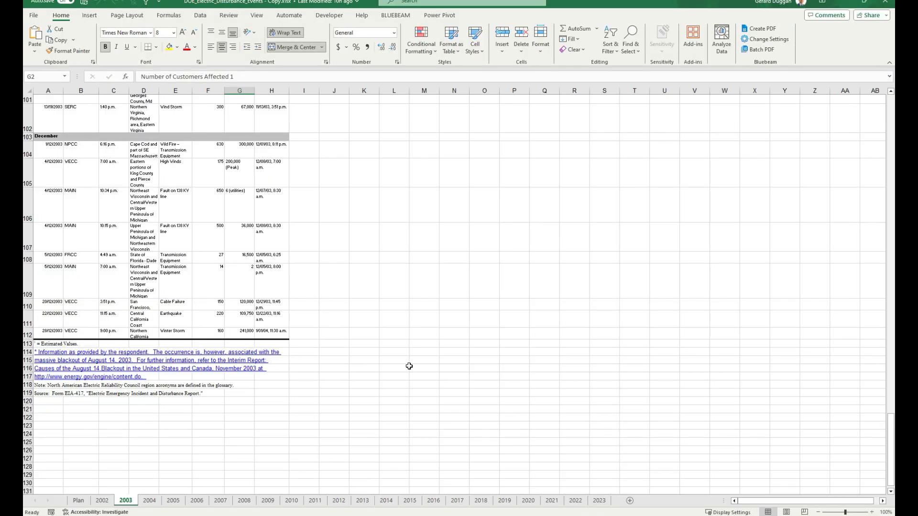
scroll(101, 232, up, 1)
click(78, 502)
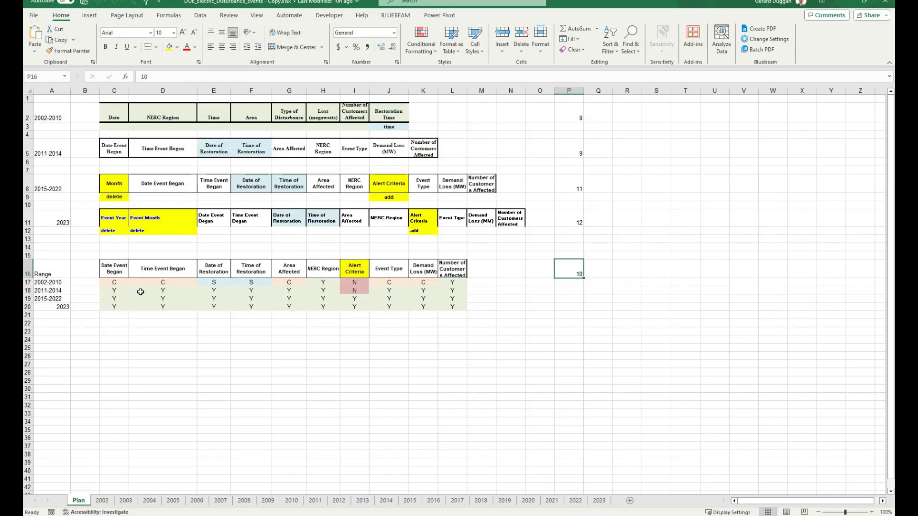
click(839, 4)
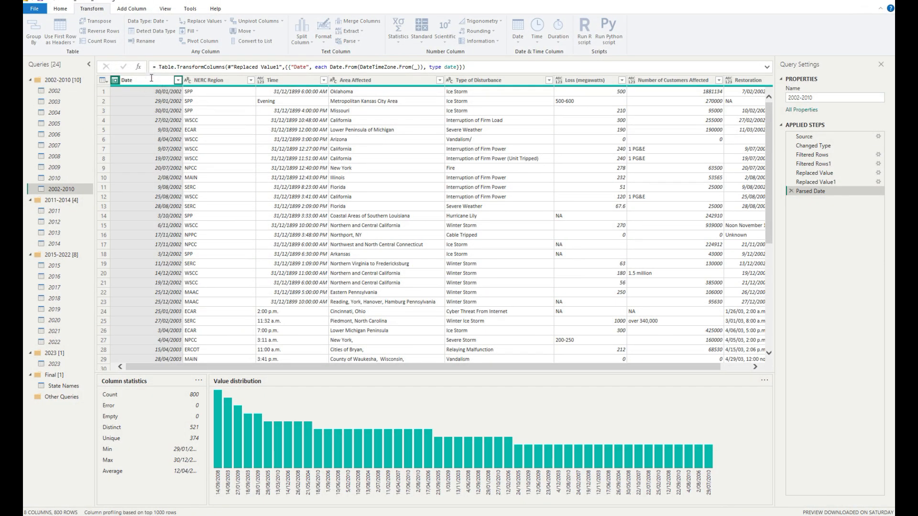
text(vent Began)
key(Return)
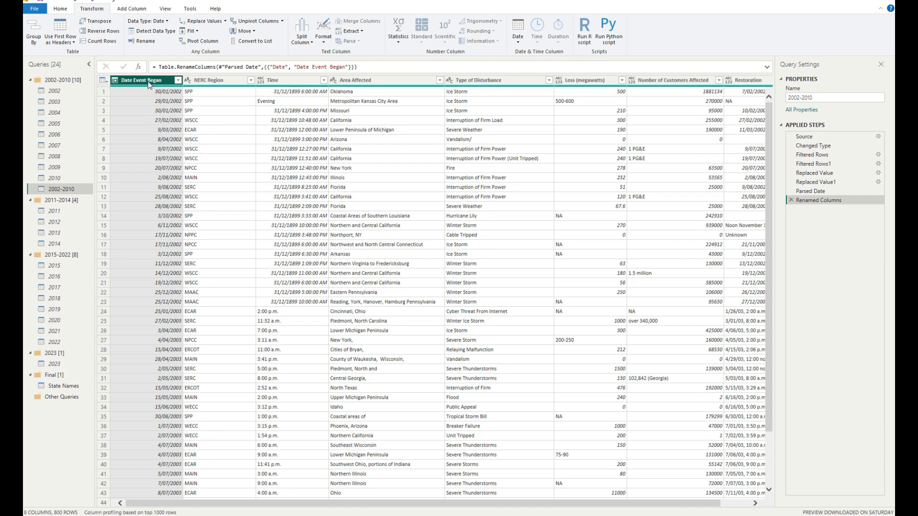
Step: Add a Year column extracted from the "Date Event Began" dates in the 2002-2010 query
right_click(148, 85)
click(141, 81)
click(129, 9)
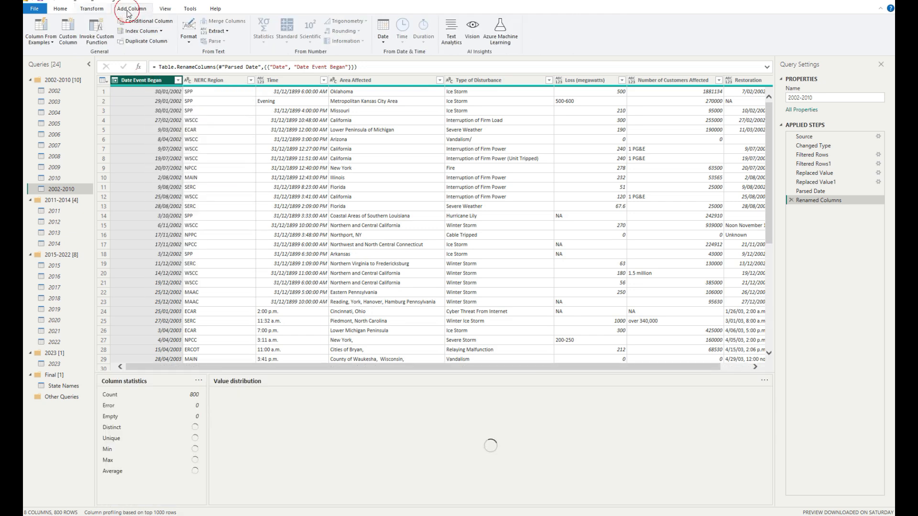
click(383, 41)
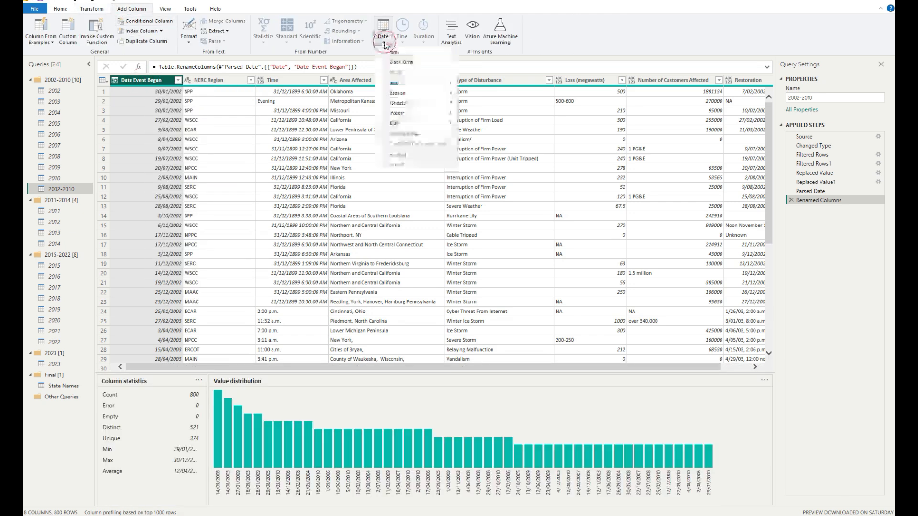
mouse_move(451, 85)
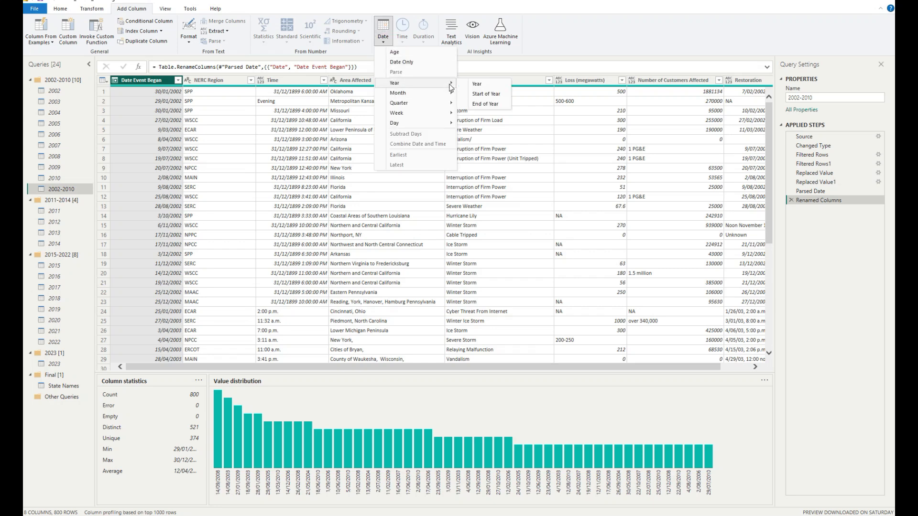
click(498, 86)
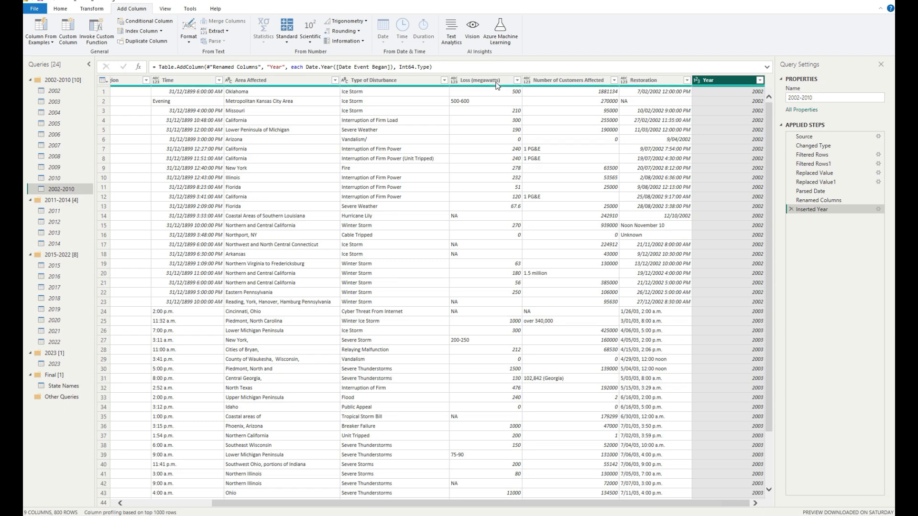
Step: Move the Time column directly after "Date Event Began", ahead of NERC Region, and look over its values
drag(438, 505, 351, 505)
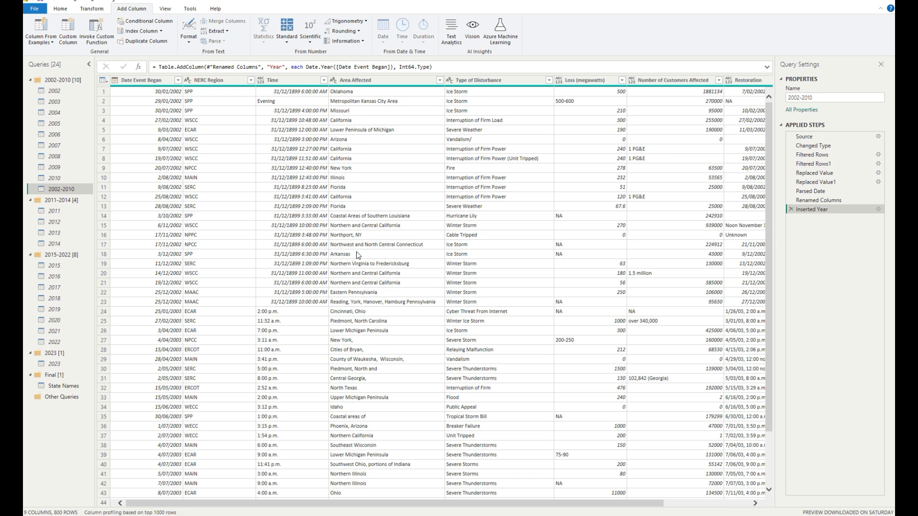
drag(296, 81, 225, 89)
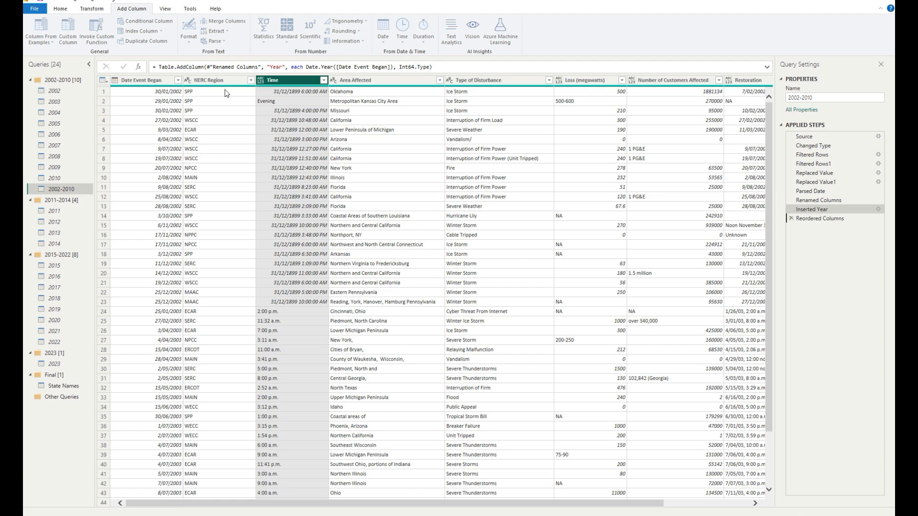
scroll(245, 190, down, 2)
scroll(242, 191, down, 10)
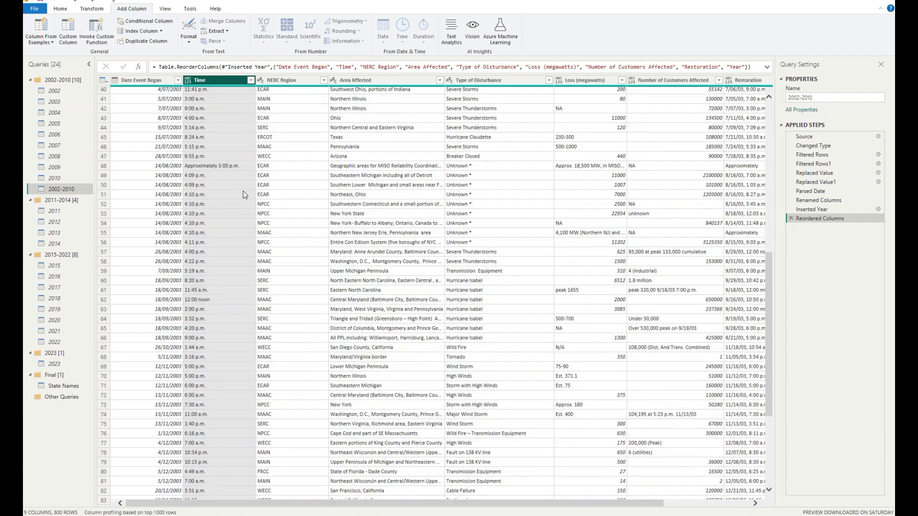
scroll(242, 193, up, 20)
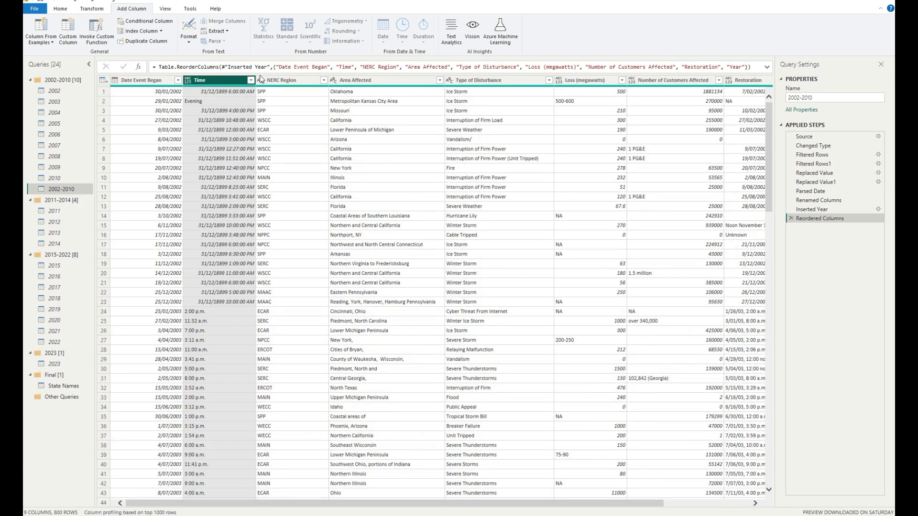
Step: Examine the distinct values in the Time column's filter list for inconsistent formats and non-time text, leaving the filter unchanged
click(250, 80)
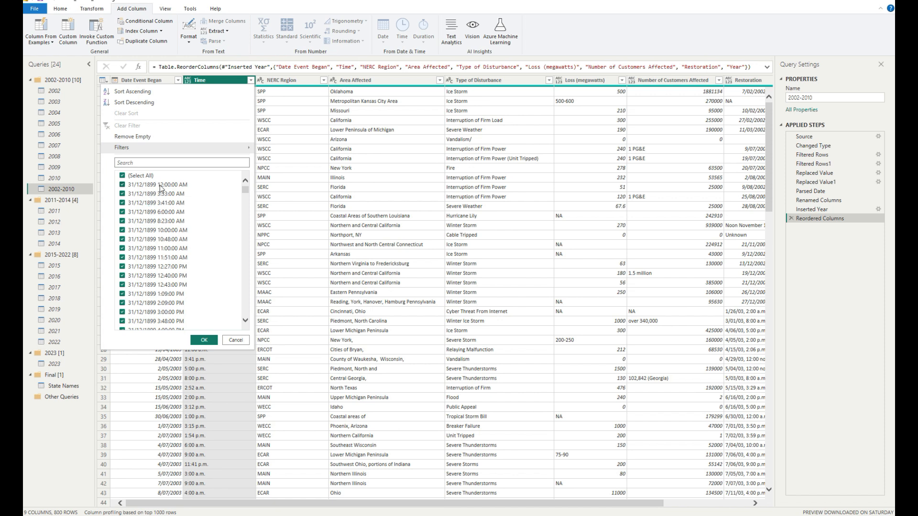
scroll(156, 208, down, 5)
scroll(163, 207, up, 5)
scroll(211, 225, down, 3)
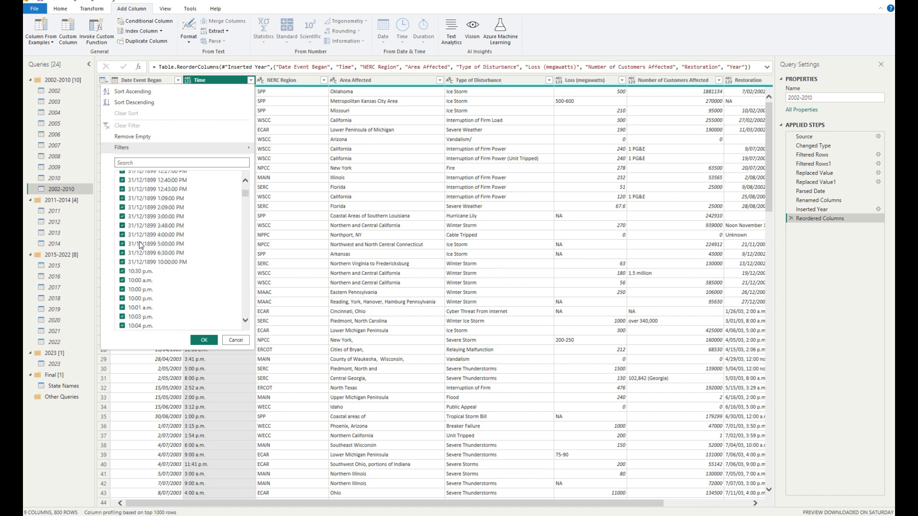
scroll(162, 230, down, 1)
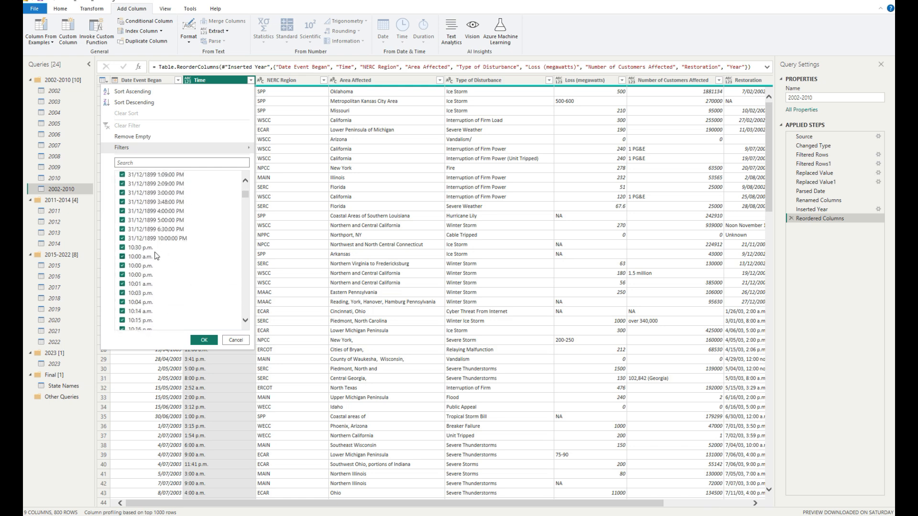
drag(246, 195, 246, 199)
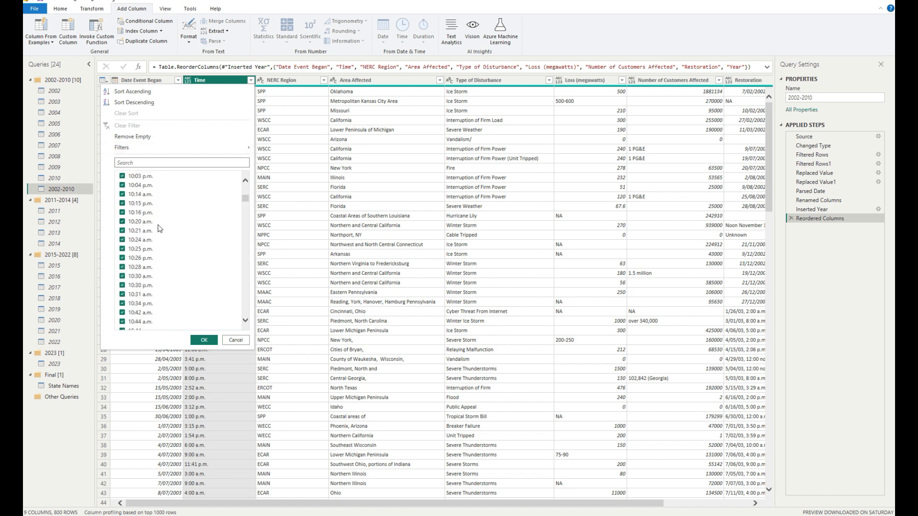
scroll(177, 229, down, 2)
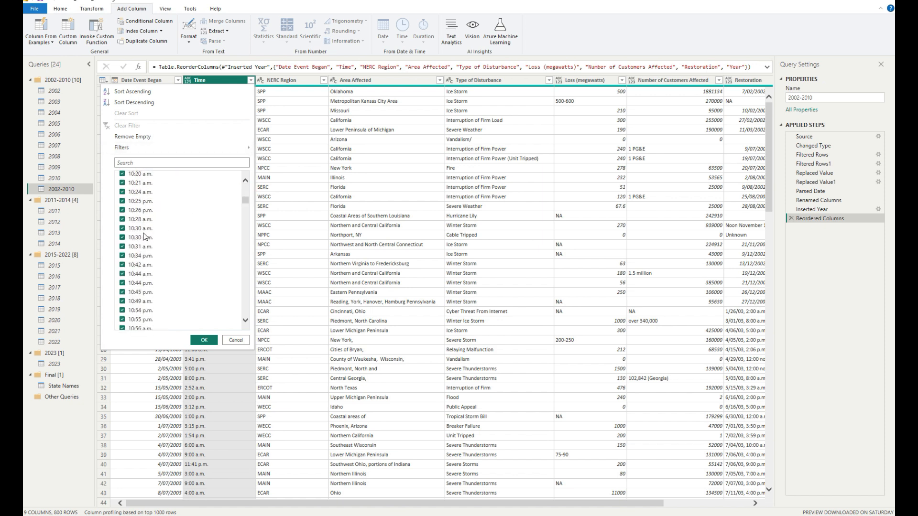
scroll(195, 225, down, 8)
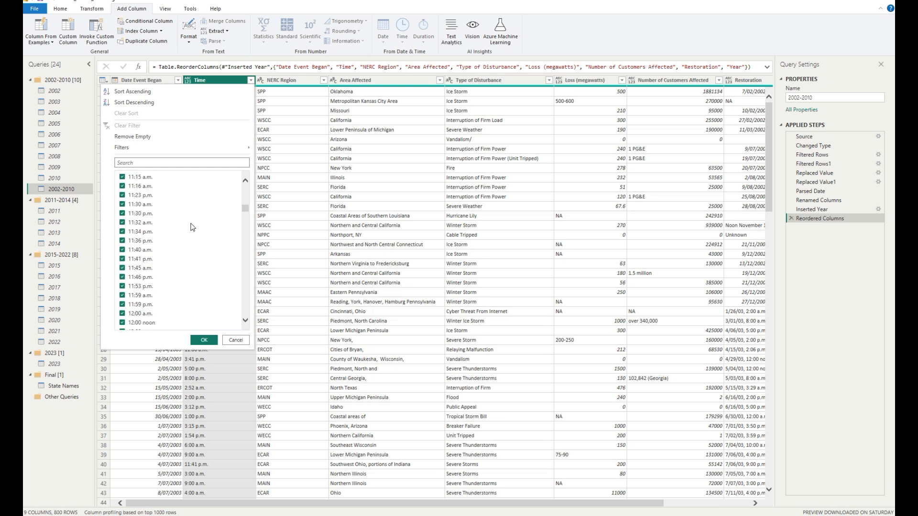
drag(246, 209, 239, 319)
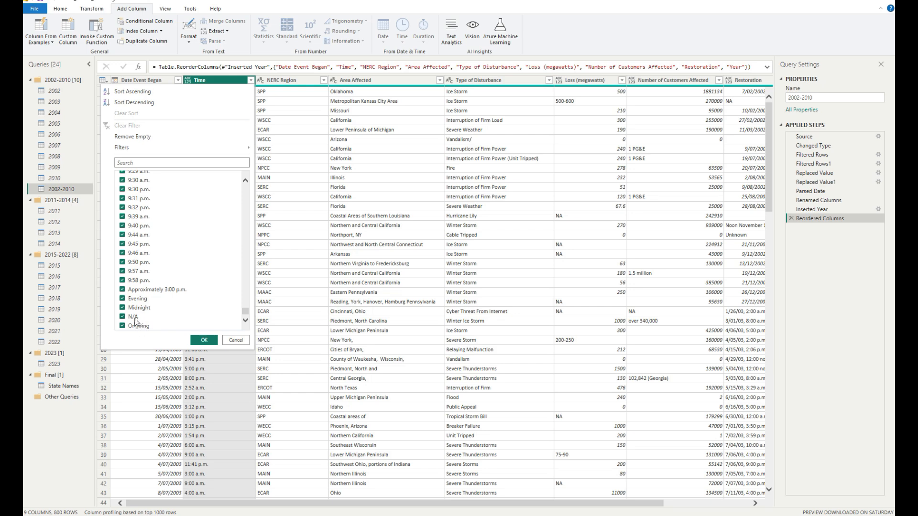
click(235, 339)
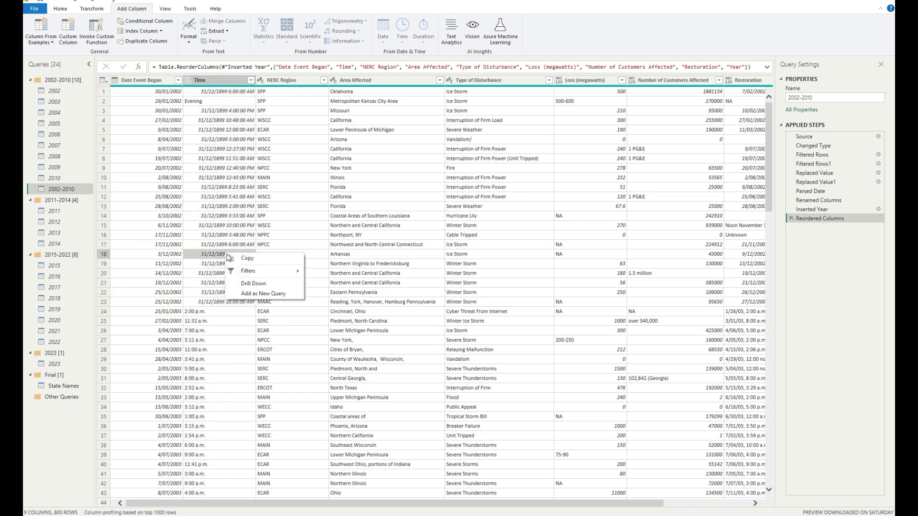
Step: Change the Time column's data type to Text
right_click(225, 254)
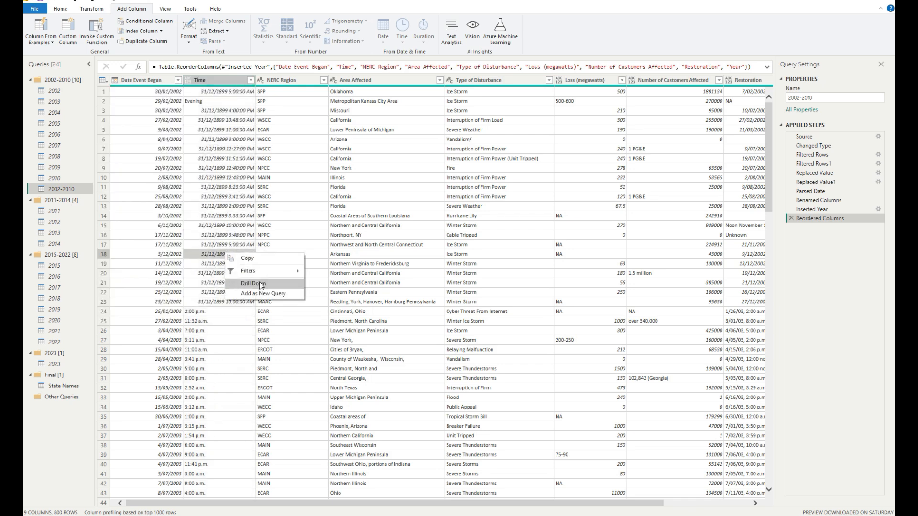
click(189, 80)
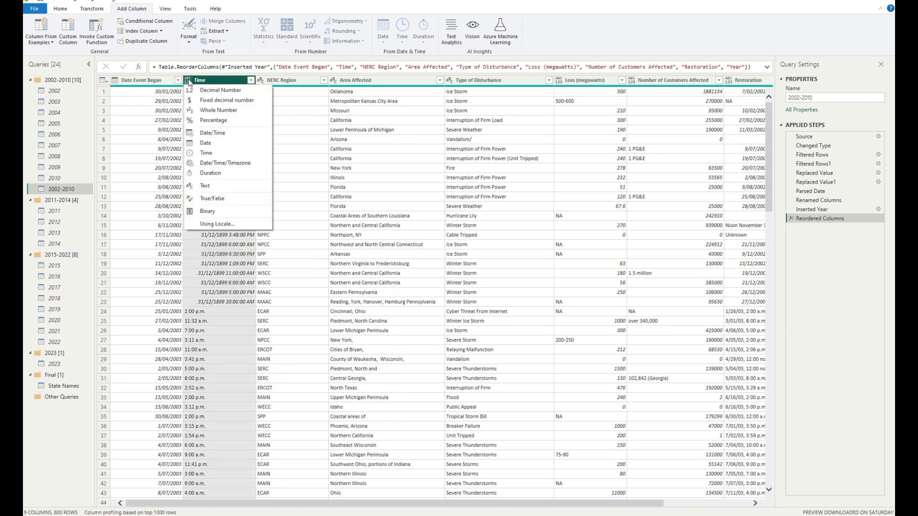
click(211, 174)
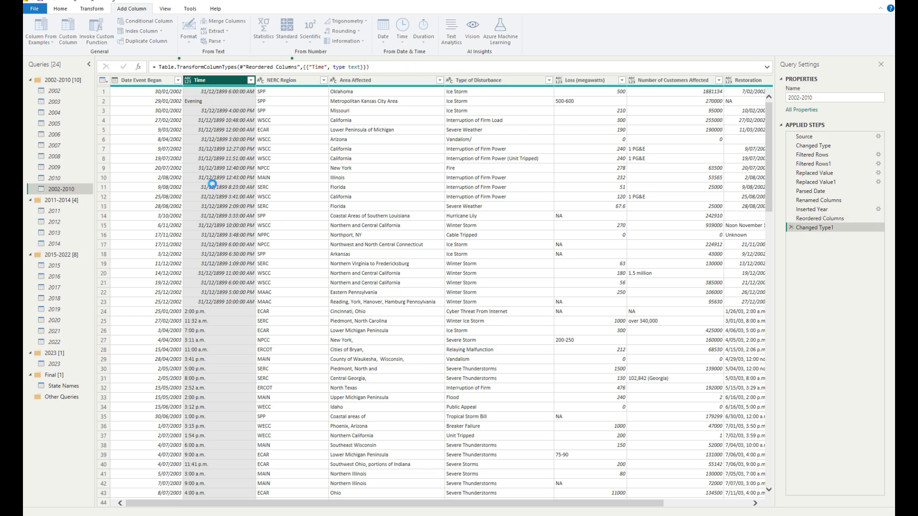
Step: Replace the value "N/A" with null in the Time column
right_click(216, 312)
click(267, 340)
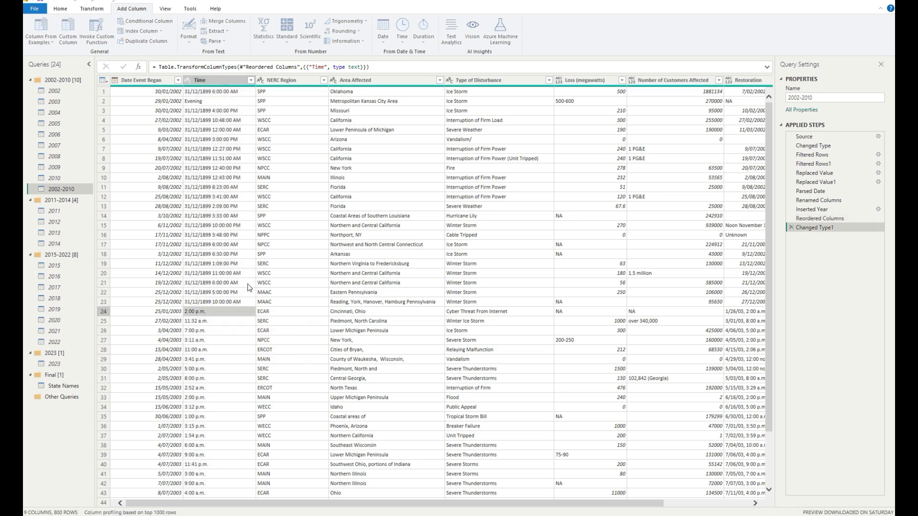
text(N/A)
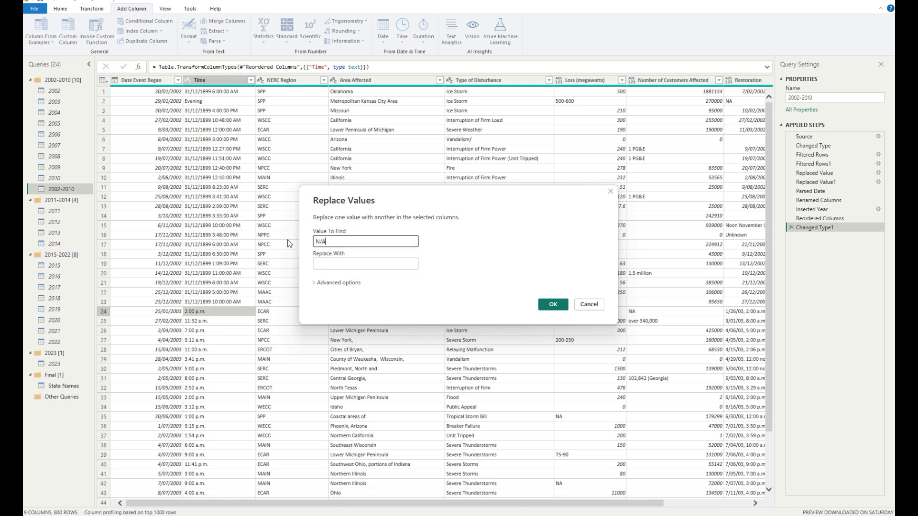
key(Tab)
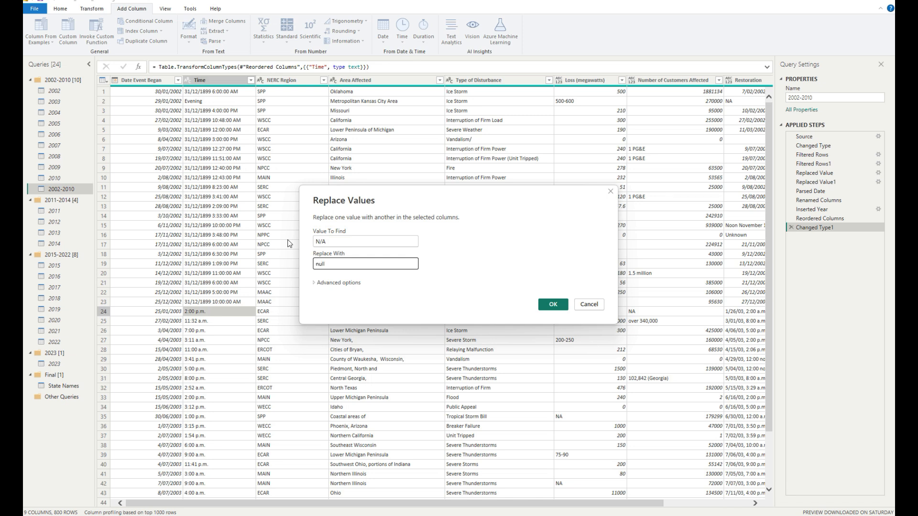
click(554, 305)
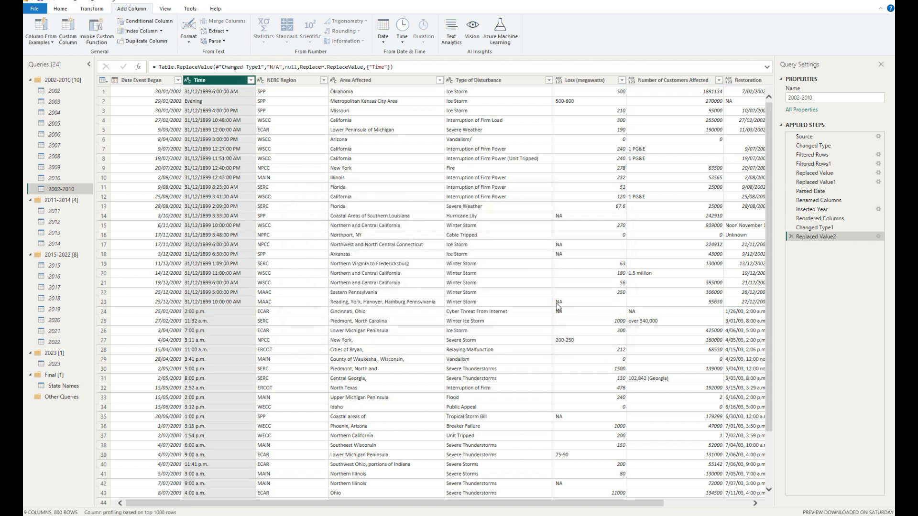
Step: Replace the value "Ongoing" with null in the Time column
right_click(204, 313)
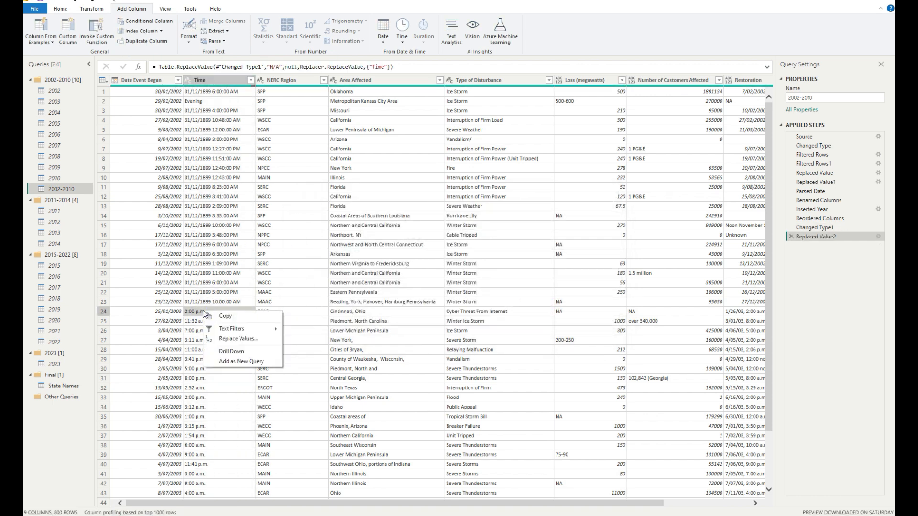
click(238, 338)
click(336, 242)
drag(338, 242, 300, 243)
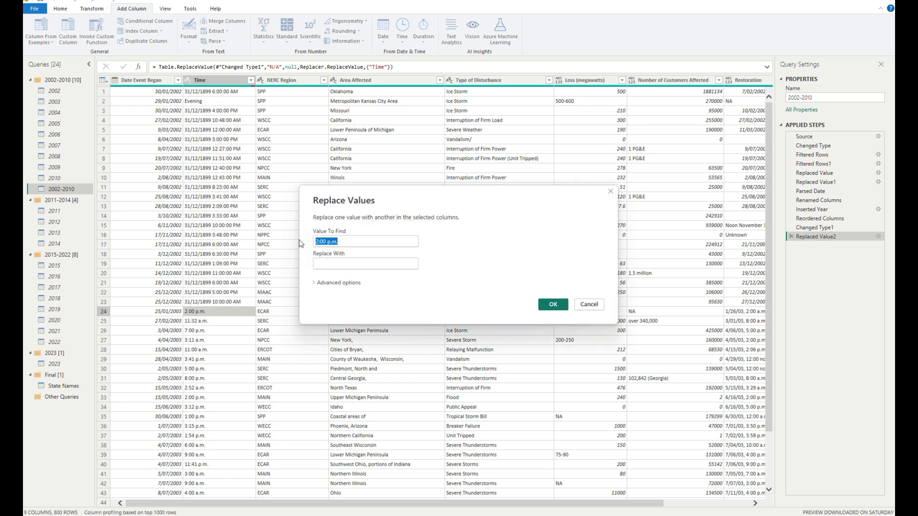
text(No)
key(BackSpace)
key(BackSpace)
key(BackSpace)
key(BackSpace)
key(BackSpace)
key(BackSpace)
click(346, 258)
text(null)
click(550, 304)
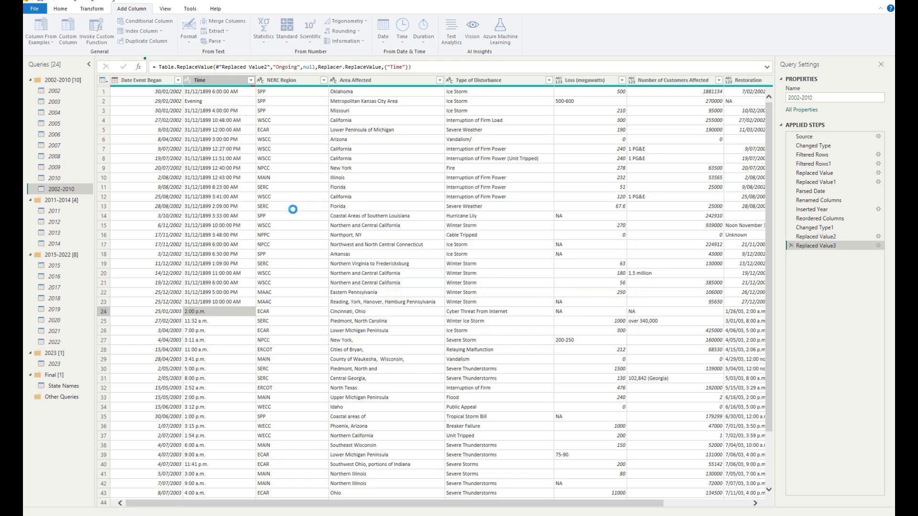
Step: Remove the text "Approximately " with its trailing space from the Time column by replacing it with nothing
right_click(206, 205)
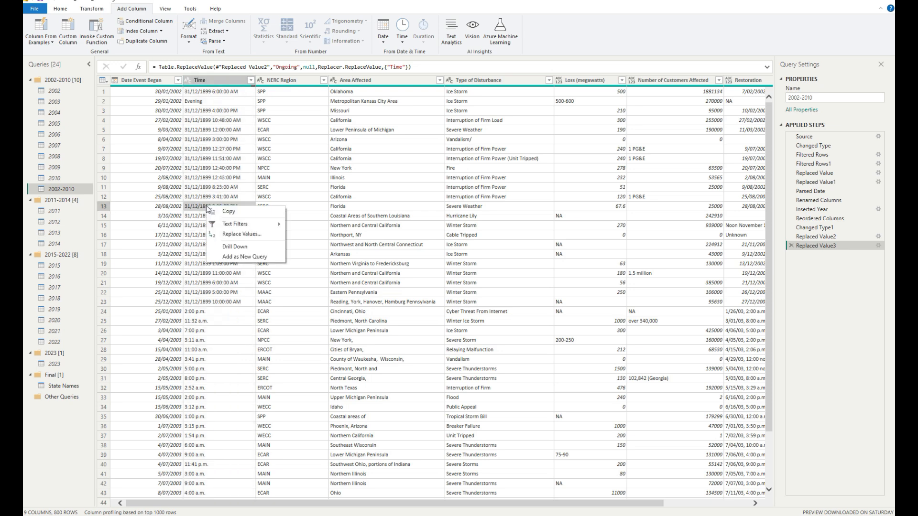
click(255, 232)
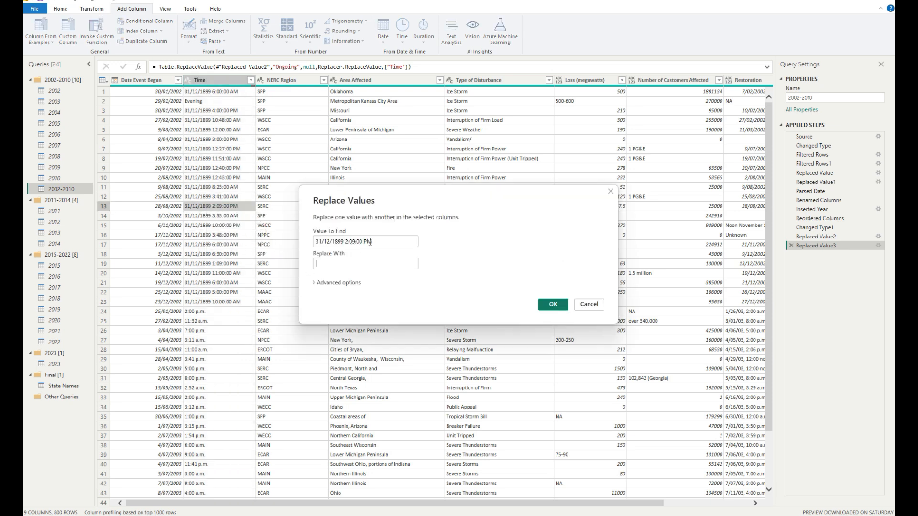
drag(371, 242, 294, 242)
text(Approximately)
click(362, 262)
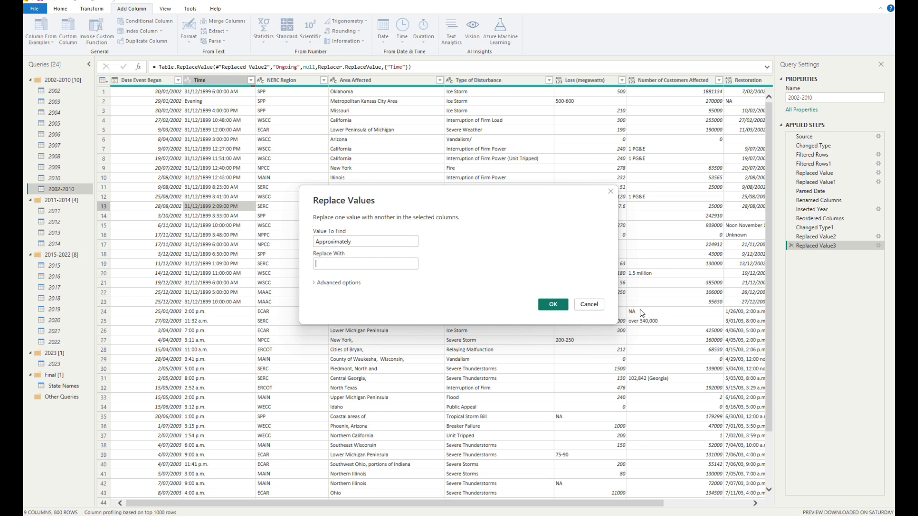
click(553, 305)
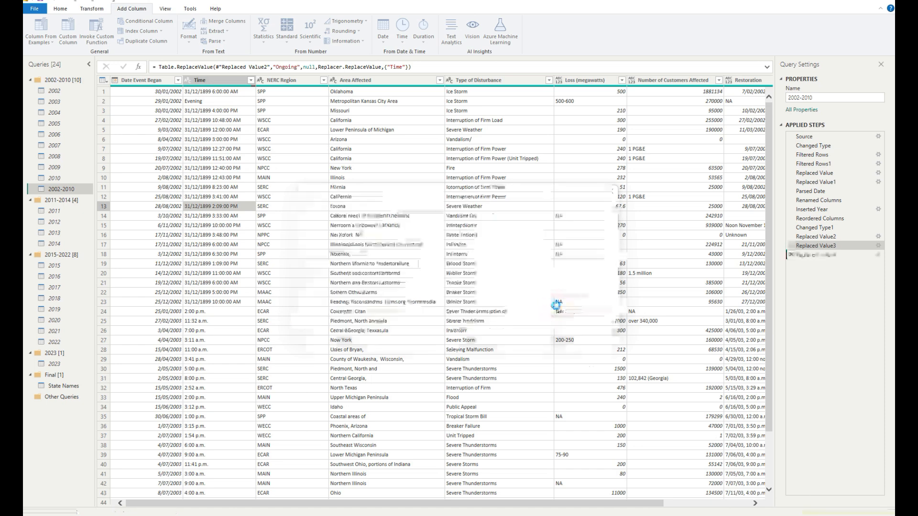
Step: Replace the value "Evening" with "06:00 PM" in the Time column
right_click(209, 102)
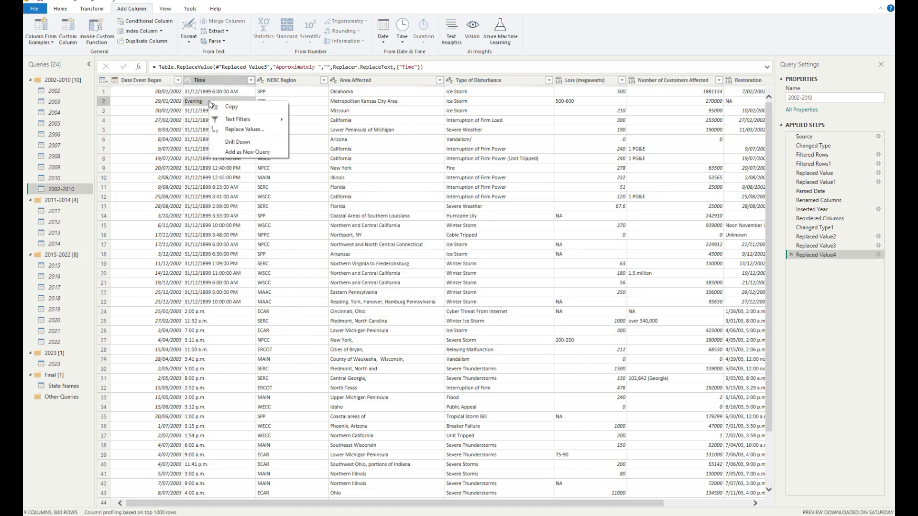
click(257, 130)
click(343, 266)
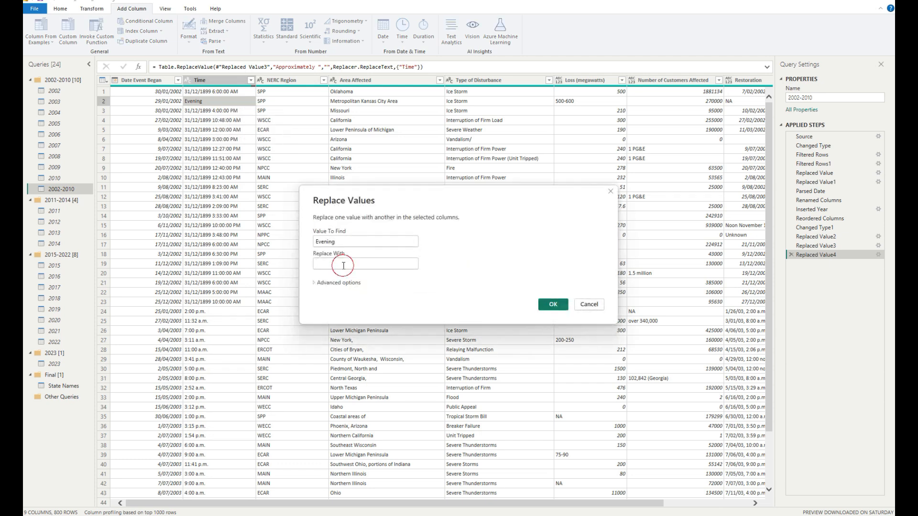
text(06:00 PM)
click(553, 305)
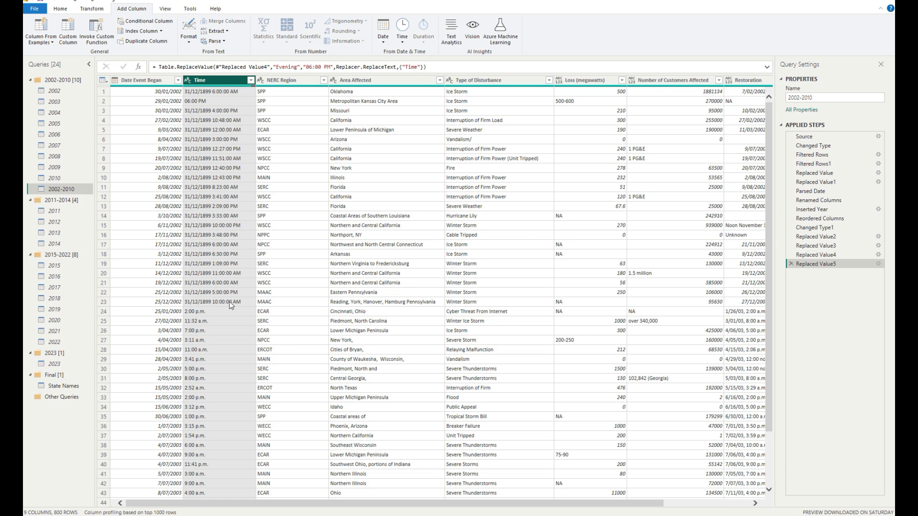
Step: Convert all text in the Time column to uppercase
click(250, 80)
mouse_move(247, 194)
mouse_down()
mouse_move(244, 316)
mouse_move(248, 209)
mouse_up()
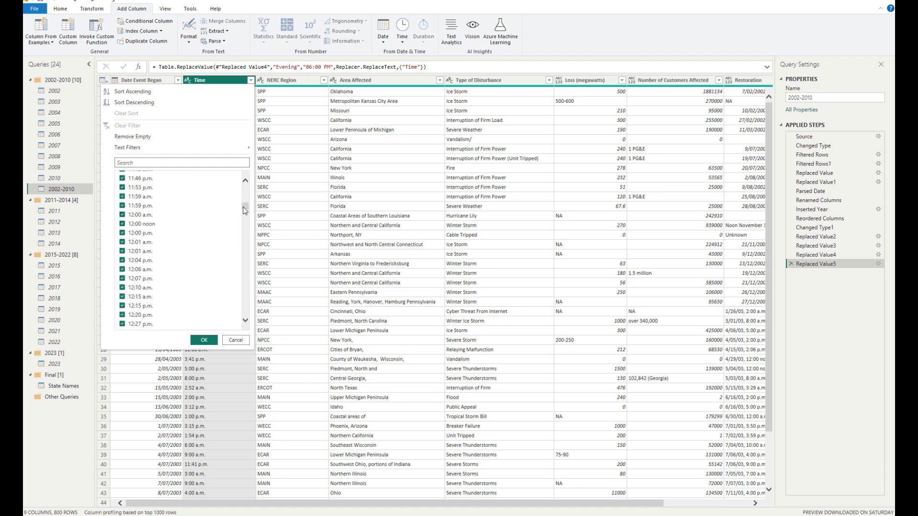
drag(247, 210, 245, 188)
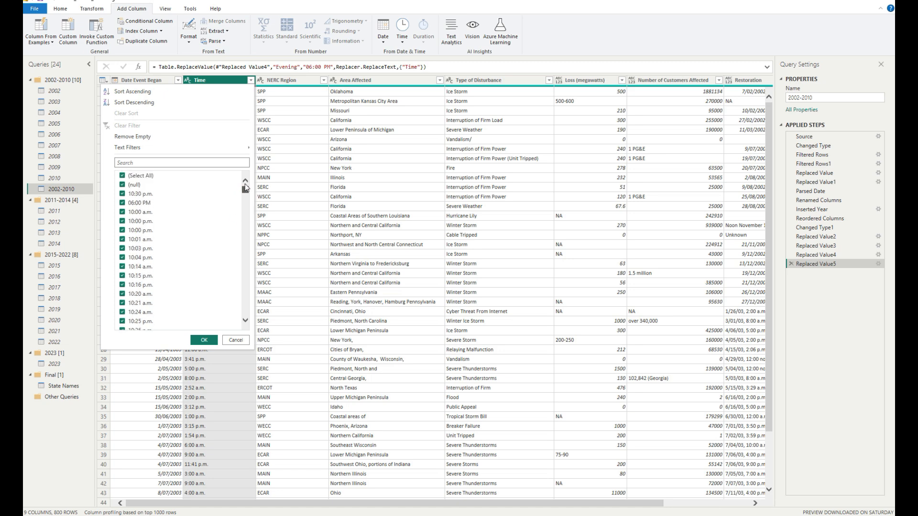
click(237, 340)
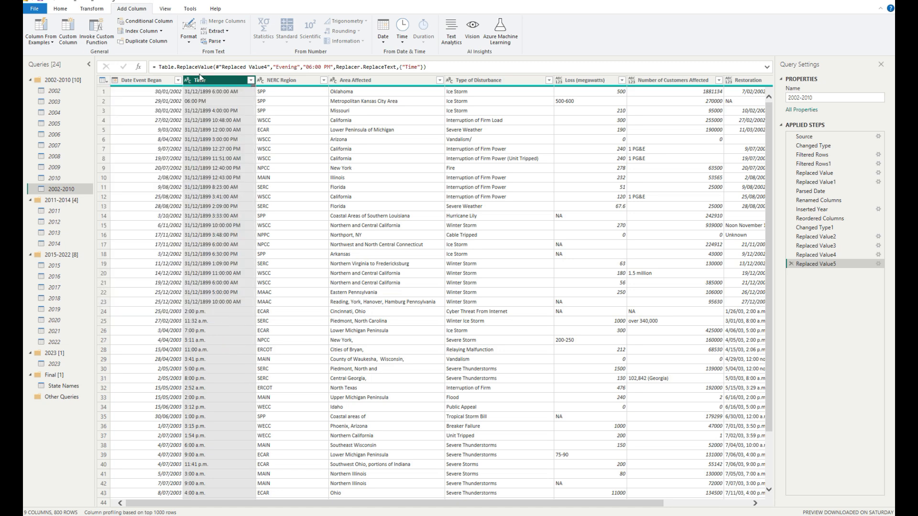
right_click(201, 132)
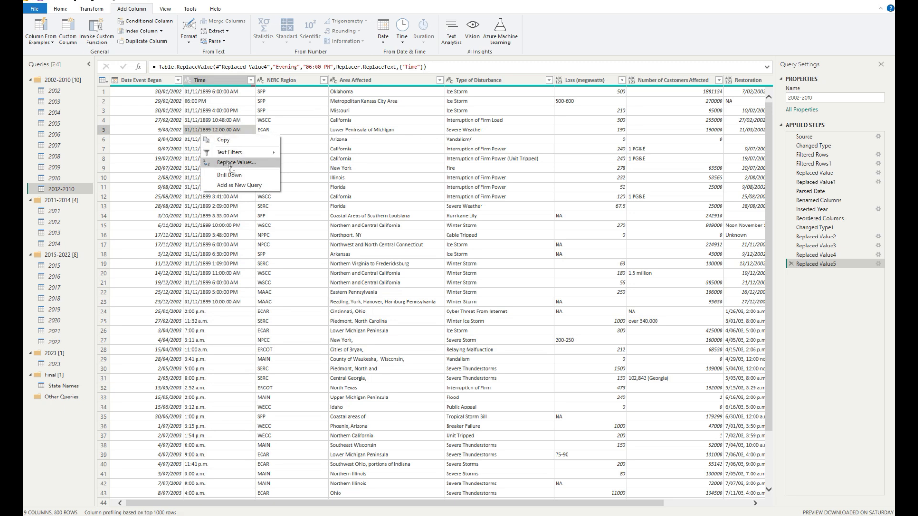
click(239, 80)
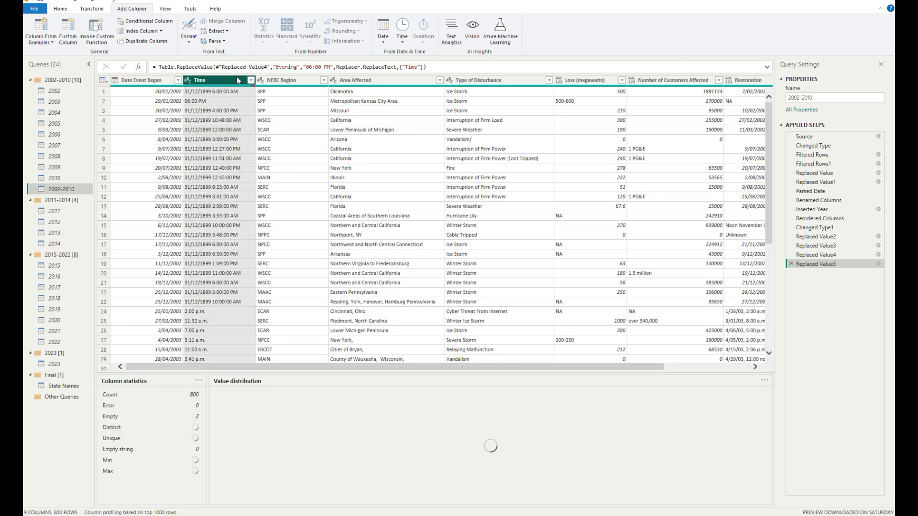
click(92, 9)
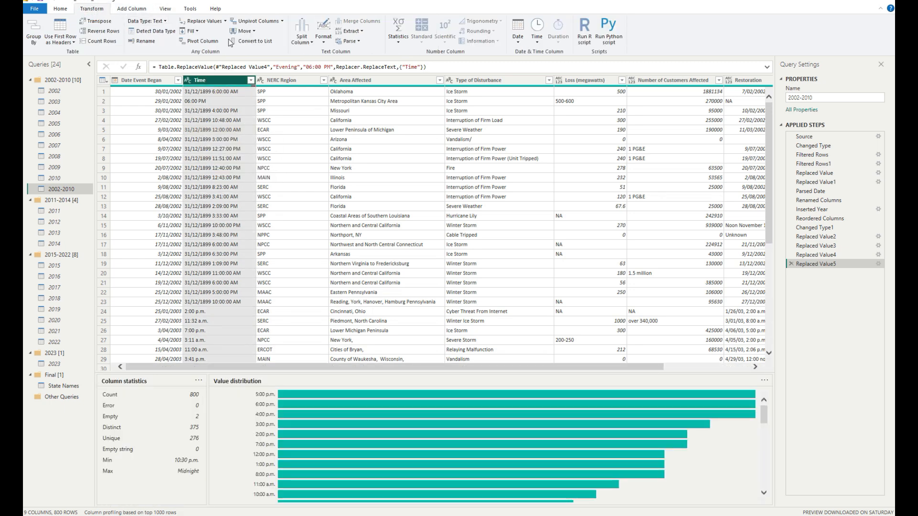
click(327, 42)
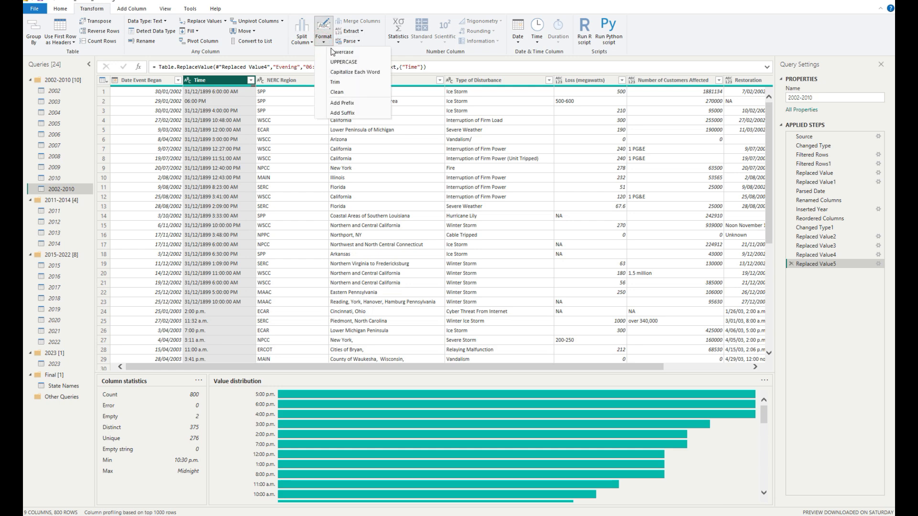
click(360, 62)
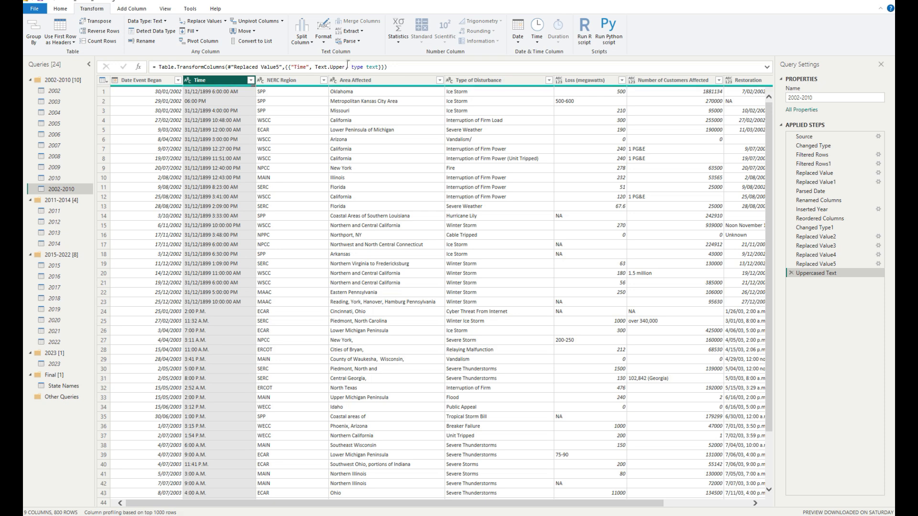
Step: Replace the value "MIDNIGHT" with "12:00 AM" in the Time column
right_click(218, 200)
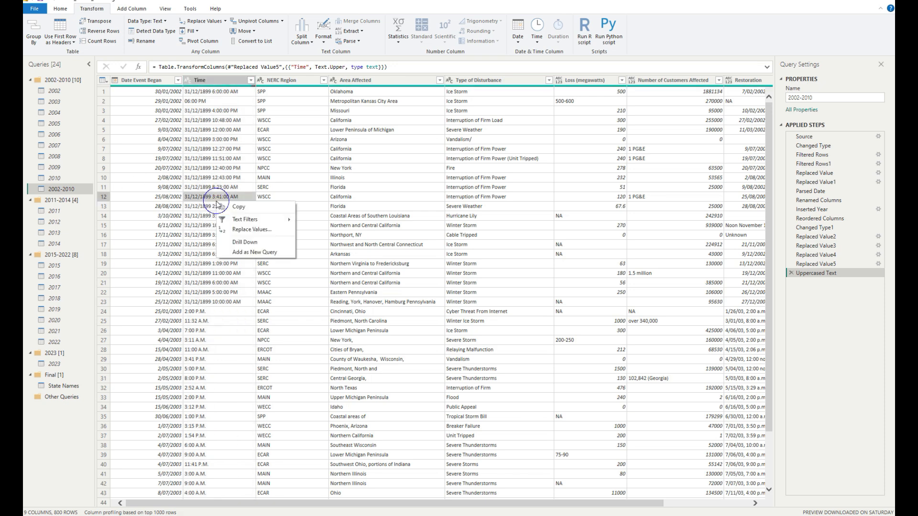
click(232, 229)
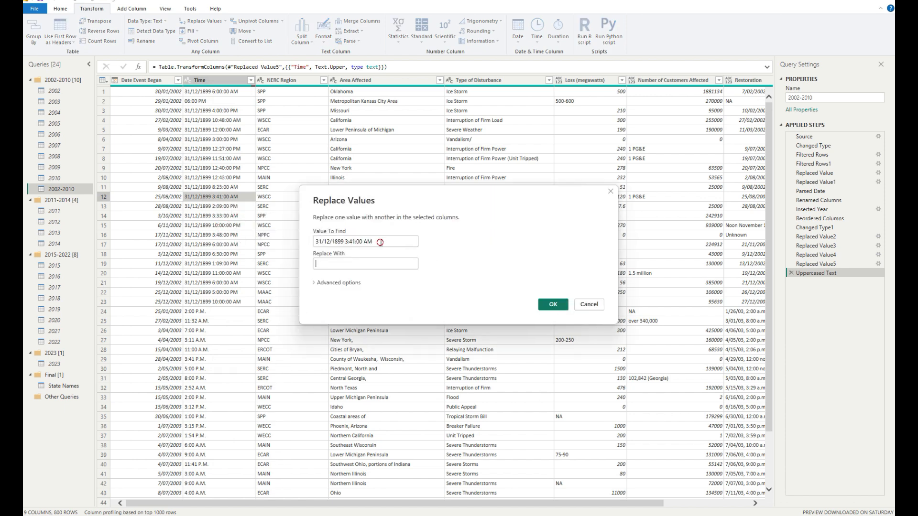
drag(381, 242, 291, 245)
text(mi)
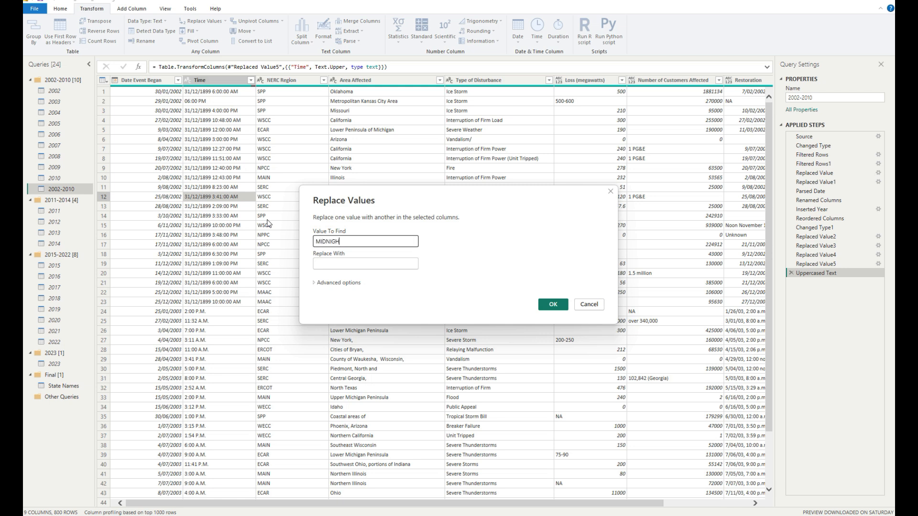
key(Tab)
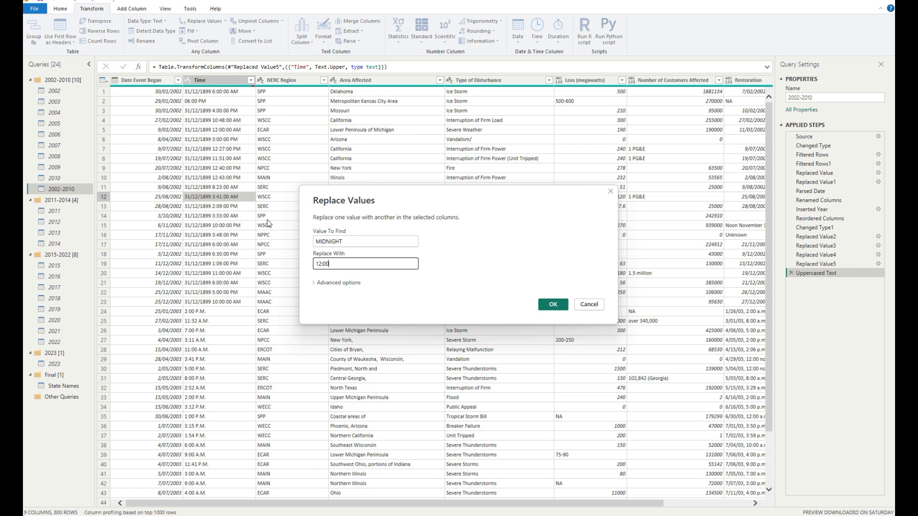
text(12:00 AM)
click(554, 304)
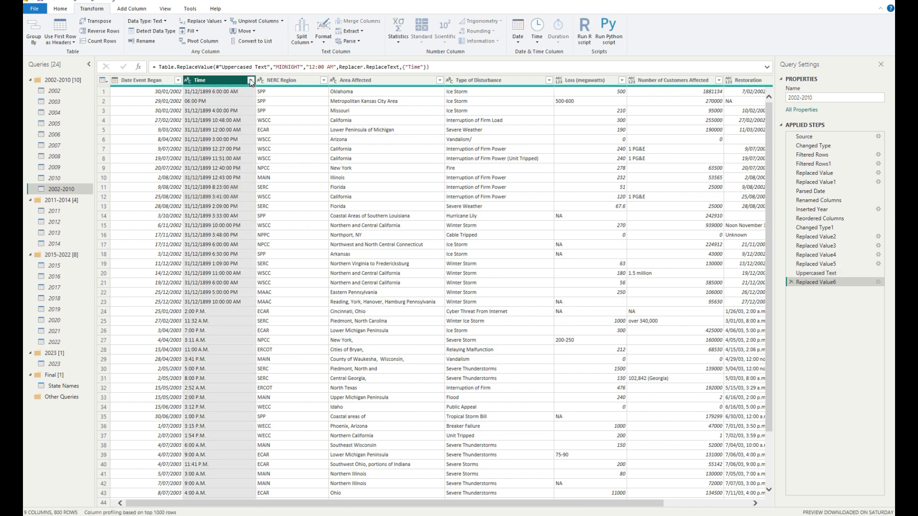
Step: Replace the text "NOON" with "PM" in the Time column
right_click(230, 121)
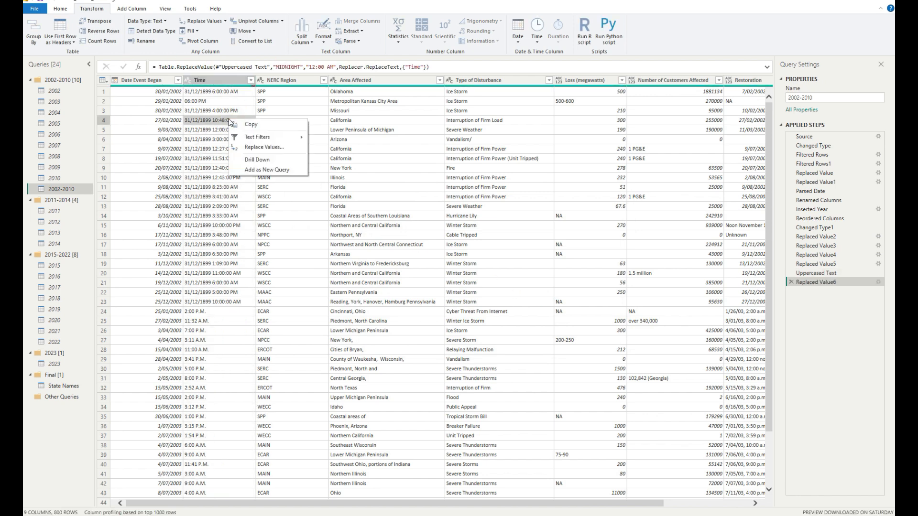
click(269, 149)
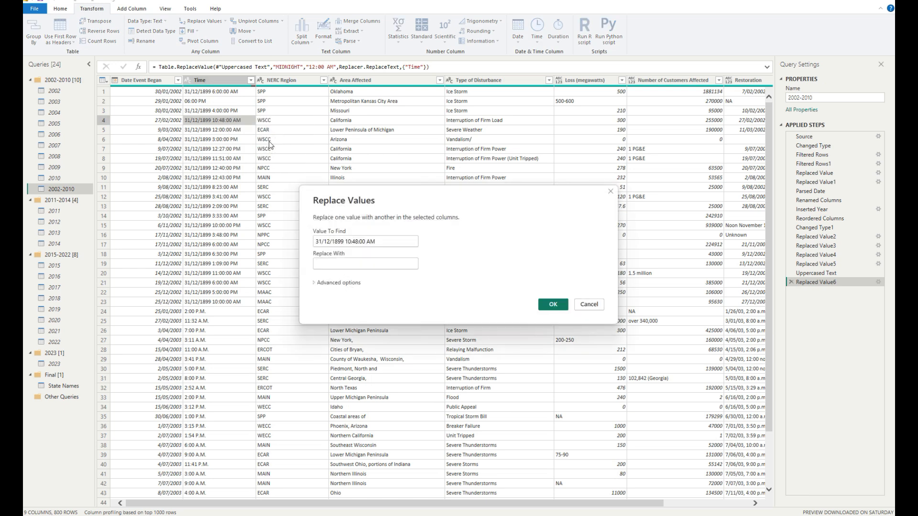
key(shift+Tab)
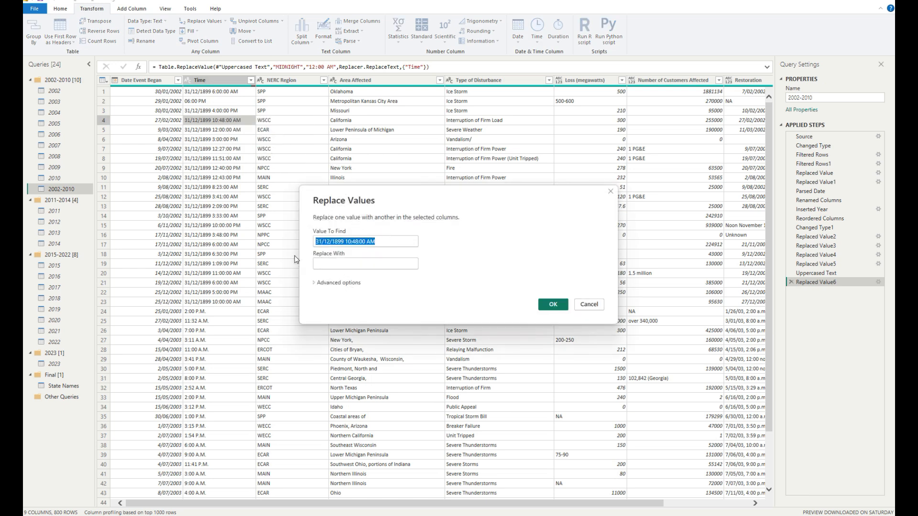
text(NOON)
key(Tab)
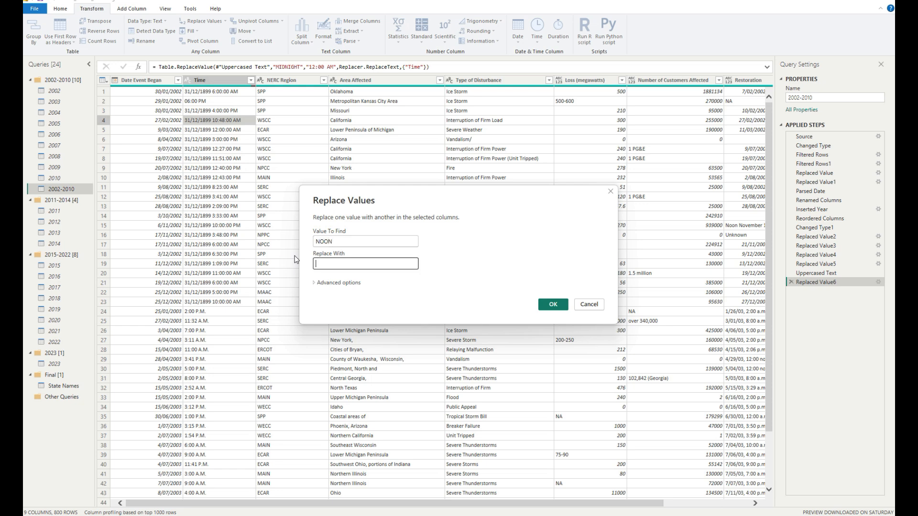
text(12:00 PM)
click(553, 305)
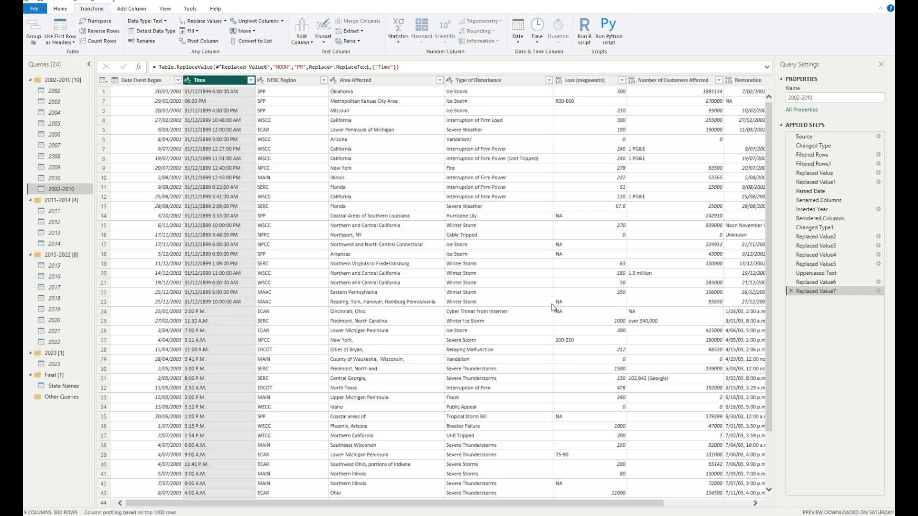
Step: Remove all periods from the Time column by replacing "." with nothing
click(250, 80)
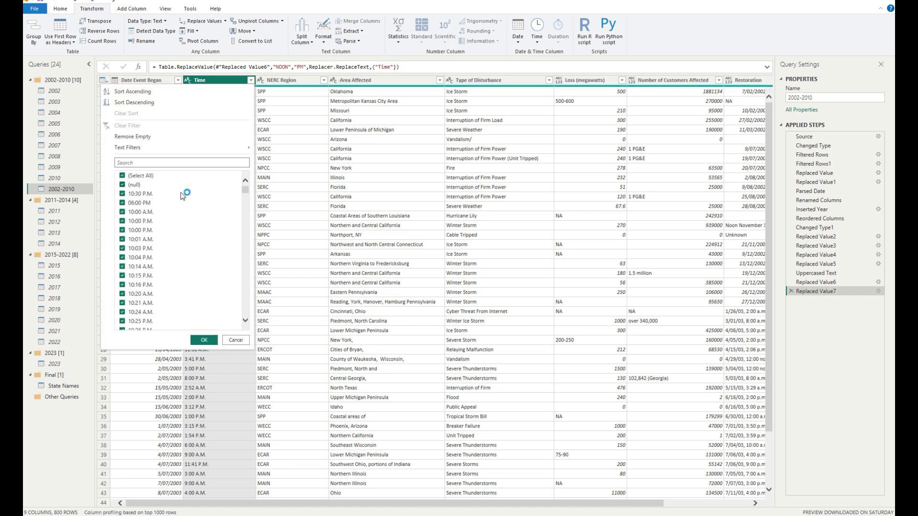
drag(243, 188, 247, 318)
click(236, 340)
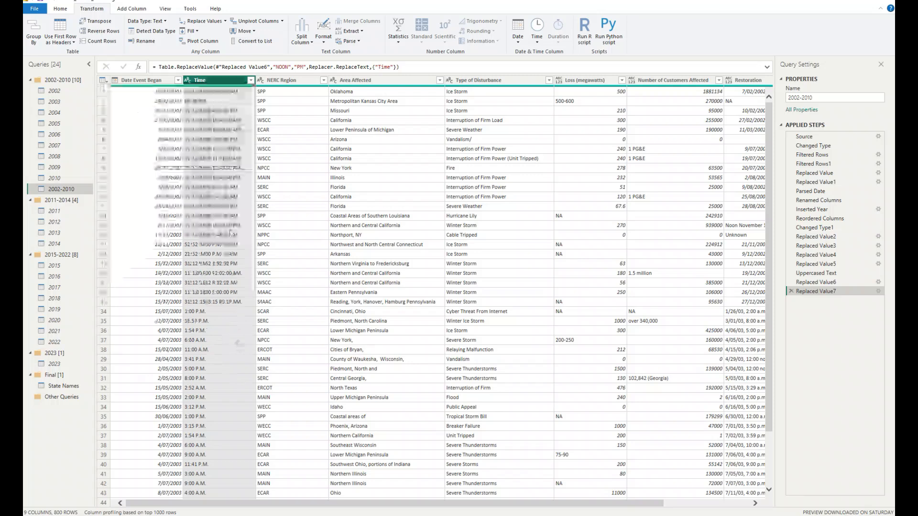
click(210, 148)
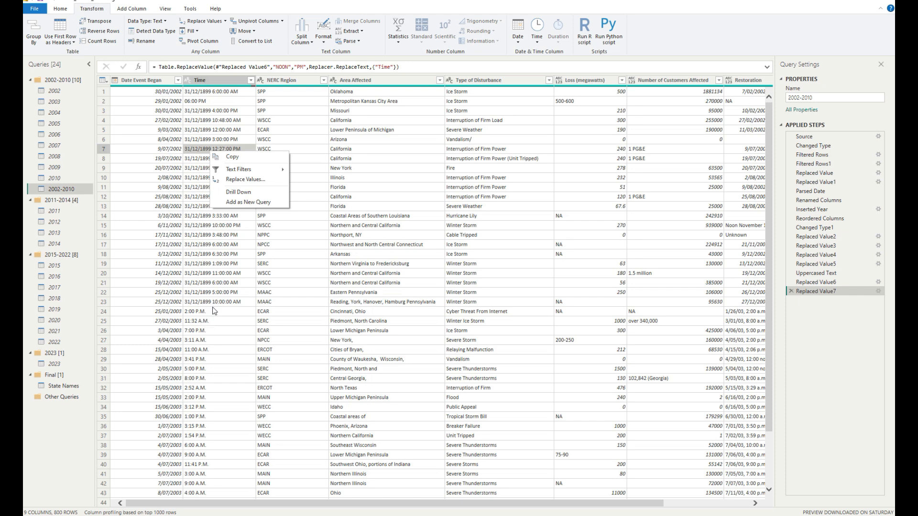
click(251, 180)
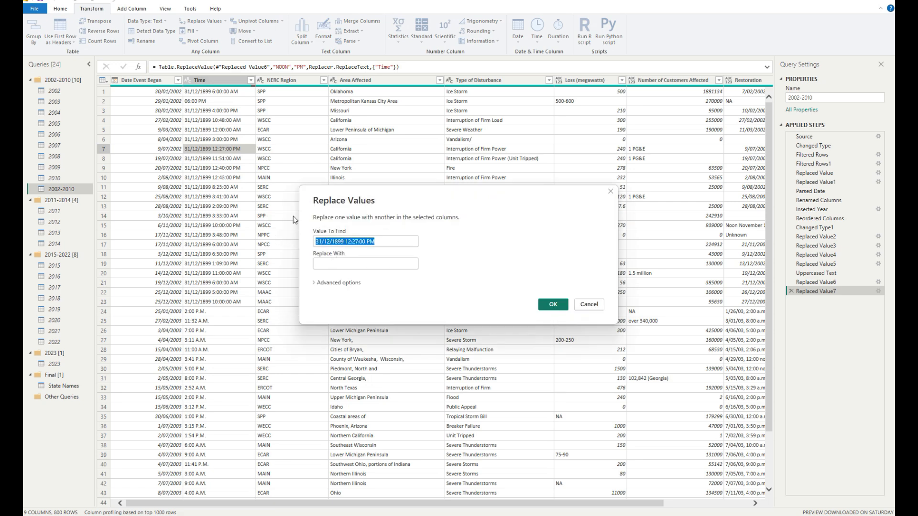
text(.)
click(353, 261)
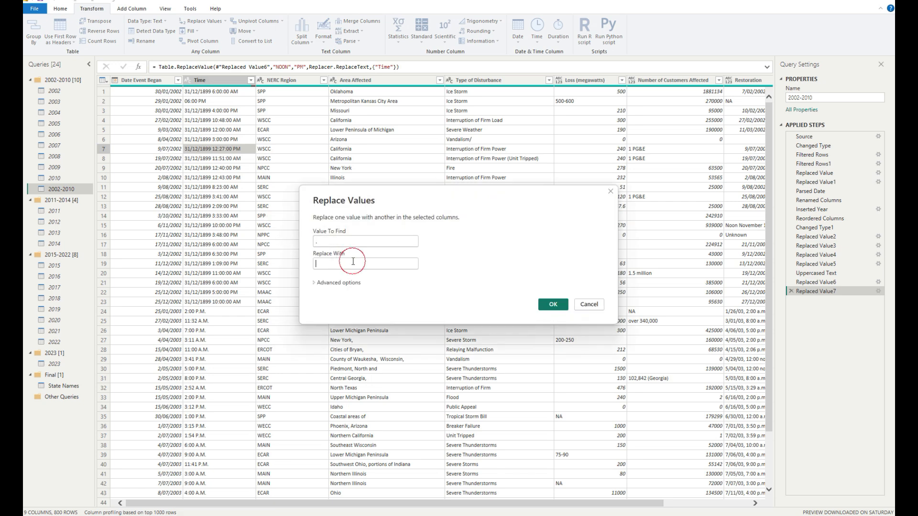
click(553, 305)
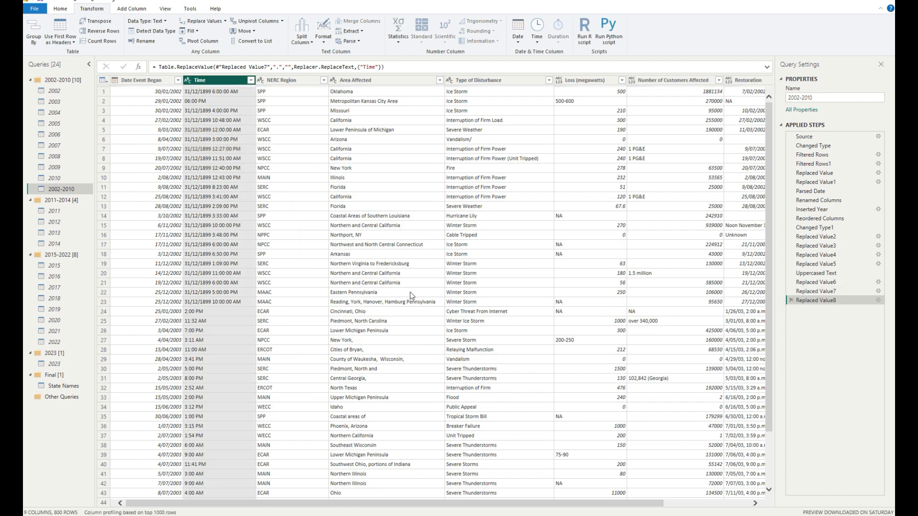
Step: Parse the text in the Time column into time values
scroll(214, 121, down, 13)
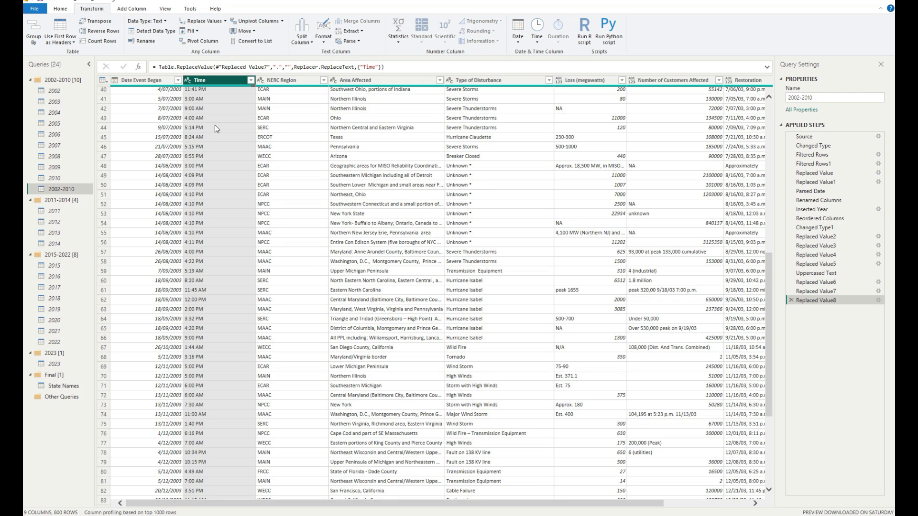
scroll(214, 124, up, 13)
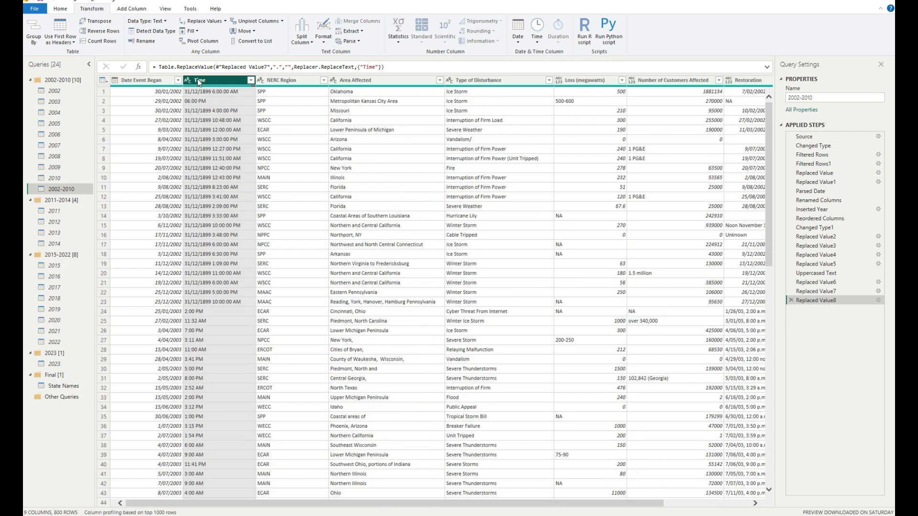
click(537, 41)
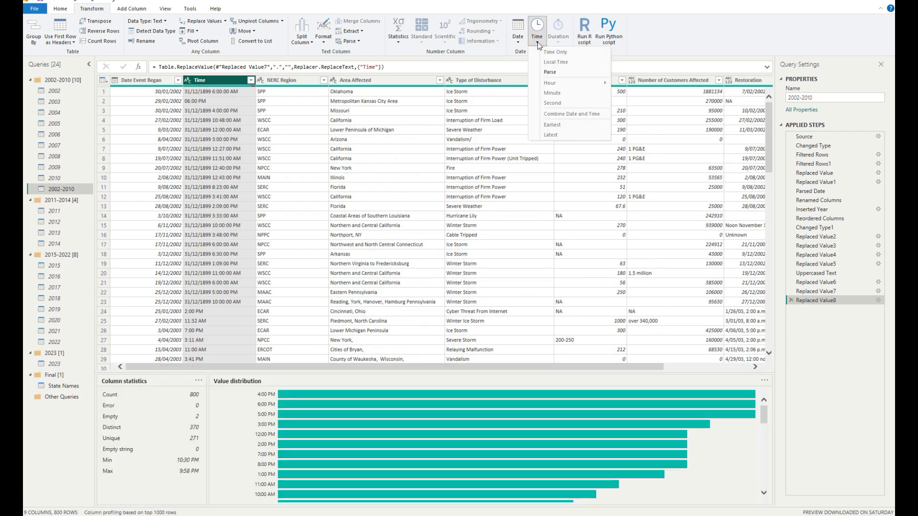
click(555, 72)
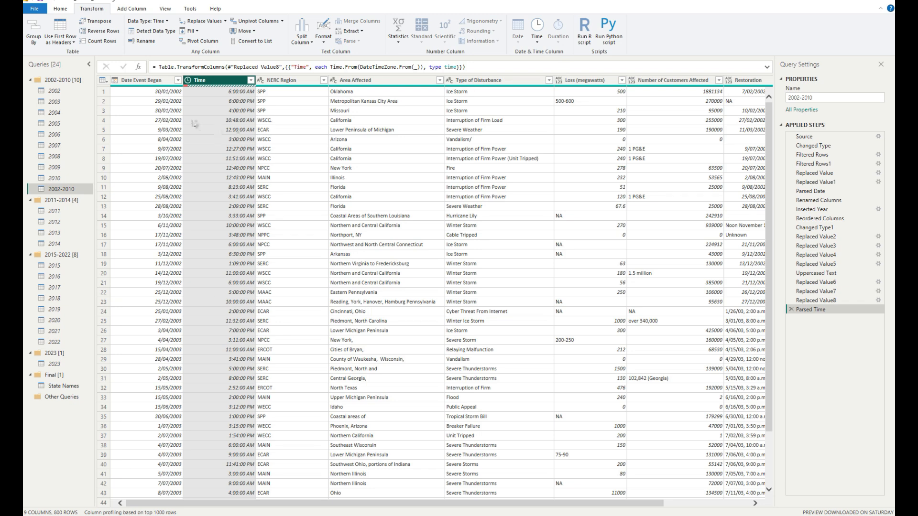
Step: Find the error cell in the parsed Time column, examine its error details, and check the rows below it for further errors
mouse_move(187, 85)
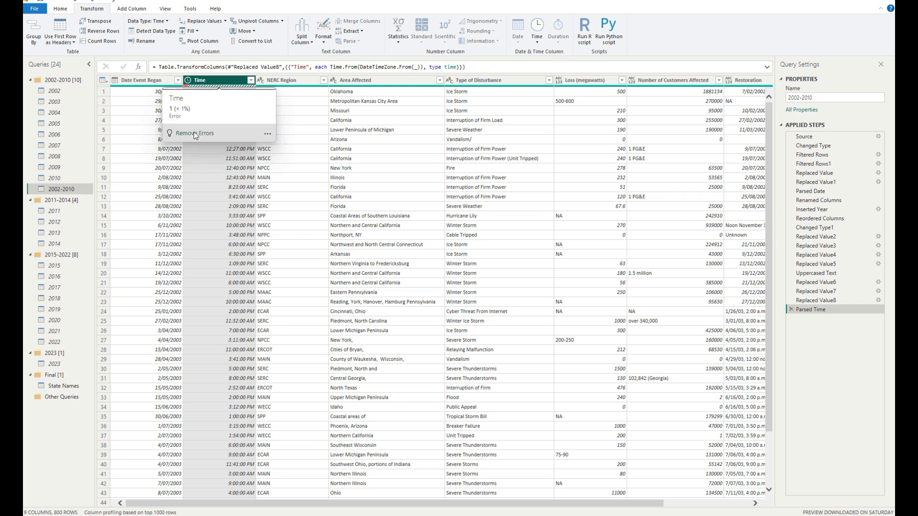
click(268, 134)
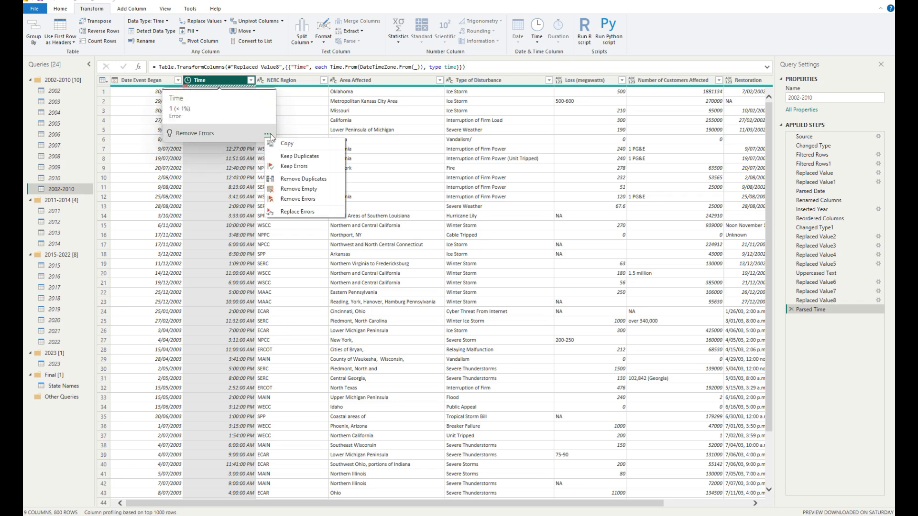
click(231, 167)
scroll(231, 167, down, 15)
scroll(231, 167, down, 20)
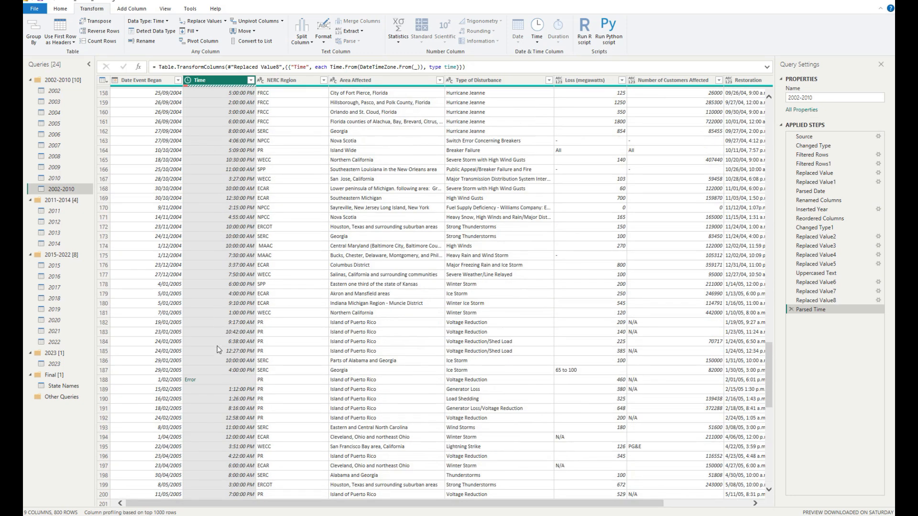
click(231, 380)
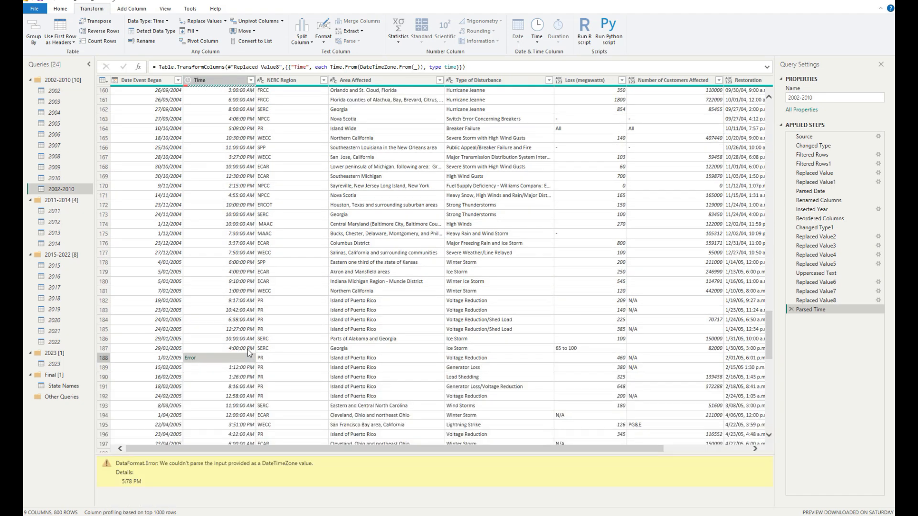
drag(122, 482, 142, 485)
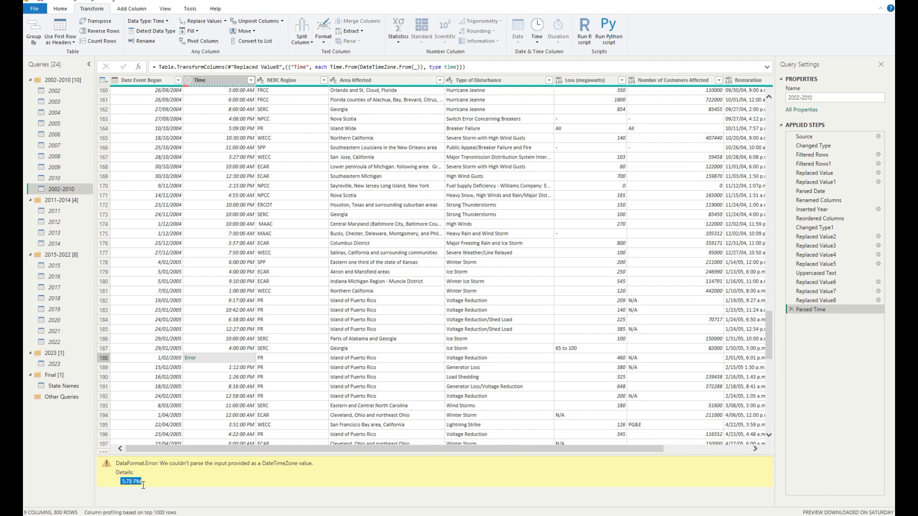
right_click(214, 358)
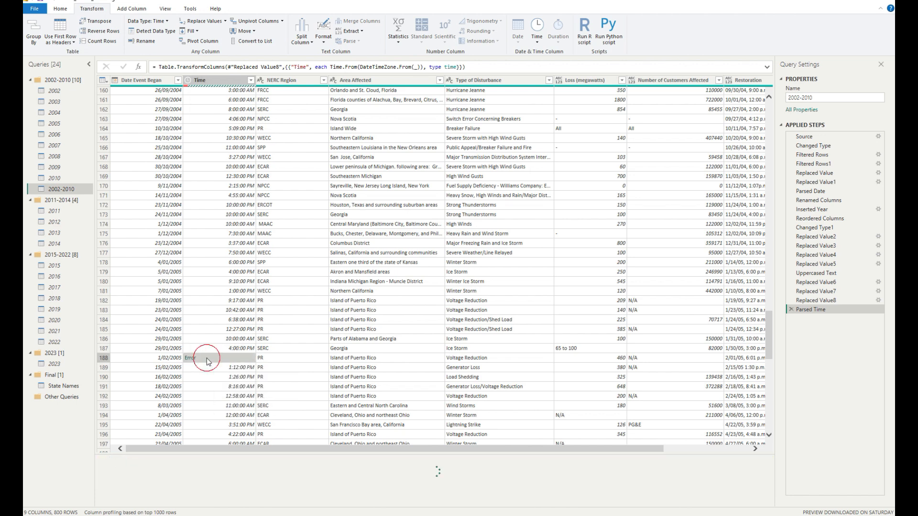
click(211, 359)
scroll(213, 362, down, 20)
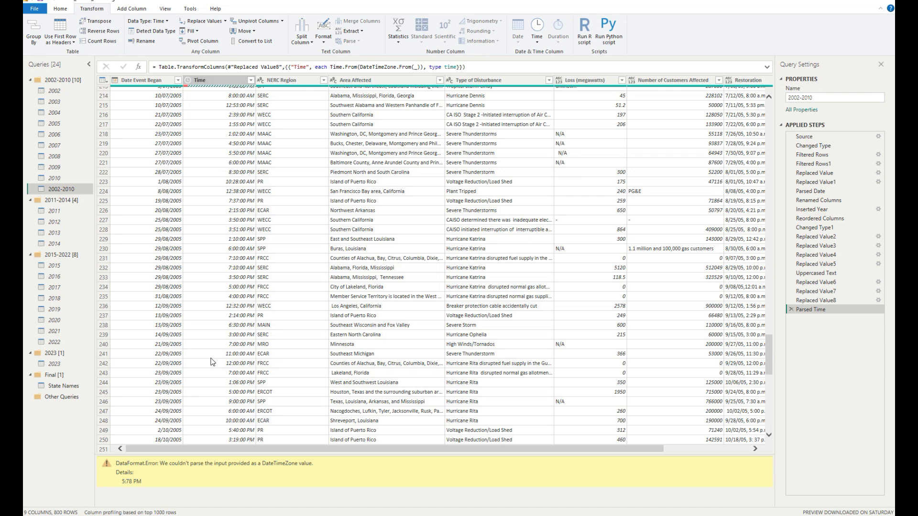
Step: Check the remaining rows of the Time column for errors and replace the column's errors with null
scroll(221, 306, down, 15)
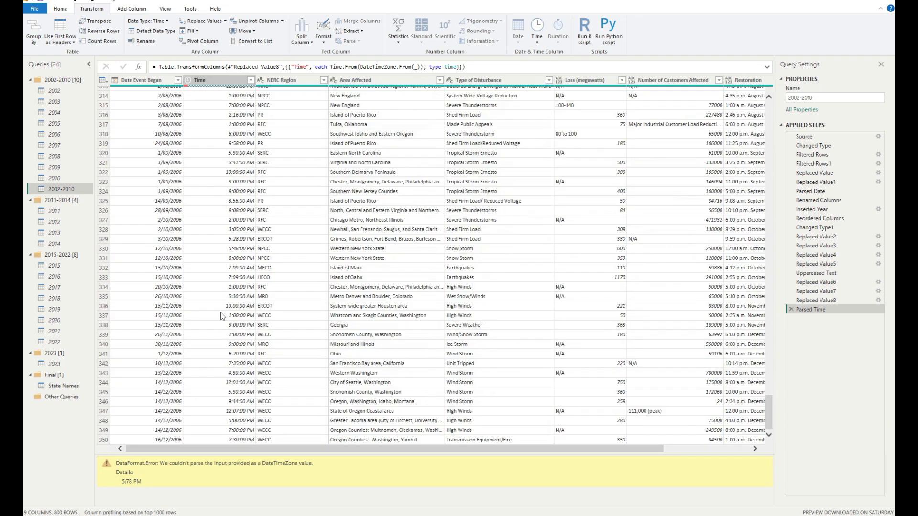
scroll(765, 364, down, 20)
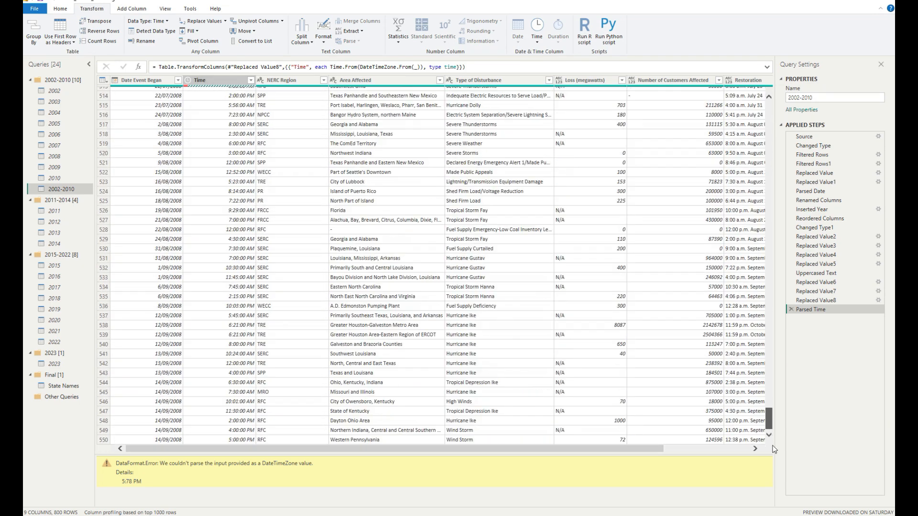
drag(768, 416, 775, 187)
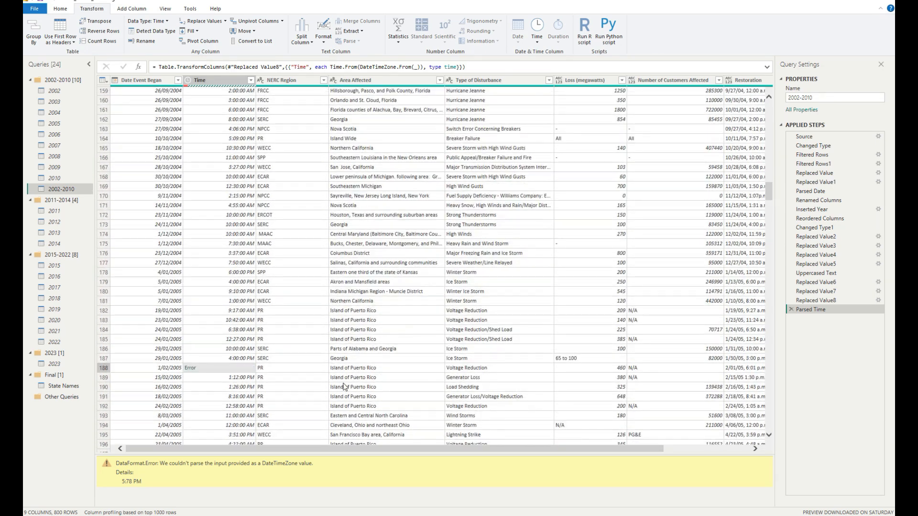
click(223, 82)
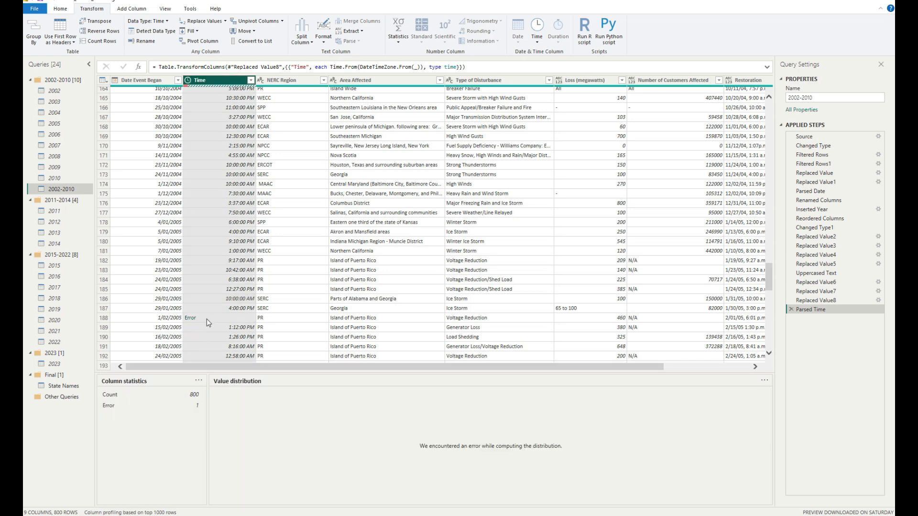
right_click(219, 83)
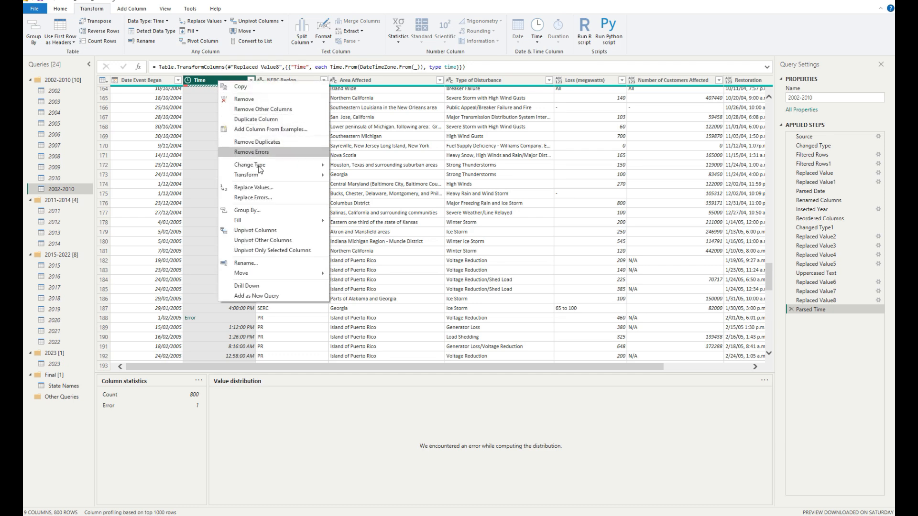
click(278, 200)
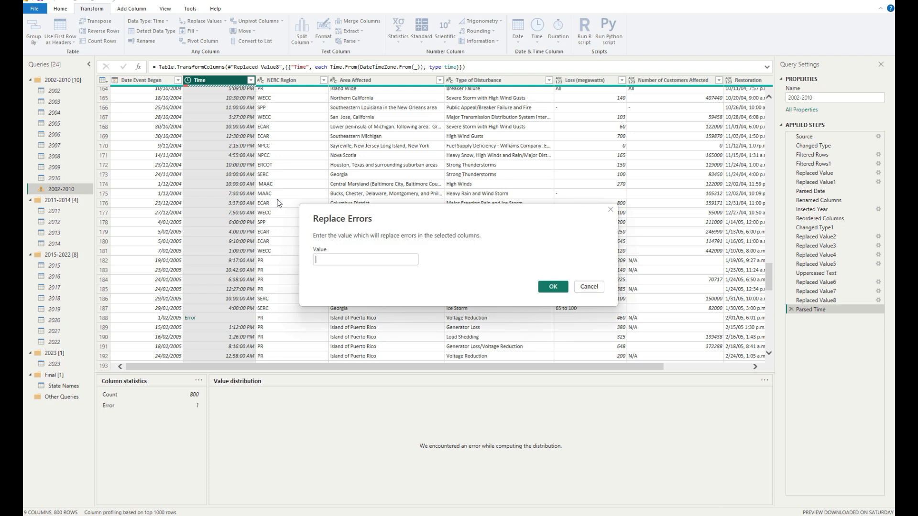
text(NULL)
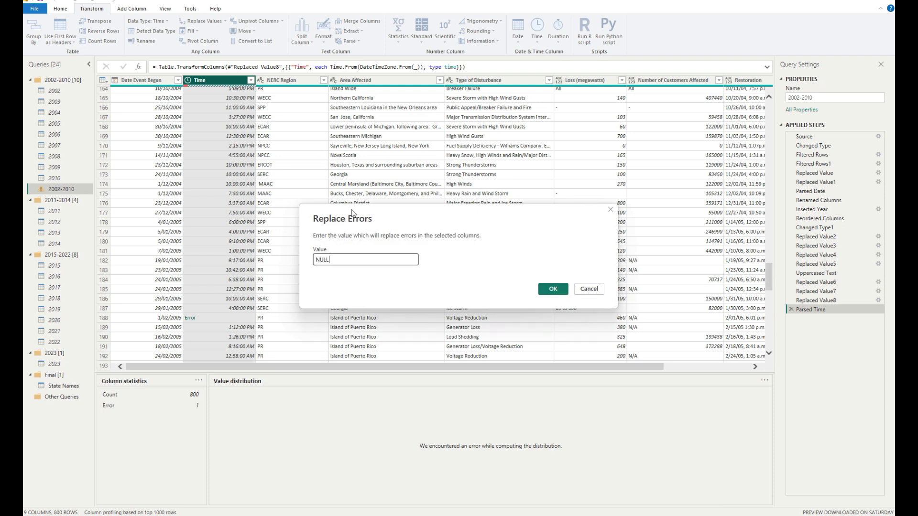
key(BackSpace)
key(BackSpace)
key(BackSpace)
text(null)
click(554, 289)
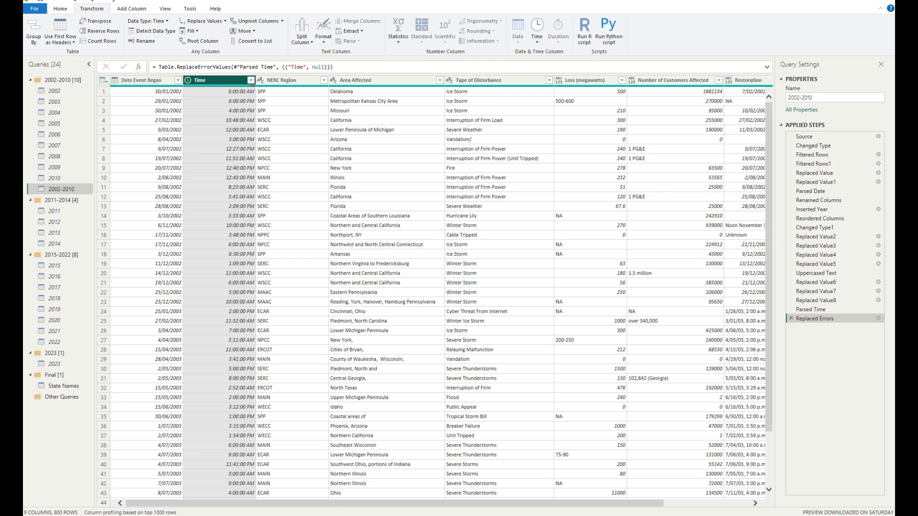
Step: Check the planned headers on the Plan sheet of the Excel workbook and rename the query's Time column to Time Event Began
key(alt+Tab)
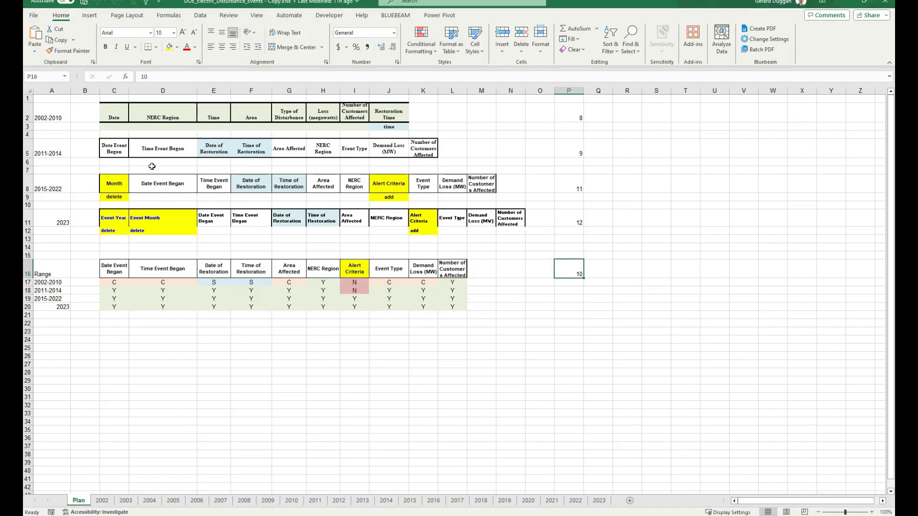
key(alt+Tab)
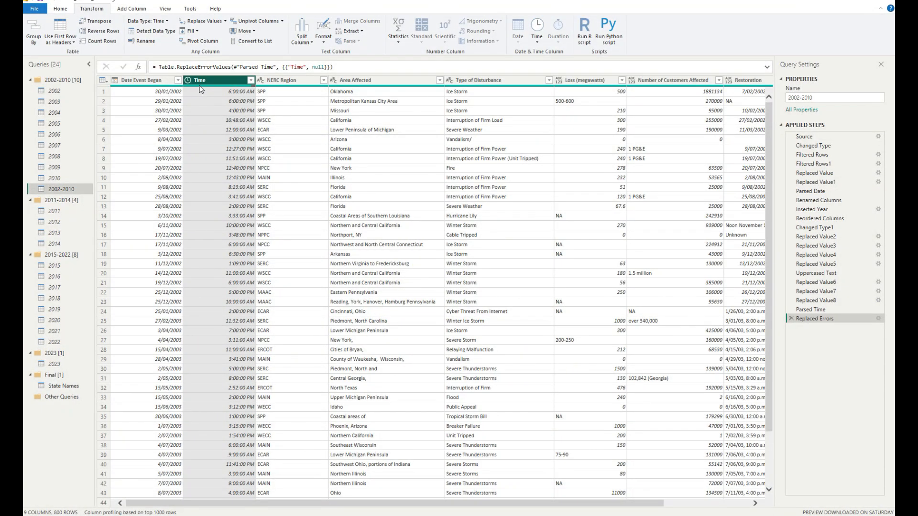
double_click(220, 81)
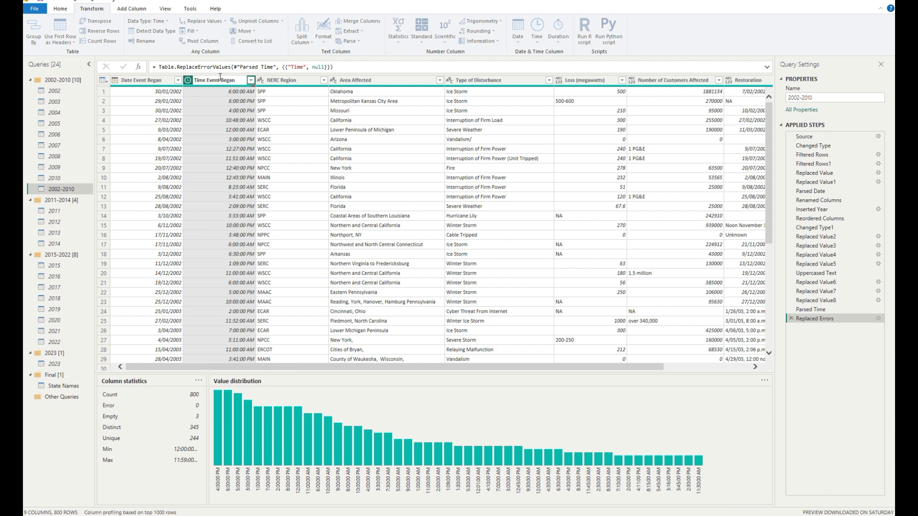
key(Return)
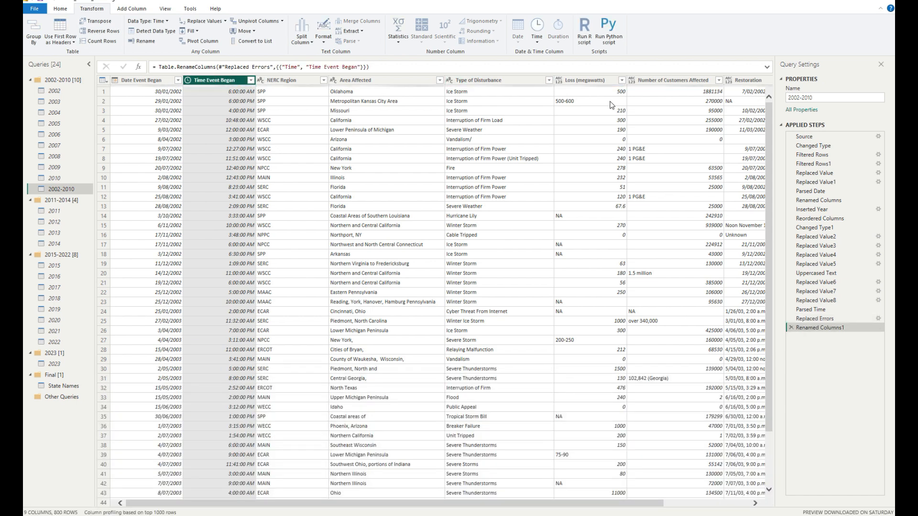
Step: Examine the full list of distinct values in the Restoration column for differing date and time formats and non-date text
drag(496, 506, 613, 501)
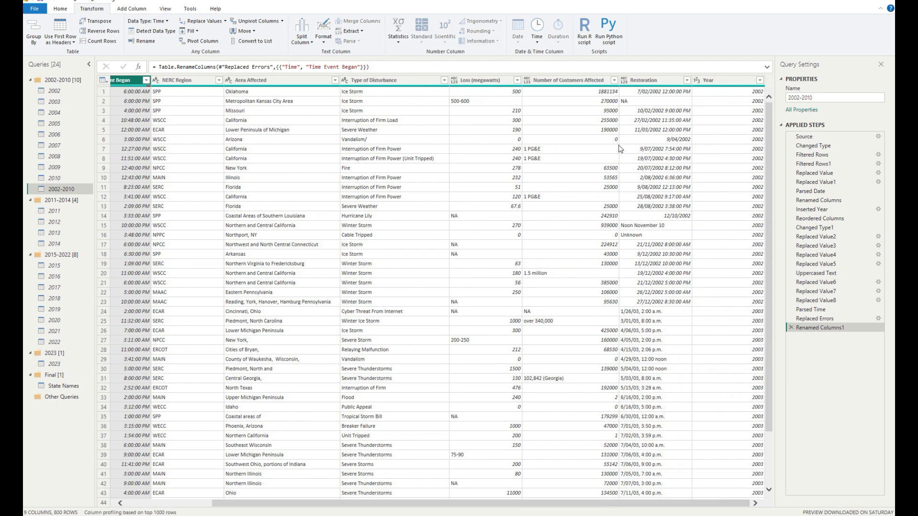
click(639, 85)
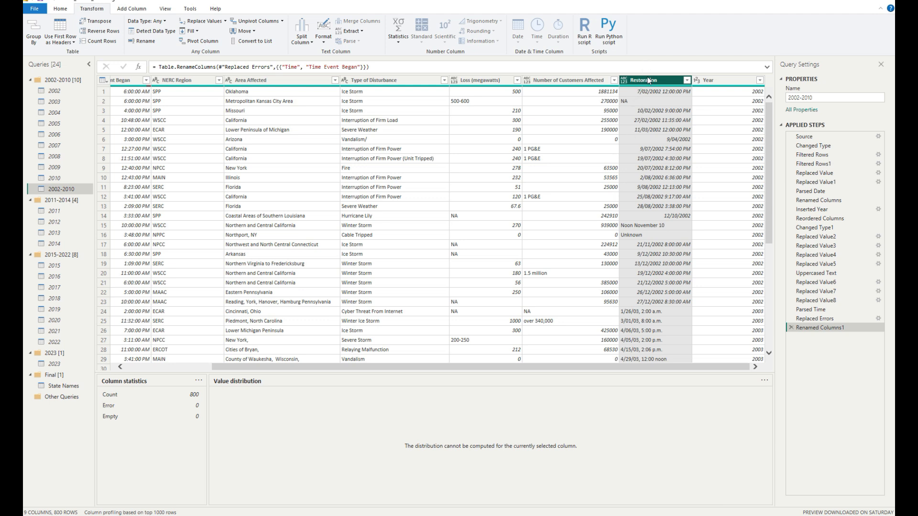
click(687, 79)
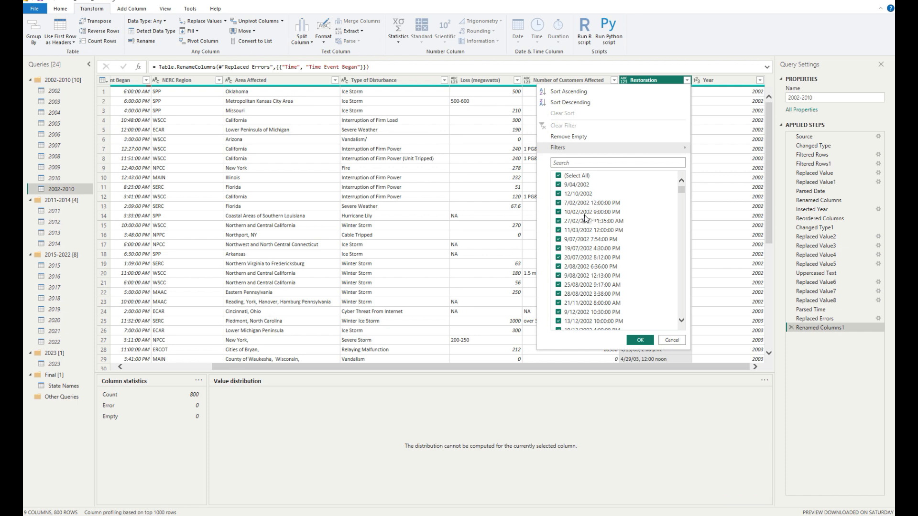
drag(680, 191, 684, 198)
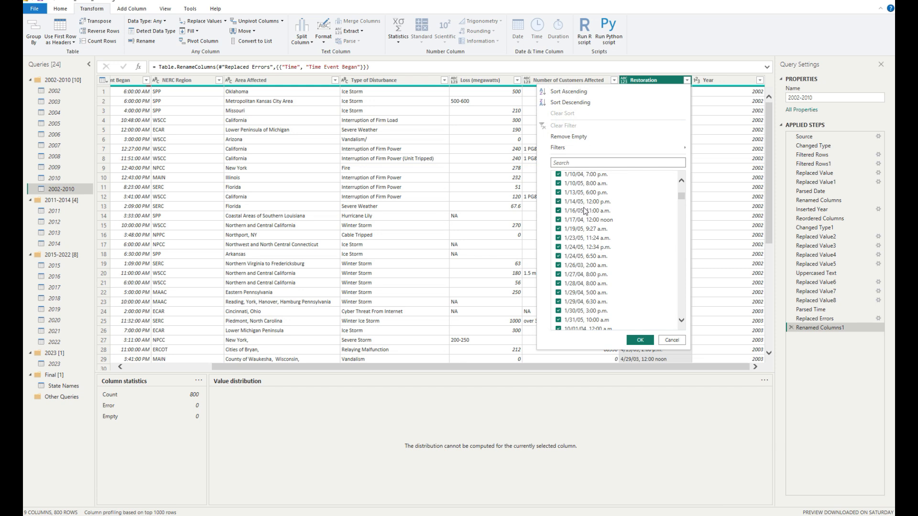
drag(681, 197, 681, 211)
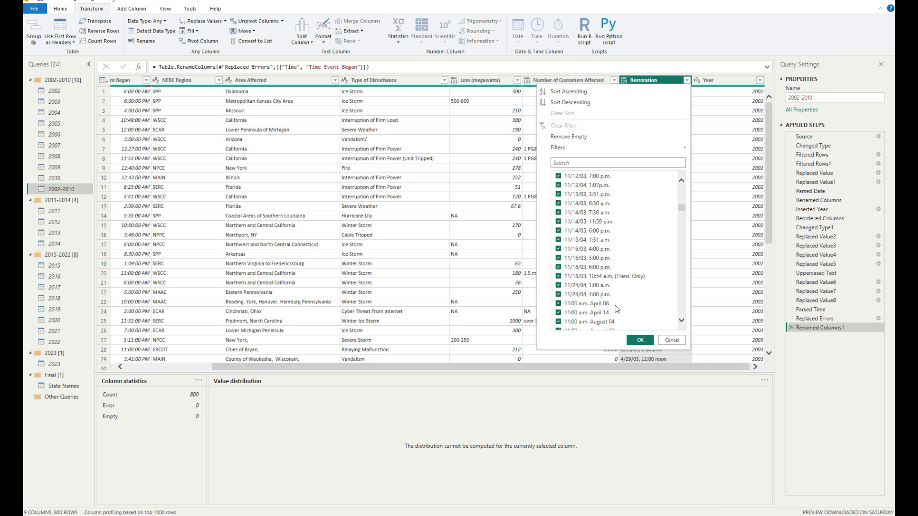
drag(681, 207, 682, 220)
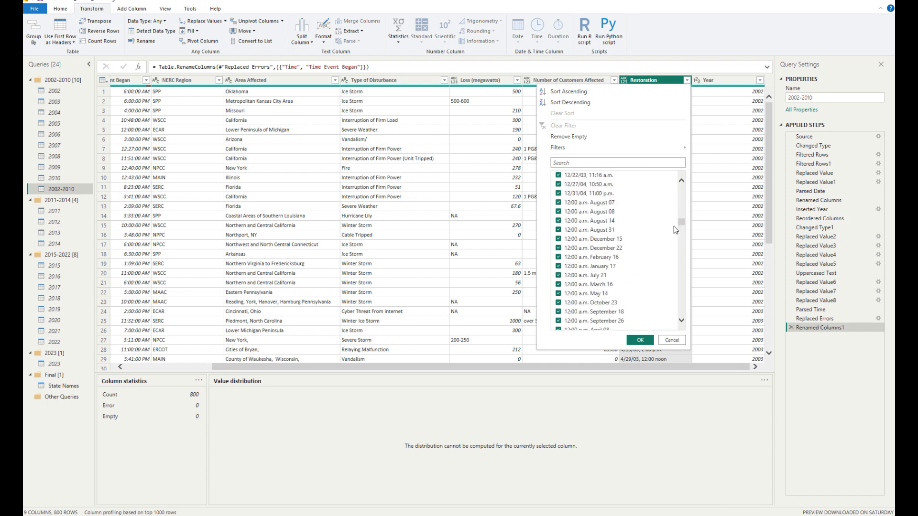
drag(682, 227, 685, 283)
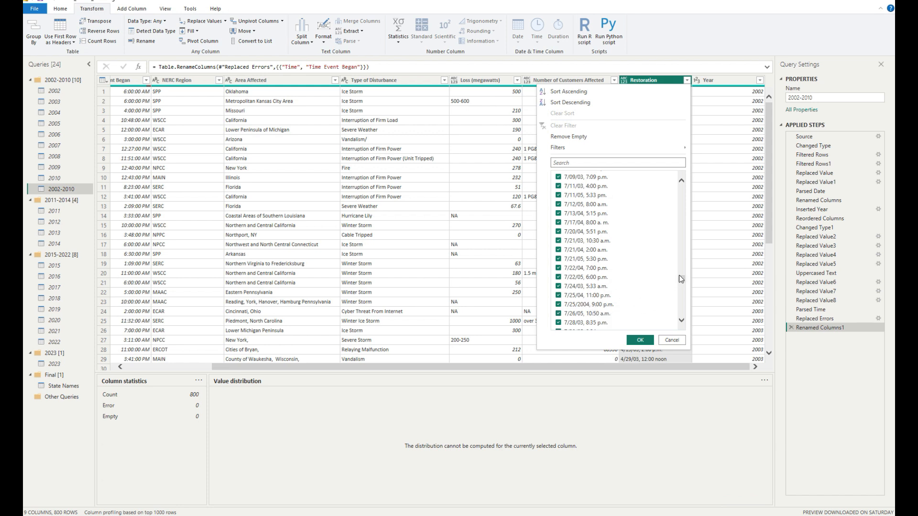
drag(681, 279, 681, 286)
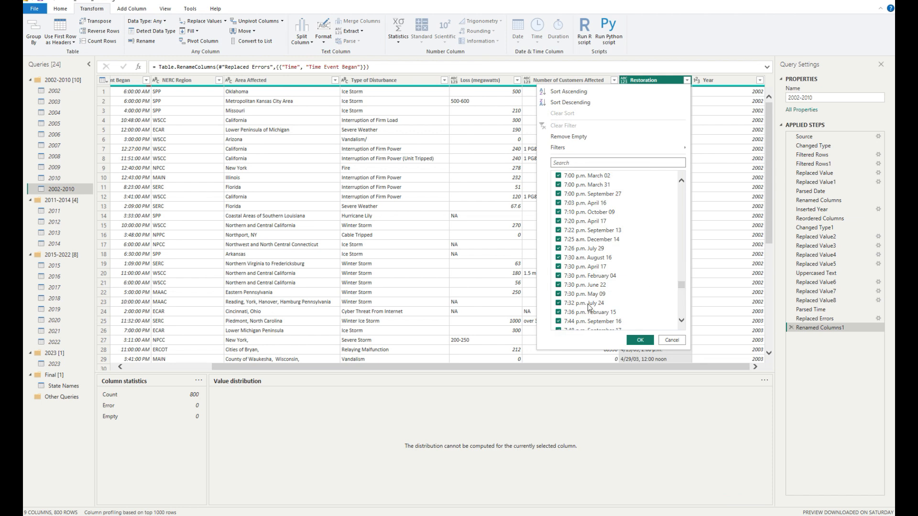
drag(681, 286, 681, 295)
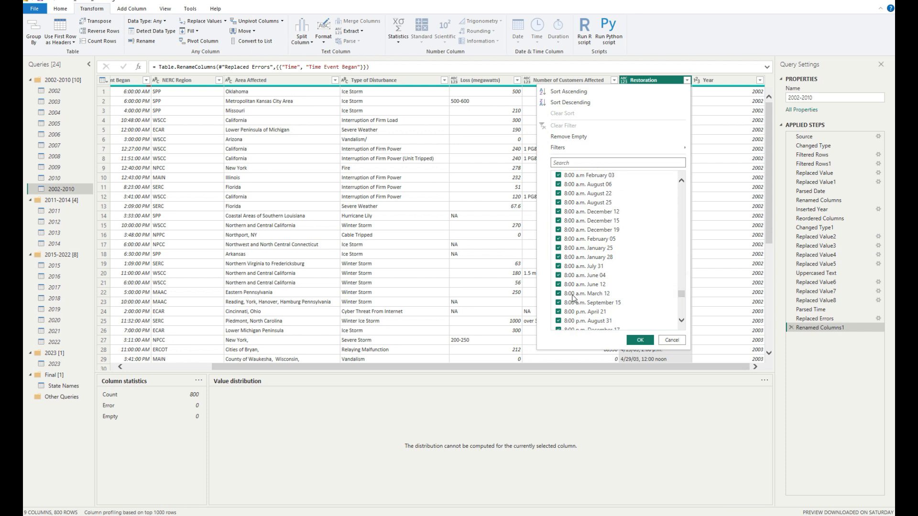
scroll(608, 282, down, 5)
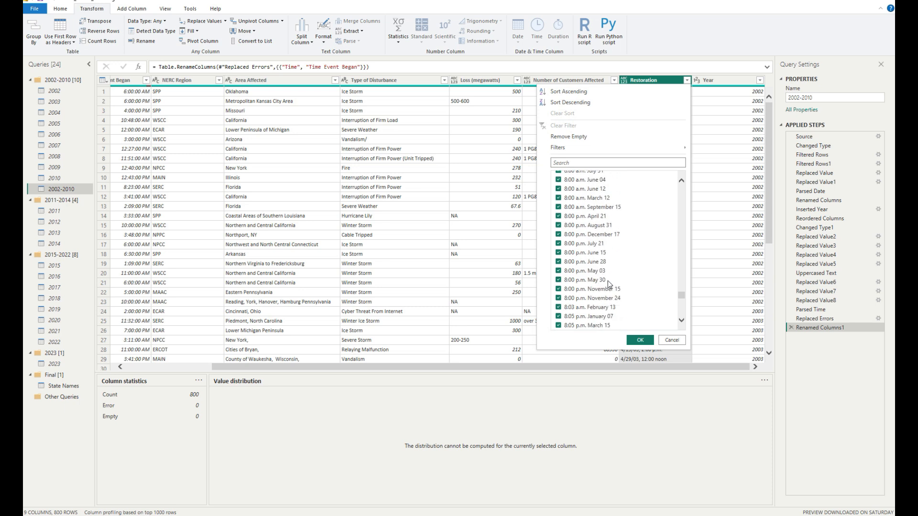
scroll(608, 281, down, 8)
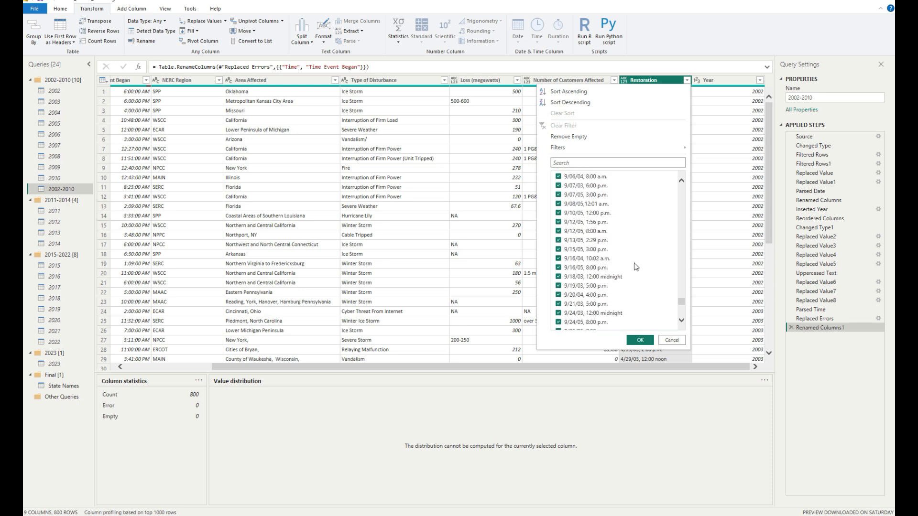
drag(682, 302, 682, 319)
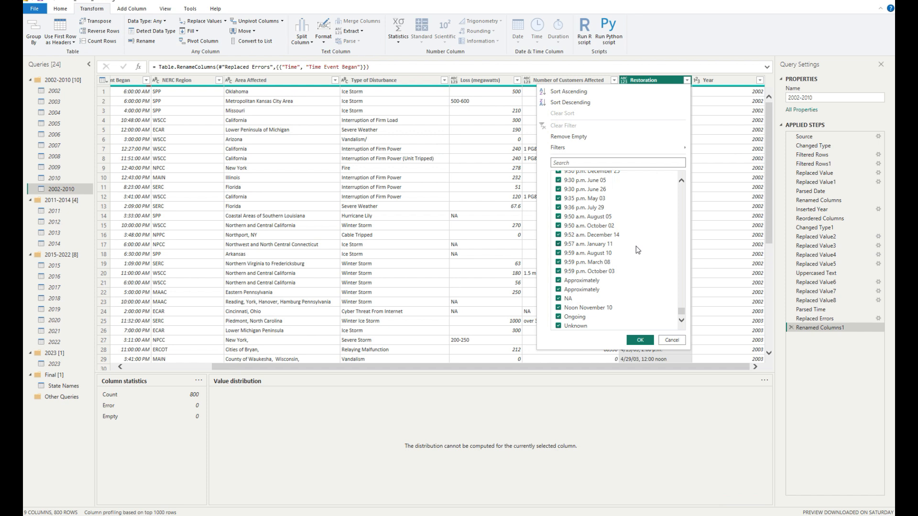
drag(683, 311, 683, 188)
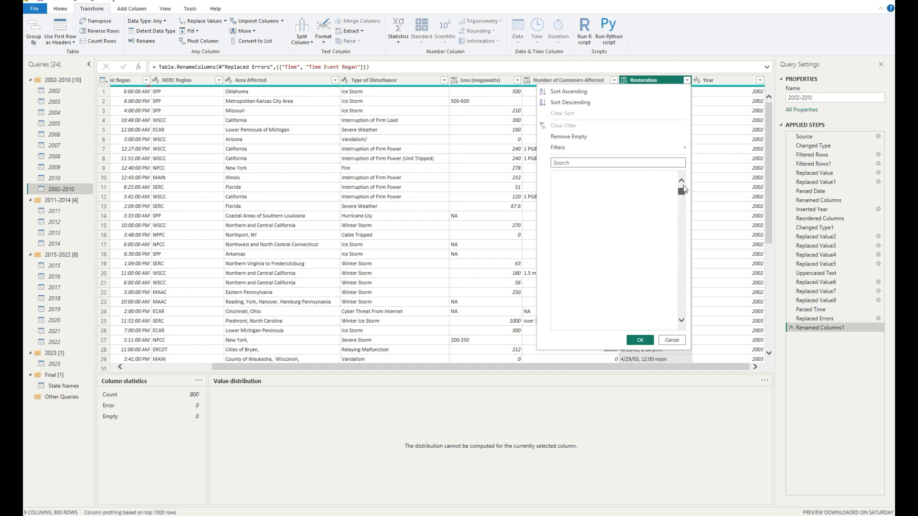
click(672, 340)
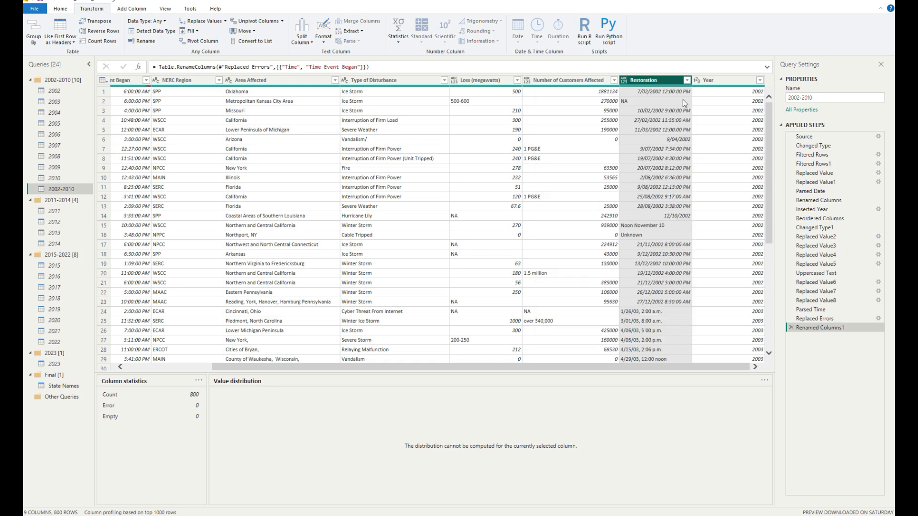
Step: Change the data type of the Restoration column to Text
click(624, 80)
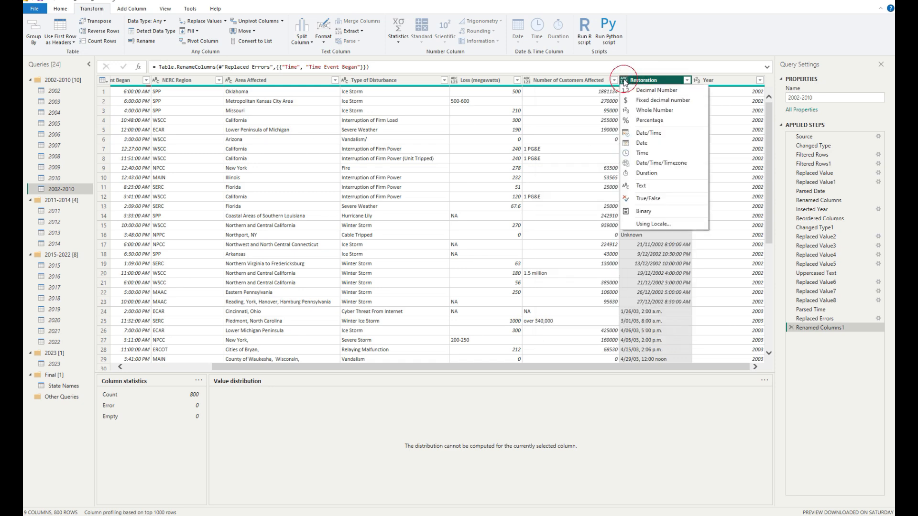
click(643, 191)
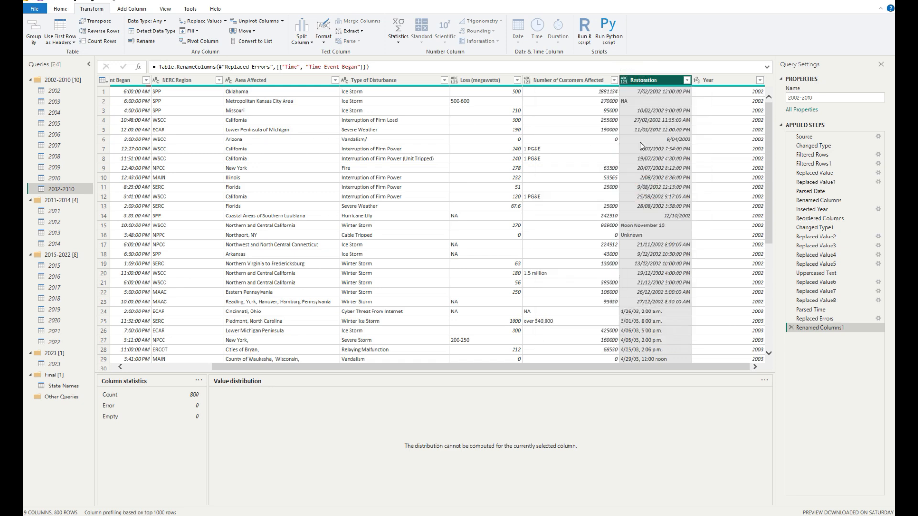
click(625, 79)
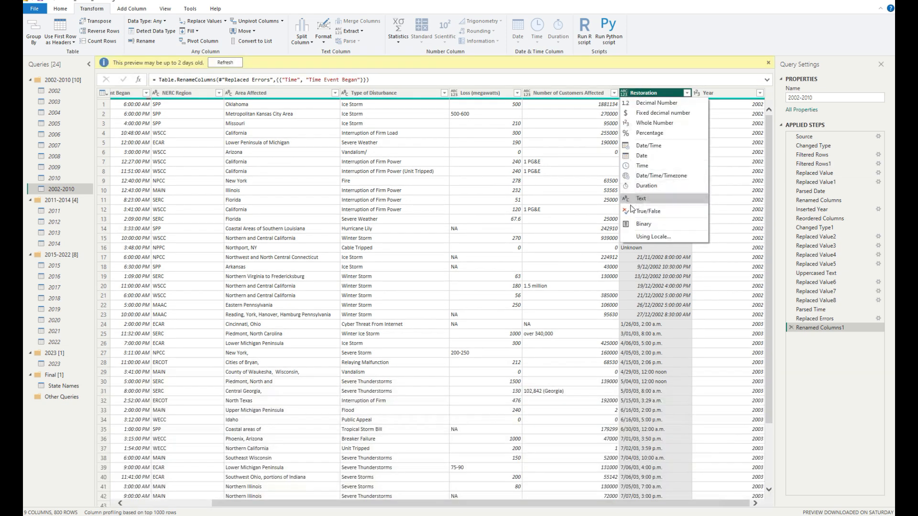
click(632, 196)
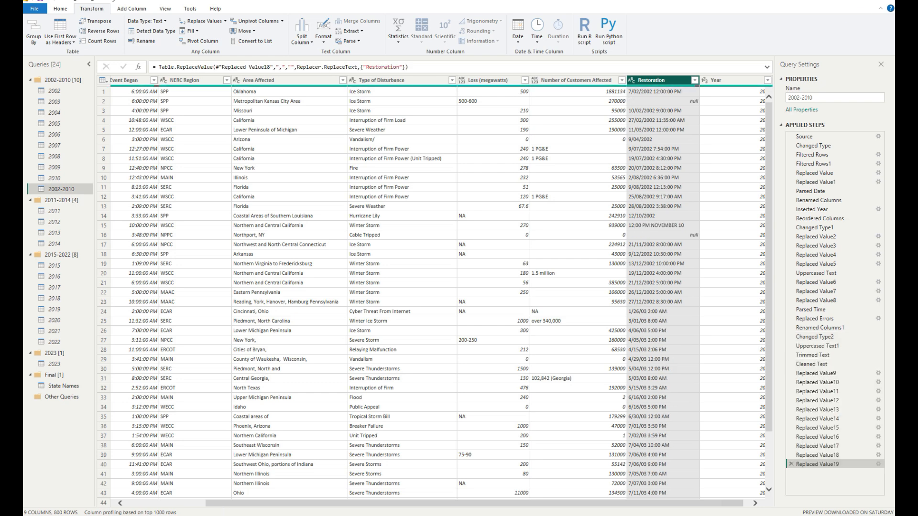
Step: Start a new custom column and name it Restoration1
drag(615, 506, 730, 508)
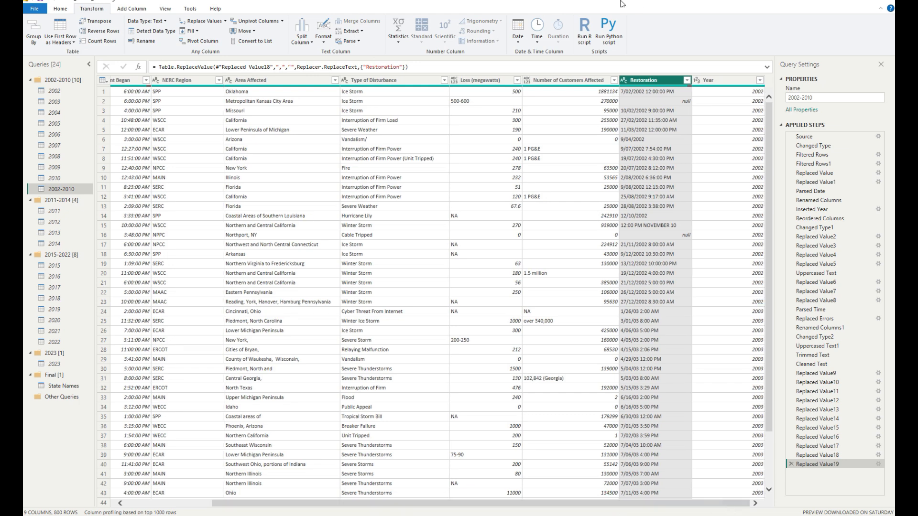
click(129, 9)
click(68, 33)
drag(366, 209, 296, 216)
text(rESTORAT)
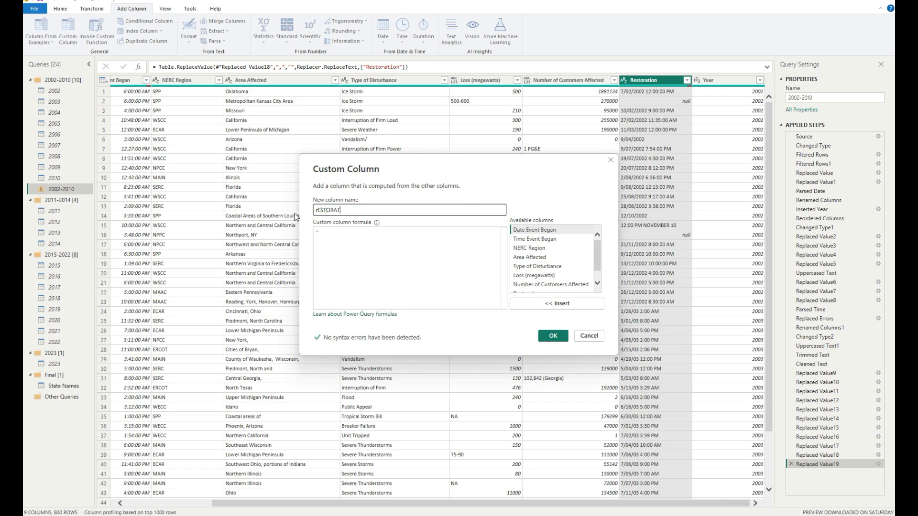
key(BackSpace)
key(BackSpace)
key(BackSpace)
key(BackSpace)
key(BackSpace)
key(BackSpace)
key(BackSpace)
key(BackSpace)
key(BackSpace)
key(BackSpace)
text(Restoration1)
click(331, 233)
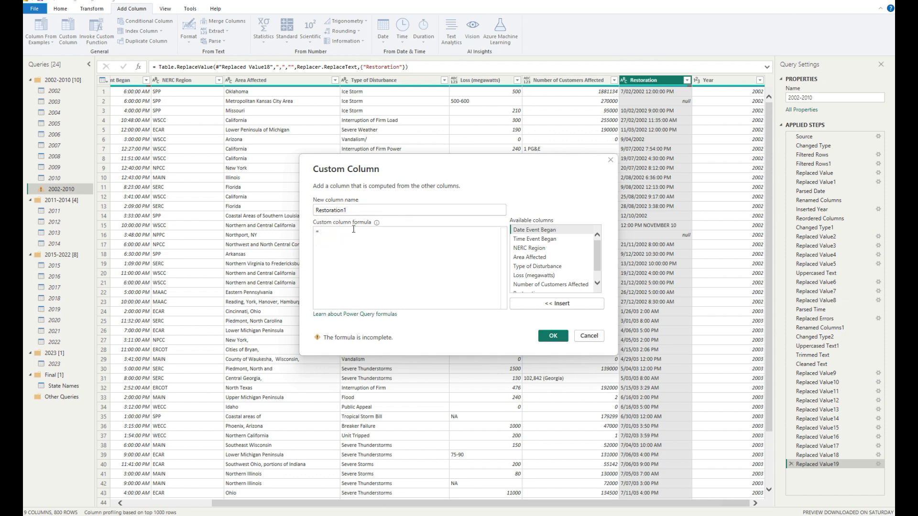
text(if)
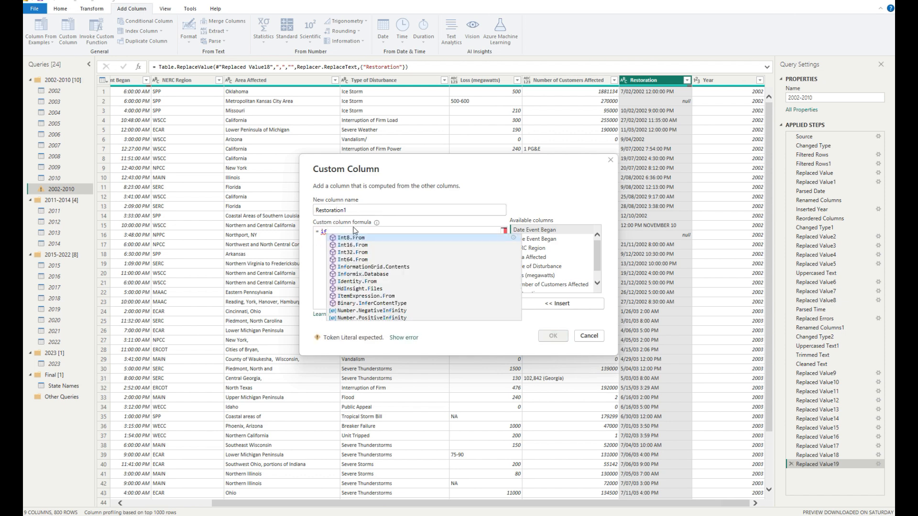
drag(597, 258, 598, 271)
double_click(536, 282)
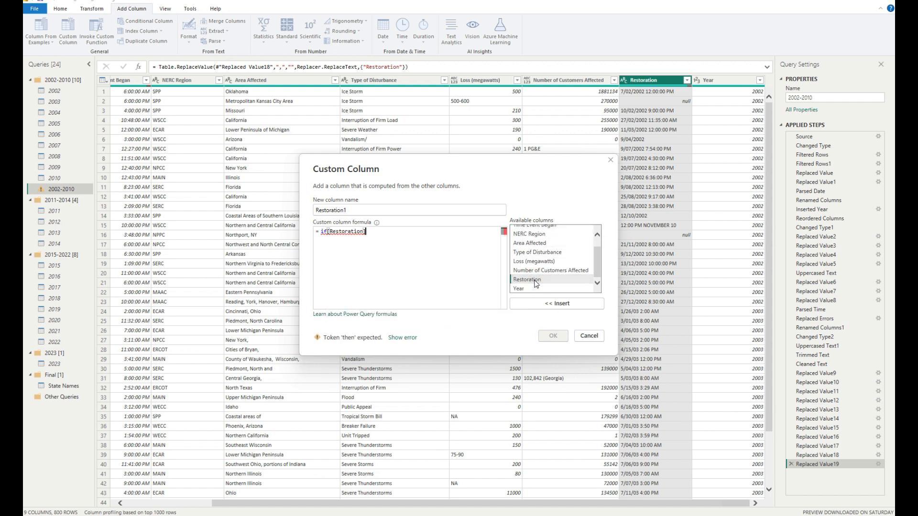
click(327, 232)
text([Restoration] = null then th)
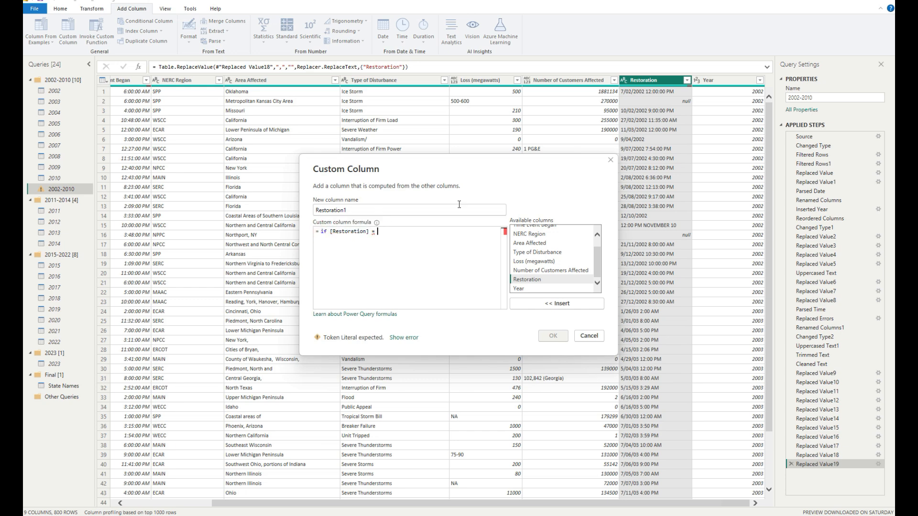
key(BackSpace)
key(BackSpace)
text(null)
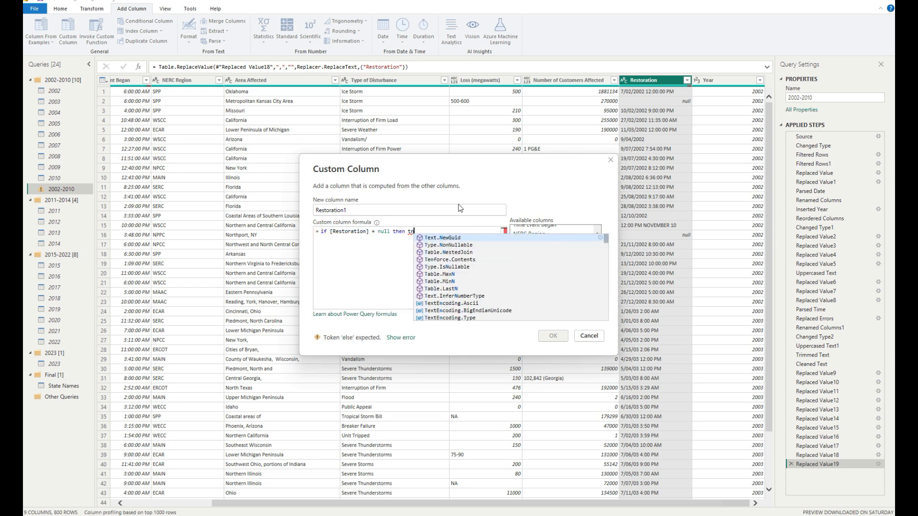
text( else)
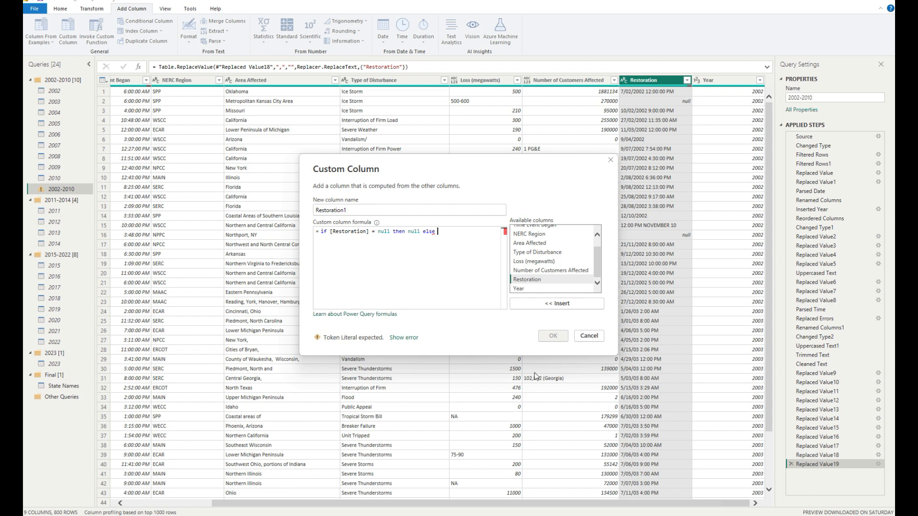
click(589, 336)
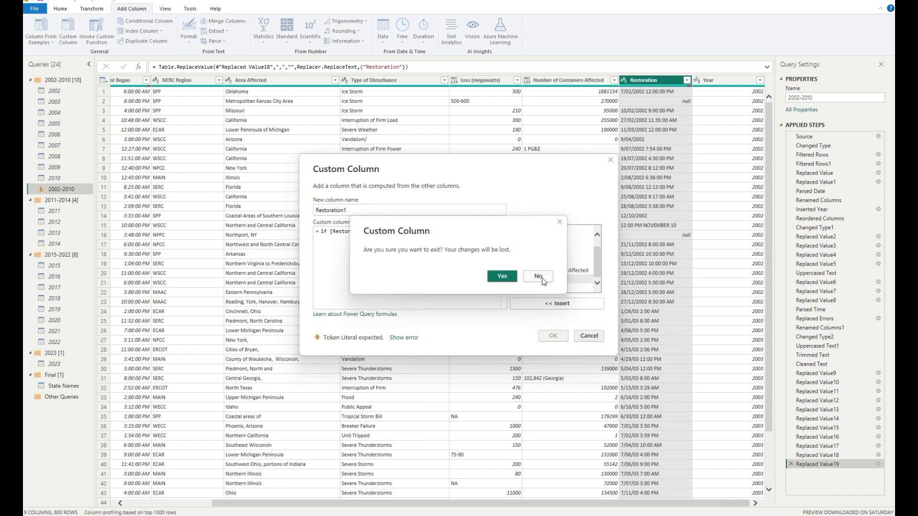
click(499, 277)
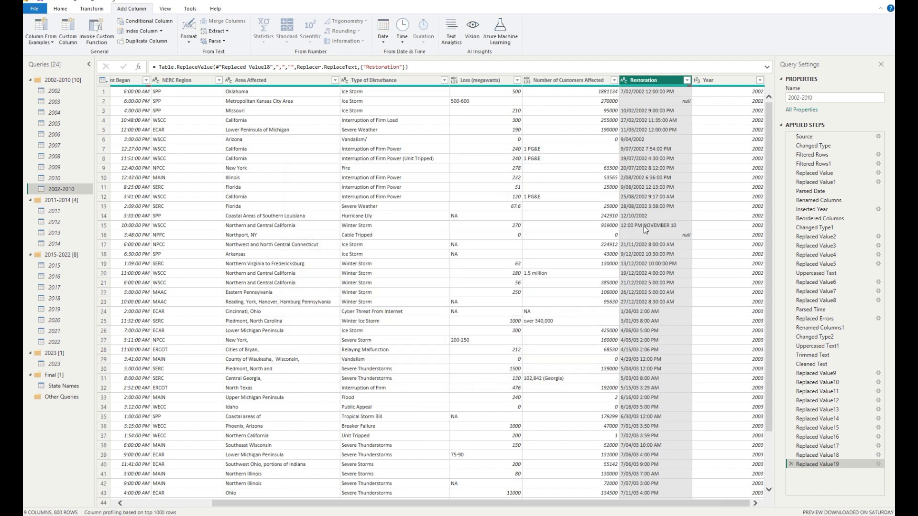
Step: Remove all spaces from the Restoration column by replacing each space with nothing
click(635, 81)
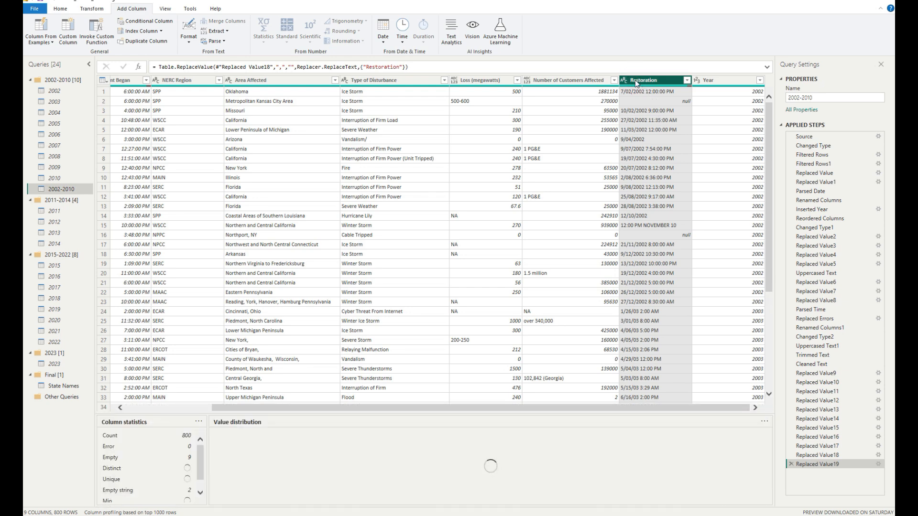
right_click(647, 152)
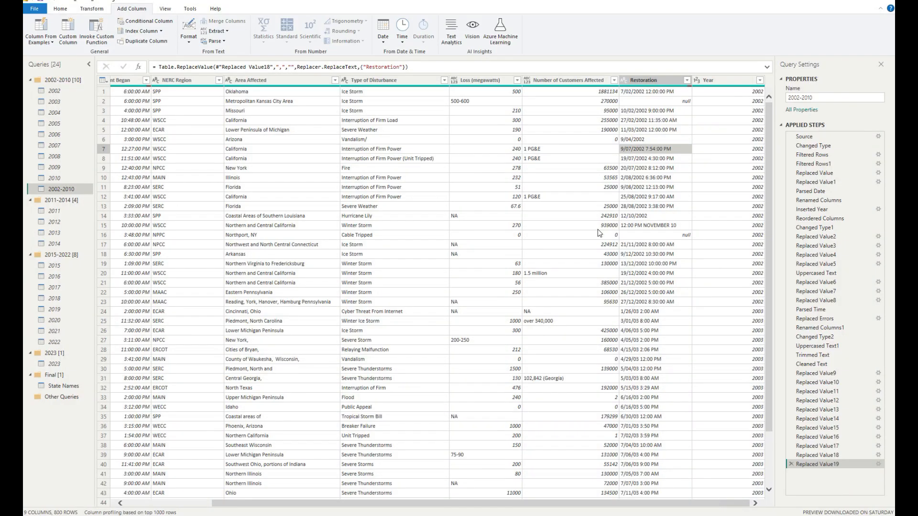
click(844, 3)
right_click(637, 197)
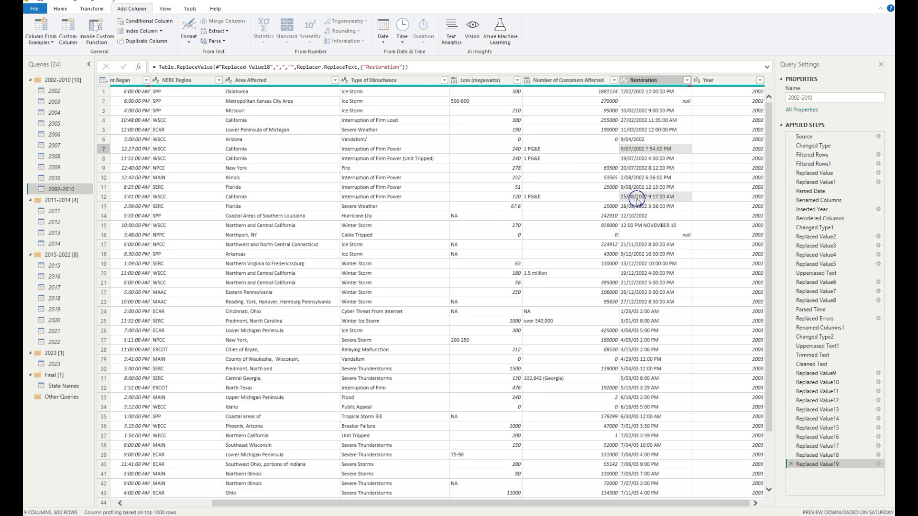
click(674, 228)
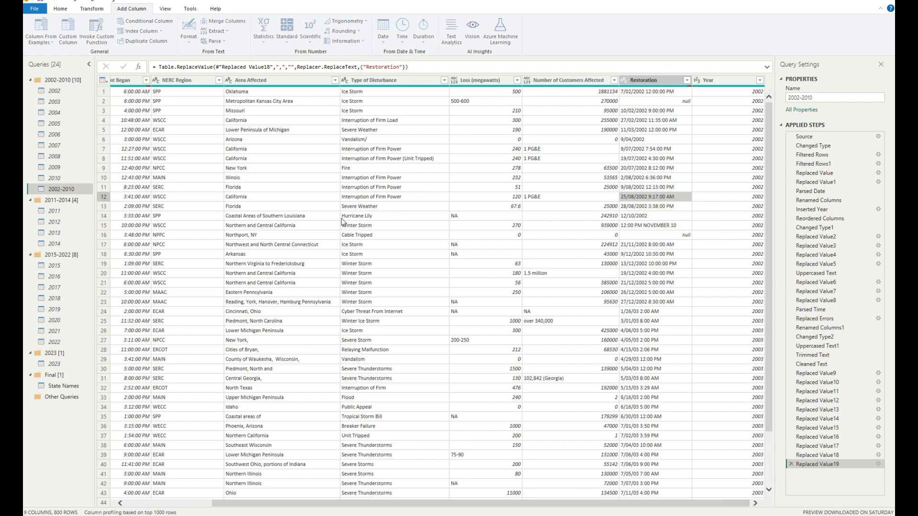
drag(386, 241, 279, 242)
key(Delete)
click(335, 264)
click(555, 308)
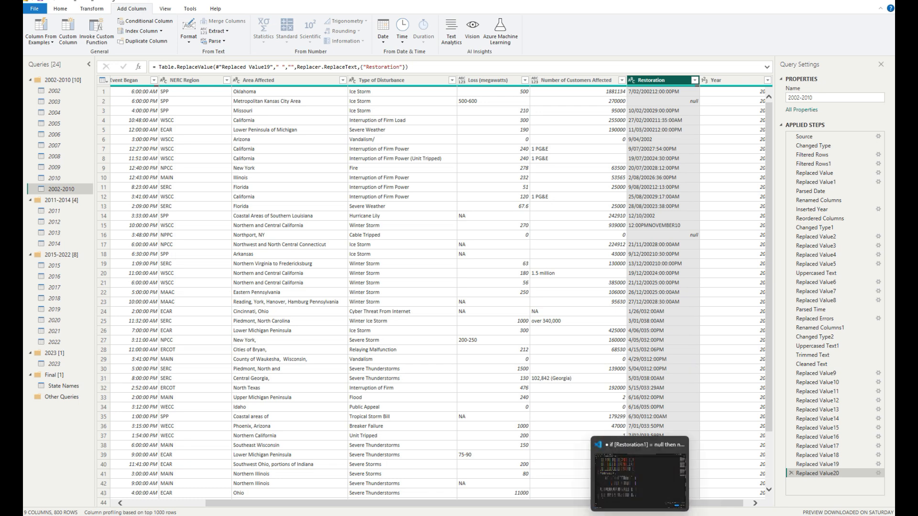
Step: Switch to VS Code and review the DateTime.FromText format strings in the drafted Restoration1 formula
click(640, 515)
drag(282, 324, 353, 325)
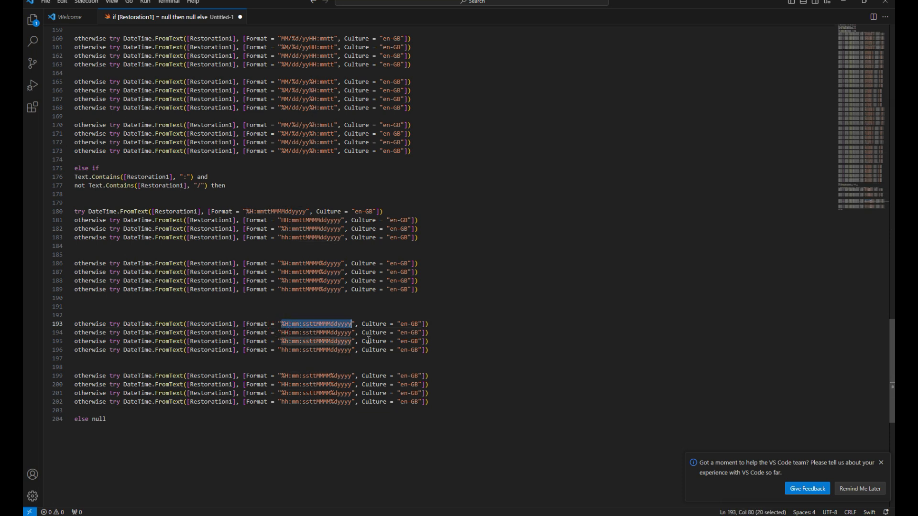
click(521, 404)
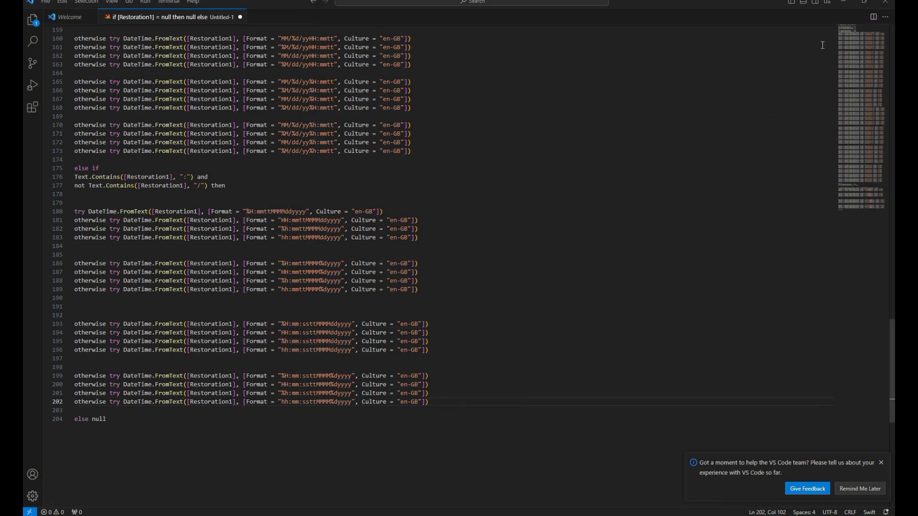
click(844, 2)
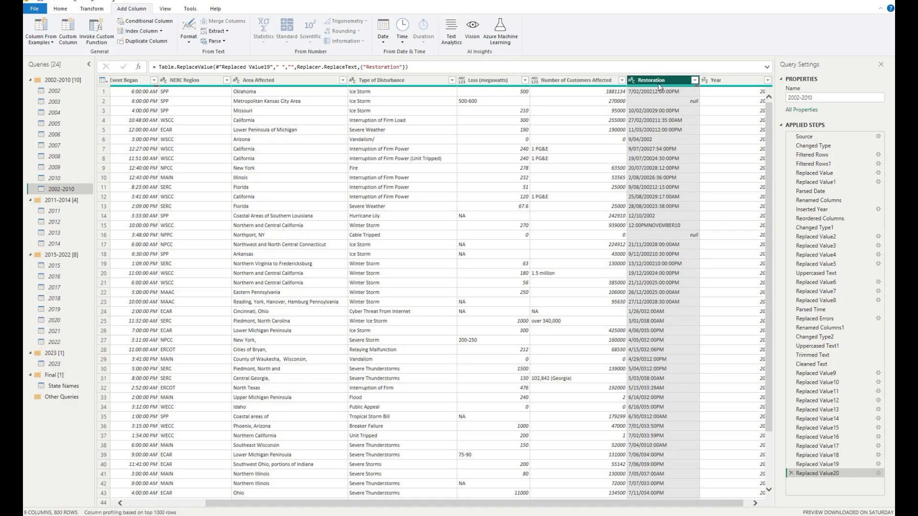
Step: Start a new custom column in the 2002-2010 query in Power Query and name it Restoration1
click(62, 33)
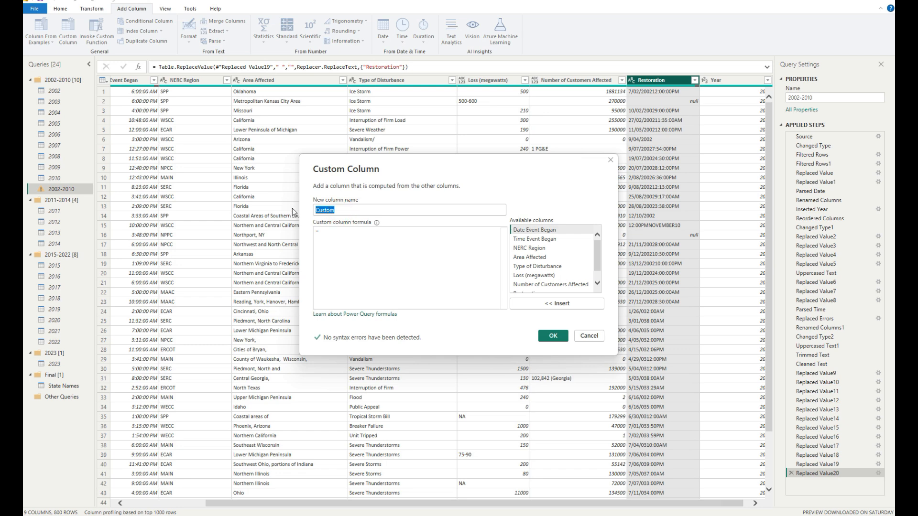
text(res)
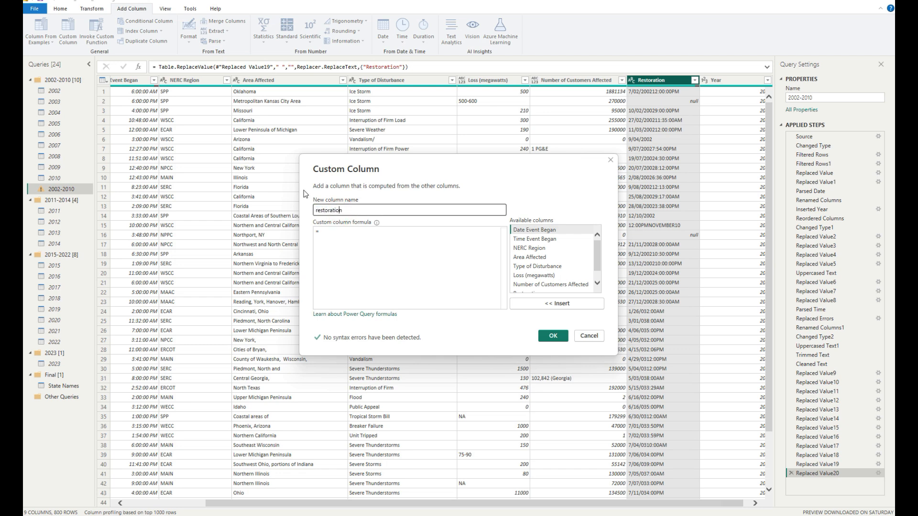
key(Tab)
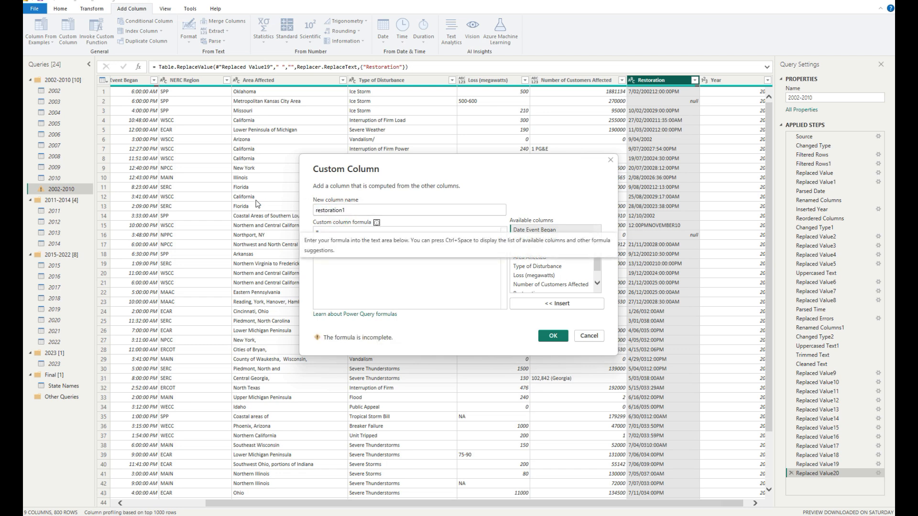
click(317, 210)
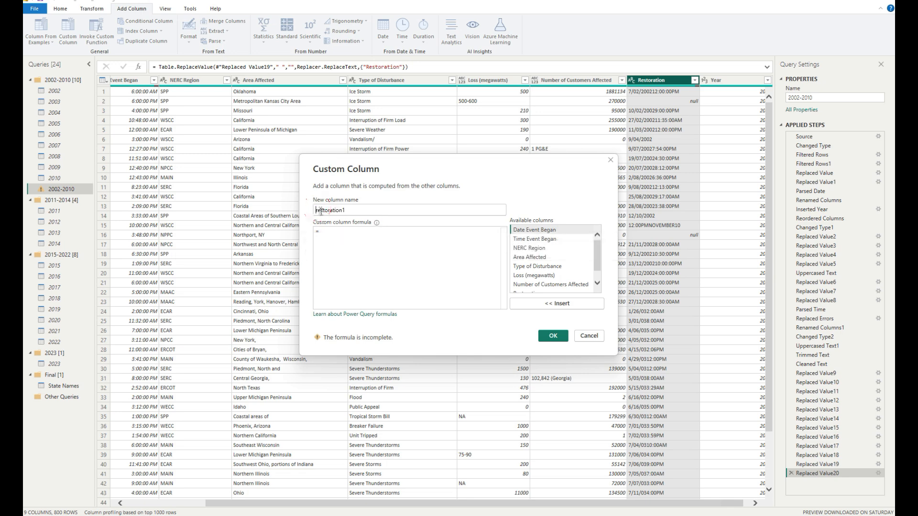
text(R)
key(Delete)
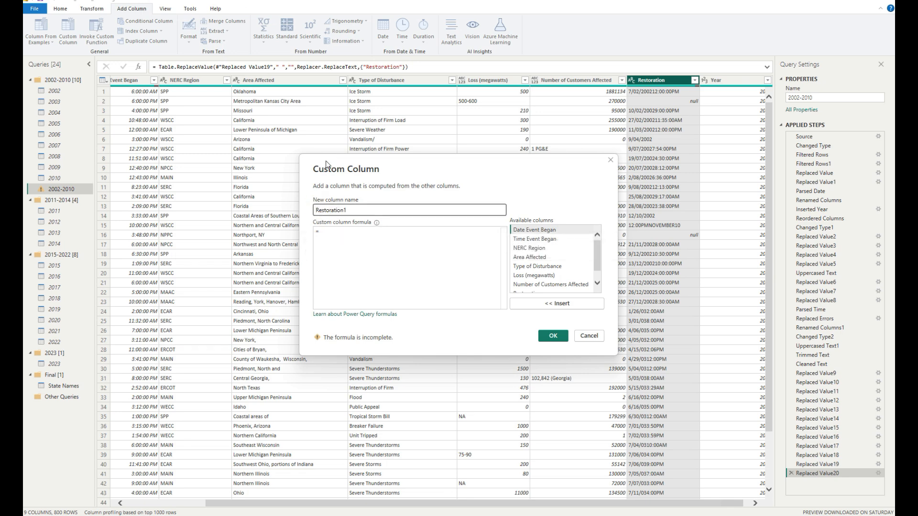
Step: Begin the custom column formula with a null check: if [Restoration] = null then null else
click(330, 231)
text(if)
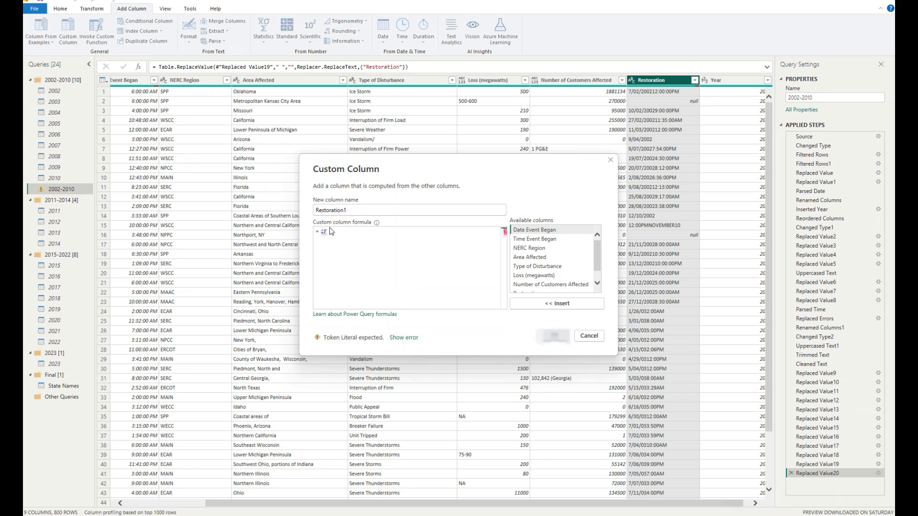
scroll(550, 268, down, 1)
double_click(528, 280)
text(= )
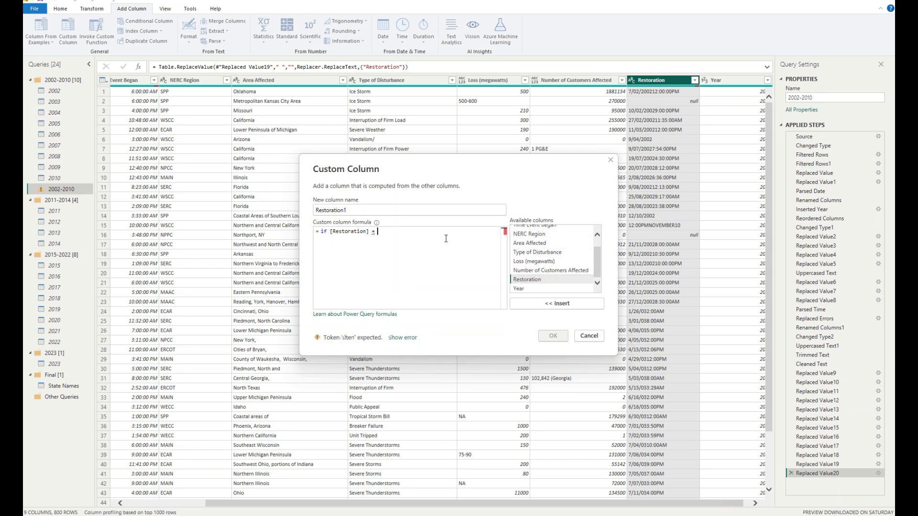
text(null th)
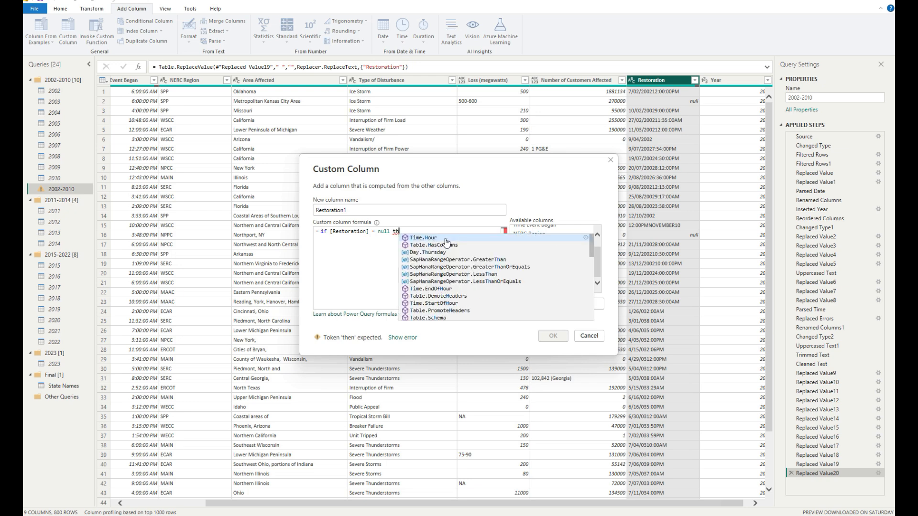
text(en null else)
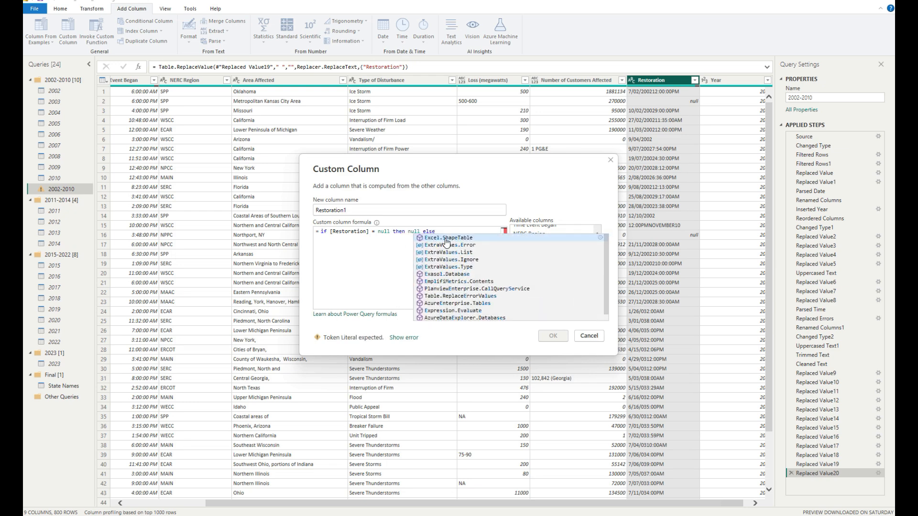
key(Escape)
key(Return)
Step: Continue the Restoration1 formula on a new line with the Text.Contains function
text(Text.)
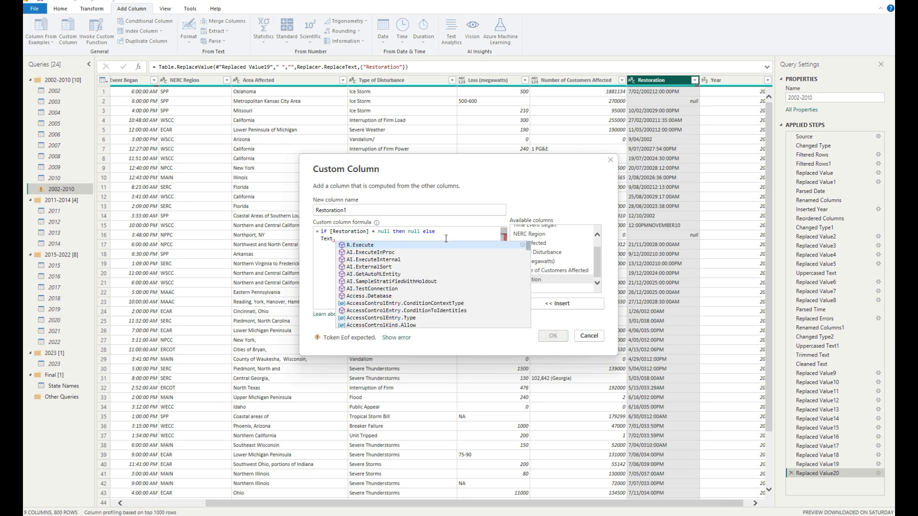
text(Contains ()
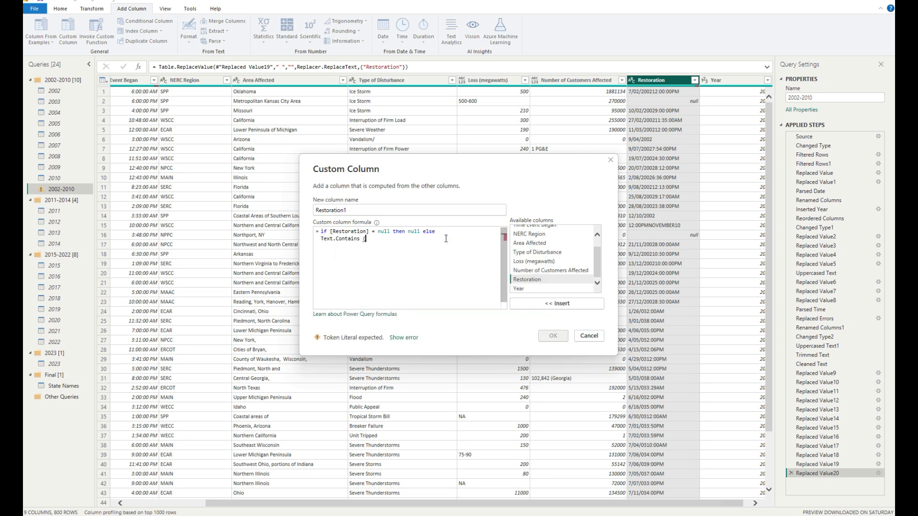
text("/")
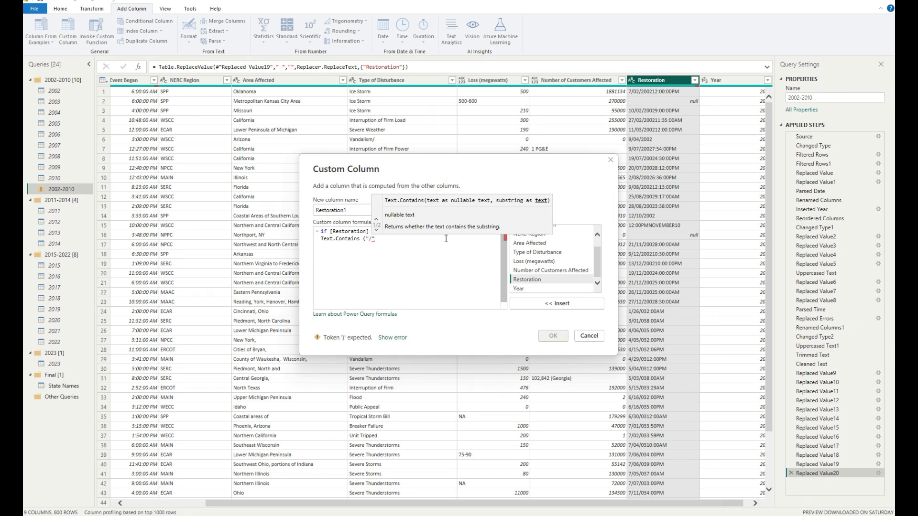
text(")
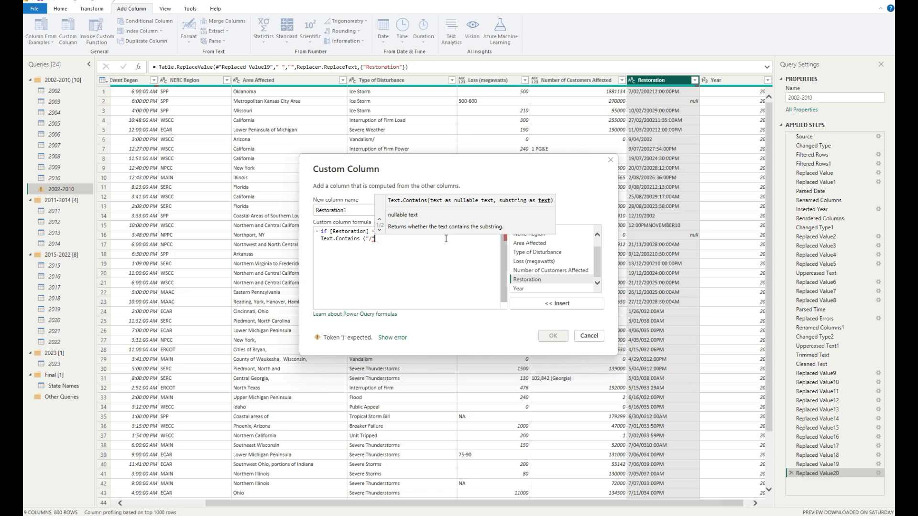
key(BackSpace)
key(BackSpace)
key(BackSpace)
key(BackSpace)
key(BackSpace)
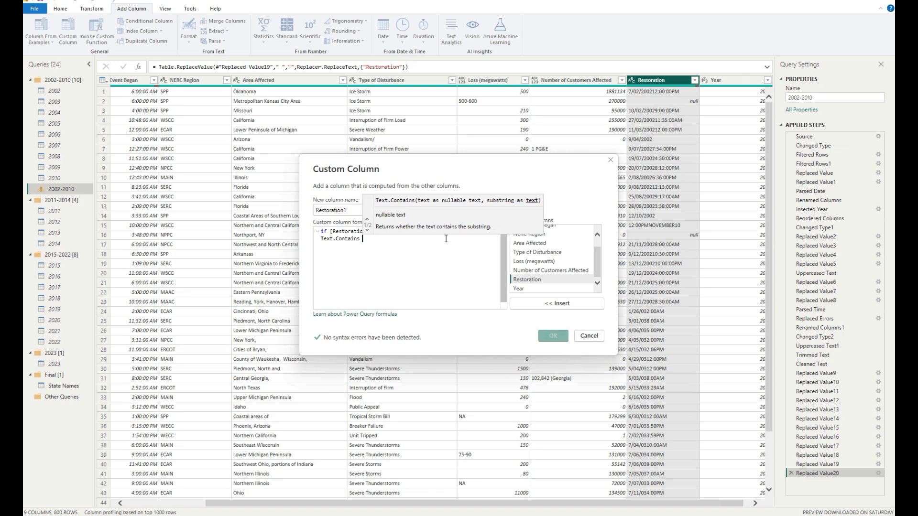
Step: Make the function test the Restoration column for a slash: Text.Contains([Restoration], "/")
text(()
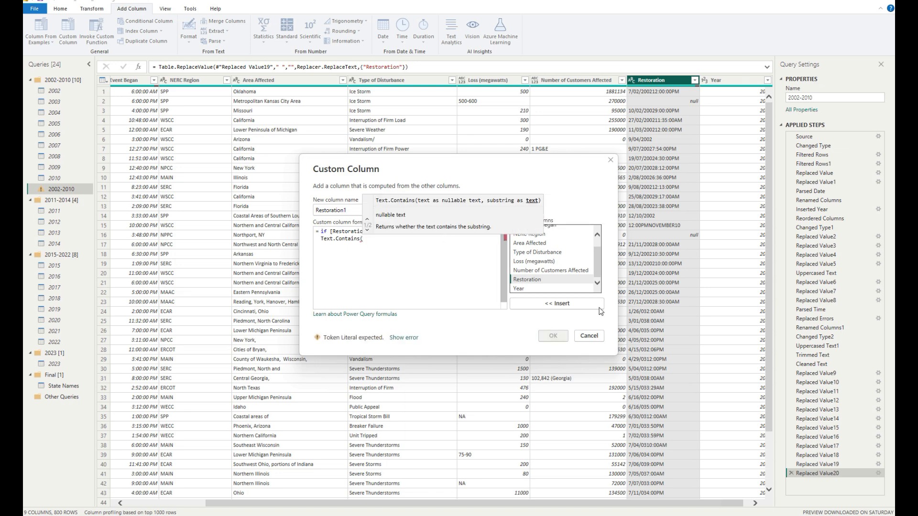
click(550, 282)
double_click(550, 283)
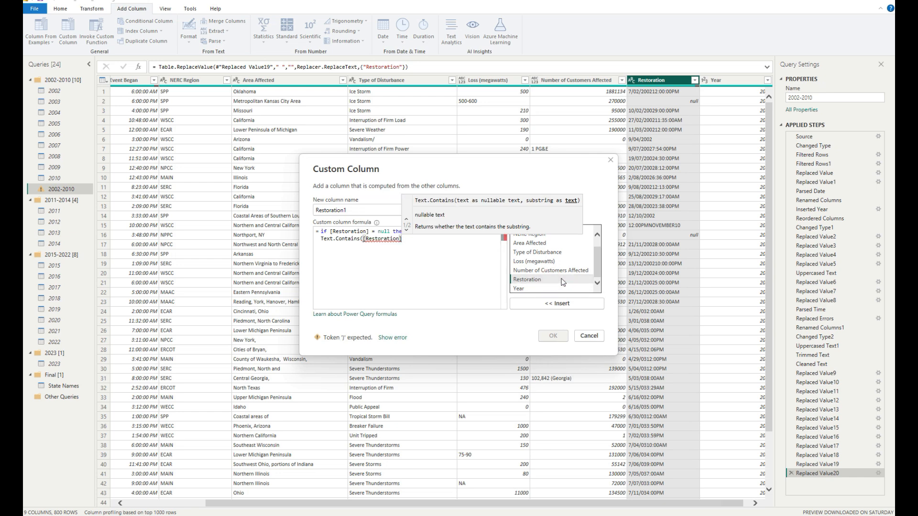
text(, ")
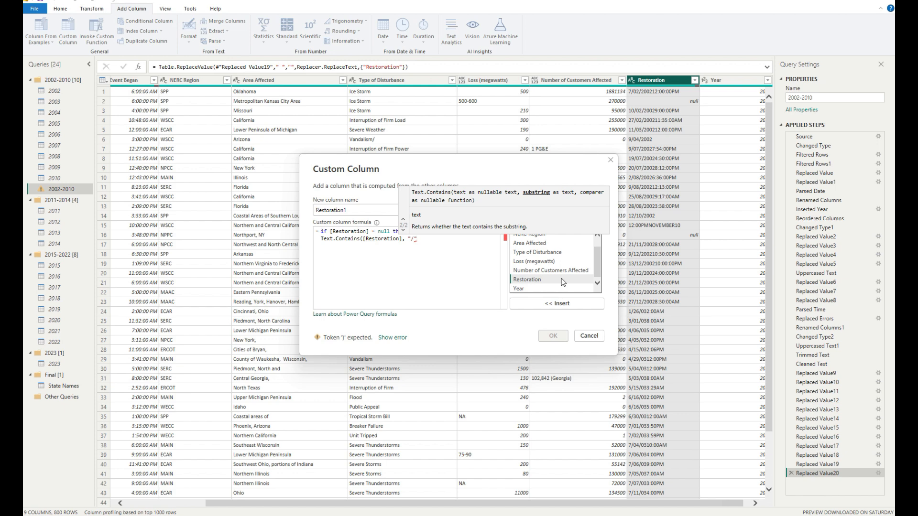
text(/"))
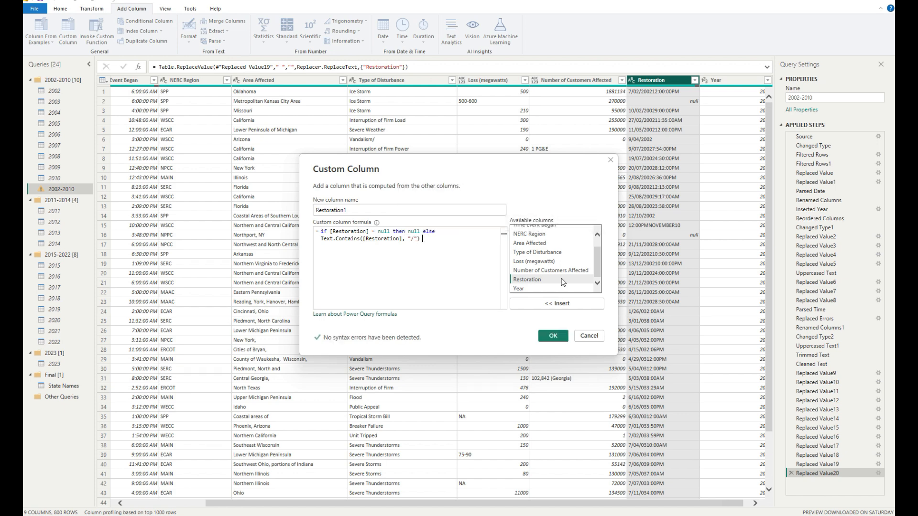
Step: Turn the slash test into an if condition that returns [Restoration], followed by an else on its own line
text( then)
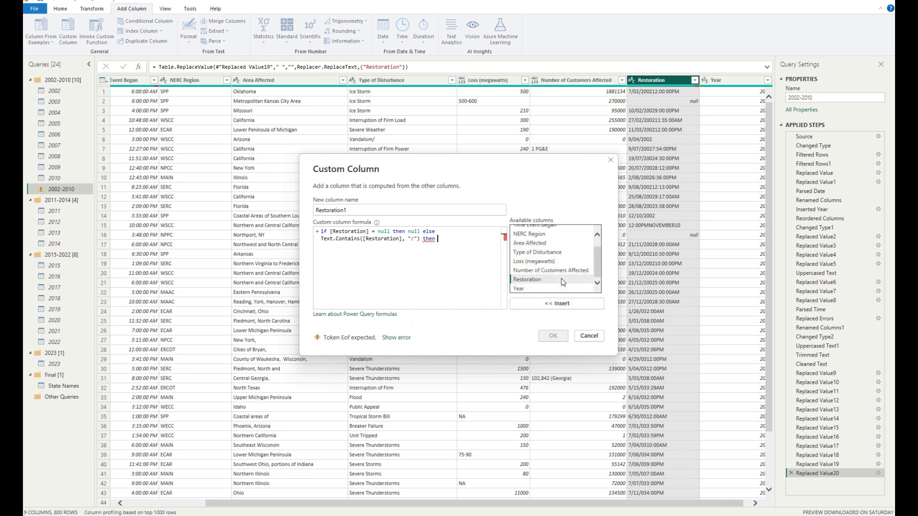
double_click(559, 280)
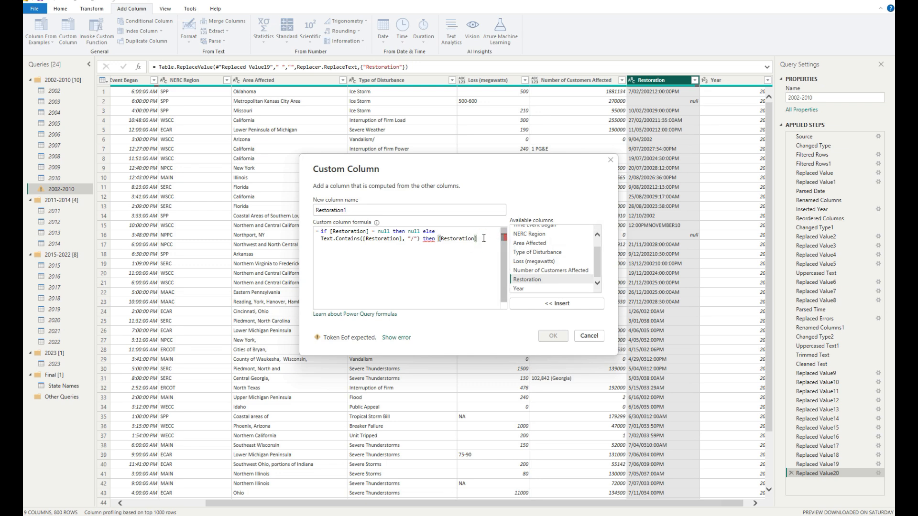
text(else)
click(321, 238)
text(if)
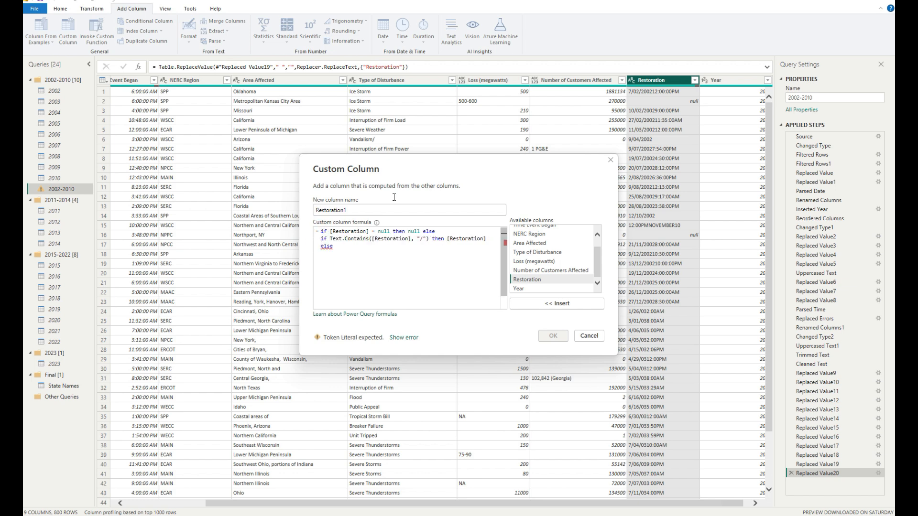
Step: Complete the else branch with [Restoration] & [Year] and create the Restoration1 column
click(351, 249)
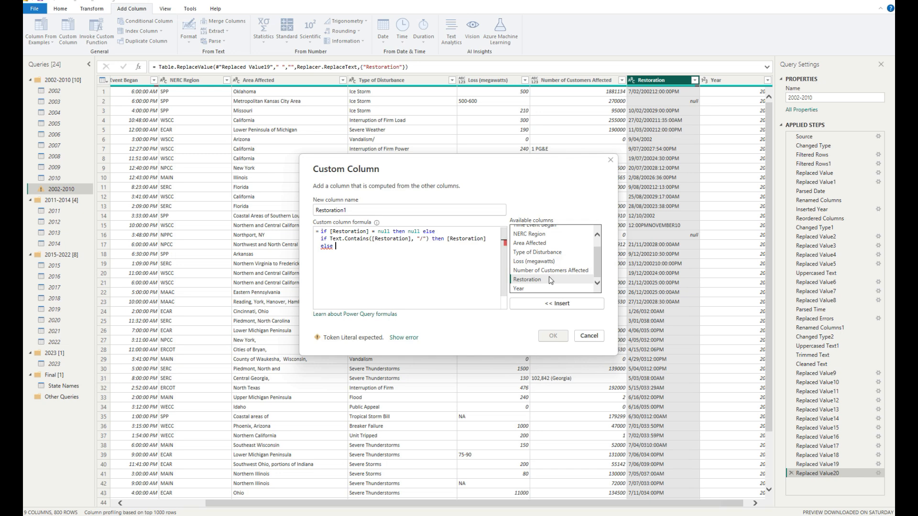
double_click(534, 280)
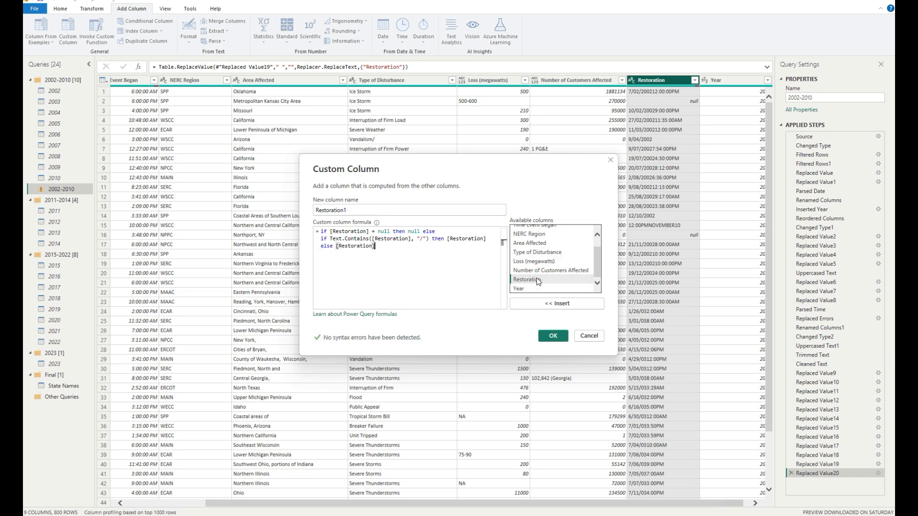
text(&)
click(526, 290)
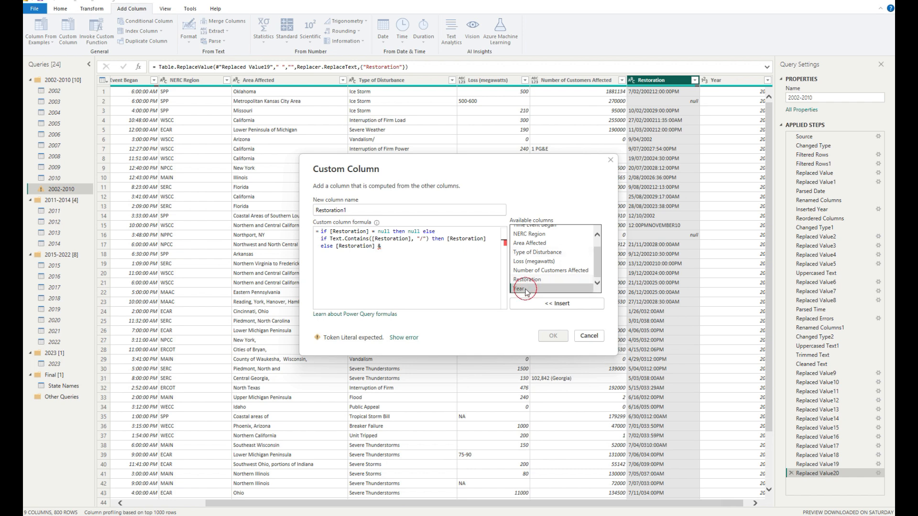
double_click(526, 289)
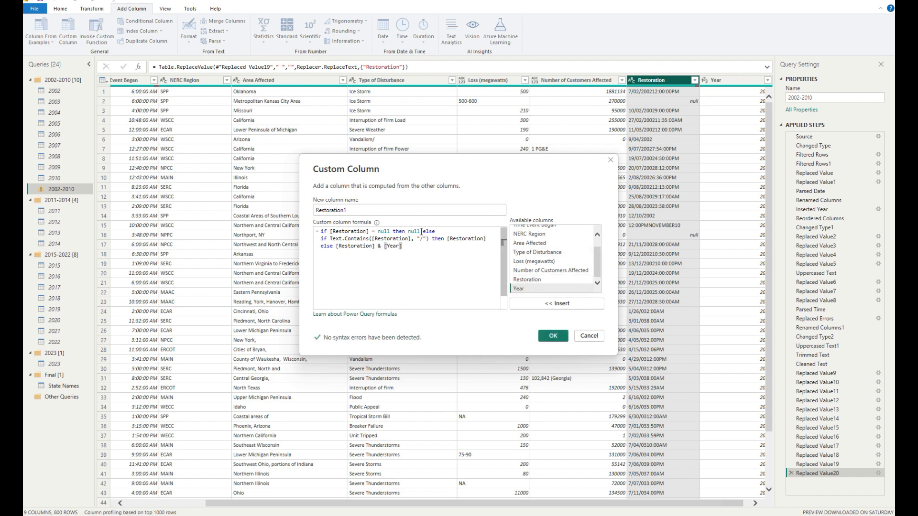
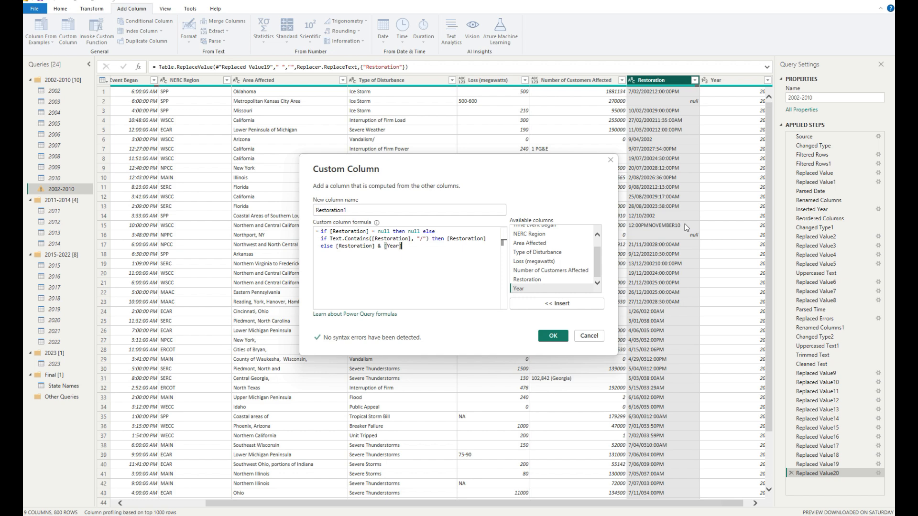
click(558, 336)
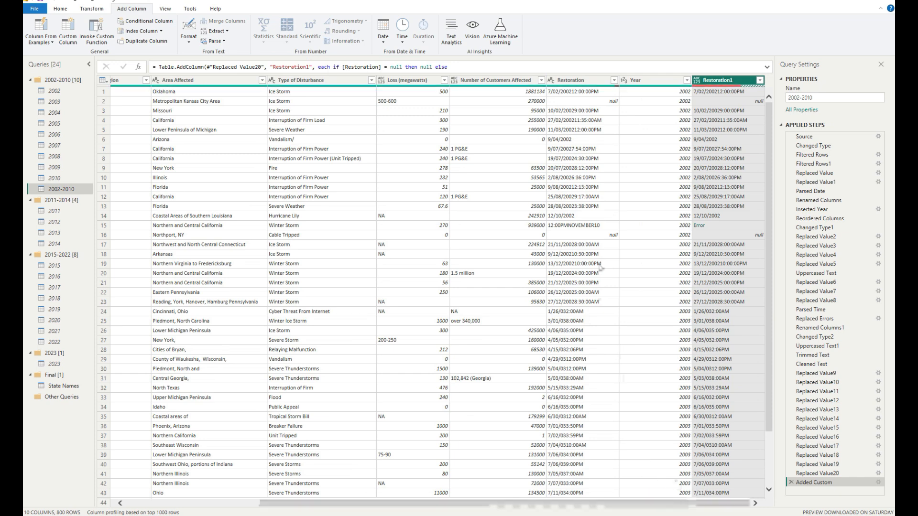
Step: Inspect the Restoration1 error, insert a step before Added Custom that changes Year to Text, and return to Added Custom to check Restoration1
click(713, 224)
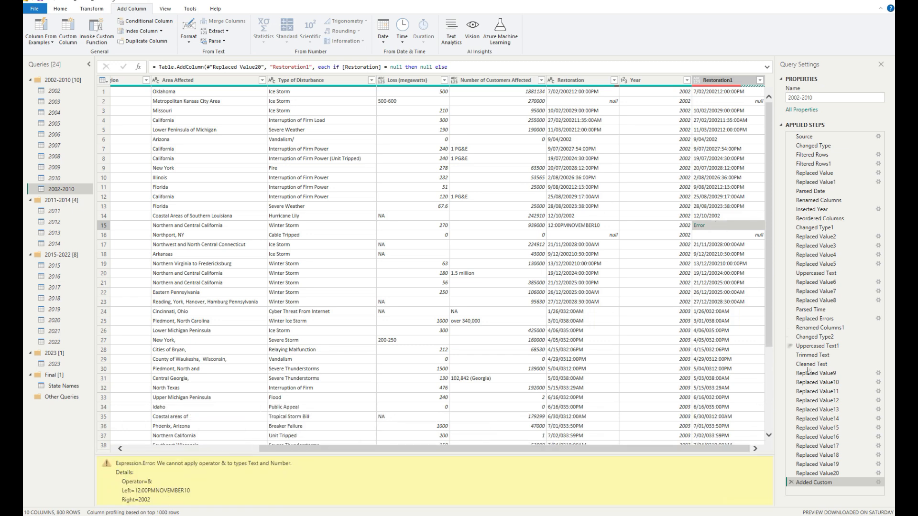
click(818, 473)
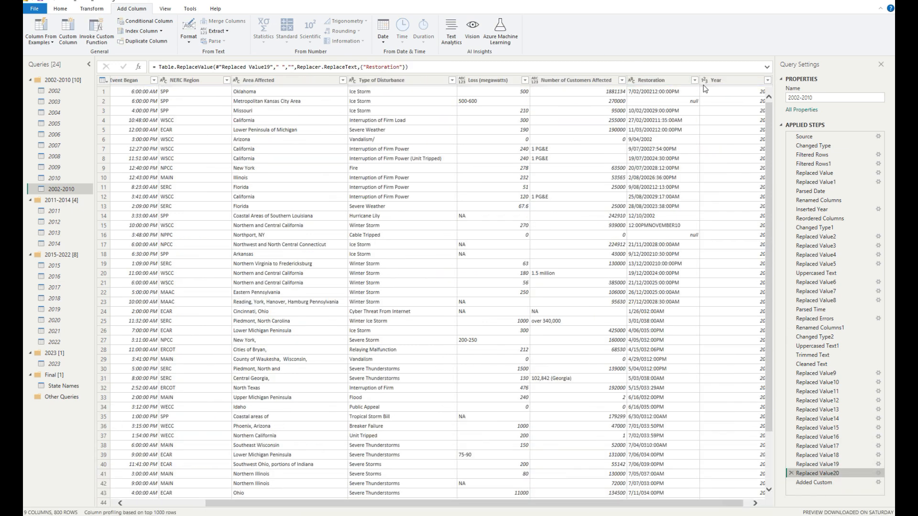
click(706, 80)
click(696, 81)
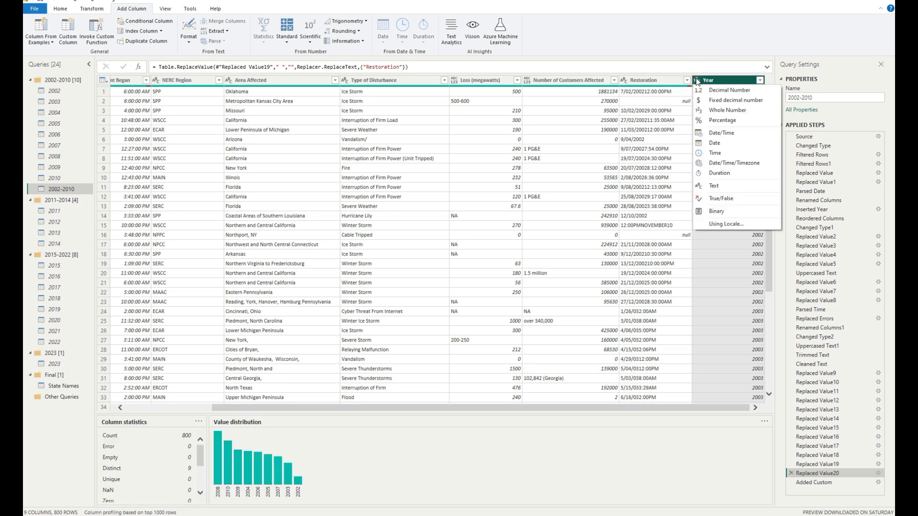
click(726, 187)
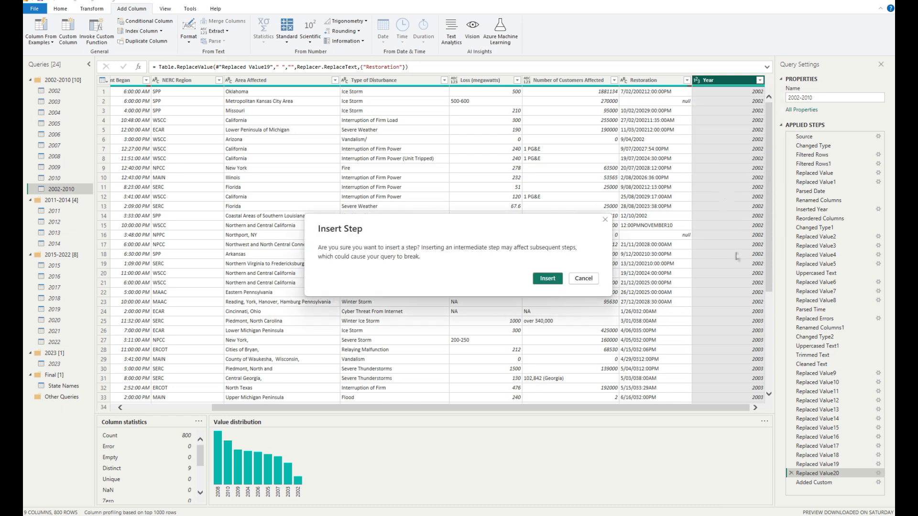
click(548, 279)
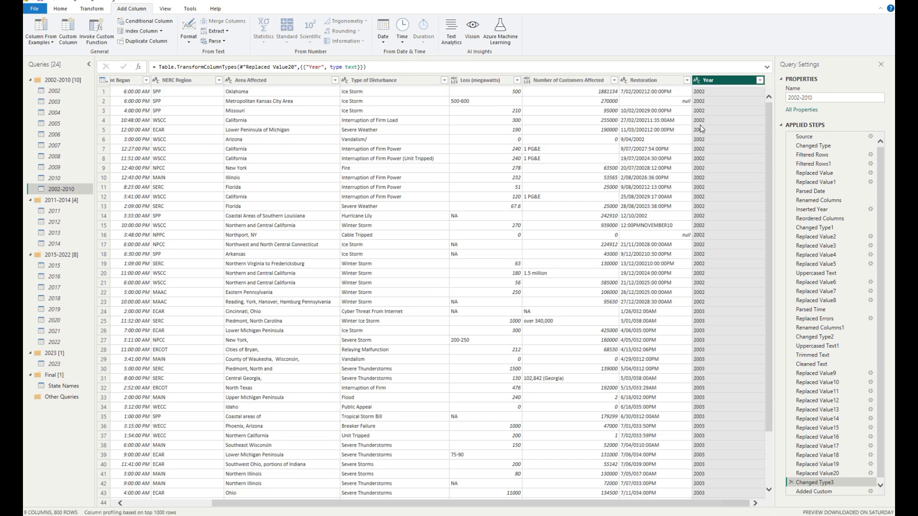
click(797, 491)
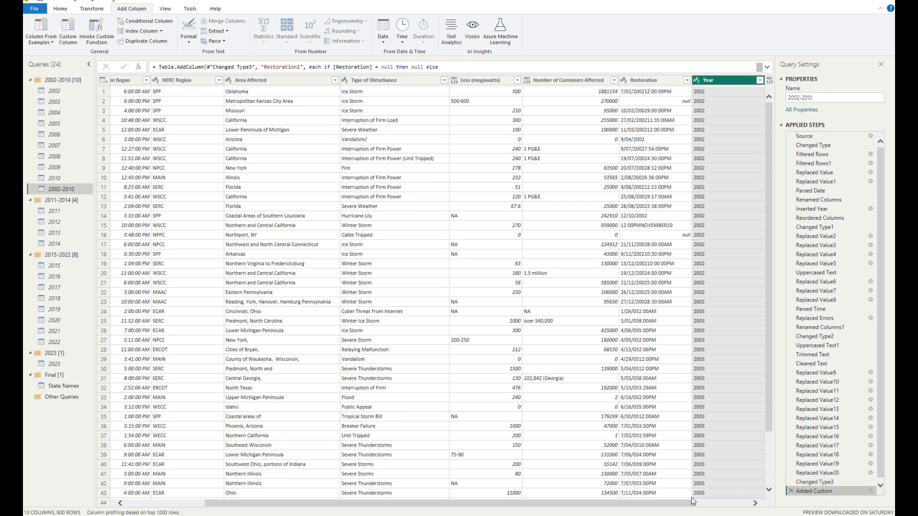
drag(488, 503, 541, 503)
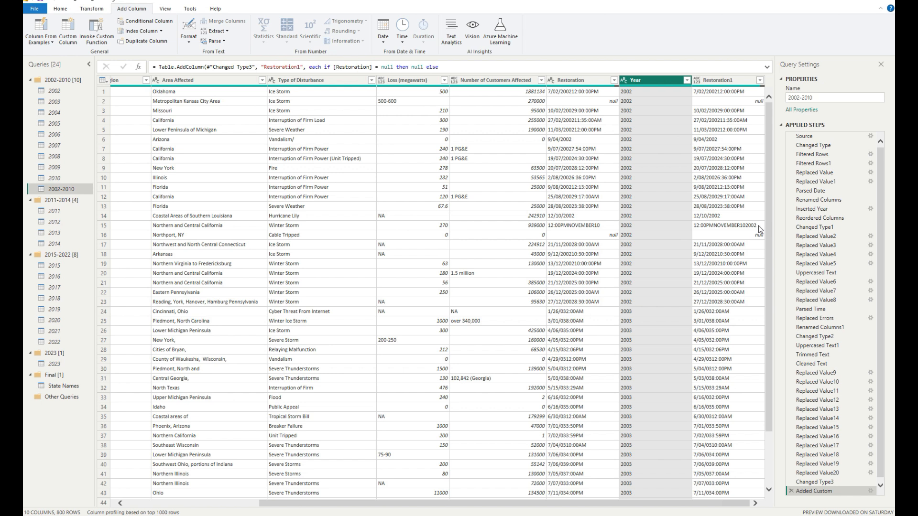
Step: Switch to VS Code, copy the entire drafted DateTime.FromText formula, and return to Power Query
click(603, 515)
click(105, 420)
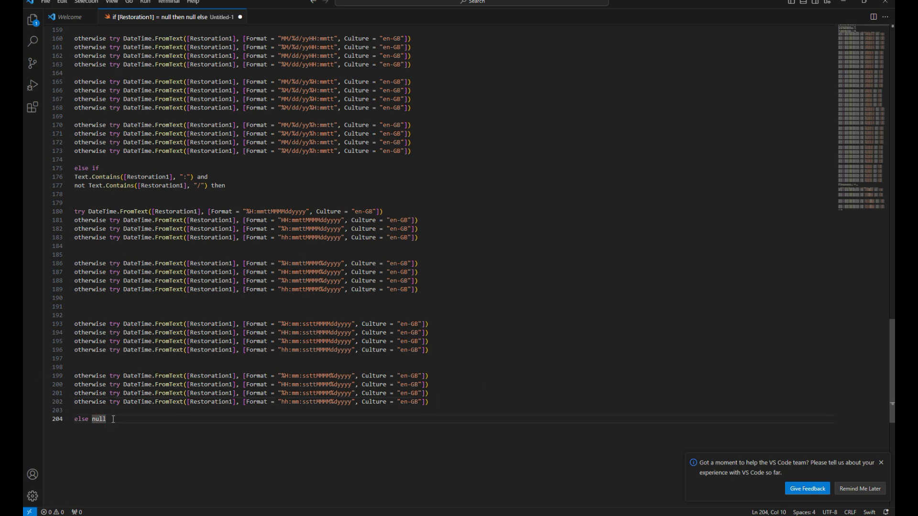
key(ctrl+a)
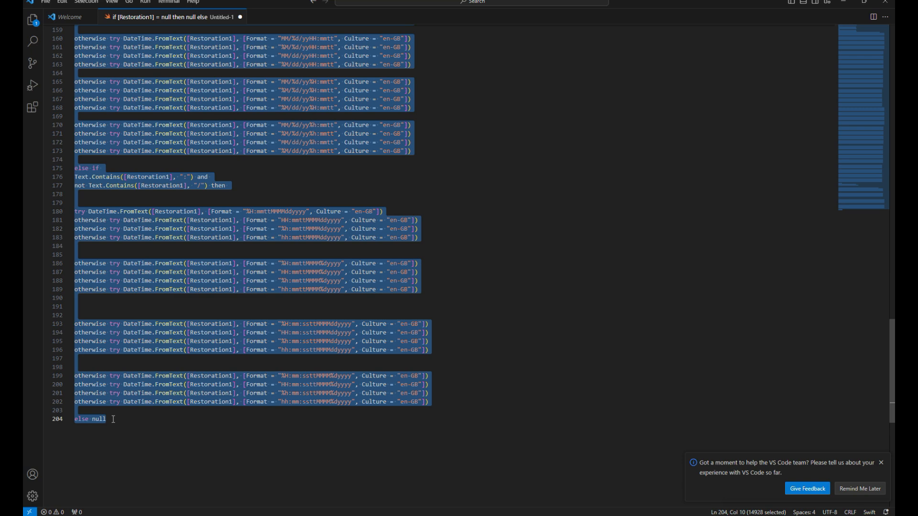
click(843, 2)
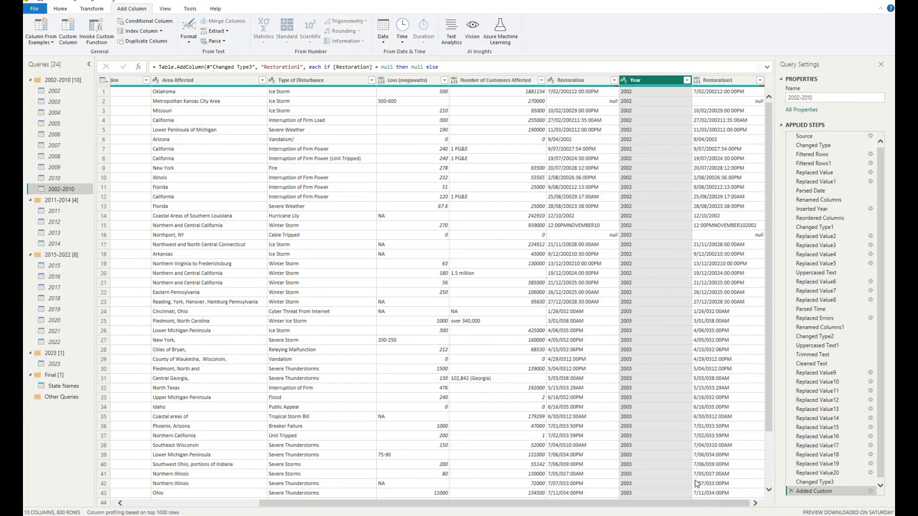
Step: Change the Restoration1 column's data type to Text
click(698, 80)
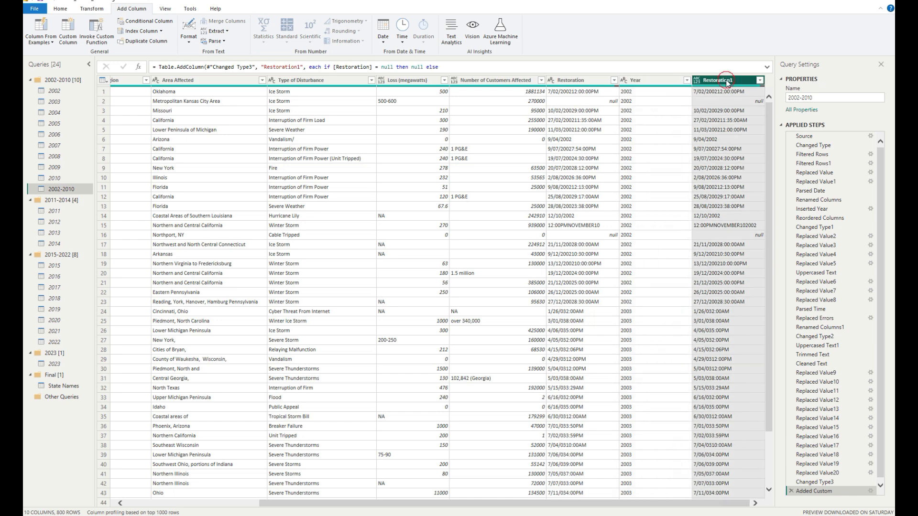
click(698, 80)
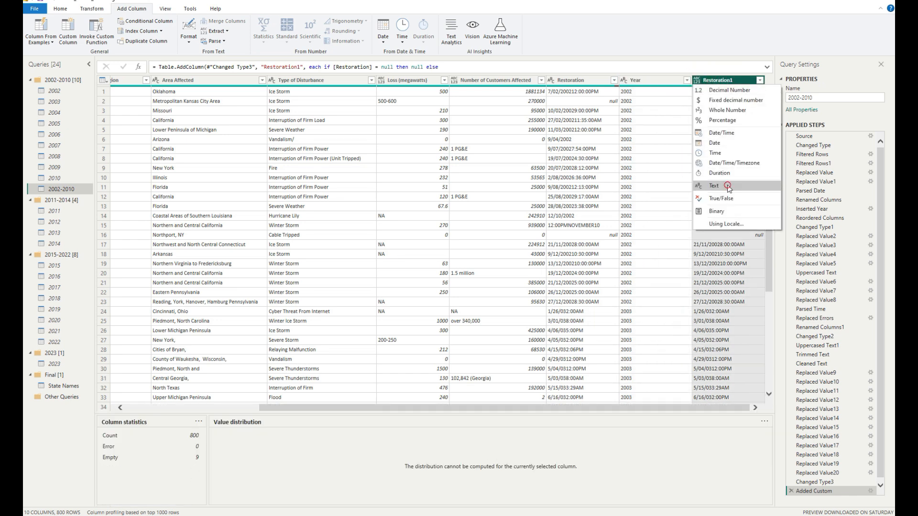
click(727, 185)
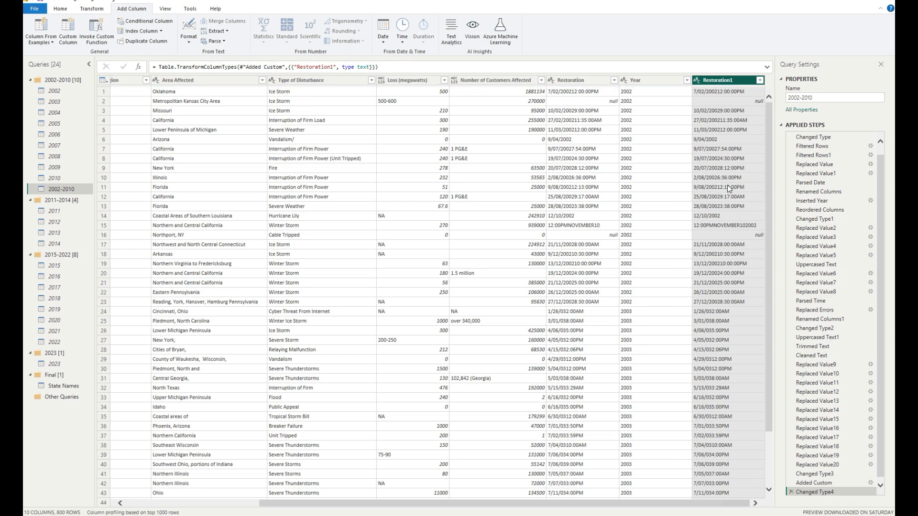
Step: Add a custom column named Restoration2 using the copied formula that parses Restoration1 into dates and times
click(68, 38)
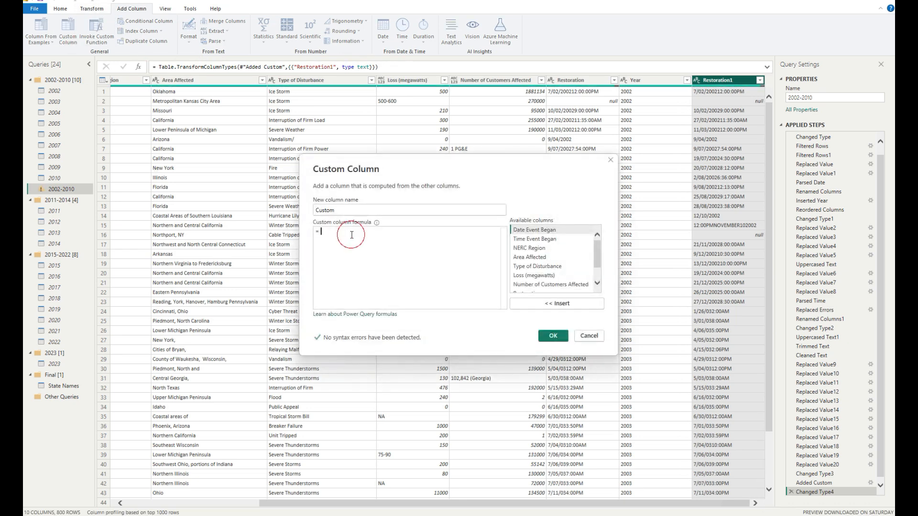
key(ctrl+v)
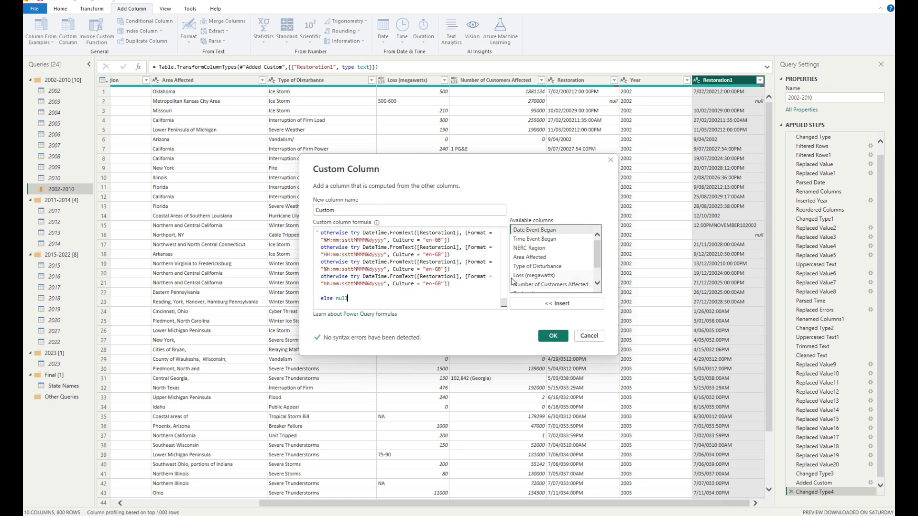
drag(503, 303, 474, 223)
double_click(350, 210)
text(Re)
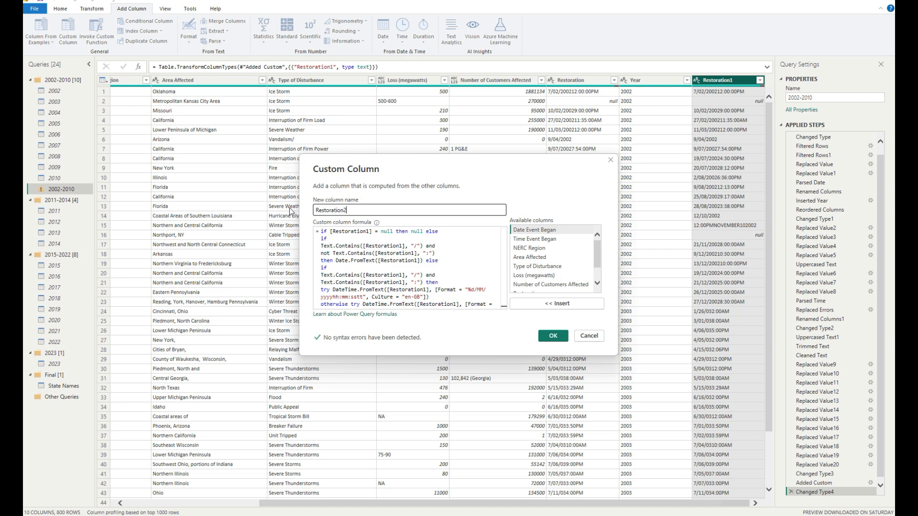
click(553, 336)
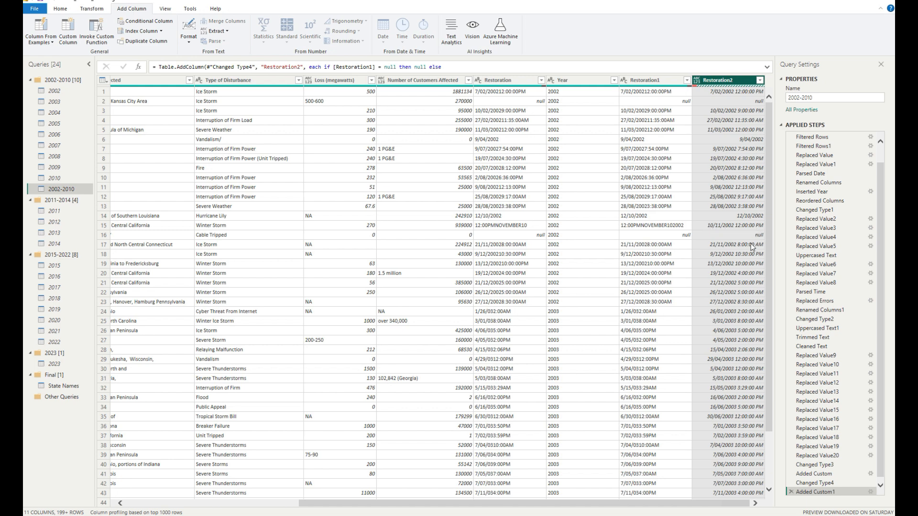
Step: Review the Restoration2 column through the 2002 to 2009 rows for parsing problems and inspect the error in row 139
scroll(765, 309, down, 2)
scroll(770, 318, down, 15)
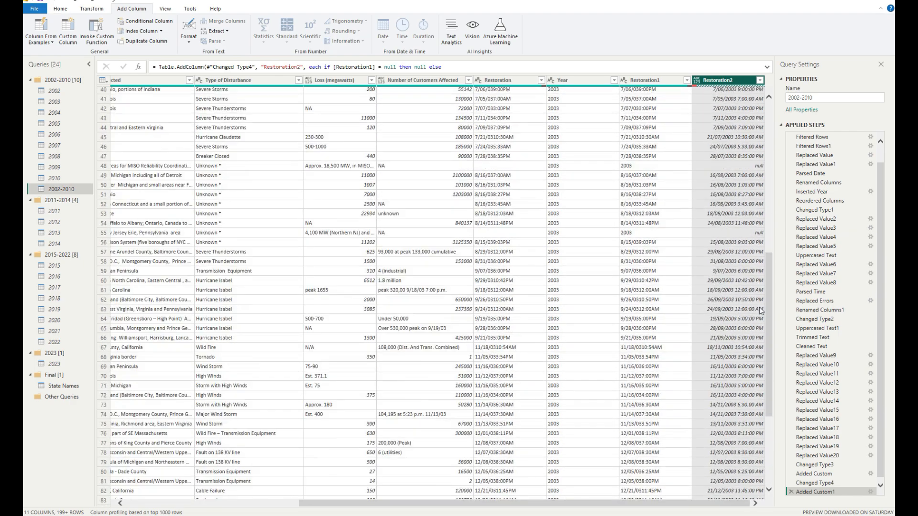
scroll(703, 276, down, 20)
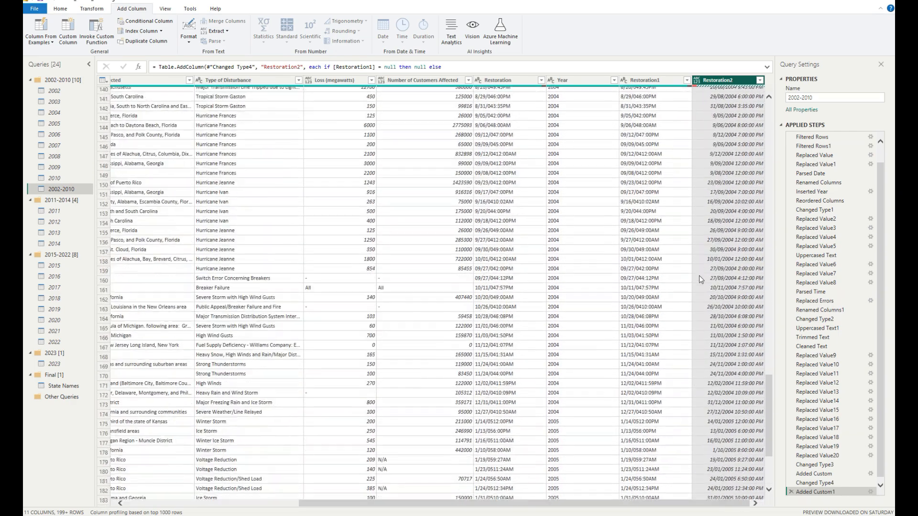
scroll(686, 288, down, 11)
scroll(686, 287, up, 12)
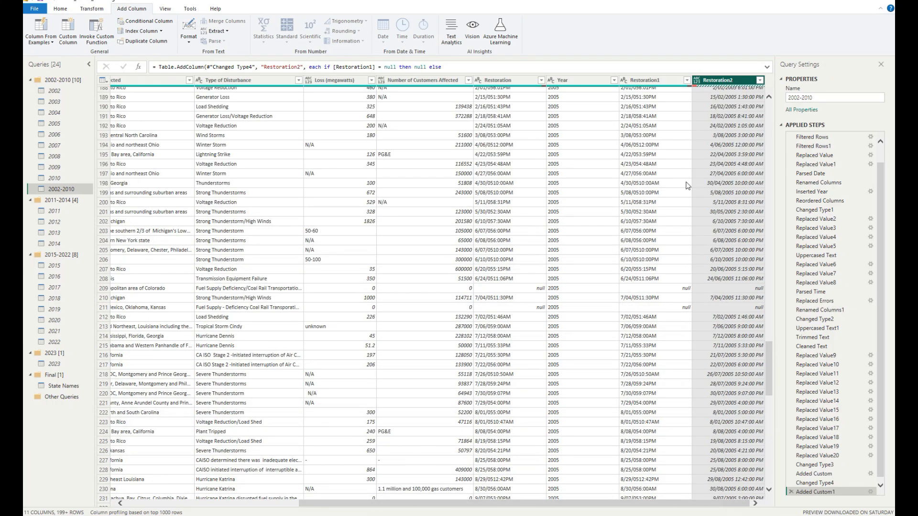
scroll(714, 244, down, 7)
scroll(713, 244, down, 20)
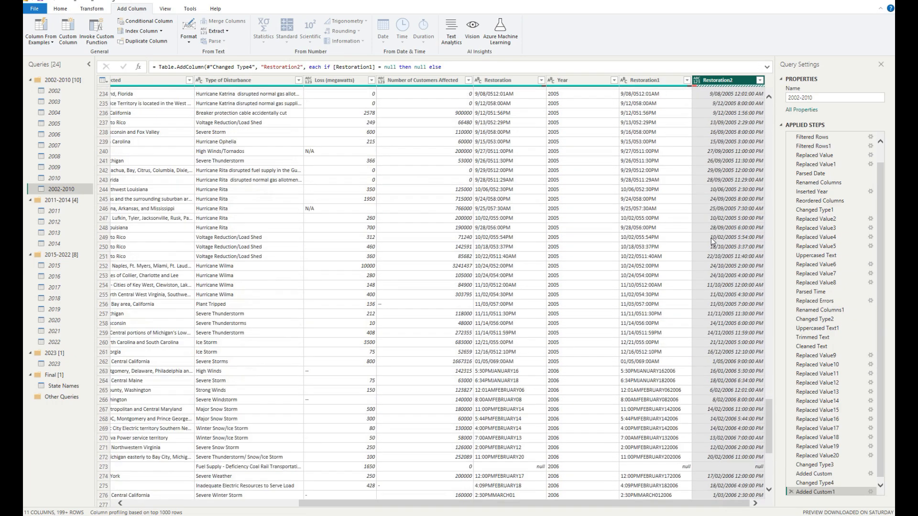
scroll(709, 257, down, 20)
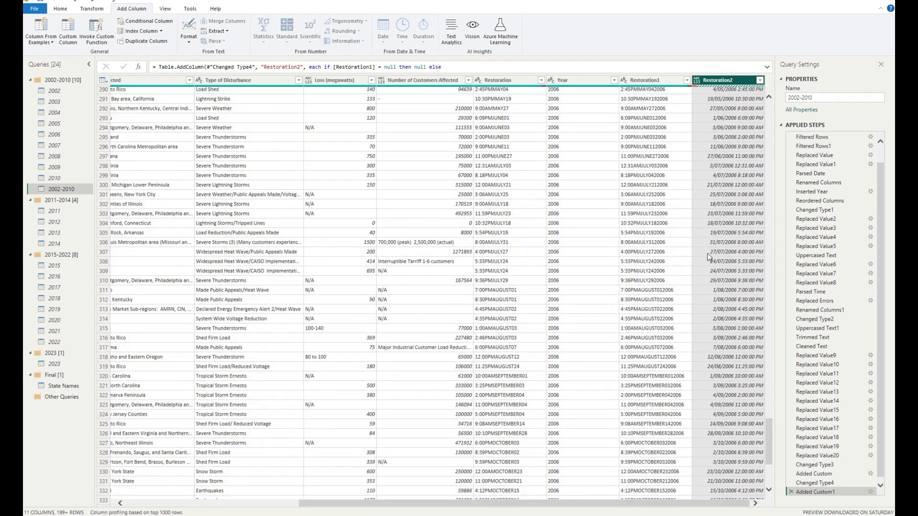
scroll(709, 257, down, 14)
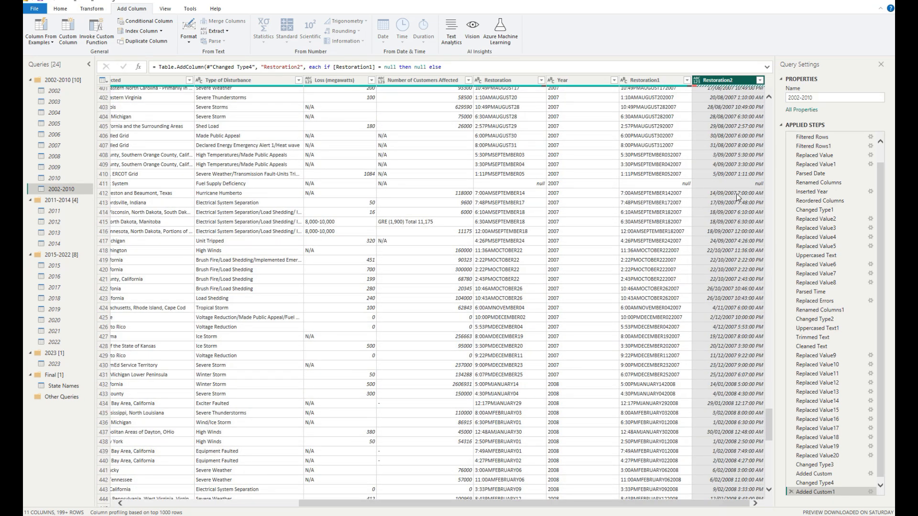
scroll(726, 239, down, 15)
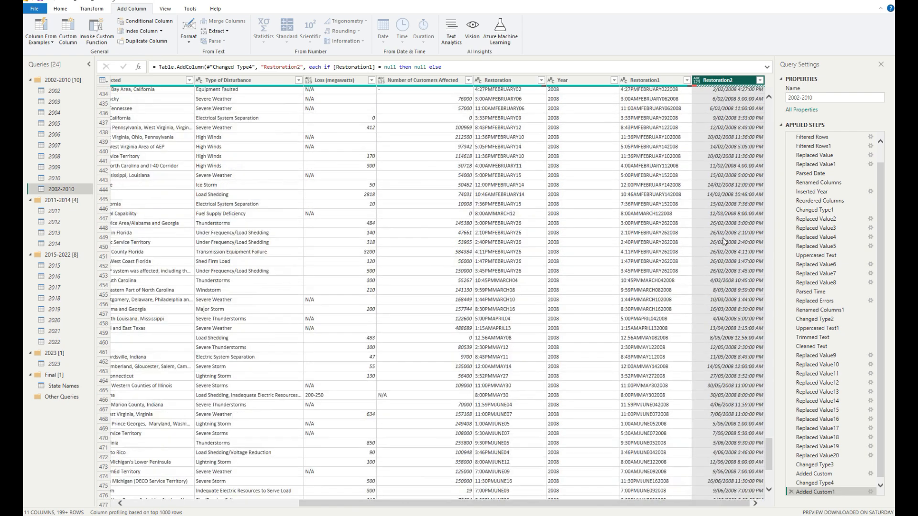
scroll(711, 271, down, 15)
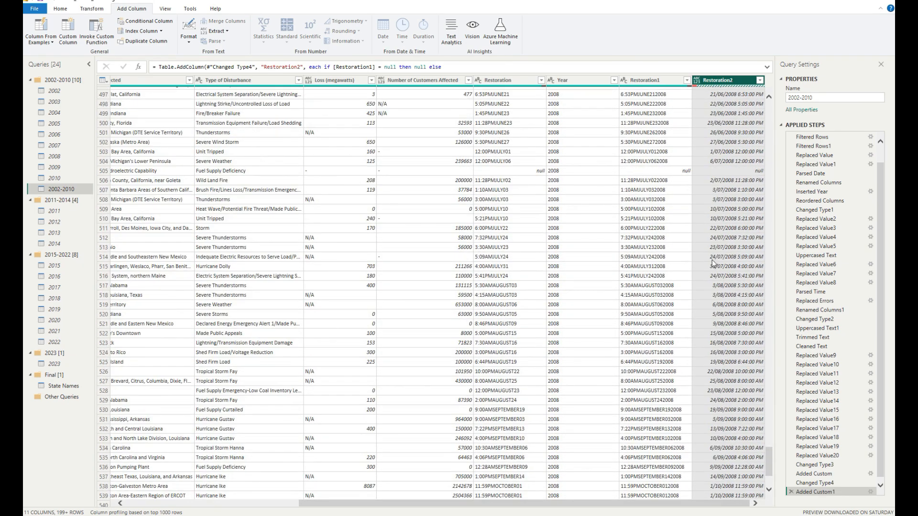
scroll(712, 262, down, 20)
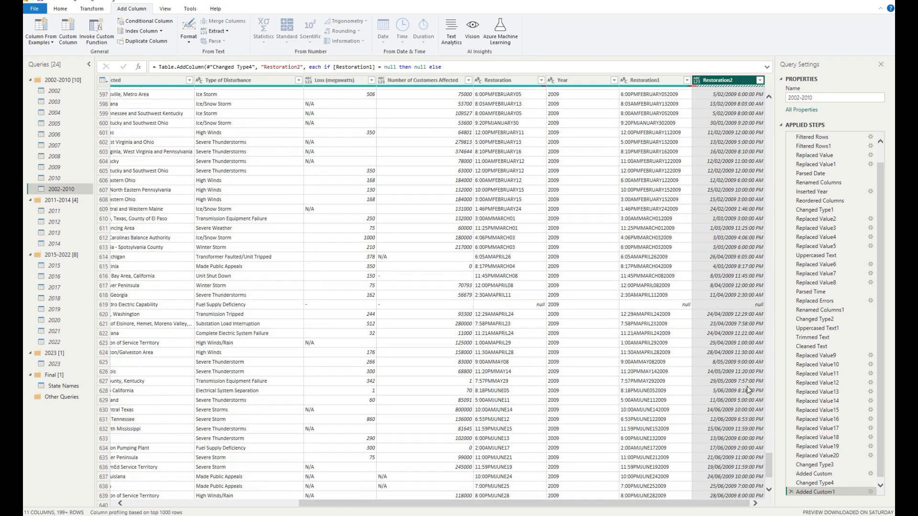
drag(769, 460, 780, 404)
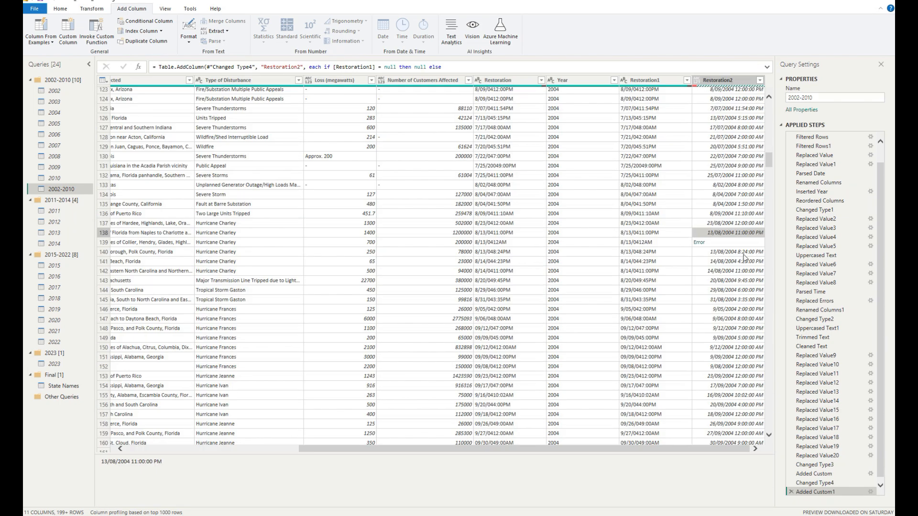
click(741, 244)
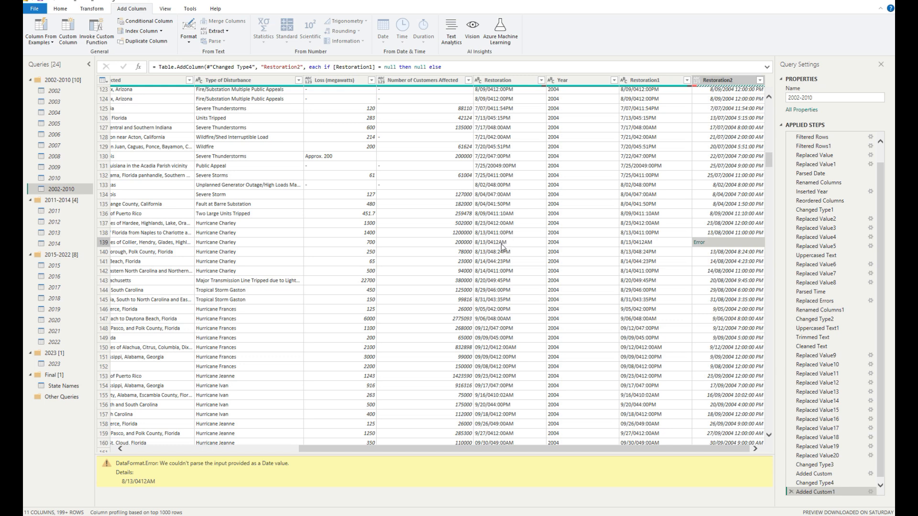
Step: Go back through the earlier replacement steps to Replaced Value17 and search the Restoration column's filter values for "12 a"
click(829, 404)
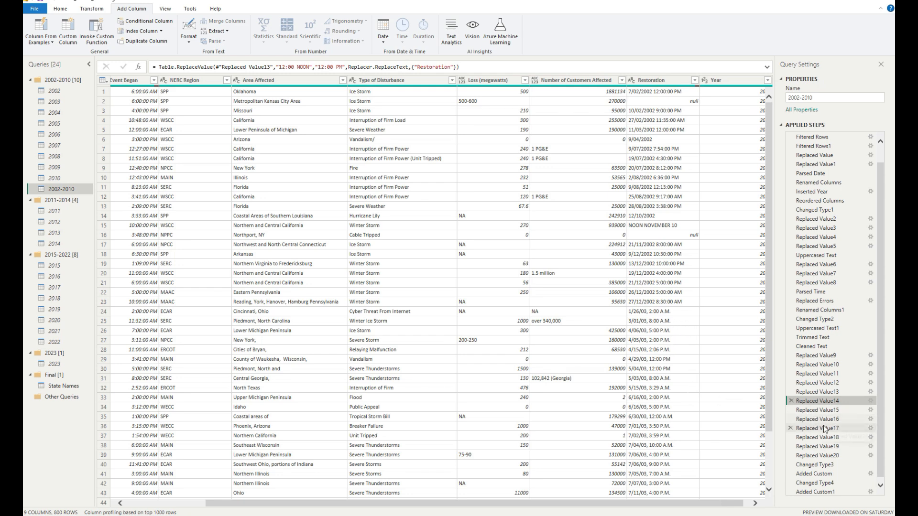
click(831, 455)
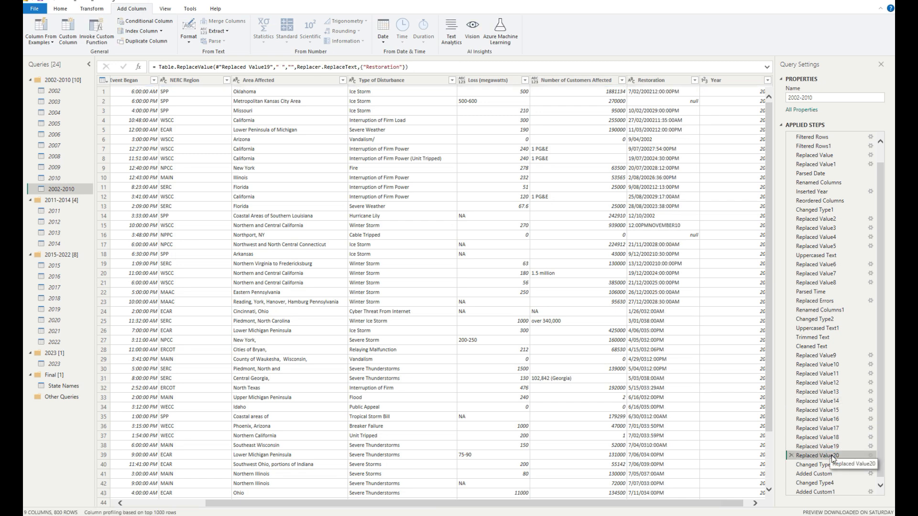
click(822, 428)
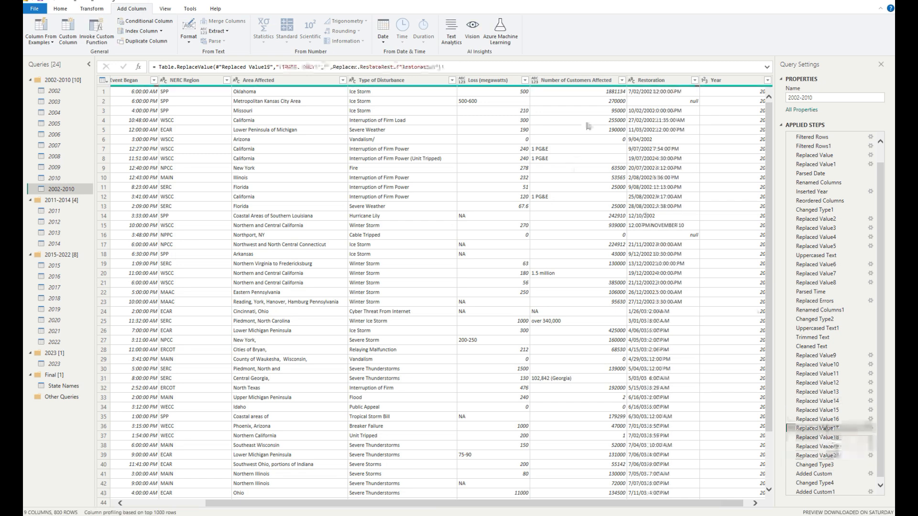
click(694, 79)
text(12 a)
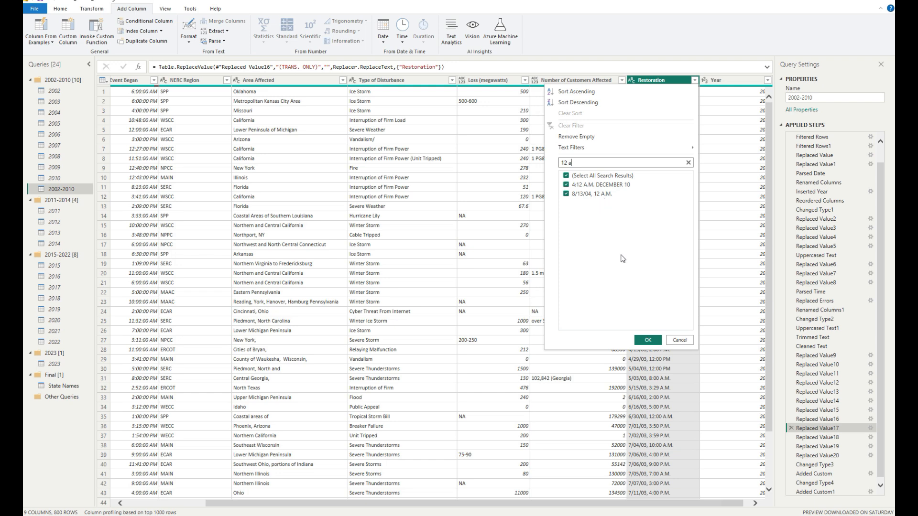
click(680, 340)
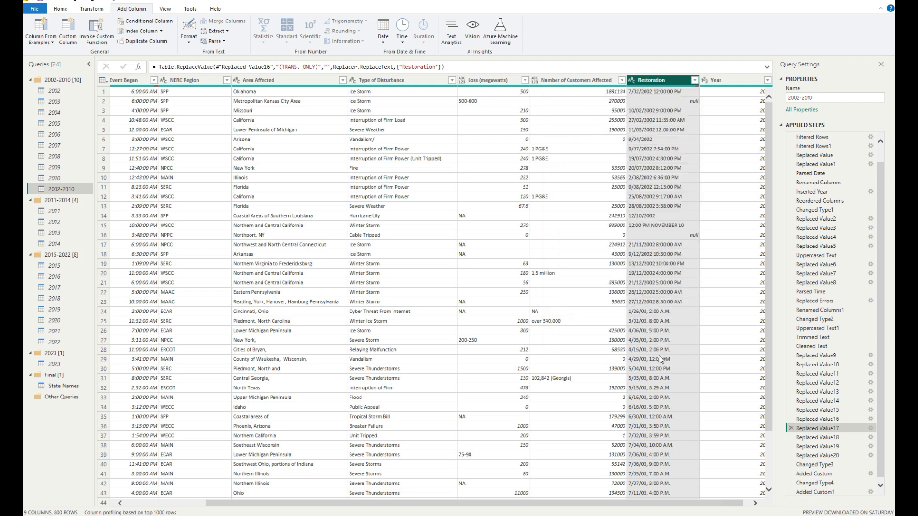
Step: Insert a step after Replaced Value17 that replaces "12 A.M." with "12:00 A.M." in the Restoration column
right_click(660, 357)
click(695, 384)
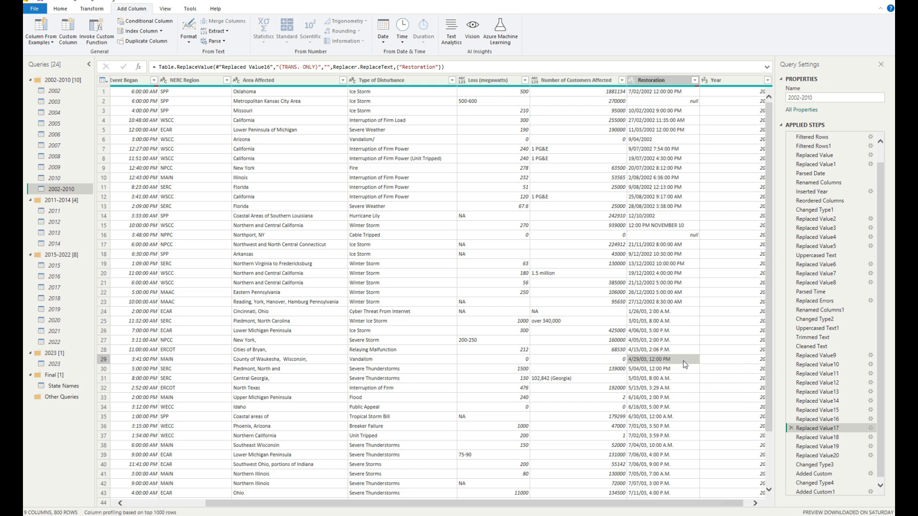
click(546, 278)
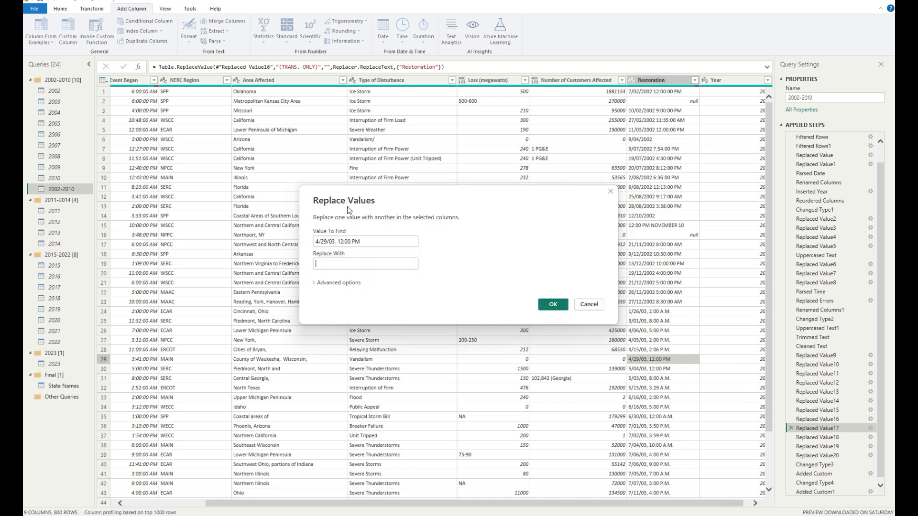
text(12 A.M.)
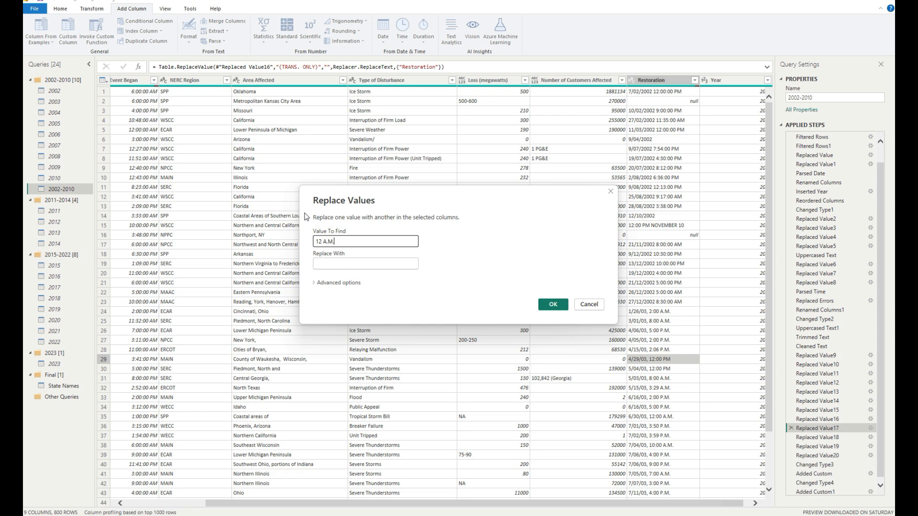
key(Tab)
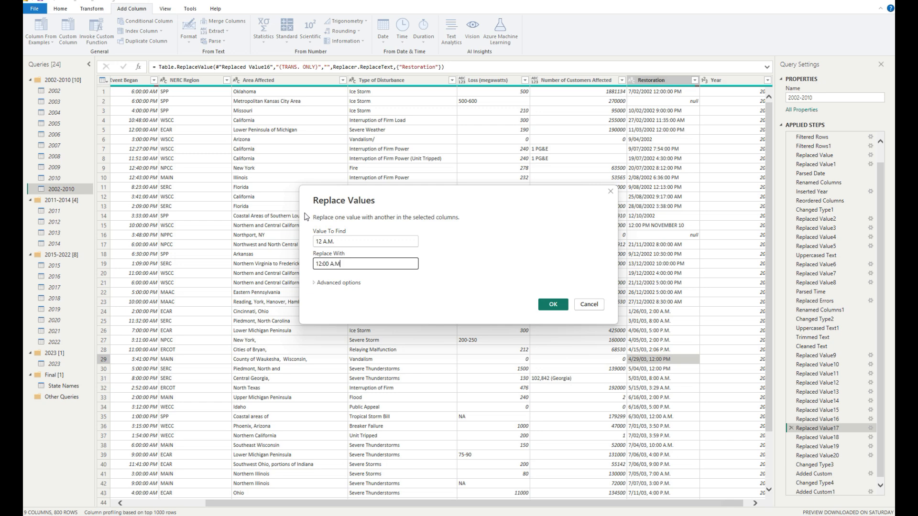
click(553, 304)
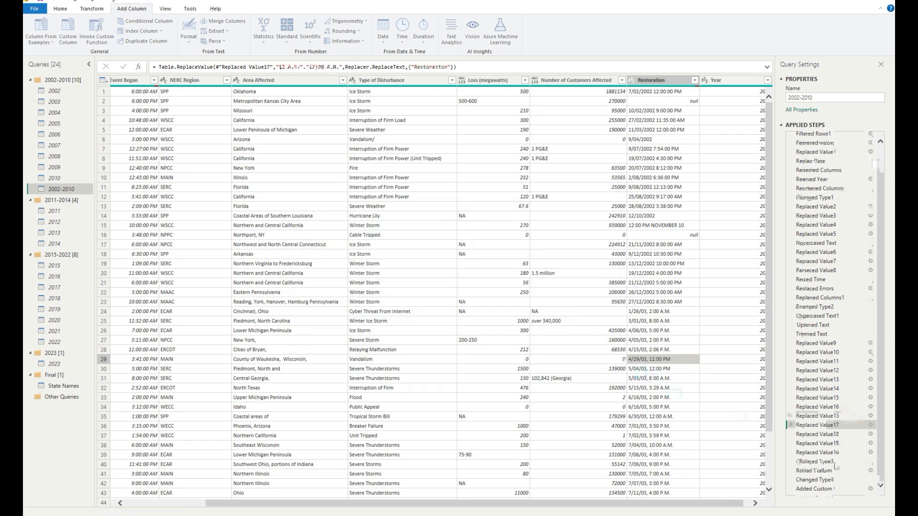
Step: Return to the Added Custom1 step and change the Restoration2 column's data type to Text
click(818, 489)
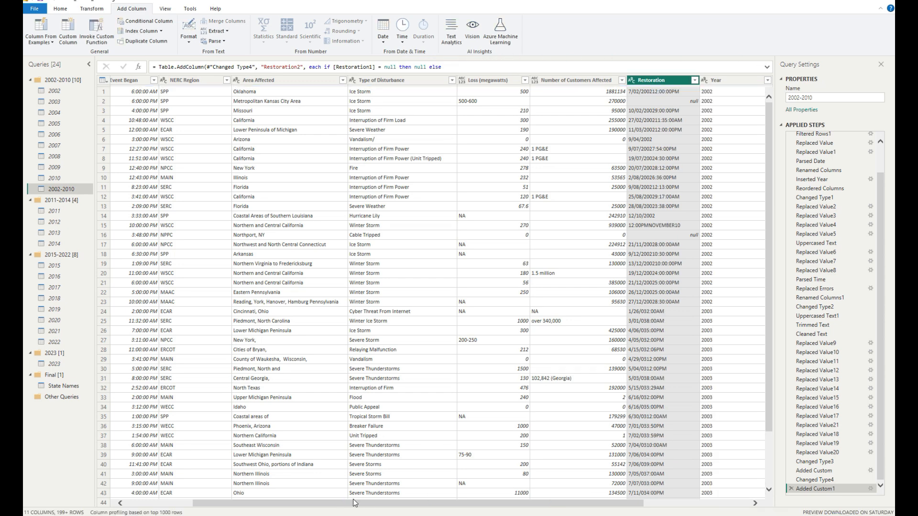
drag(507, 503, 719, 509)
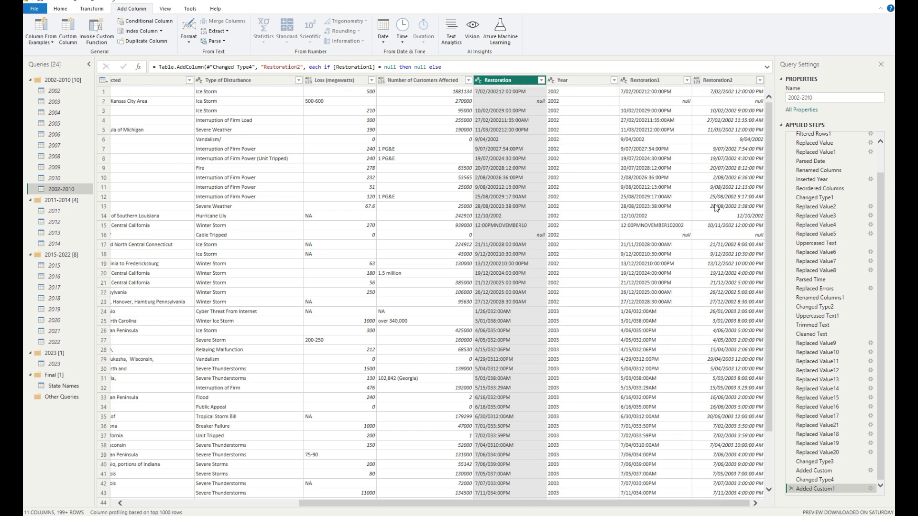
scroll(715, 206, down, 4)
scroll(716, 209, up, 3)
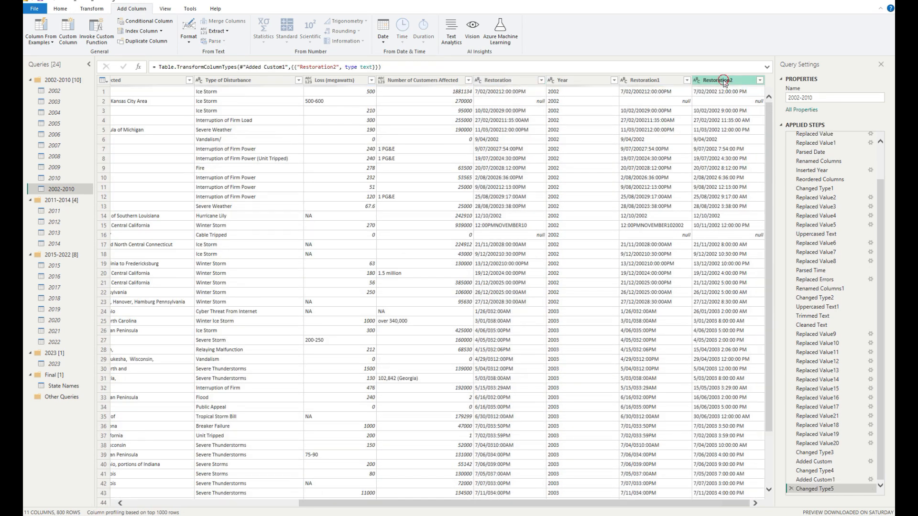
Step: Check the Restoration2 column's statistics and value distribution, and review its first rows
click(722, 80)
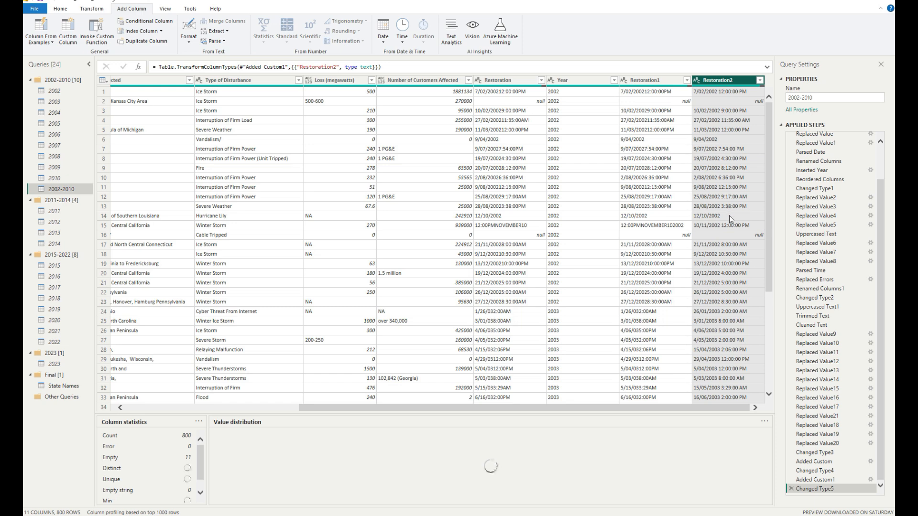
scroll(729, 216, down, 6)
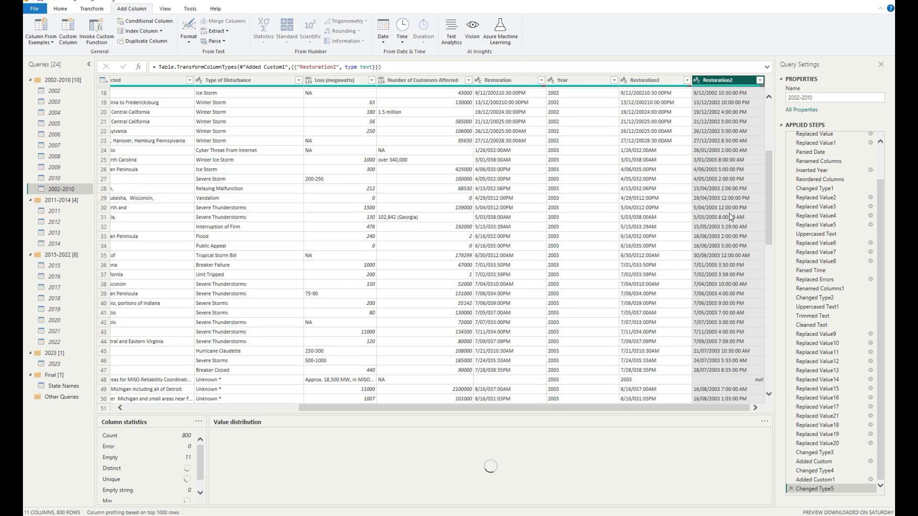
scroll(731, 216, up, 5)
scroll(732, 198, up, 1)
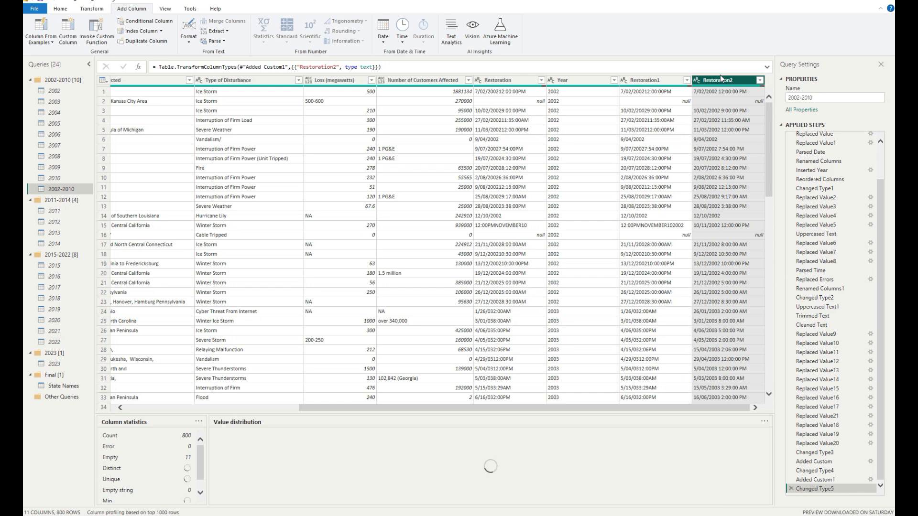
Step: Start a new custom column named Restoration Time, check the column headings on the Excel Plan sheet, and return to Power Query
click(68, 39)
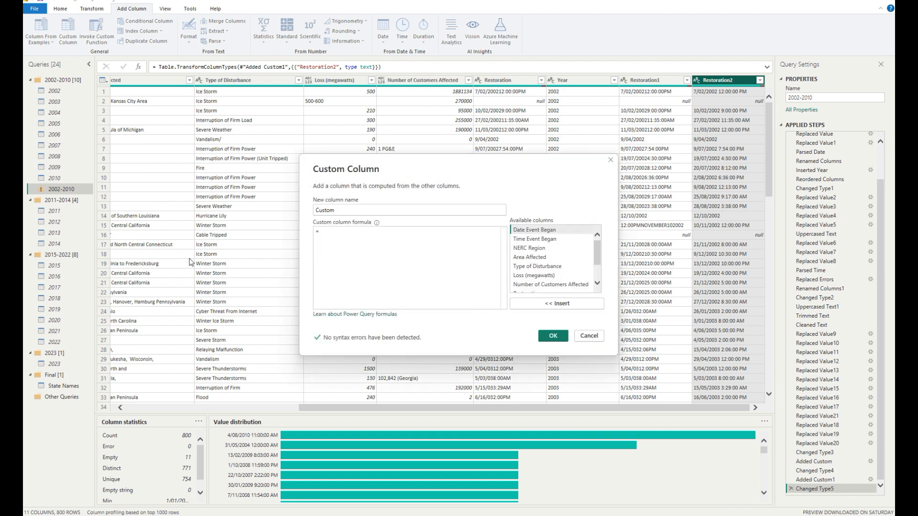
double_click(348, 210)
text(Re)
key(BackSpace)
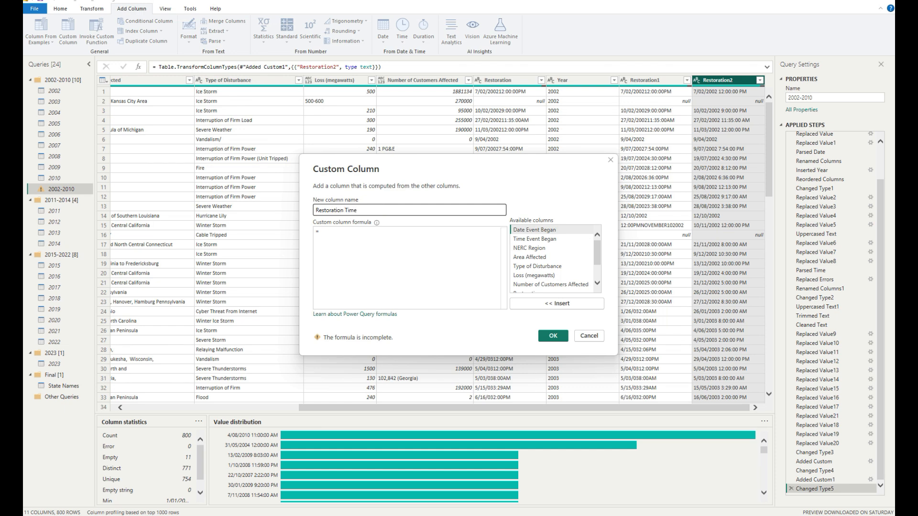
click(579, 488)
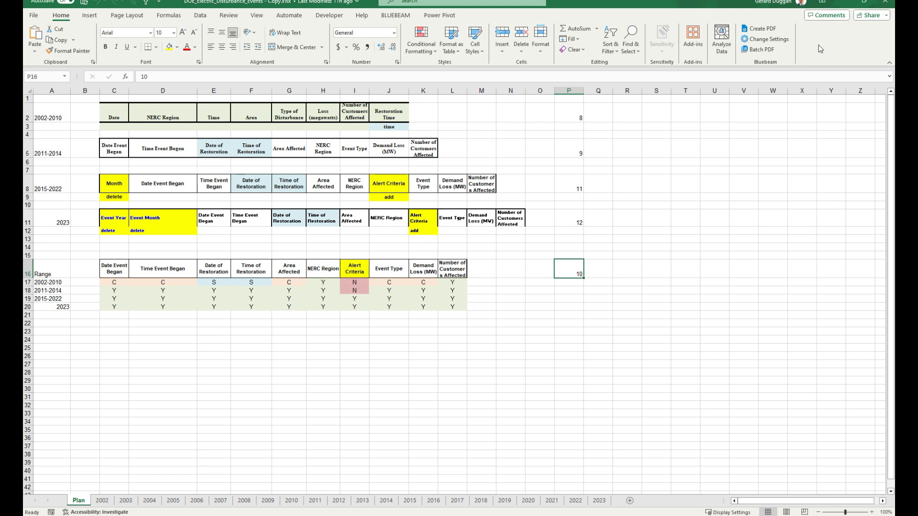
click(844, 3)
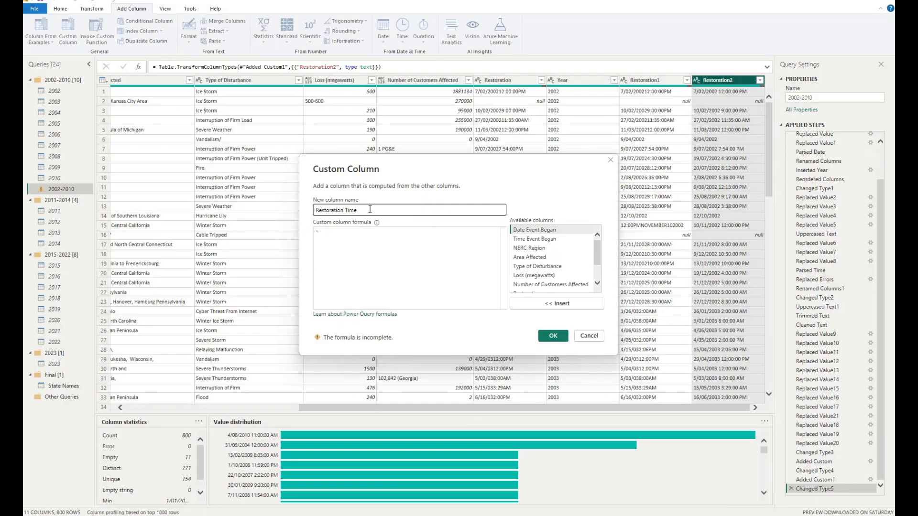
Step: Rename the new custom column as Time of Restoration and begin its formula with an if condition
drag(370, 209, 263, 211)
text(Tim)
click(330, 237)
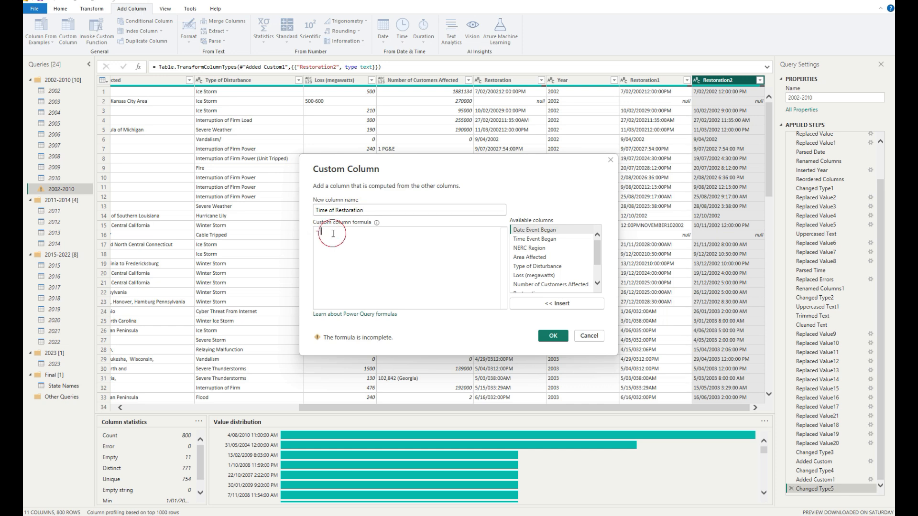
text(if Te)
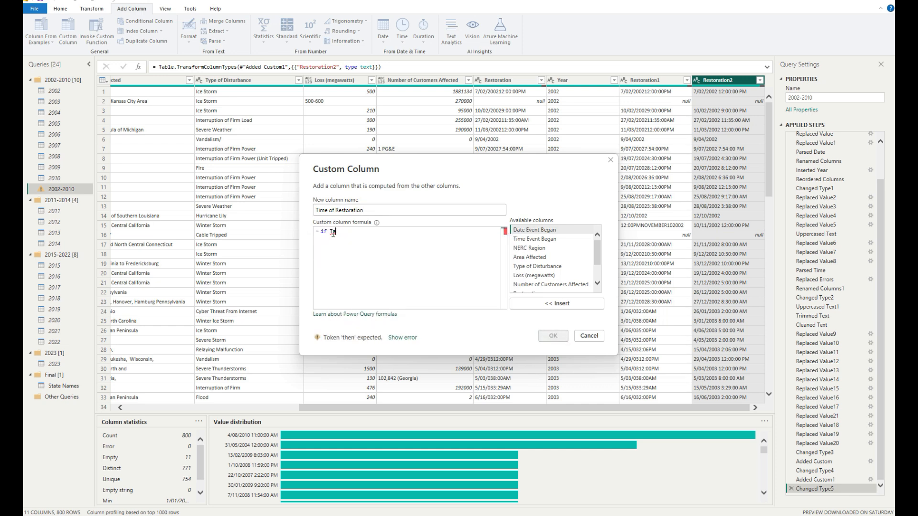
Step: Write the Time of Restoration formula's condition to test whether [Restoration2] contains ":" using Text.Contains
text(xt.Contains)
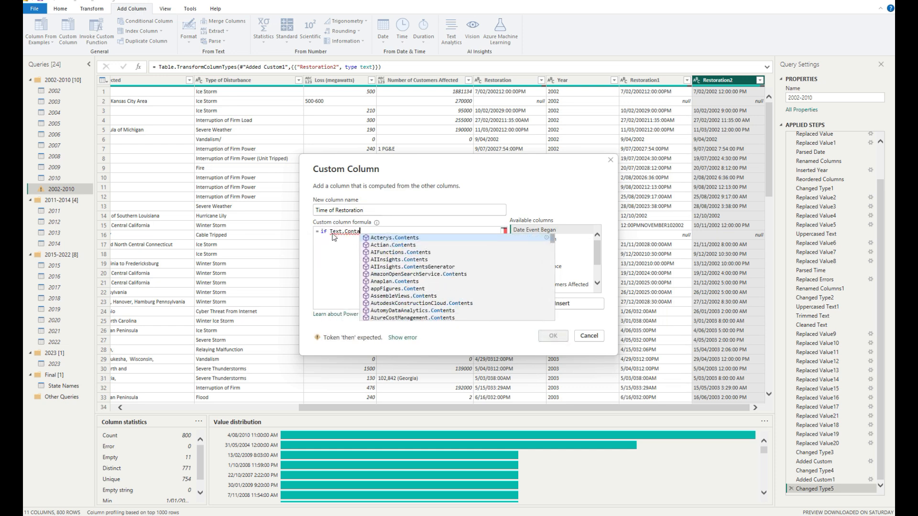
text(()
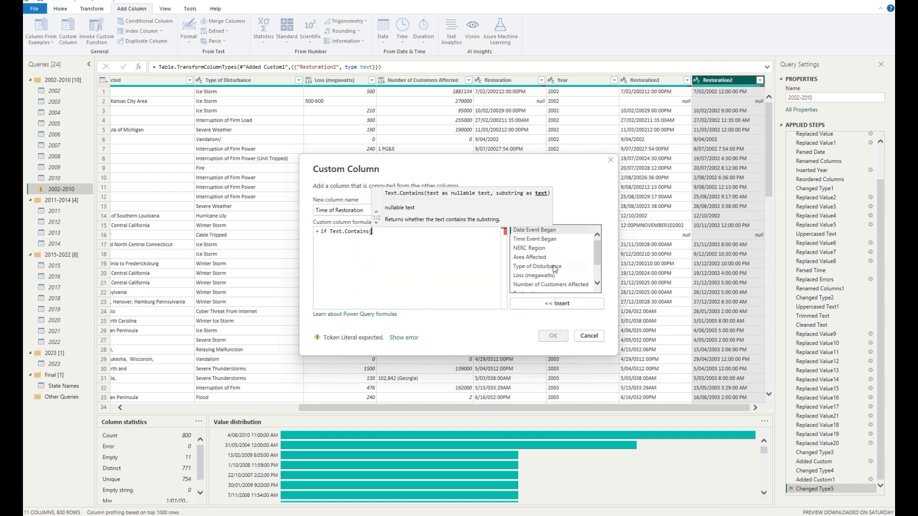
scroll(549, 270, down, 2)
click(543, 289)
click(544, 290)
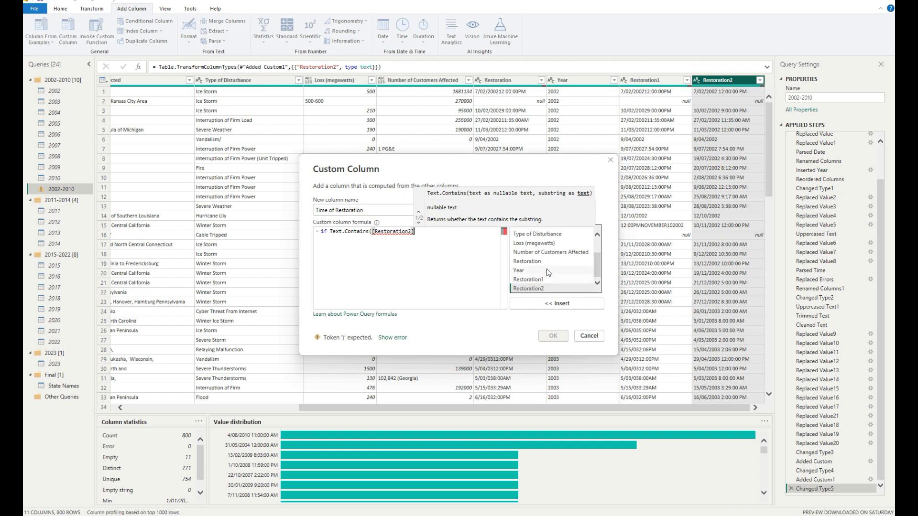
text(, ")
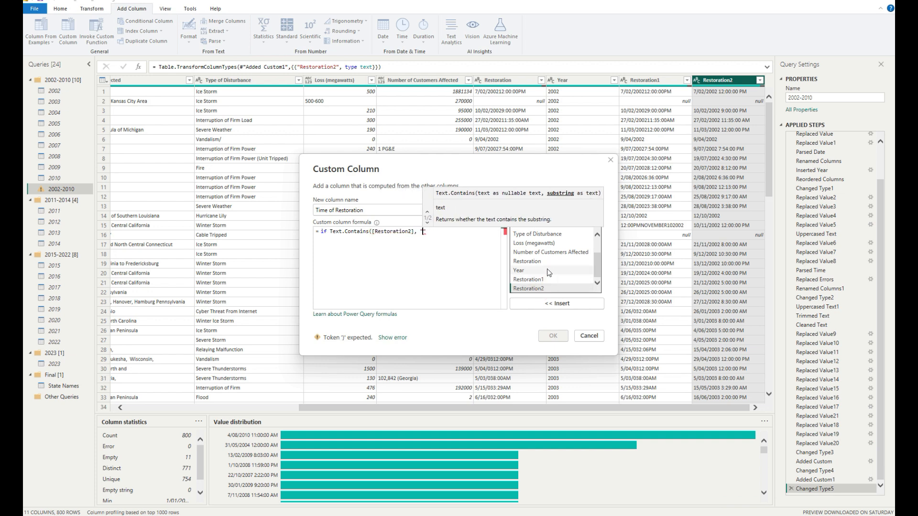
text(M)
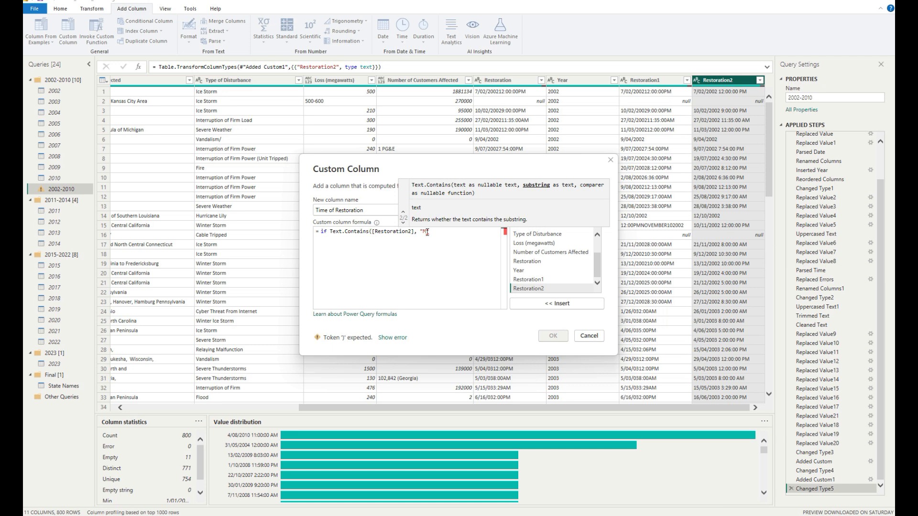
drag(427, 232, 424, 232)
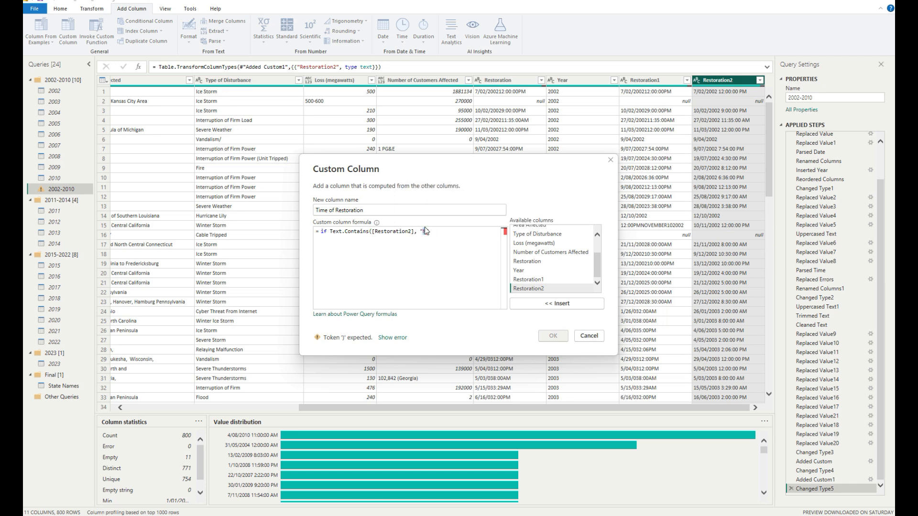
Step: Complete the formula with "then Time.From(DateTimeZone.From([Restoration2])) else null" and create the custom column
click(441, 229)
text() then)
key(ctrl+v)
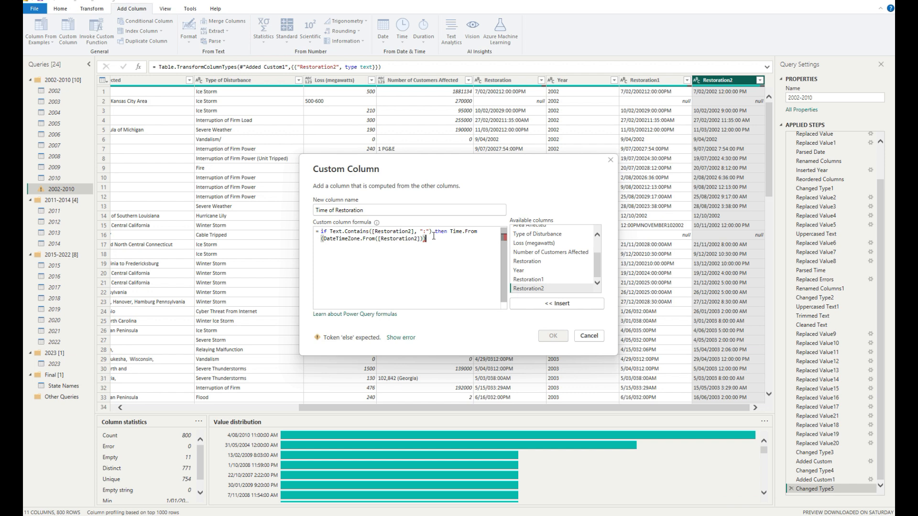
text(else null)
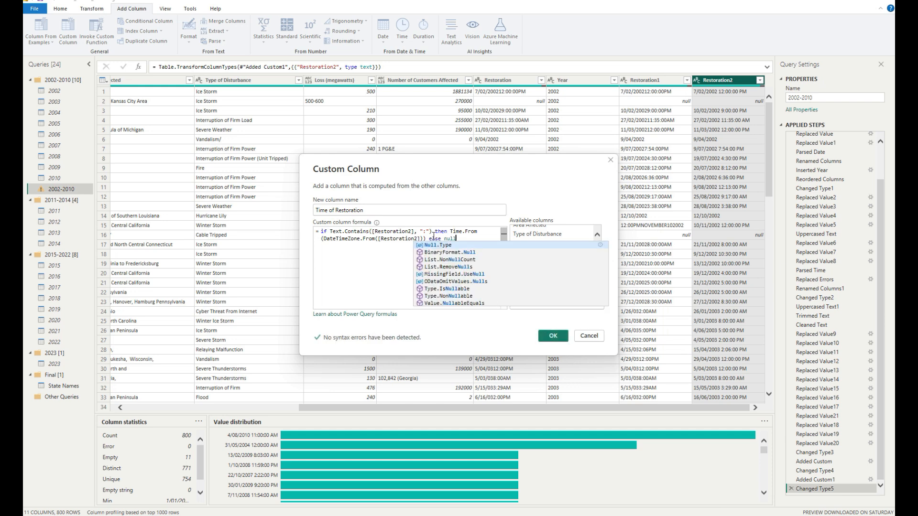
click(379, 275)
click(552, 337)
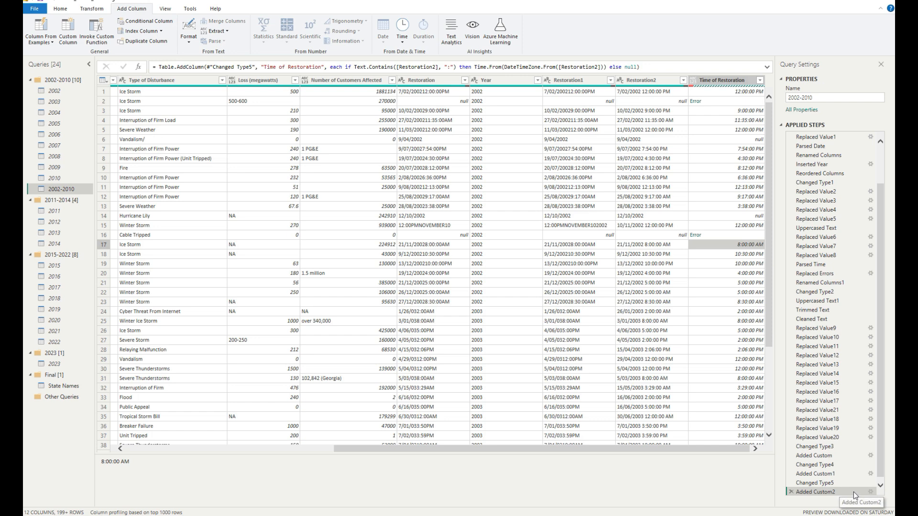
Step: Edit the Time of Restoration formula to begin with "if [Restoration2] = null then null else if" before the Text.Contains test
click(871, 492)
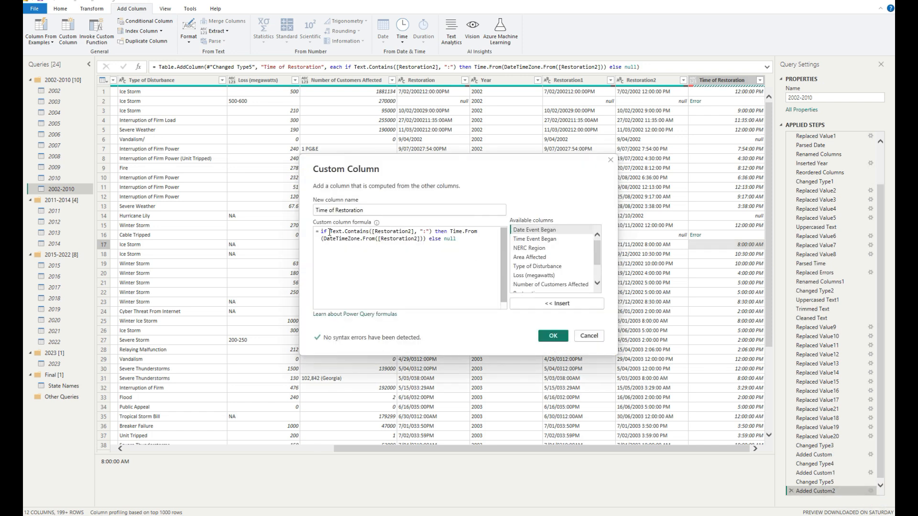
click(434, 232)
key(Return)
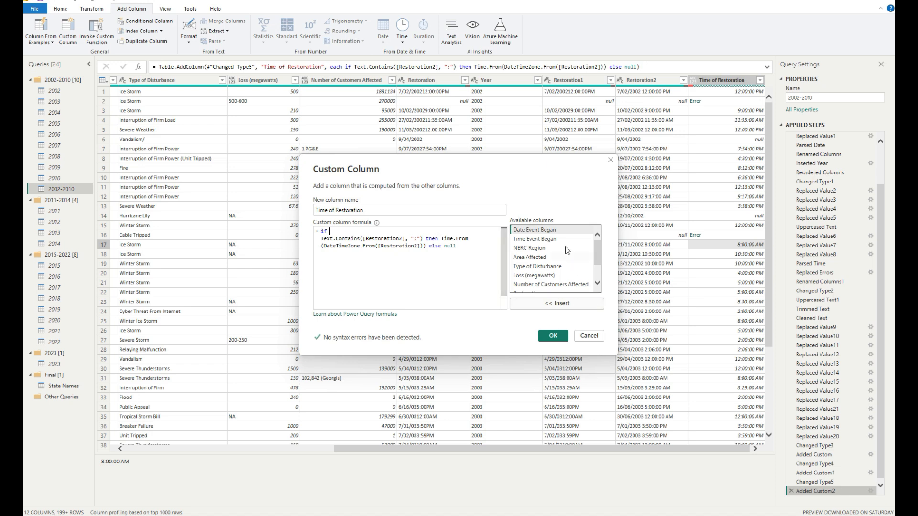
scroll(555, 258, down, 1)
double_click(536, 289)
text(= null th)
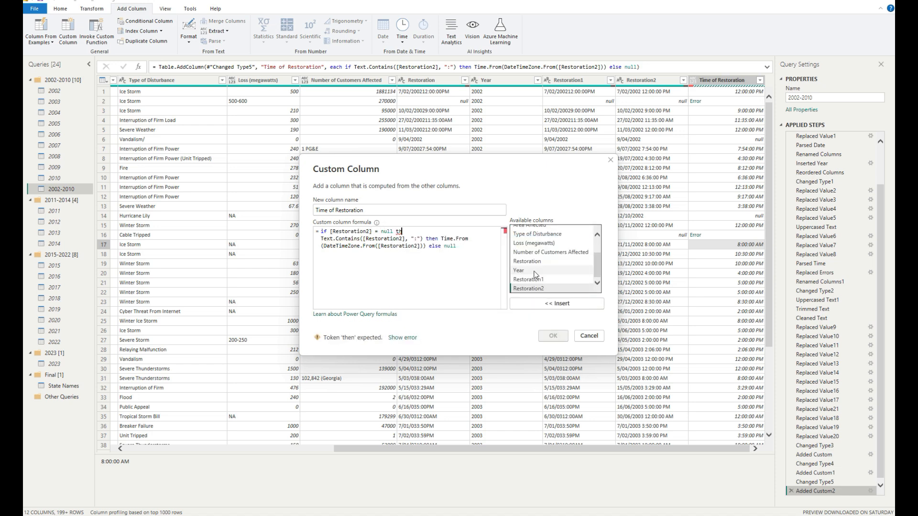
text(en null else if)
key(Escape)
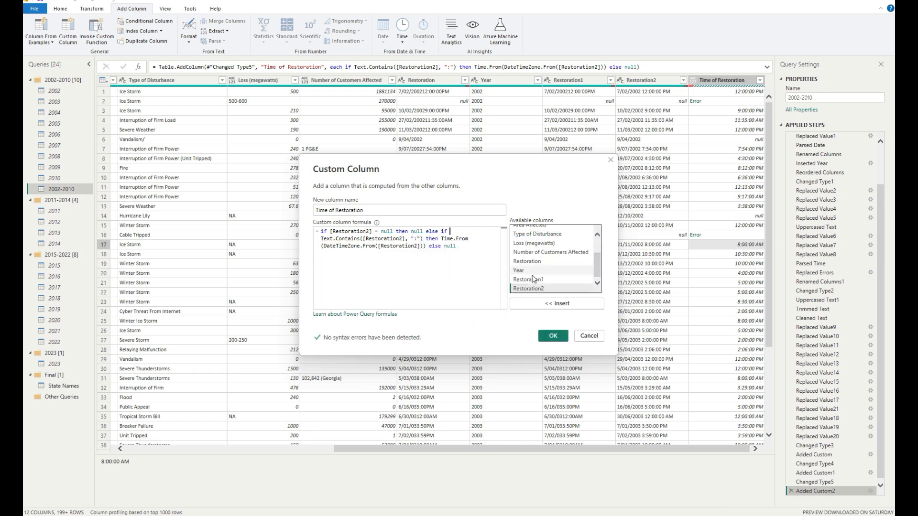
click(553, 336)
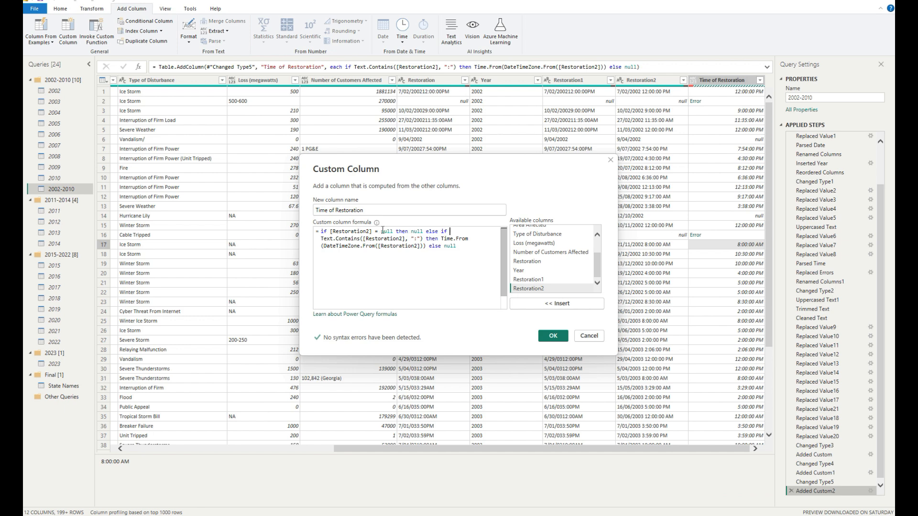
click(553, 337)
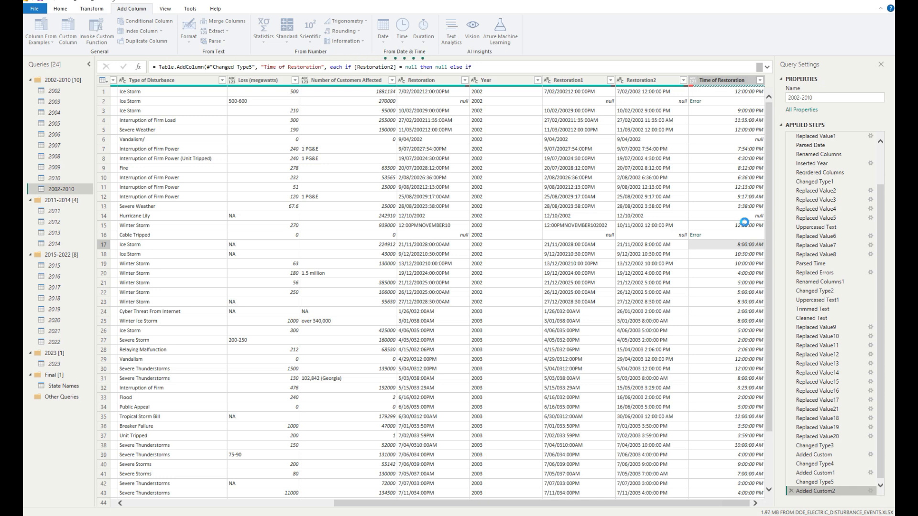
Step: Set the Time of Restoration column's data type to Time and parse the existing Restoration2 column as a date
click(694, 81)
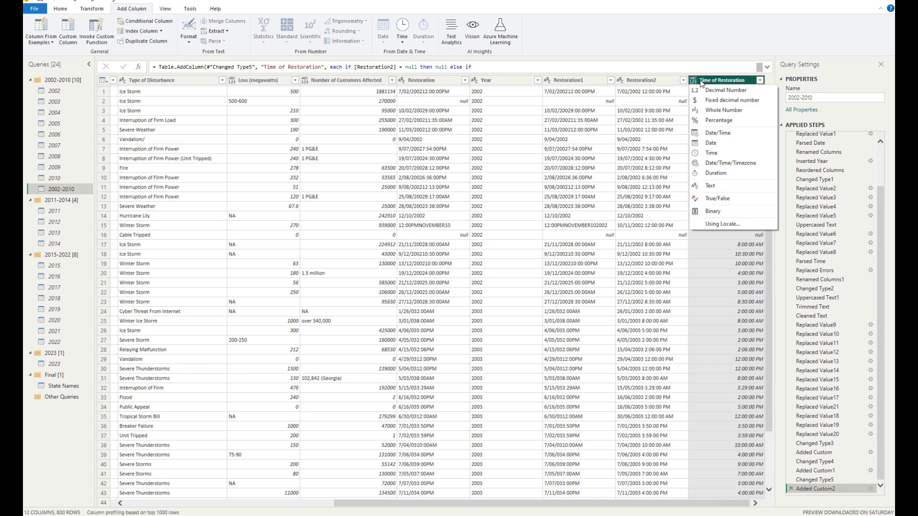
click(710, 153)
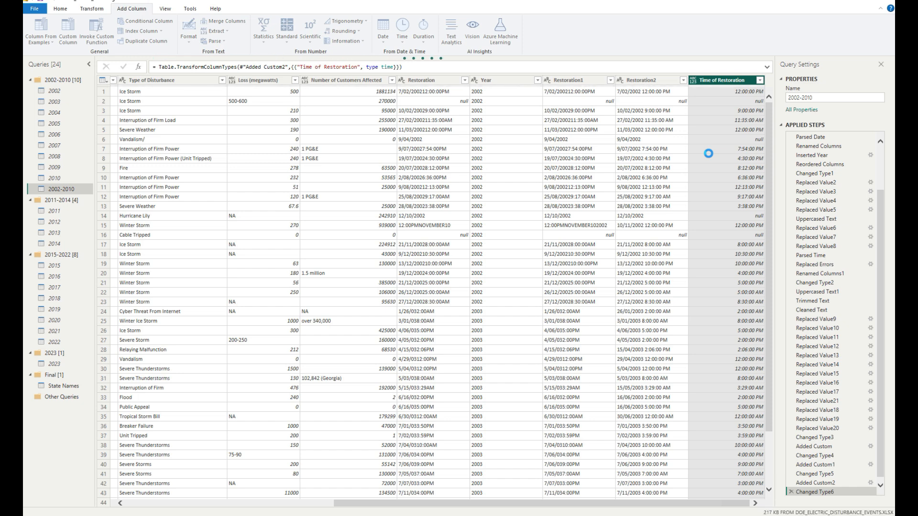
click(628, 81)
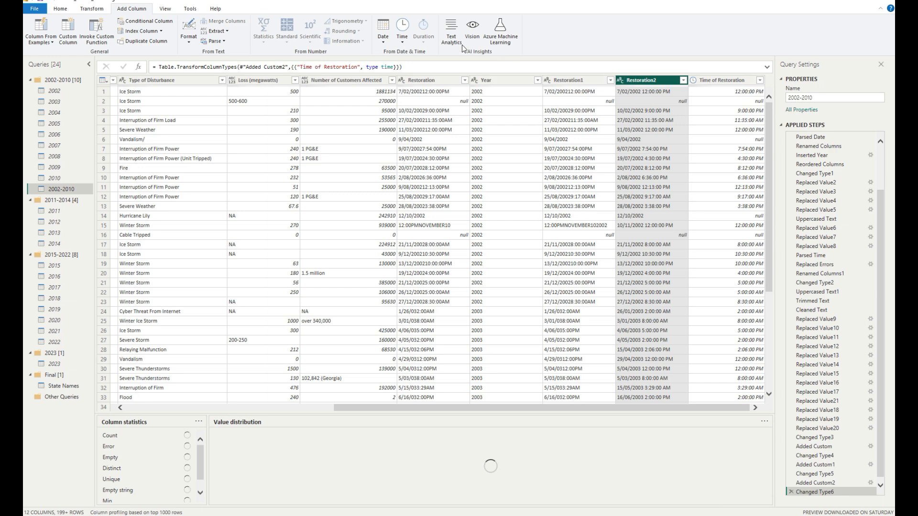
click(383, 38)
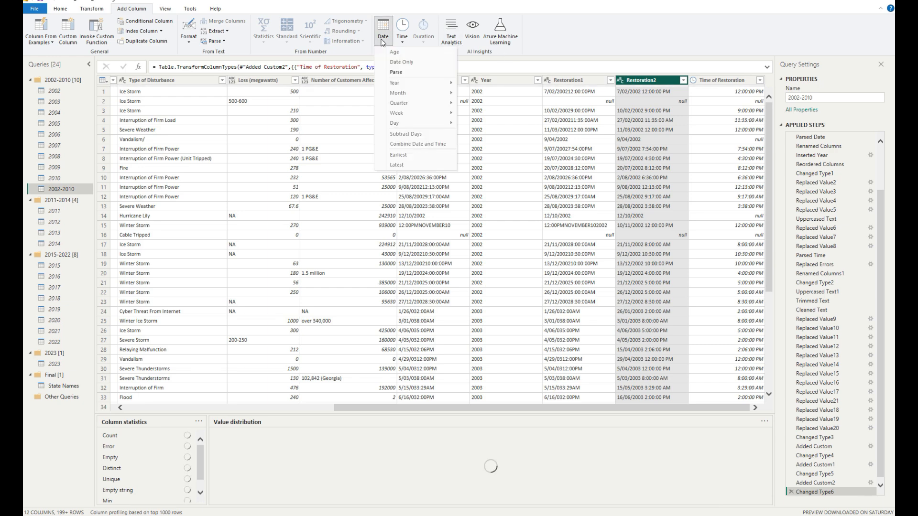
click(92, 8)
click(517, 43)
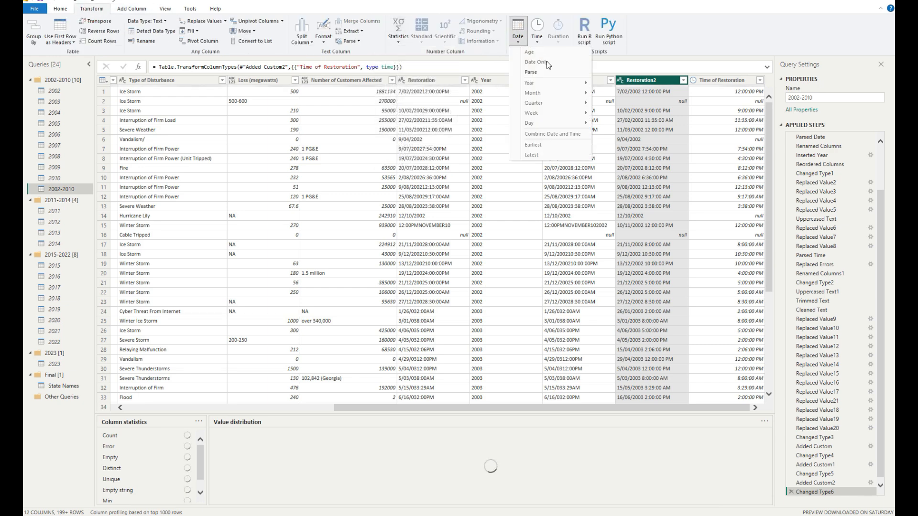
click(553, 72)
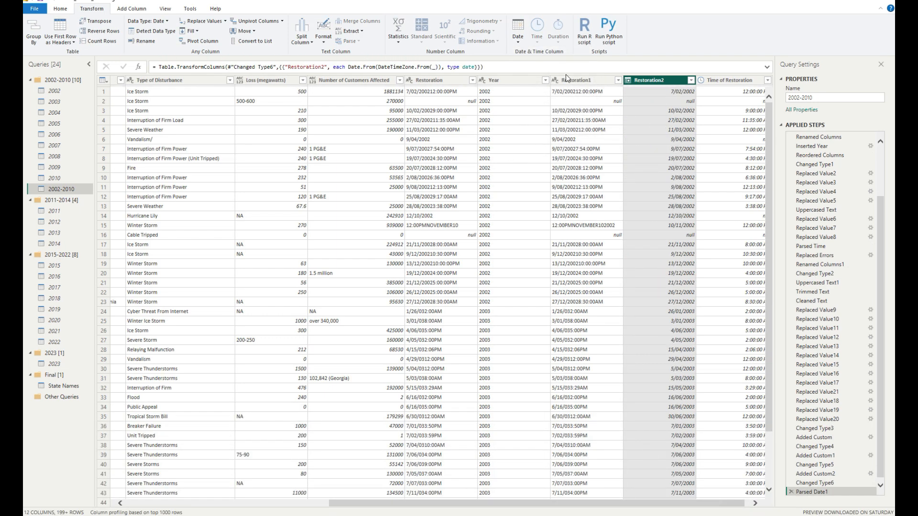
Step: Remove the Restoration, Year and Restoration1 columns from the 2002-2010 query
click(443, 81)
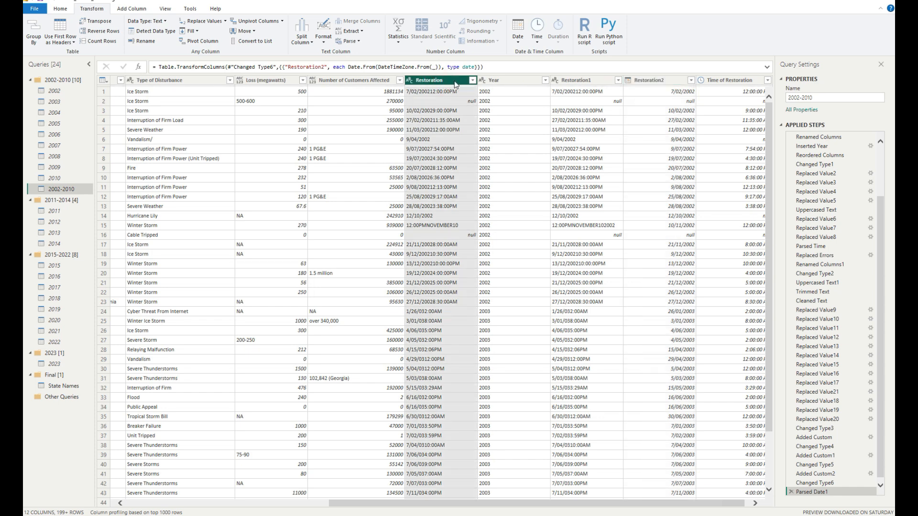
ctrl+click(508, 82)
ctrl+click(565, 81)
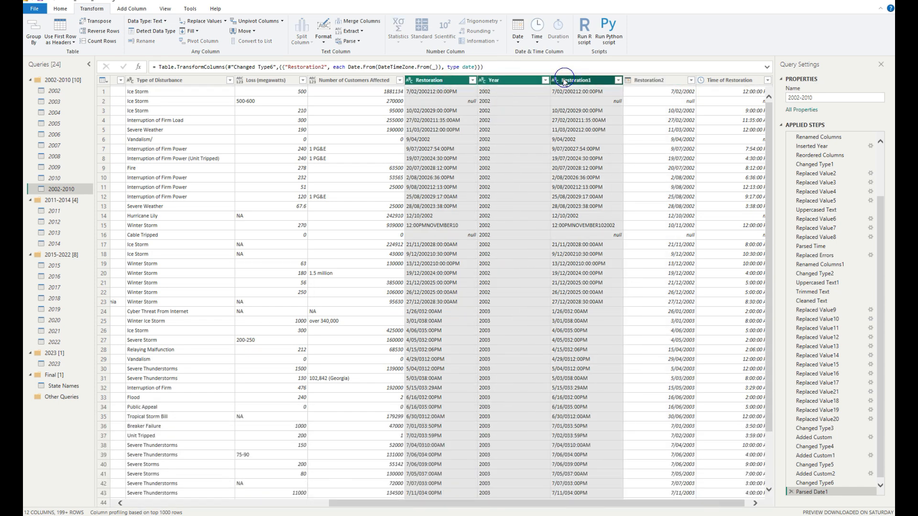
right_click(564, 82)
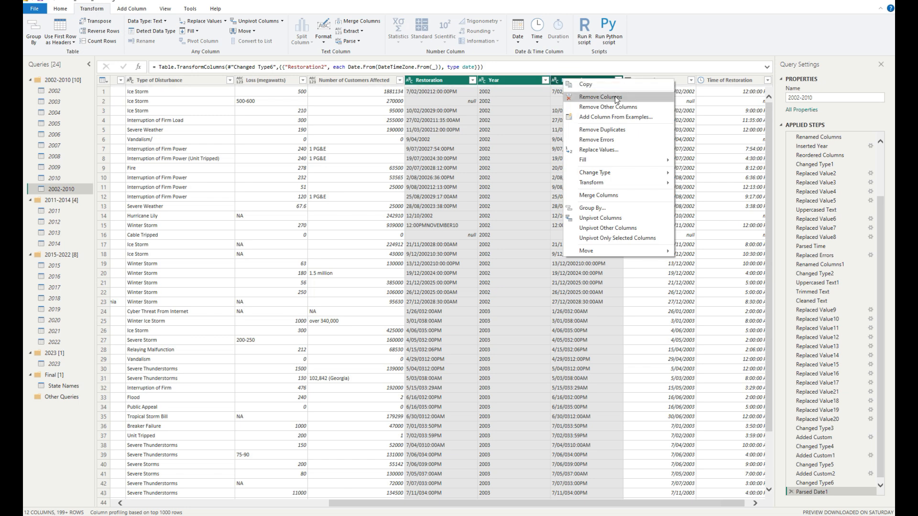
click(615, 96)
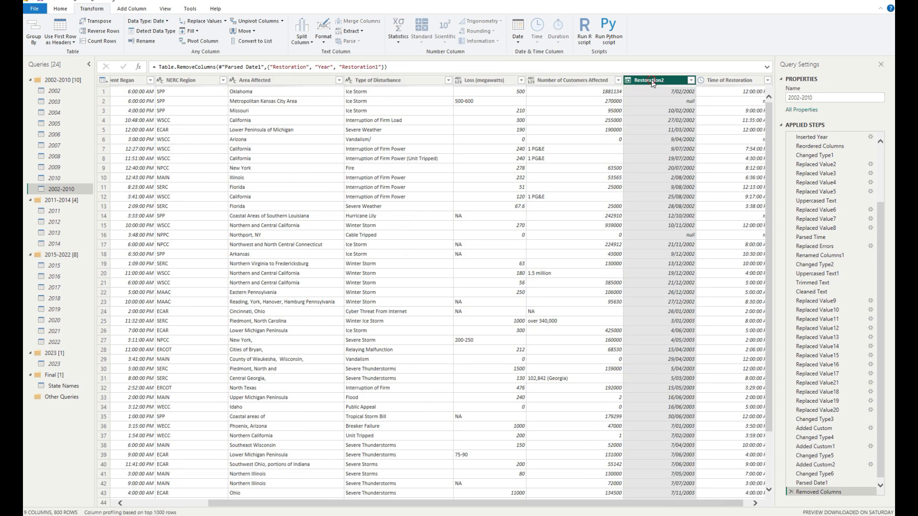
Step: Rename the Restoration2 column as Date of Restoration
double_click(653, 81)
text(Date of Re)
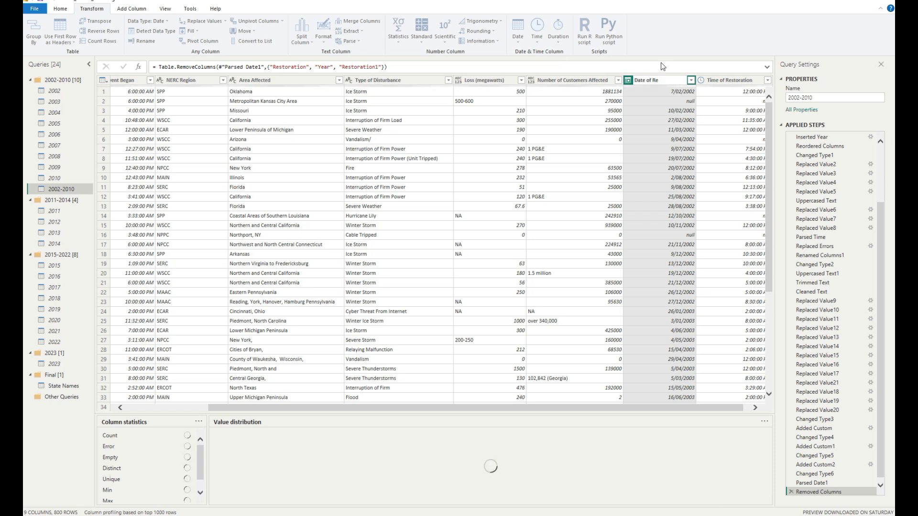
text(storation)
key(Return)
Step: Move the Date of Restoration and Time of Restoration columns together to directly after Time Event Began
ctrl+click(719, 80)
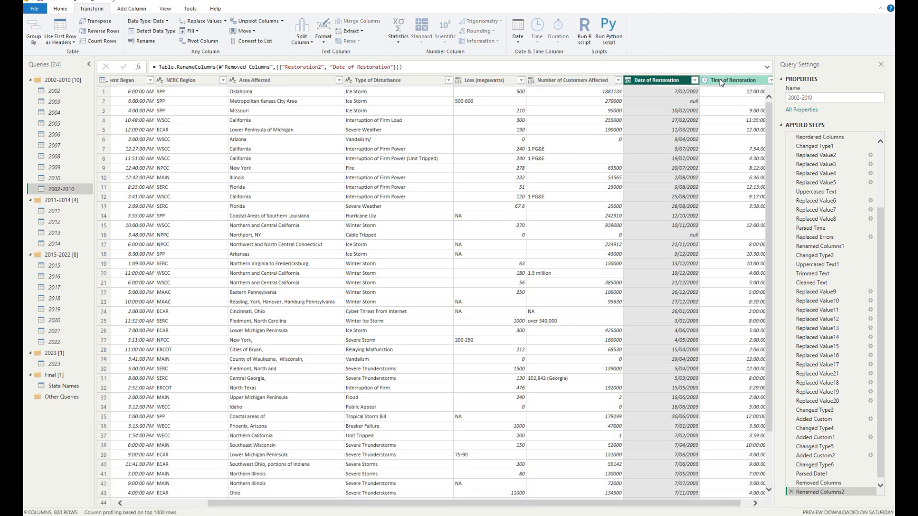
right_click(709, 80)
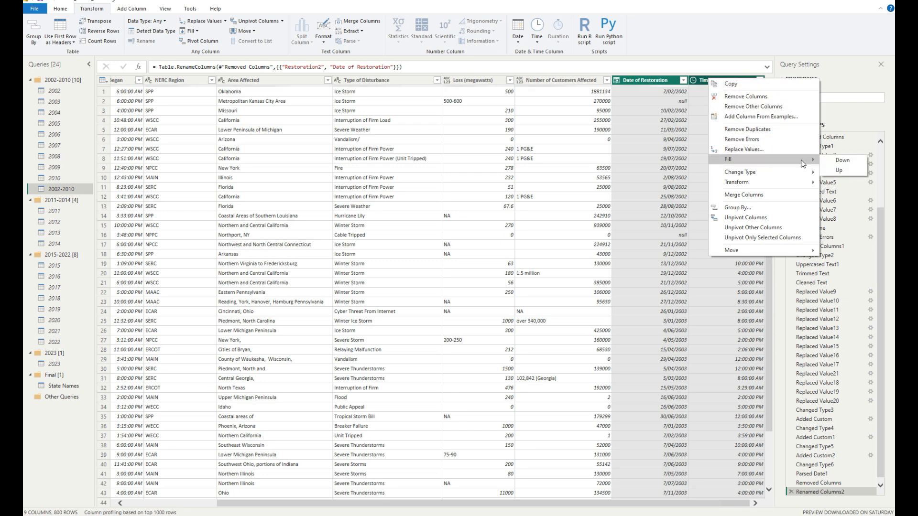
mouse_move(807, 250)
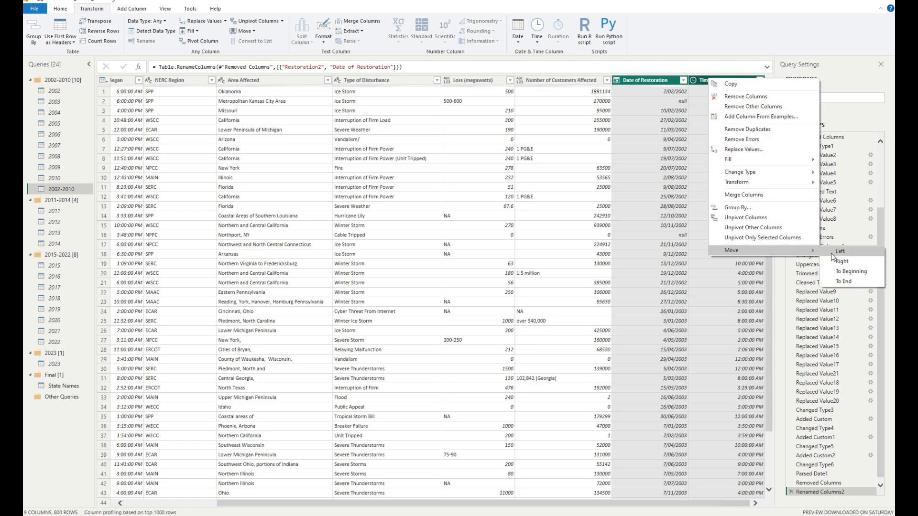
click(850, 269)
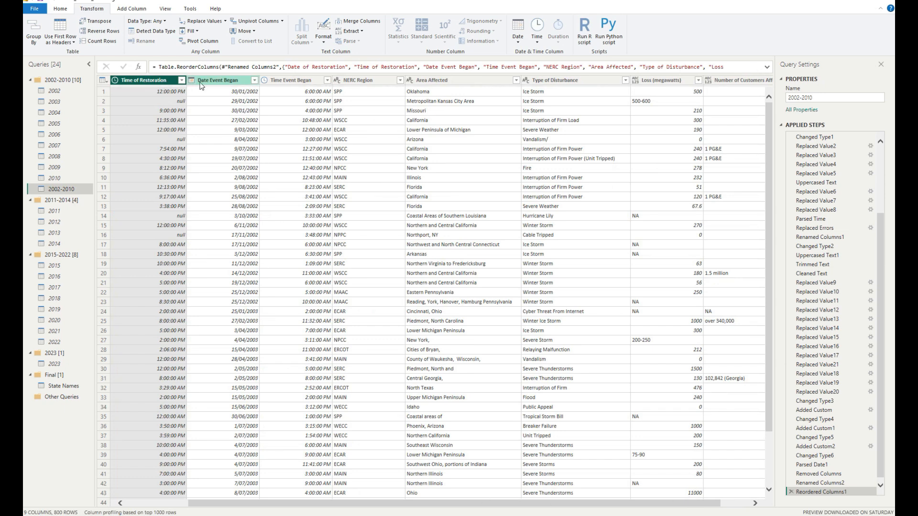
drag(147, 82, 355, 82)
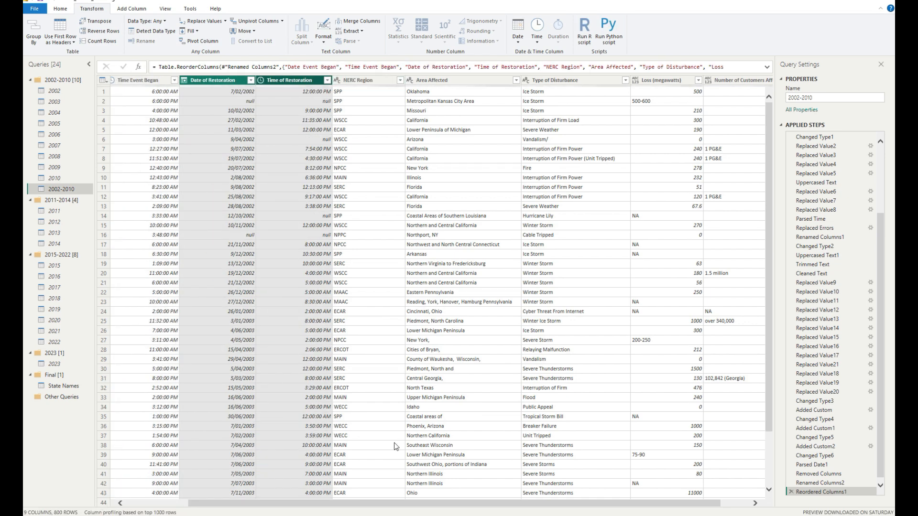
drag(436, 505, 349, 505)
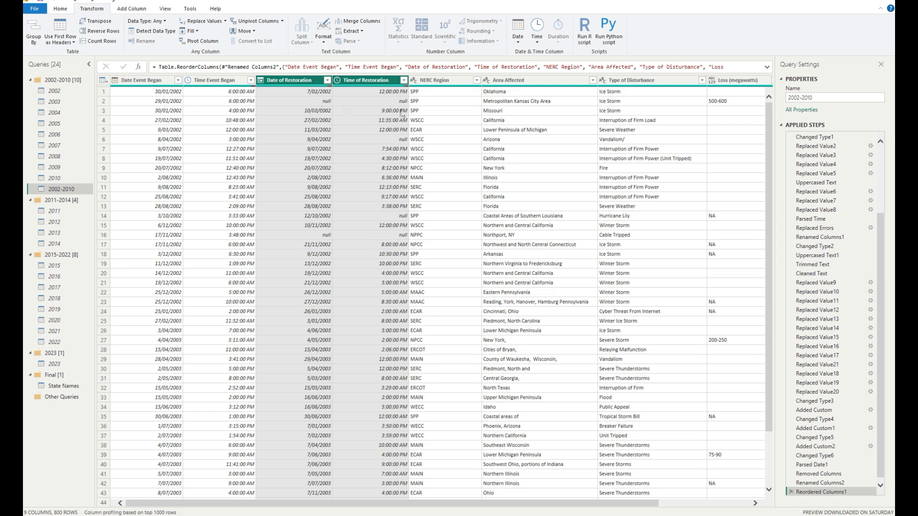
Step: Switch to the Excel workbook's Plan sheet, float its window over the query editor and show the column mapping table for each year range
drag(495, 504, 646, 506)
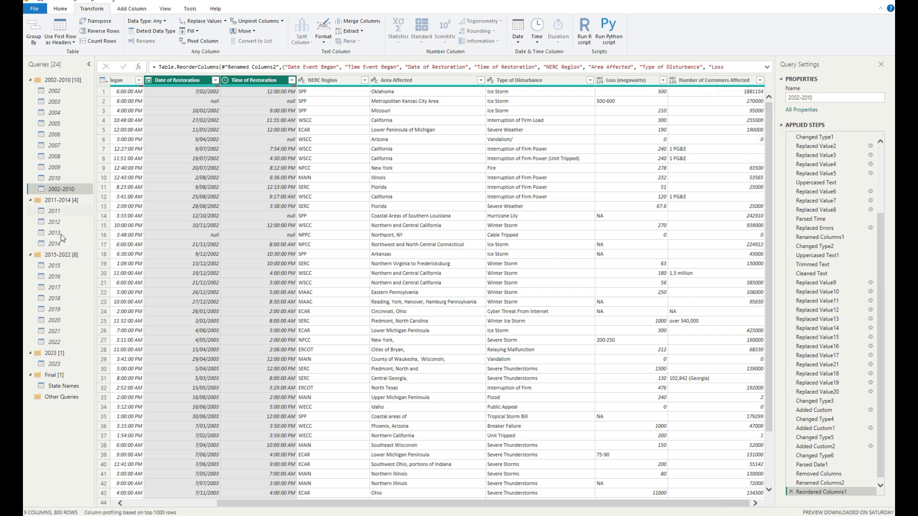
click(577, 514)
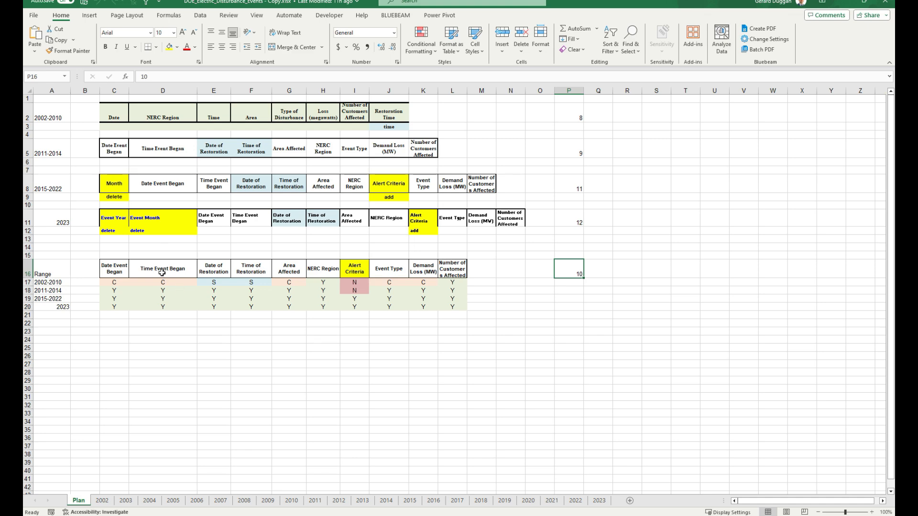
drag(564, 2, 548, 191)
scroll(436, 382, down, 3)
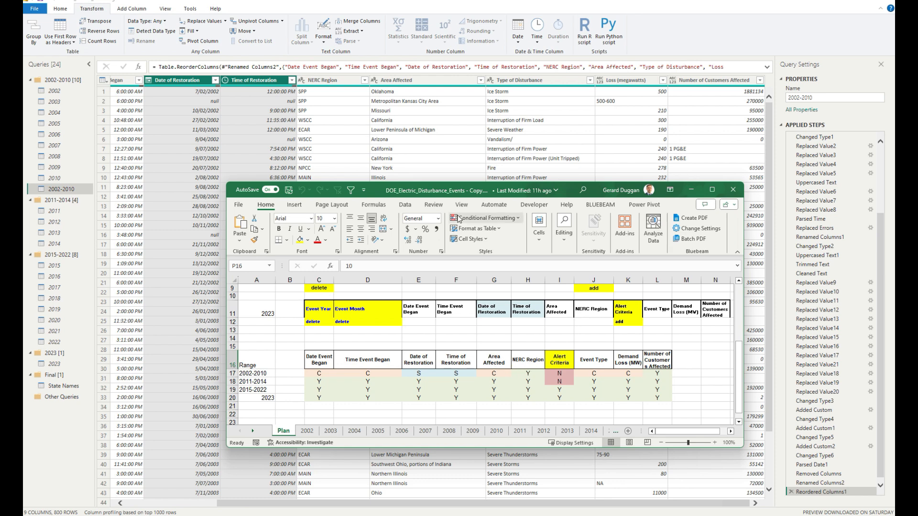
Step: Move the NERC Region column directly after Area Affected in the 2002-2010 query
click(691, 190)
drag(321, 77, 540, 106)
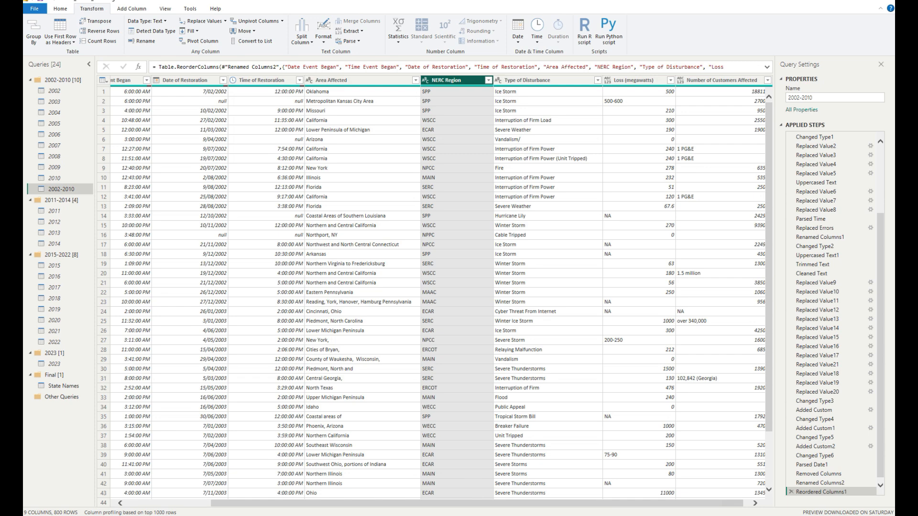
Step: Rename the Type of Disturbance column as Event Type to match the Plan sheet
click(592, 515)
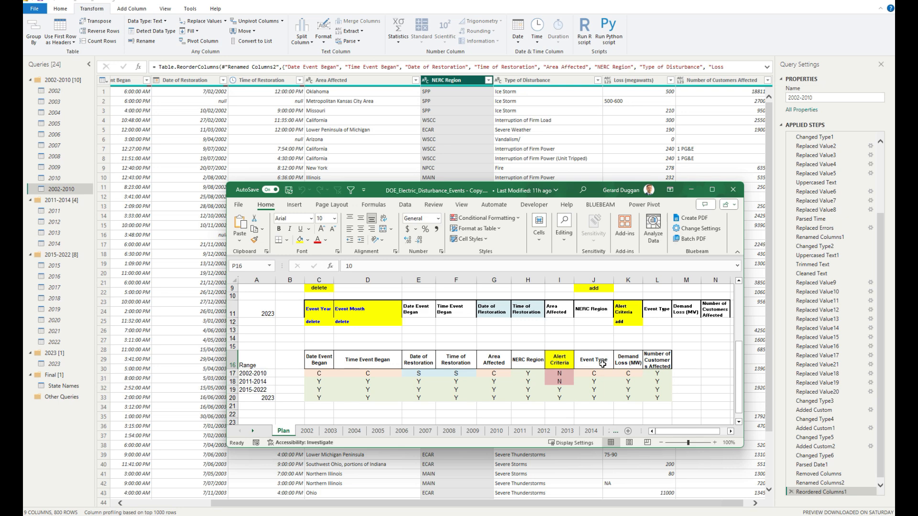
click(528, 81)
double_click(528, 81)
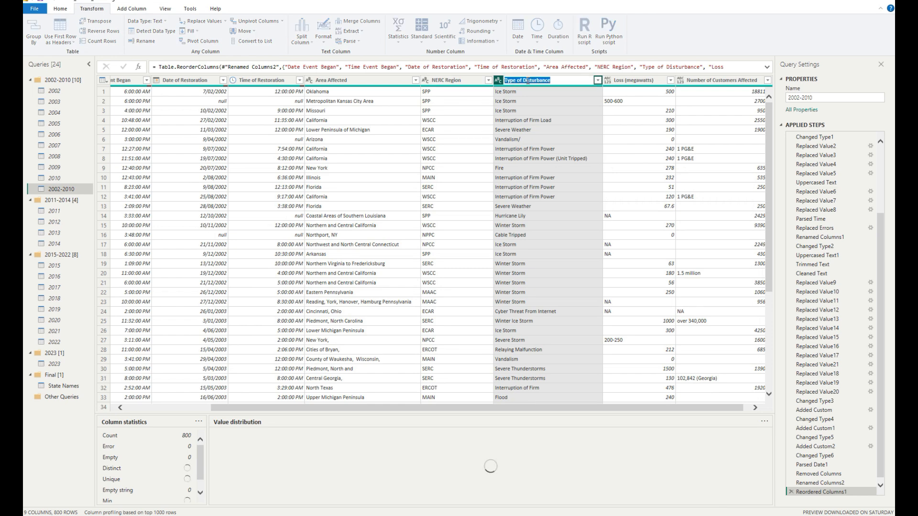
text(Event Type)
key(Return)
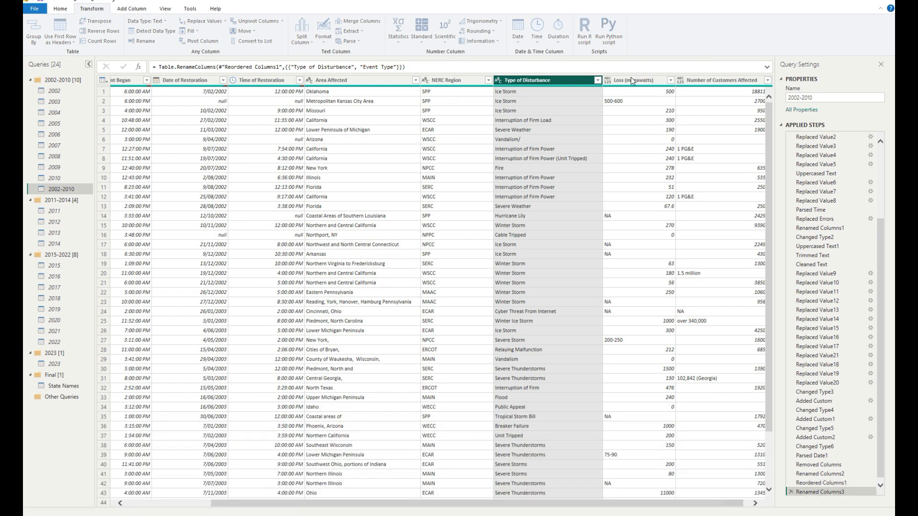
Step: Rename the Loss (megawatts) column as Demand Loss (MW) and check the naming against the Plan sheet
double_click(631, 80)
text(Demand Loss (MW))
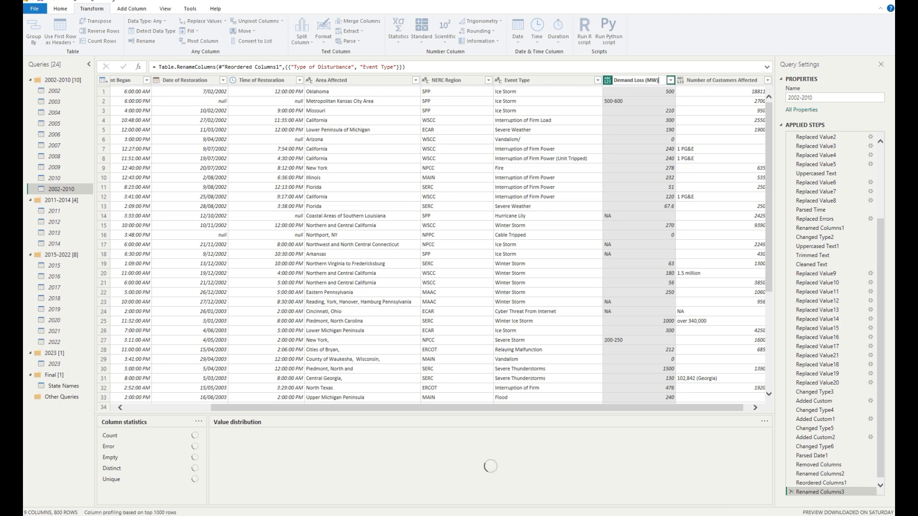
key(alt+Tab)
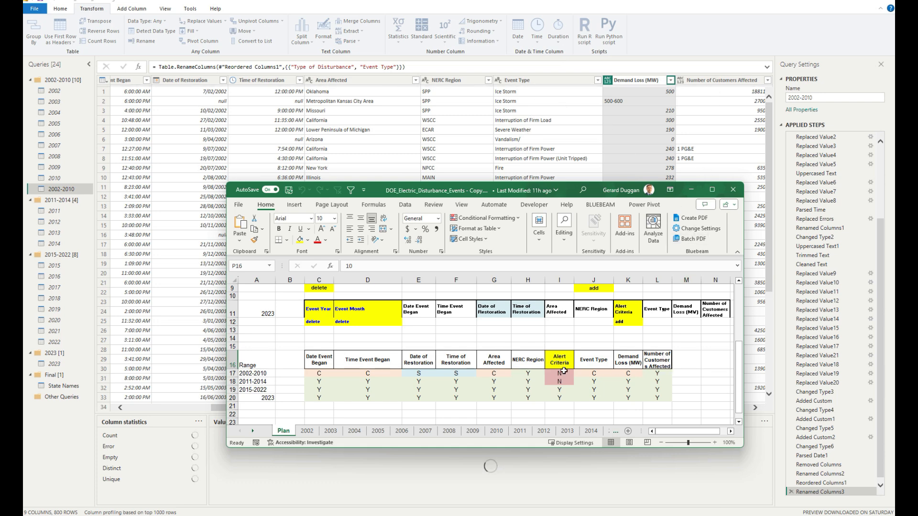
click(691, 190)
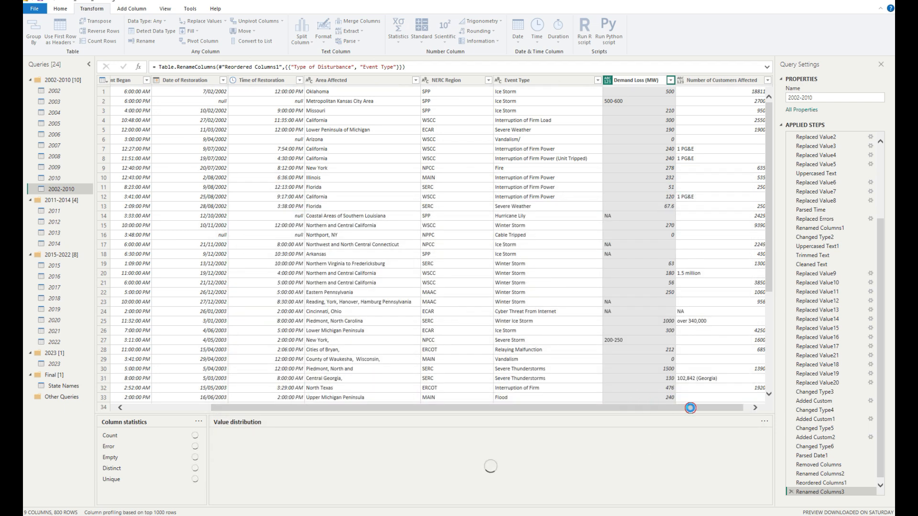
Step: Add a custom column named Alert Criteria with the formula null
click(131, 9)
click(68, 31)
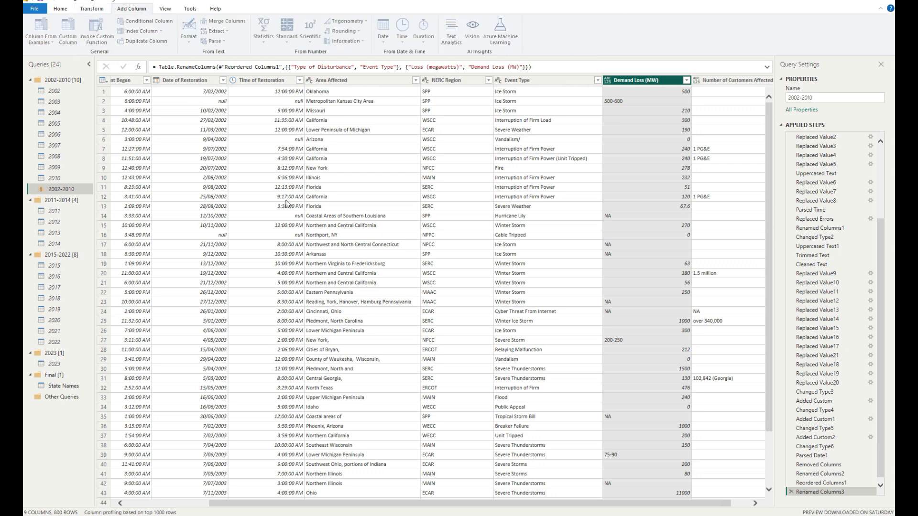
text(Alert Cri)
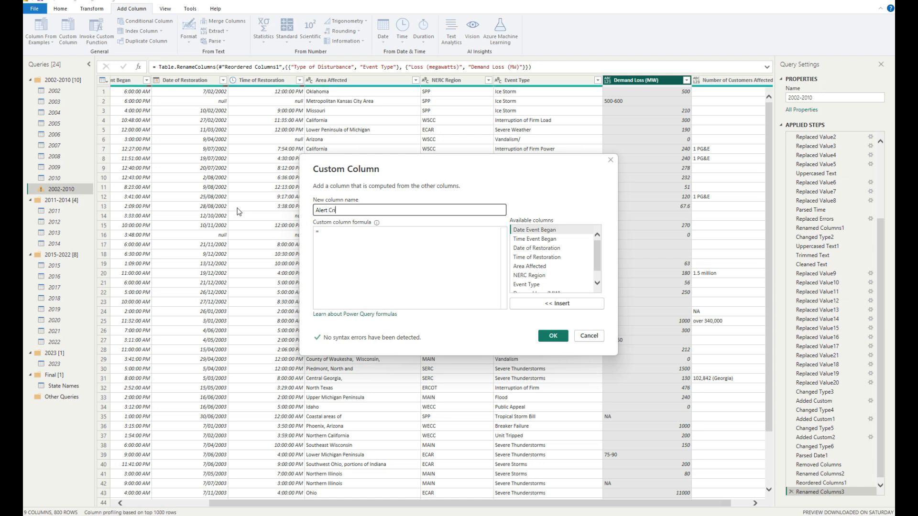
text(teria)
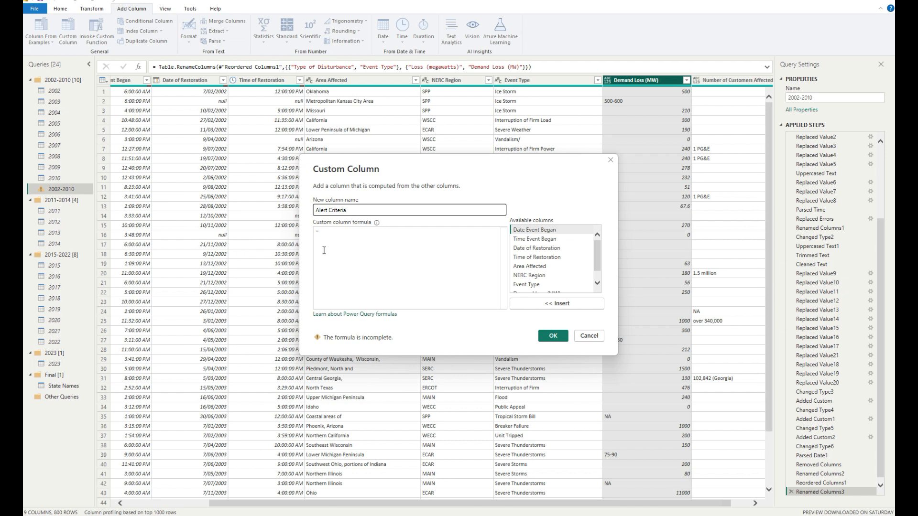
click(340, 233)
text(null)
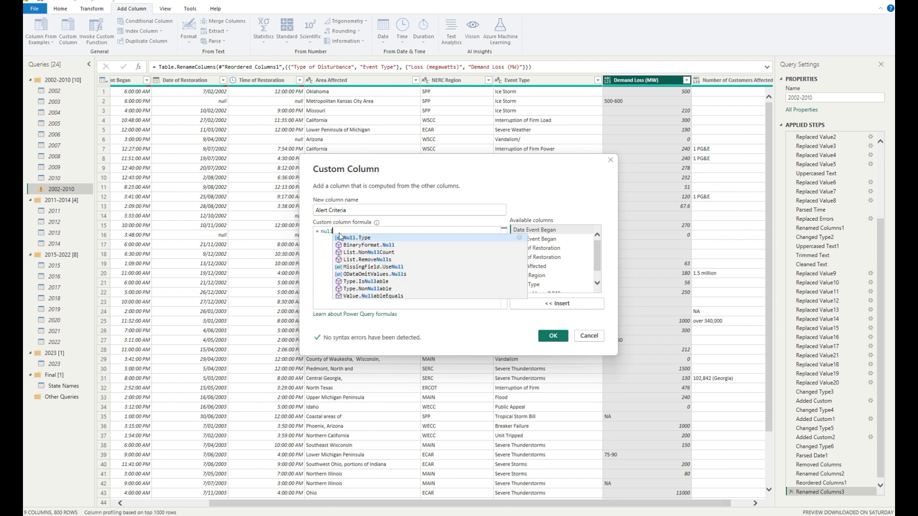
key(Escape)
click(553, 337)
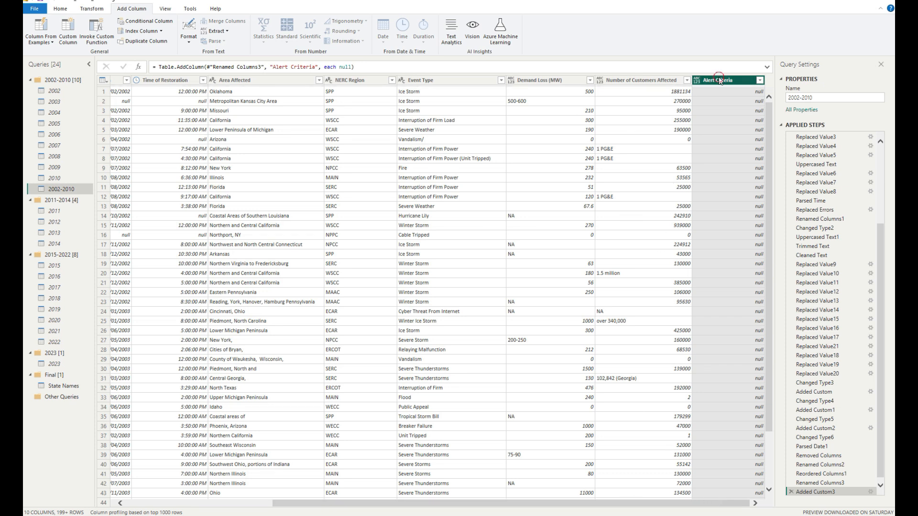
Step: Move the Alert Criteria column between NERC Region and Event Type, and check the full column order against the Plan sheet
drag(720, 81, 419, 98)
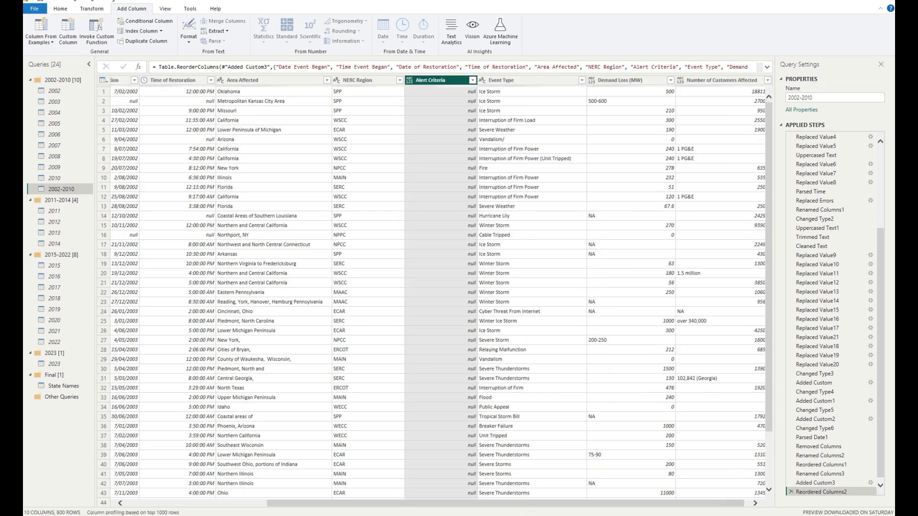
key(alt+Tab)
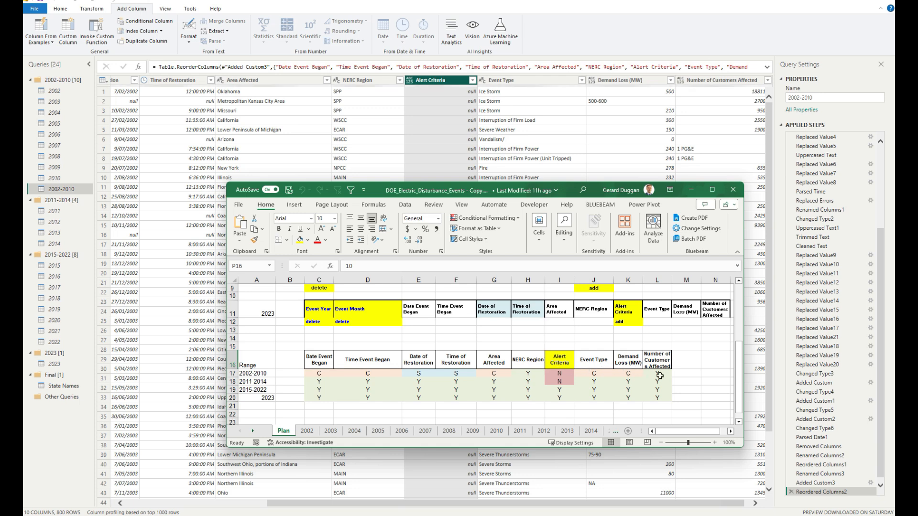
click(370, 80)
double_click(378, 80)
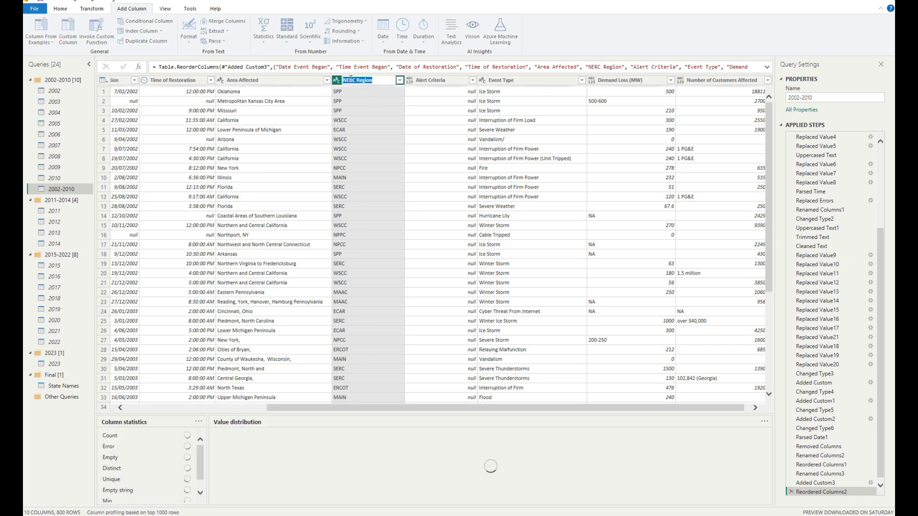
click(281, 84)
drag(485, 408, 316, 414)
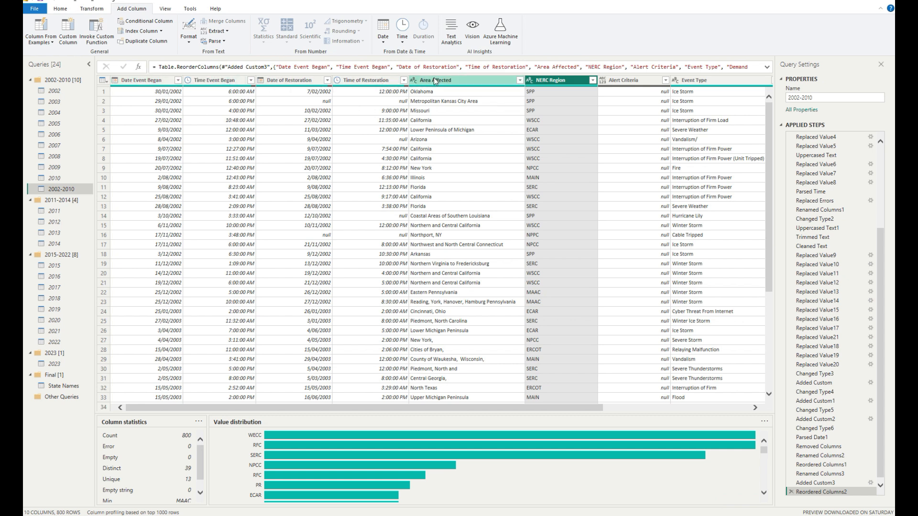
mouse_move(531, 406)
mouse_down()
mouse_move(657, 407)
mouse_move(521, 407)
mouse_up()
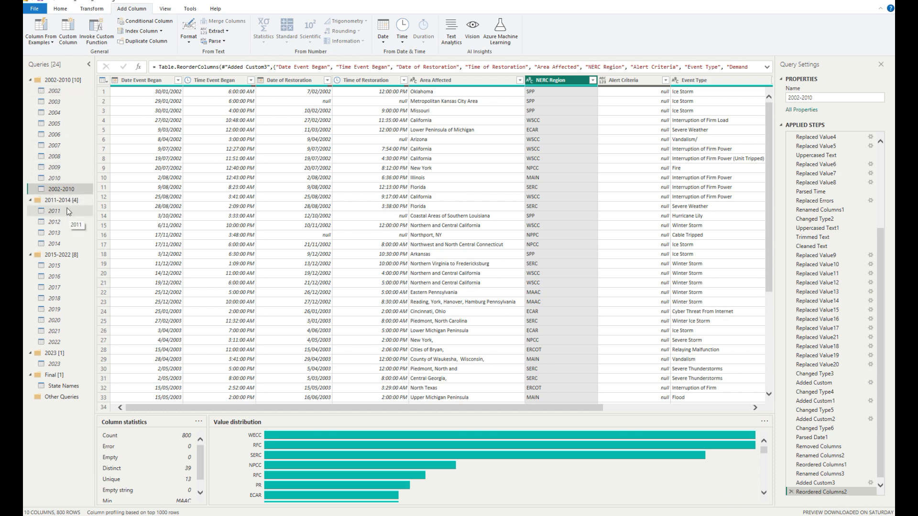
Step: Remove the Event Year and Event Month columns from the 2023 query, and compare the remaining columns with the Plan sheet
click(77, 365)
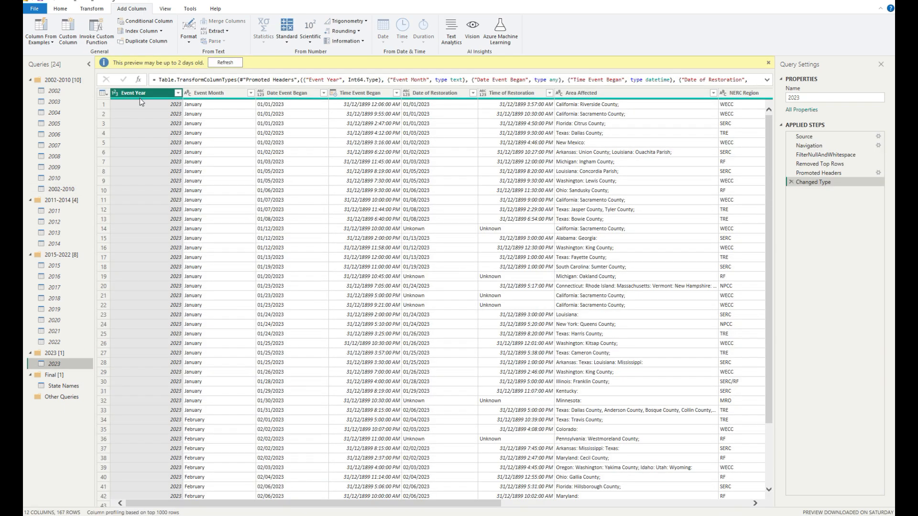
ctrl+click(213, 93)
right_click(213, 94)
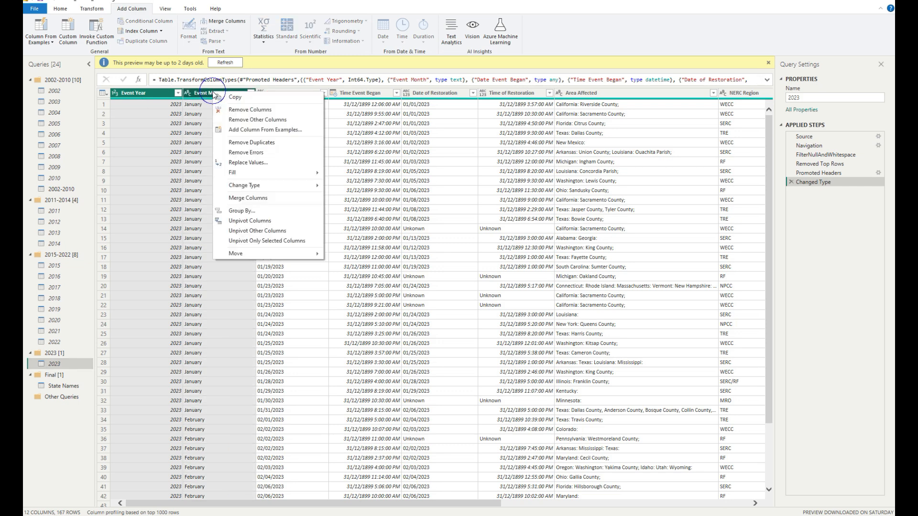
click(263, 113)
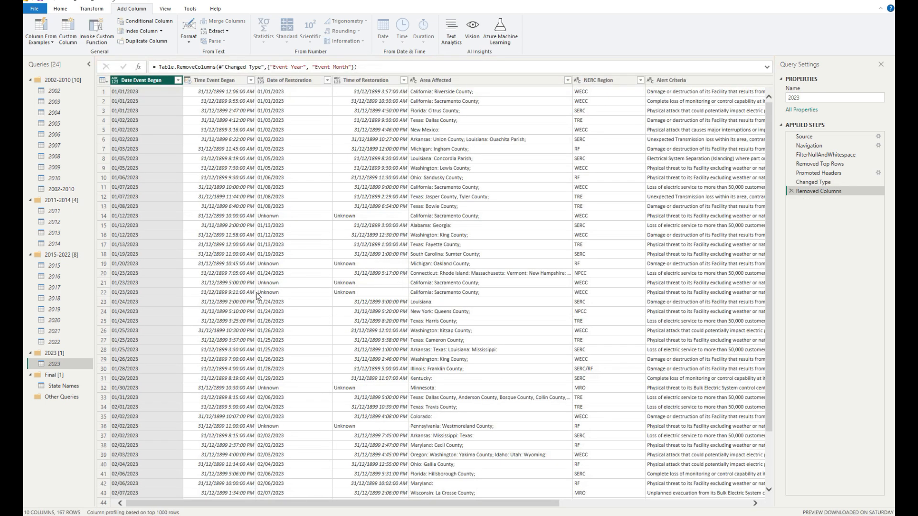
click(582, 515)
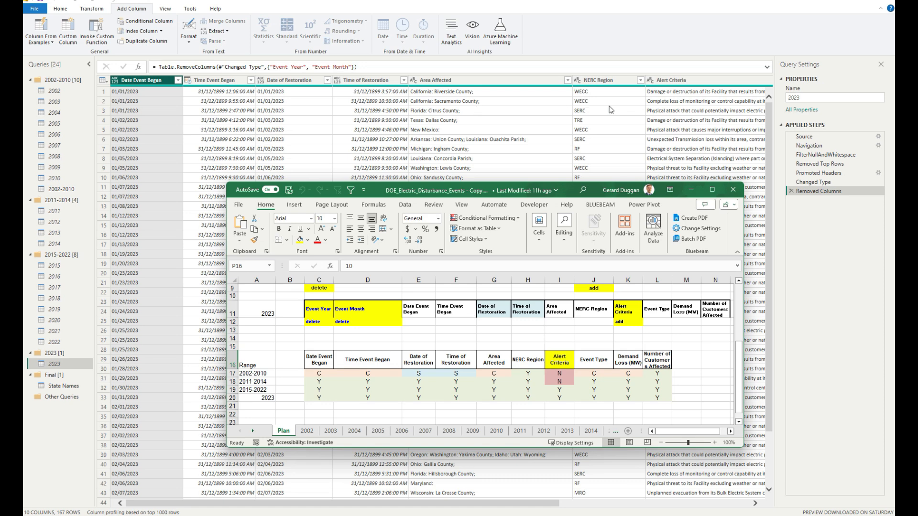
drag(542, 502, 740, 515)
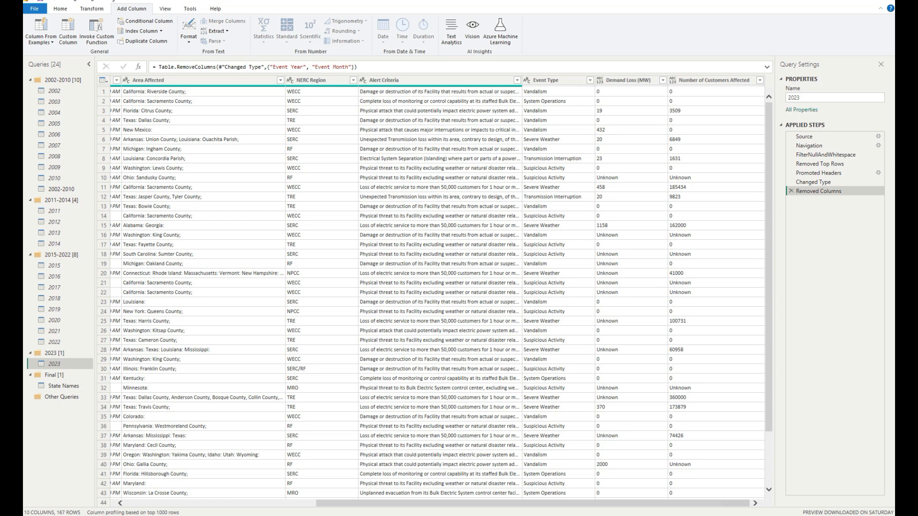
key(alt+Tab)
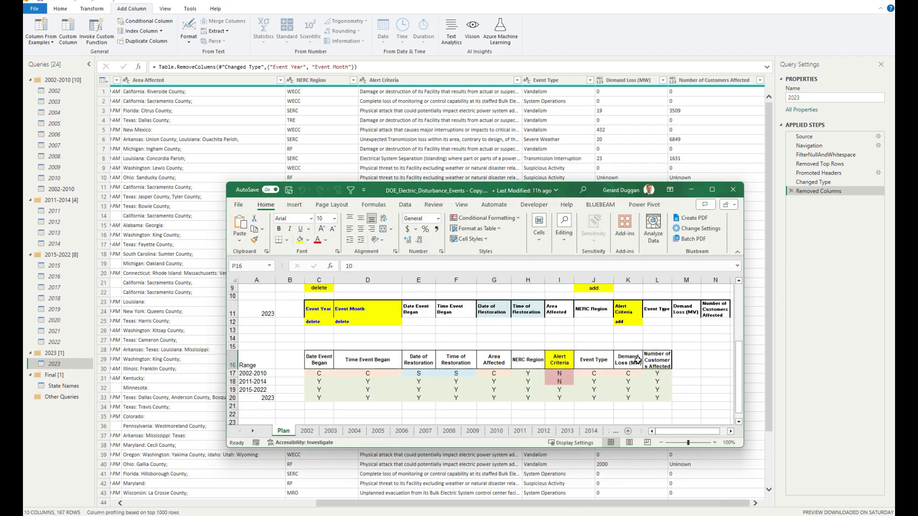
Step: Remove the Month column from the 2022 query, and compare the remaining columns with the 2015-2022 layout in the Plan sheet
click(67, 342)
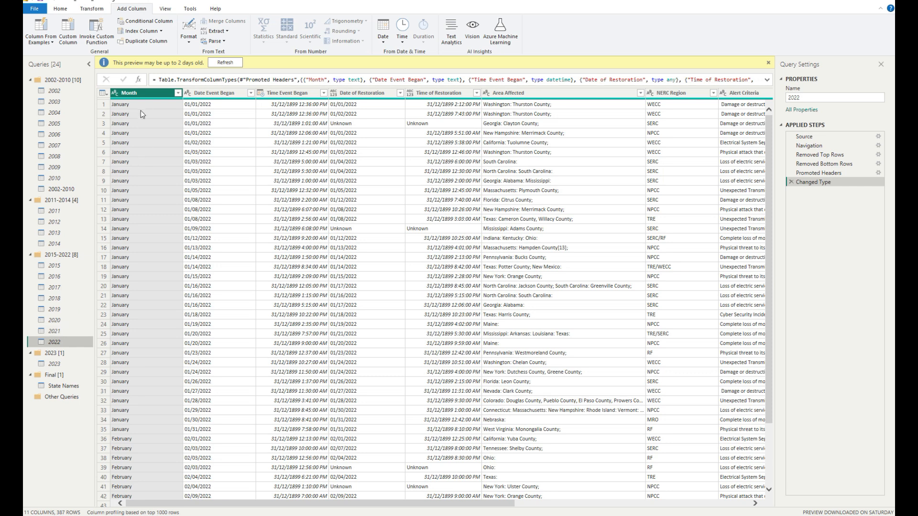
right_click(146, 97)
click(164, 113)
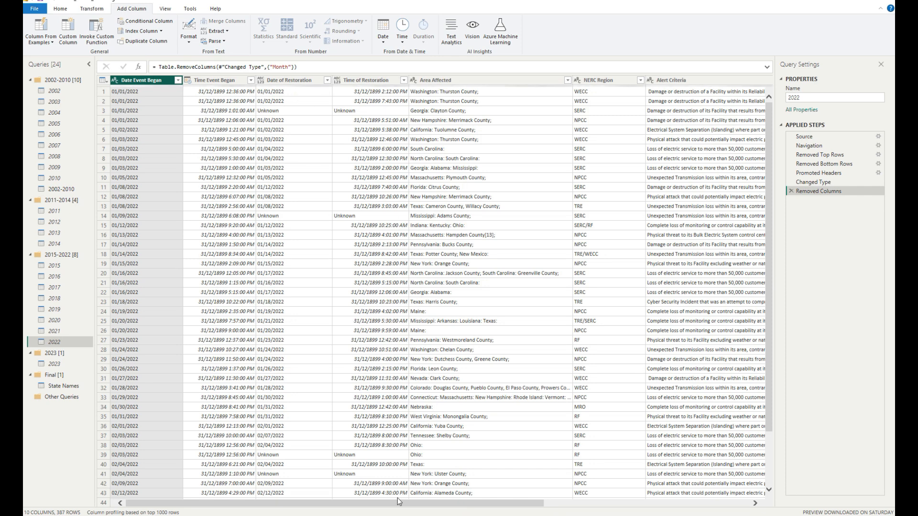
drag(400, 503, 625, 514)
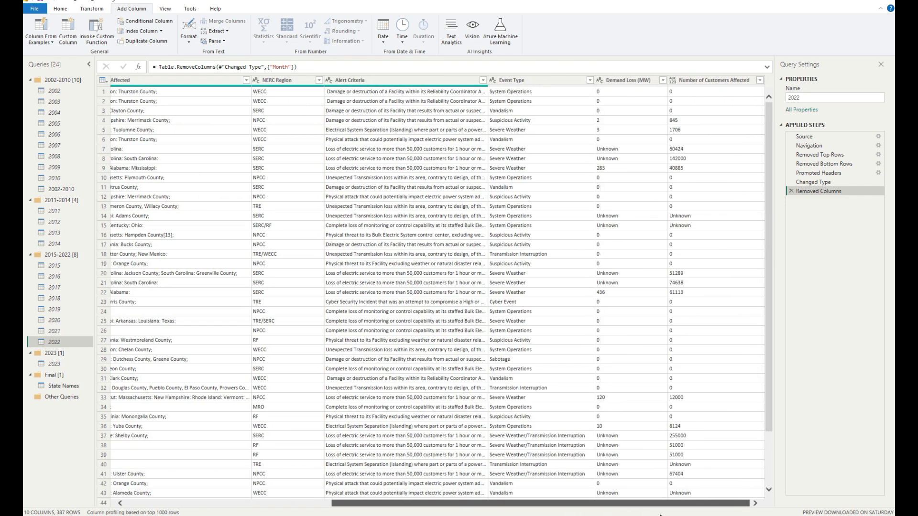
drag(499, 503, 293, 503)
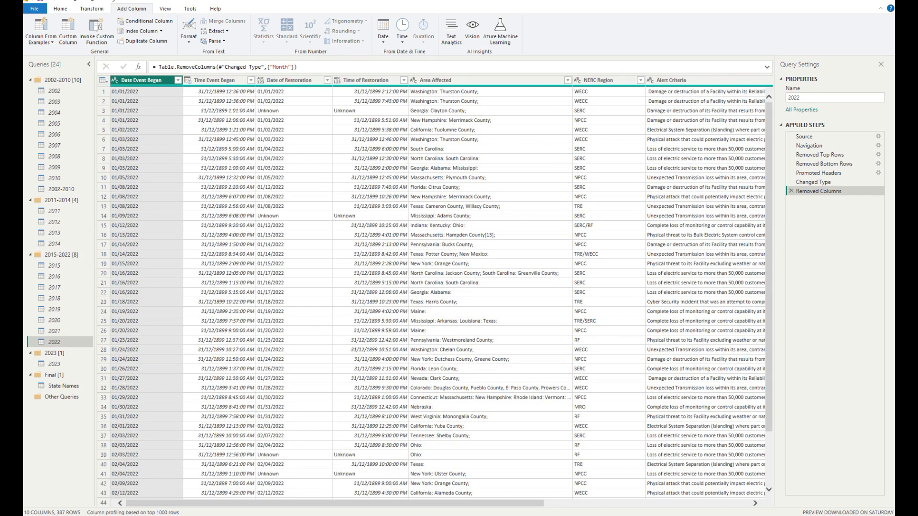
key(alt+Tab)
scroll(410, 363, up, 2)
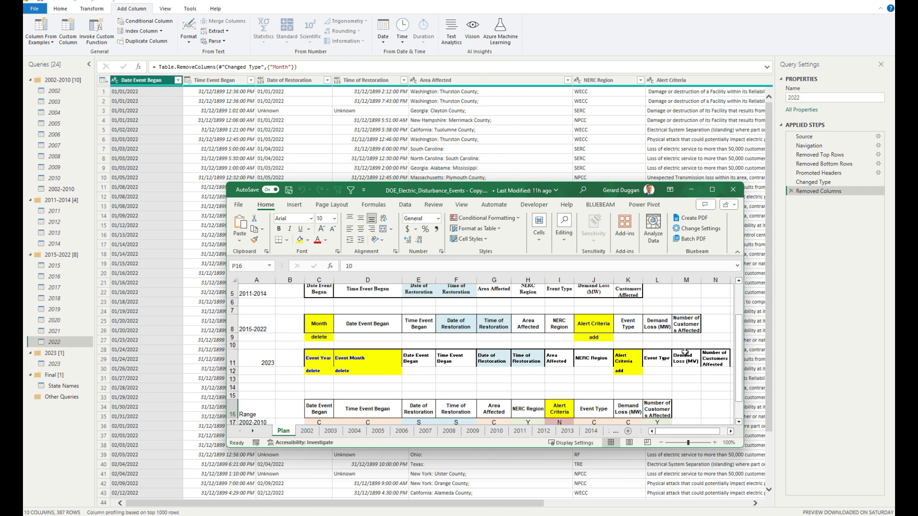
click(691, 190)
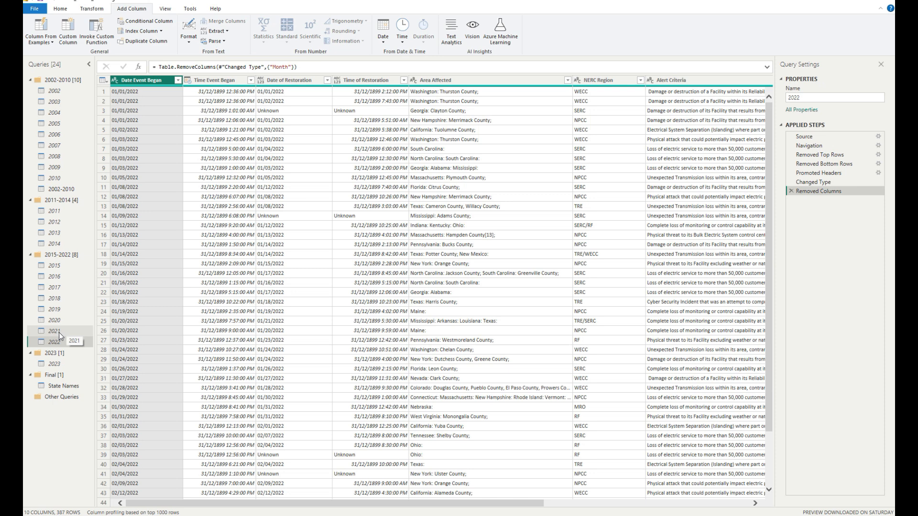
Step: Remove the Month column from the 2015 query and look through its remaining rows
click(54, 266)
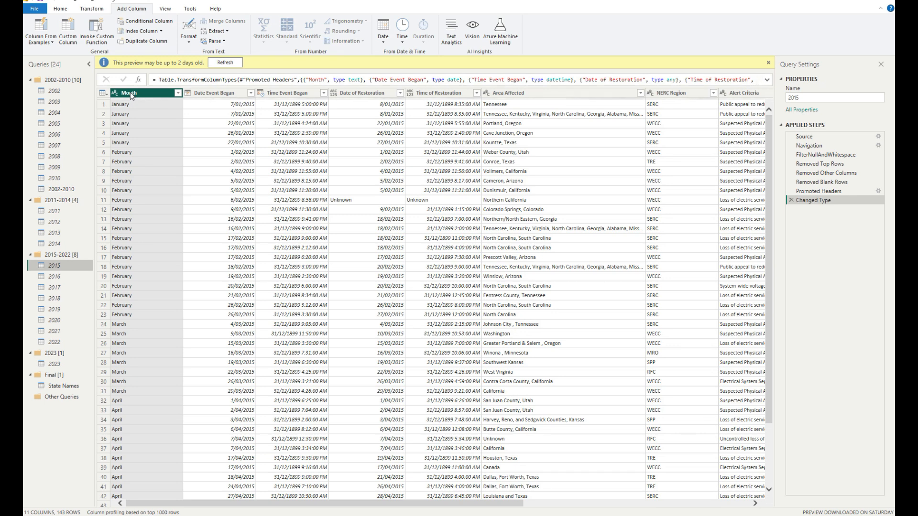
right_click(131, 94)
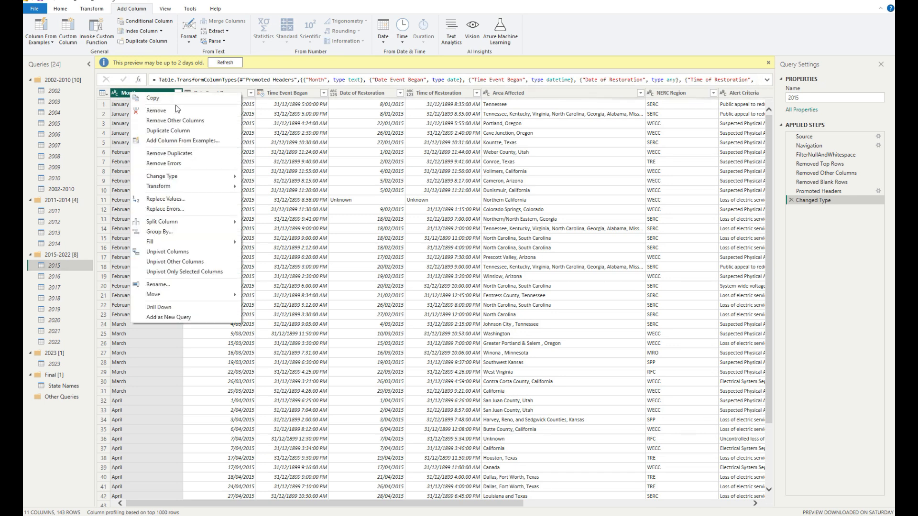
click(156, 110)
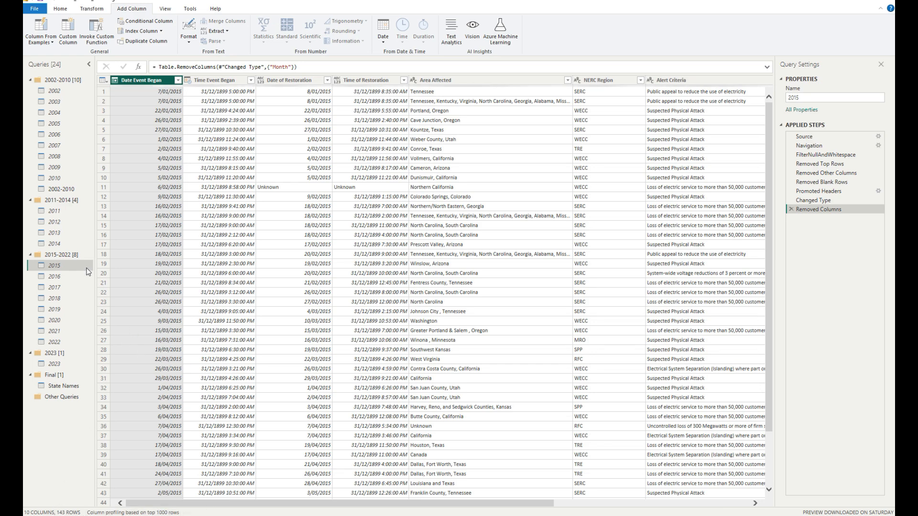
scroll(155, 277, down, 10)
scroll(167, 311, up, 8)
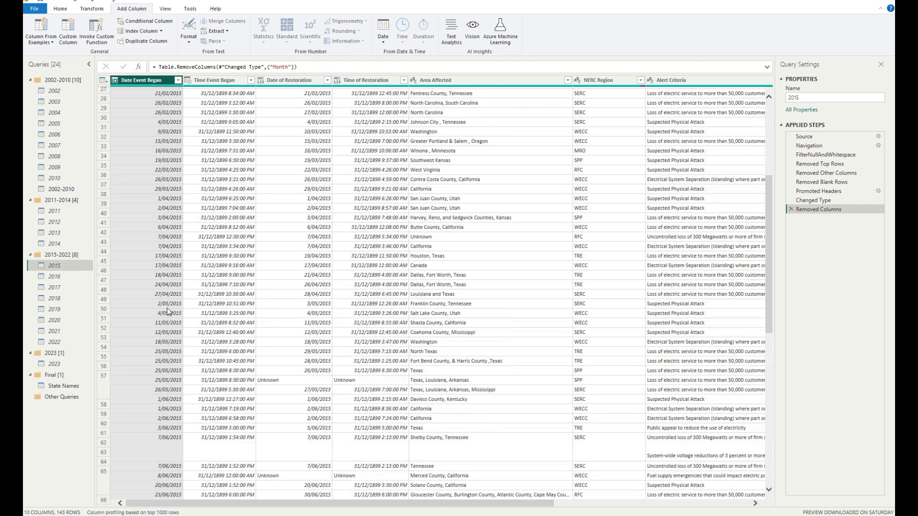
Step: Examine the 2011 query's columns against the layout in the Excel workbook's Plan sheet
click(61, 211)
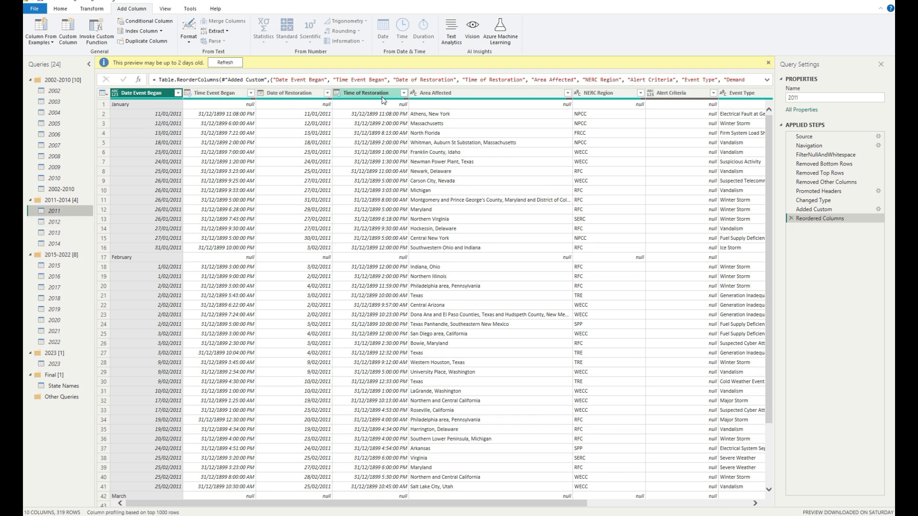
drag(361, 502, 523, 502)
click(580, 515)
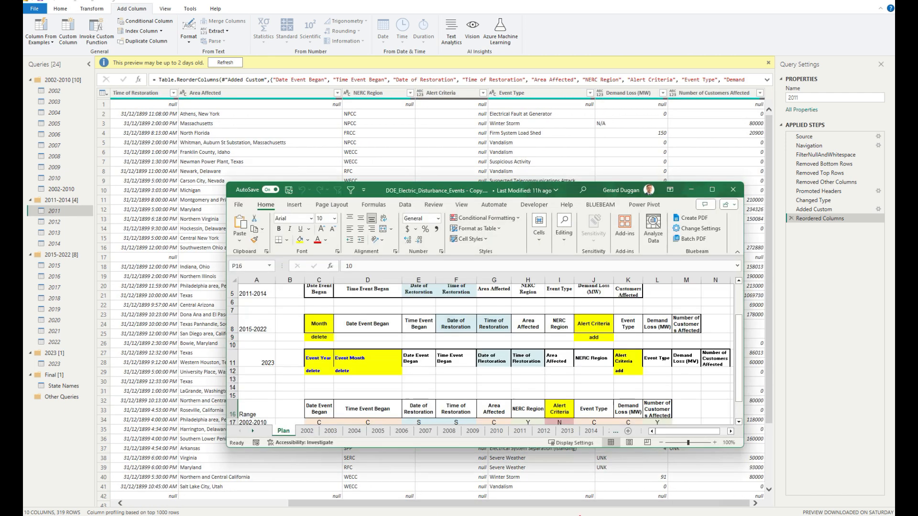
Step: Select the 2011 through 2014 queries and start appending queries as a new query
scroll(361, 349, up, 1)
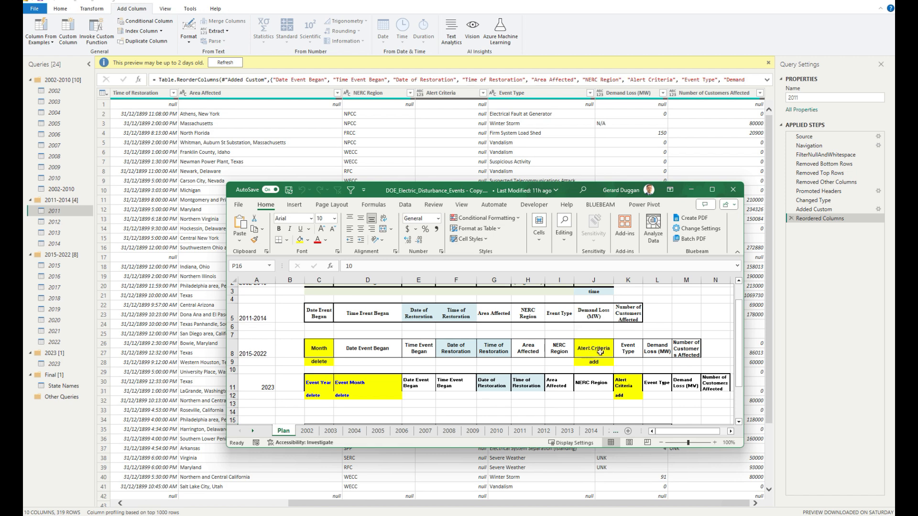
click(57, 212)
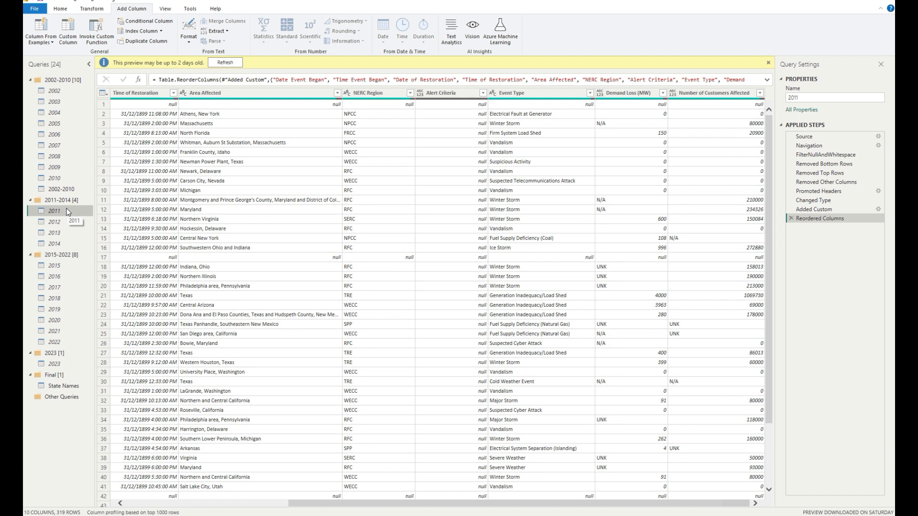
click(60, 244)
click(62, 211)
shift+click(58, 243)
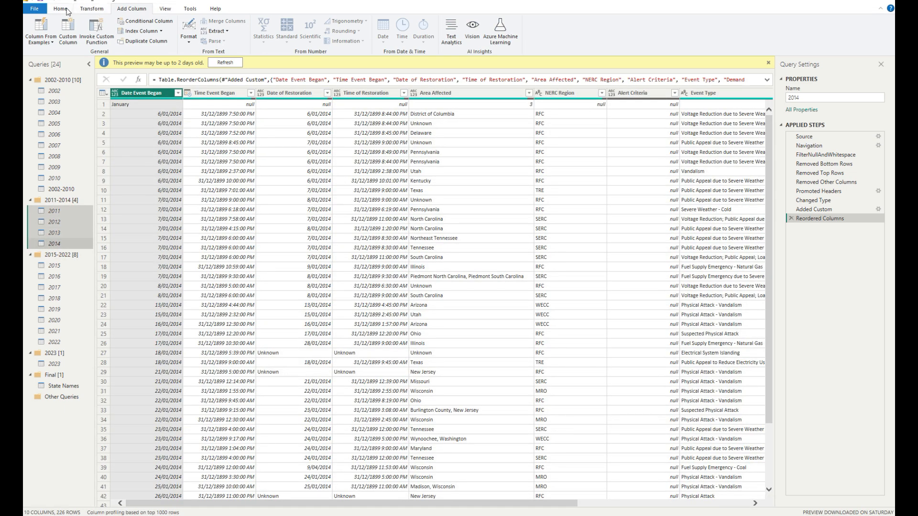
click(61, 8)
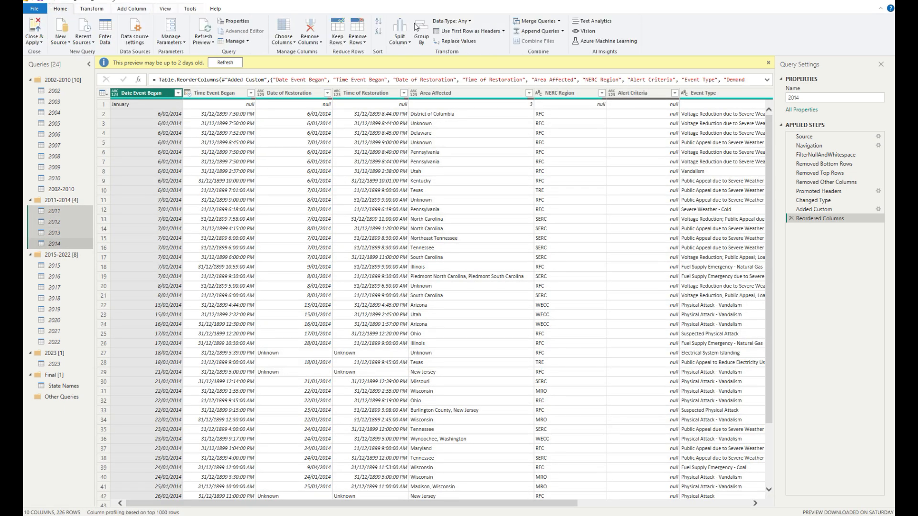
click(563, 32)
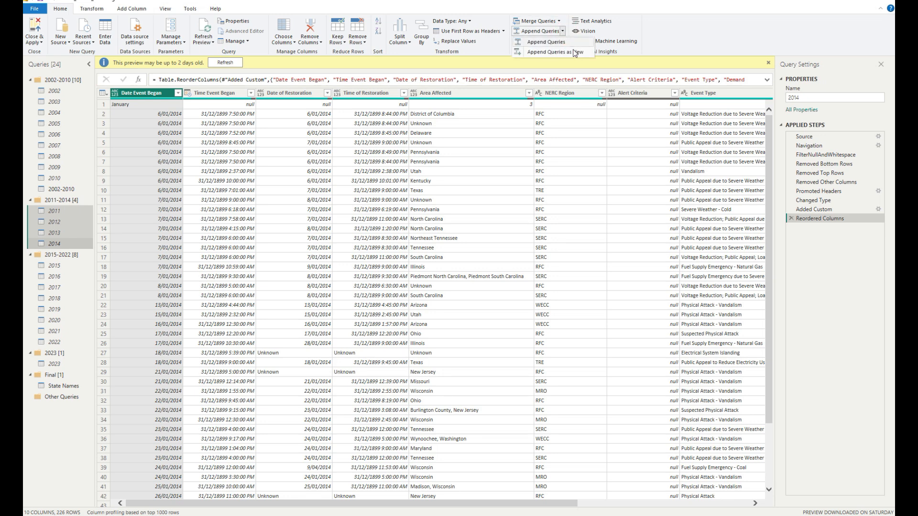
click(574, 53)
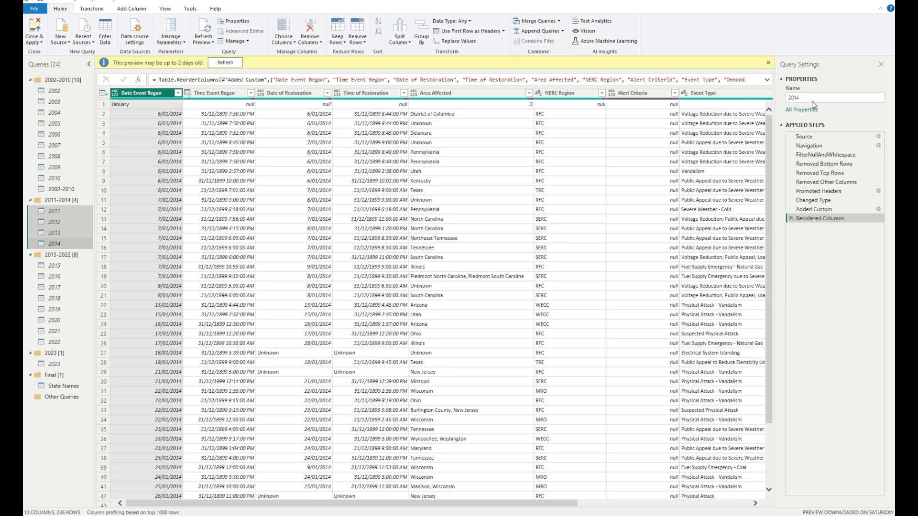
Step: Set the append to three or more tables and add the 2011, 2012 and 2013 tables to it
click(362, 232)
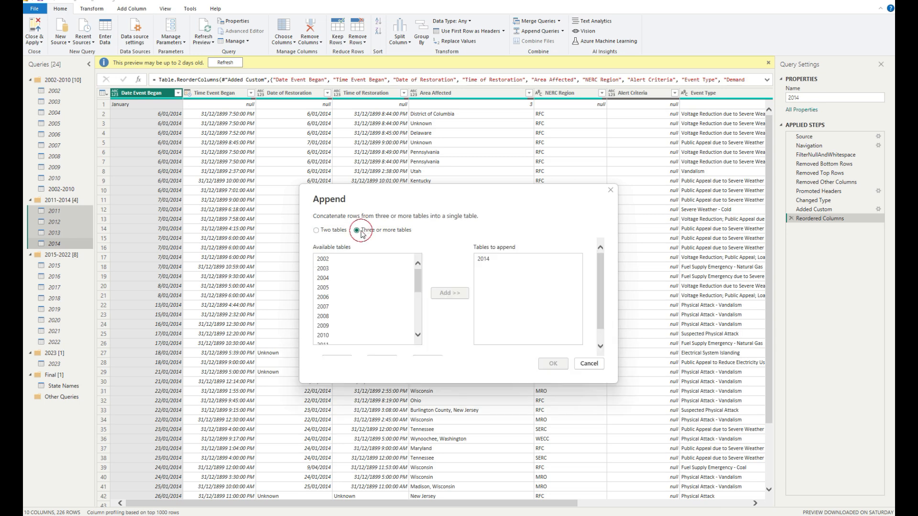
scroll(348, 300, down, 1)
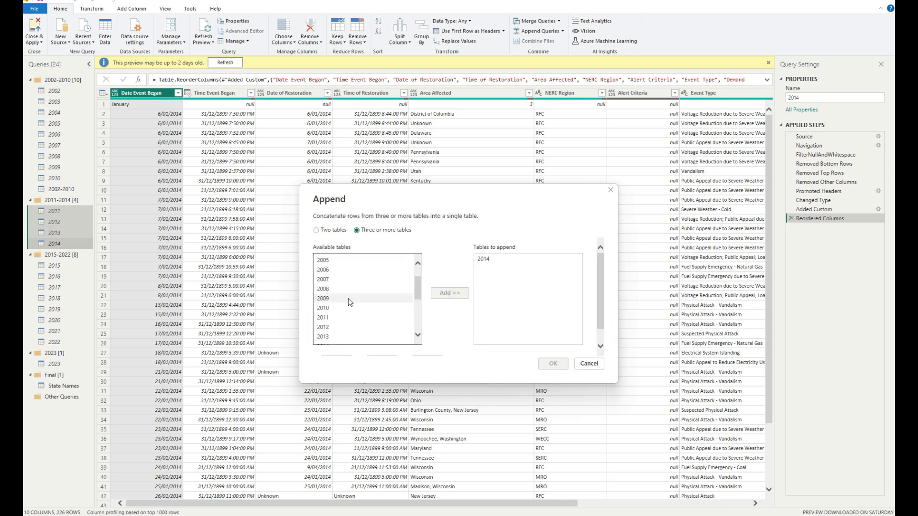
click(330, 318)
ctrl+click(330, 328)
ctrl+click(328, 338)
click(449, 295)
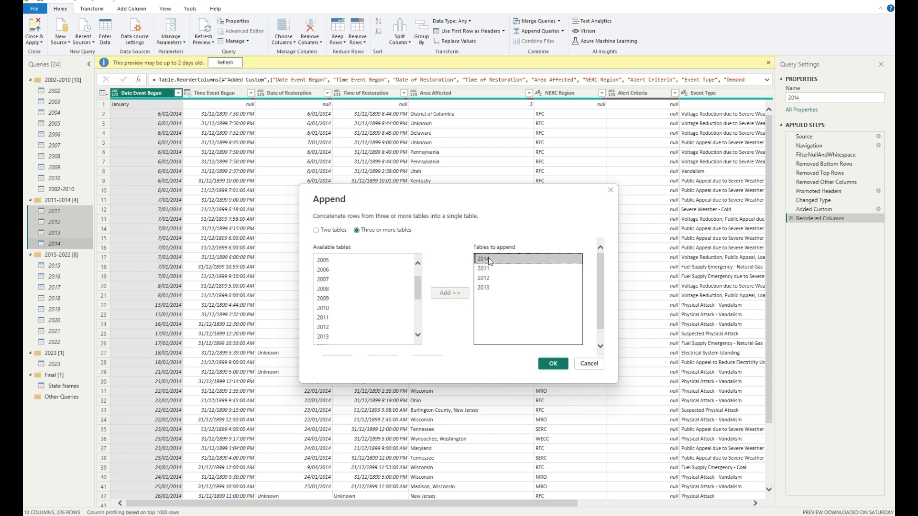
Step: Move the 2014 table to the end of the append order and create the combined query
scroll(449, 301, down, 1)
click(427, 342)
click(427, 343)
click(427, 342)
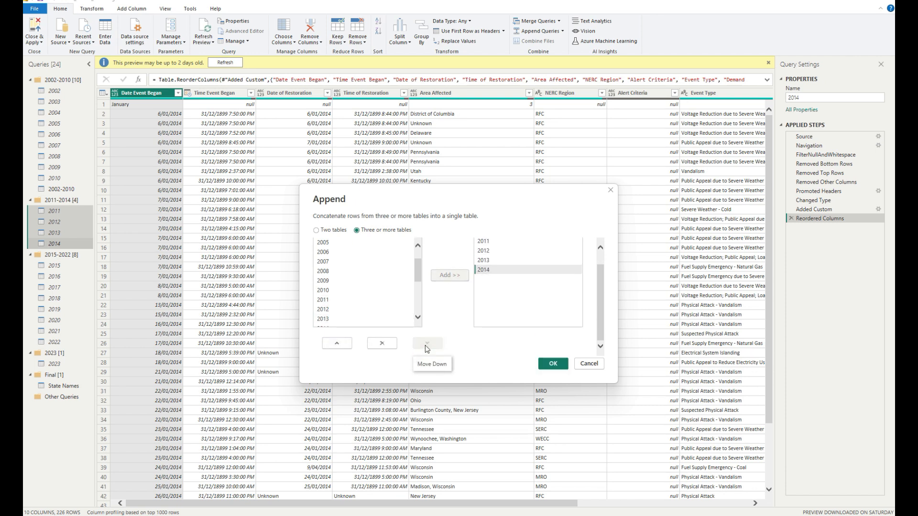
click(553, 364)
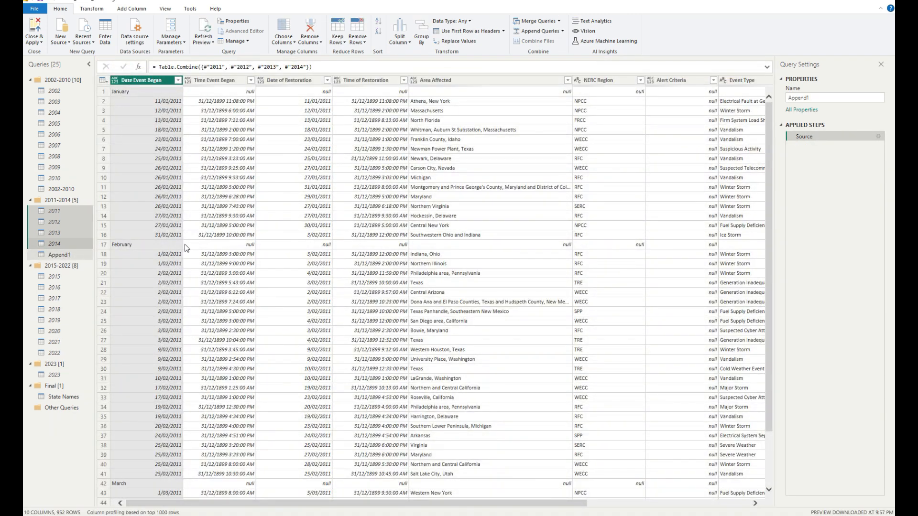
Step: Rename the new appended query as 2011-2014
click(818, 97)
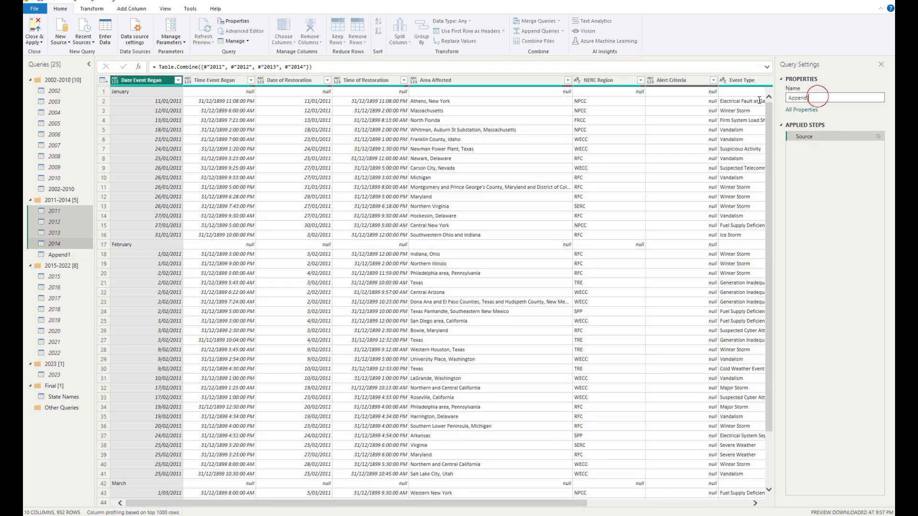
text(11)
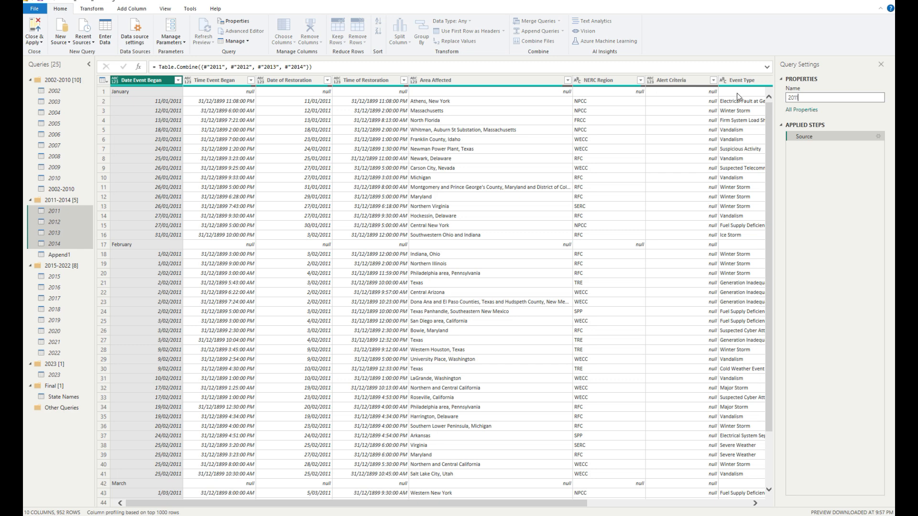
key(Return)
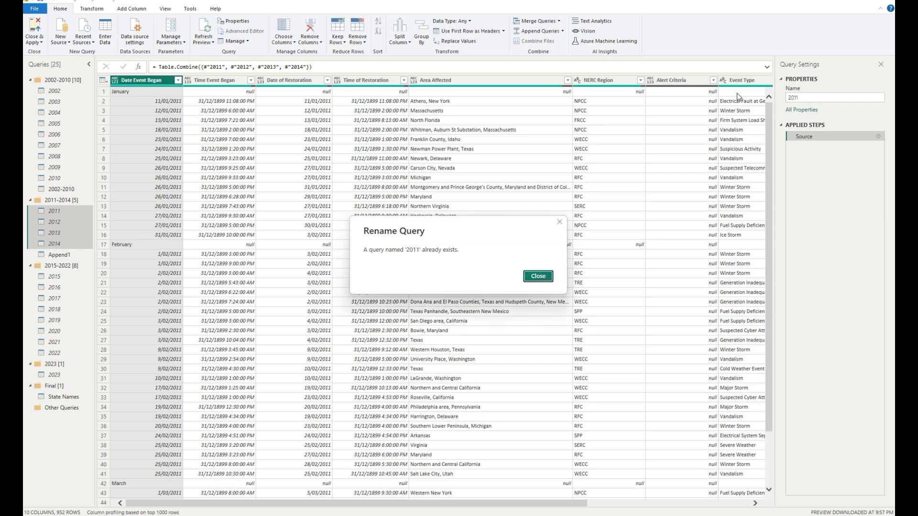
click(537, 276)
click(809, 98)
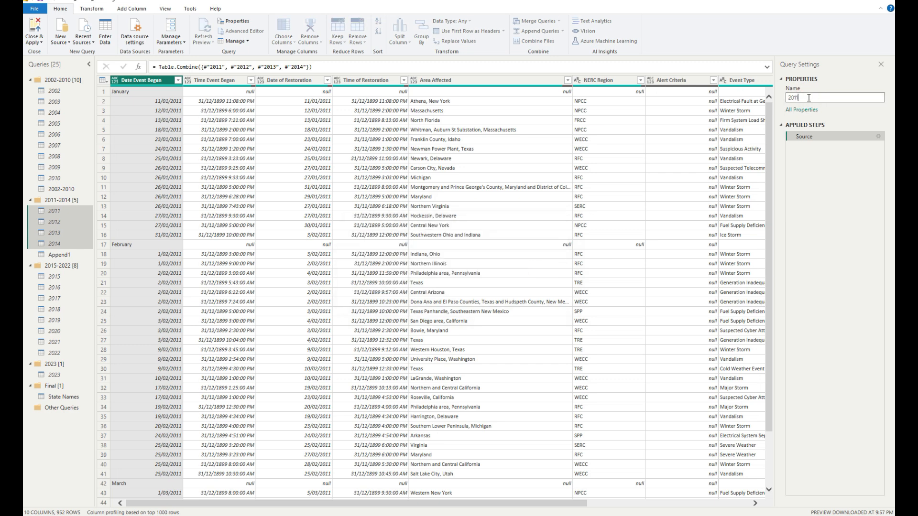
key(Return)
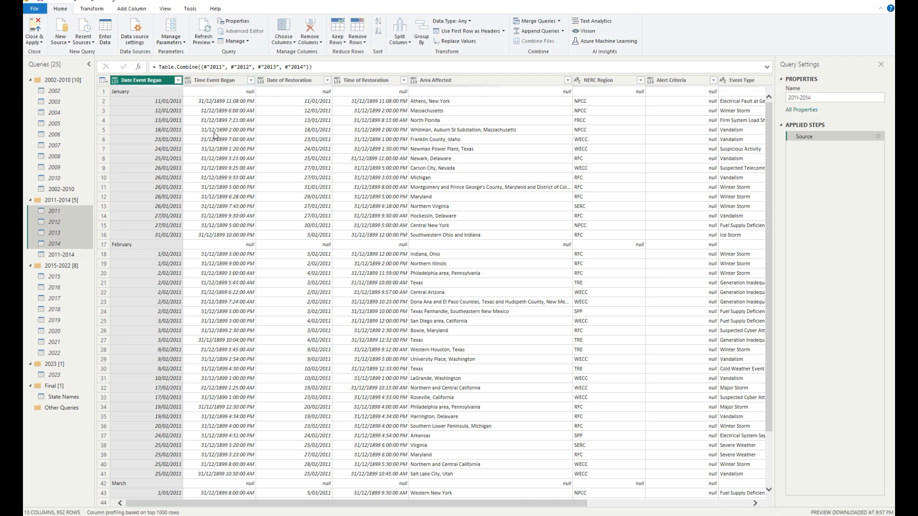
Step: Review the distinct Date Event Began values in the 2011-2014 query and set the column's data type to Text
click(178, 81)
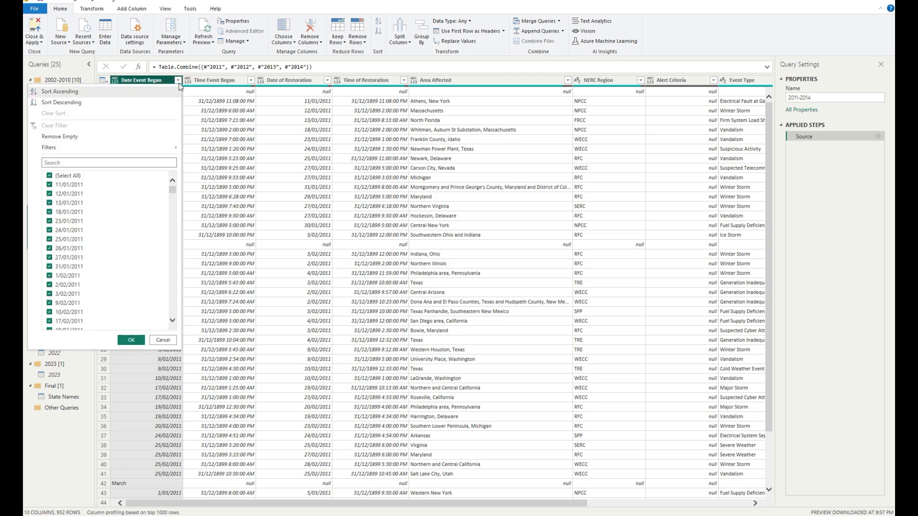
drag(173, 190, 182, 312)
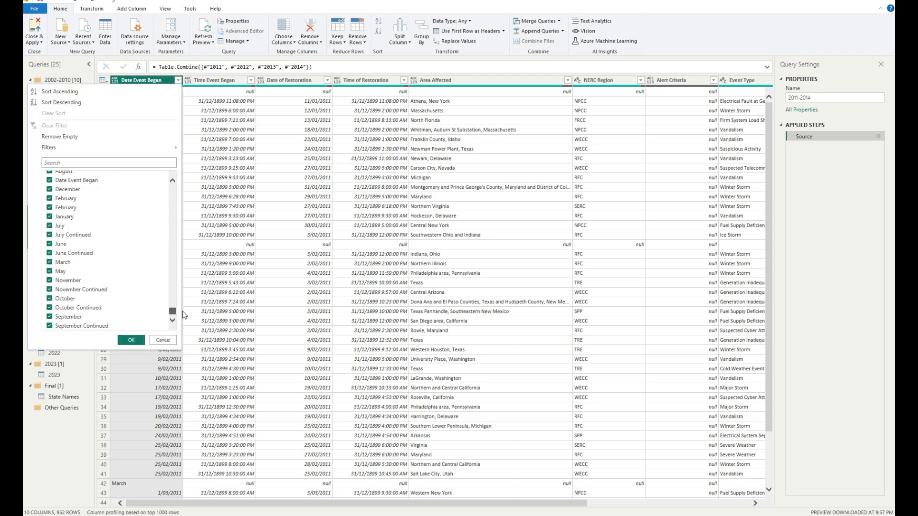
drag(184, 325, 182, 188)
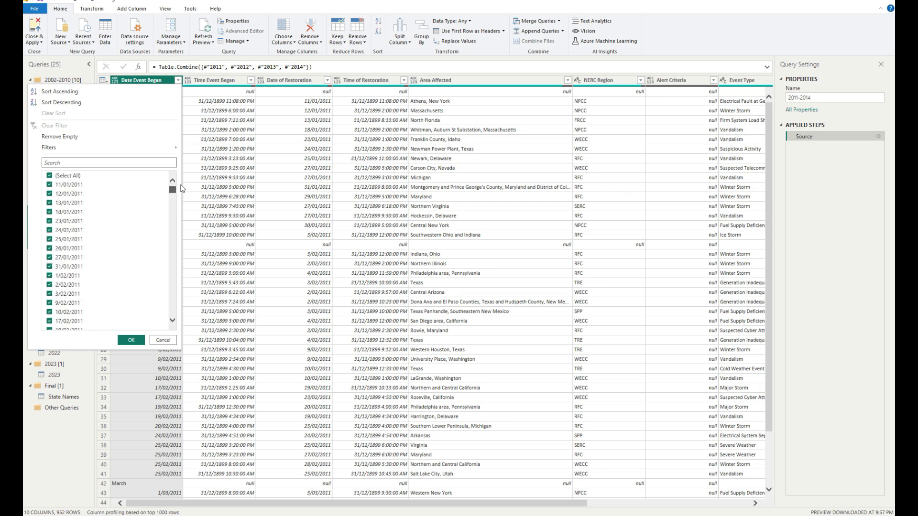
click(211, 101)
click(116, 79)
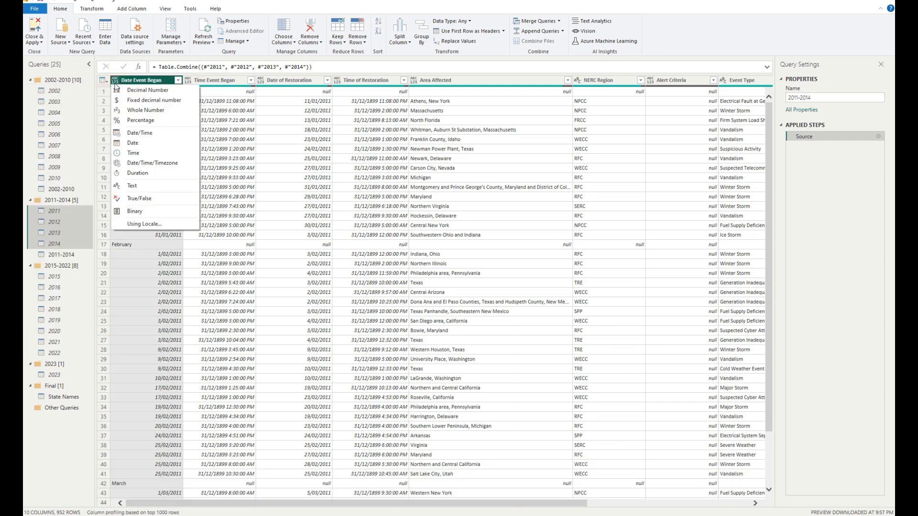
click(142, 188)
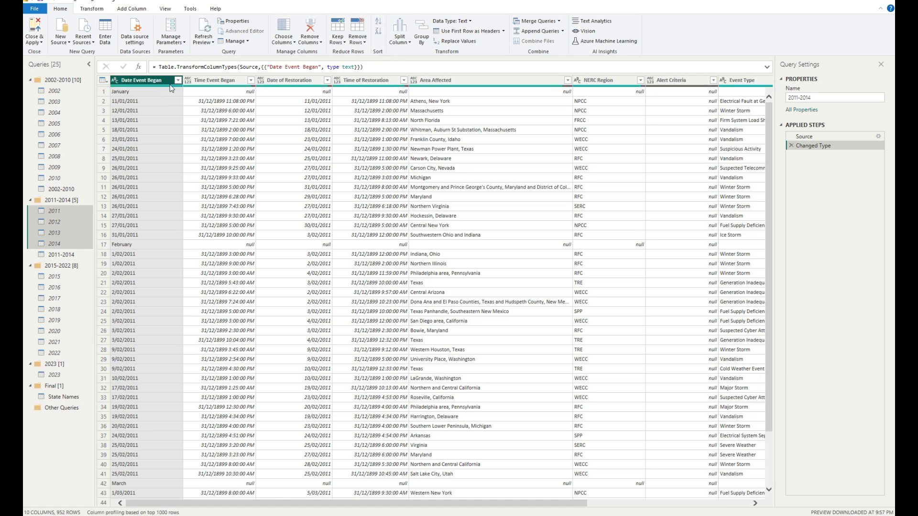
Step: Filter the 2011-2014 query to keep only rows where Date Event Began contains "/"
click(178, 80)
mouse_move(169, 148)
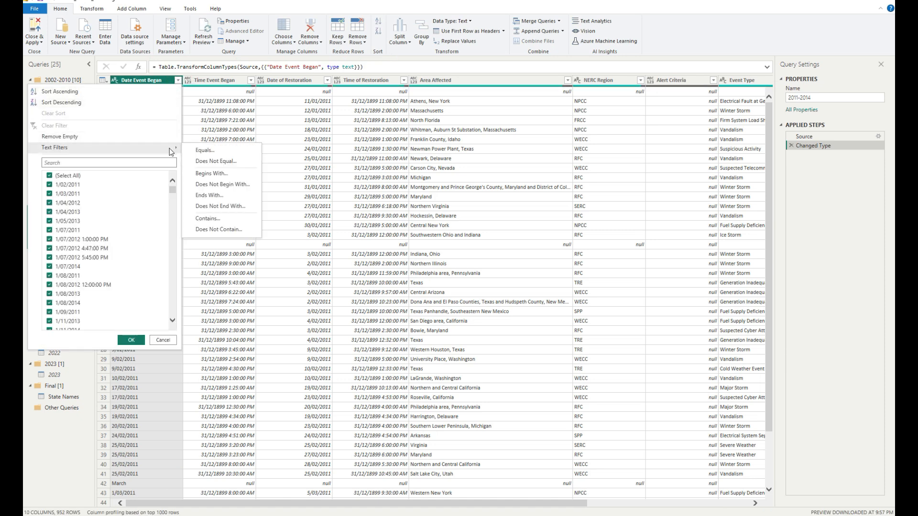
click(208, 219)
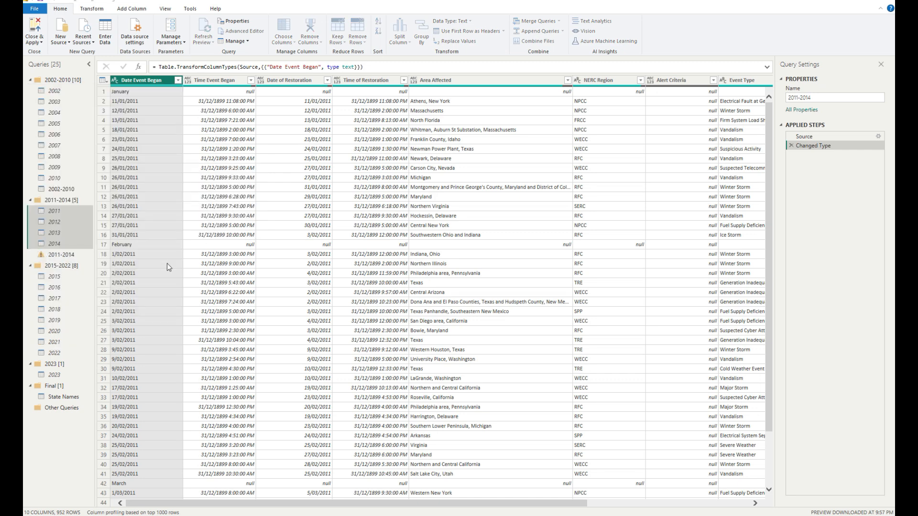
click(417, 258)
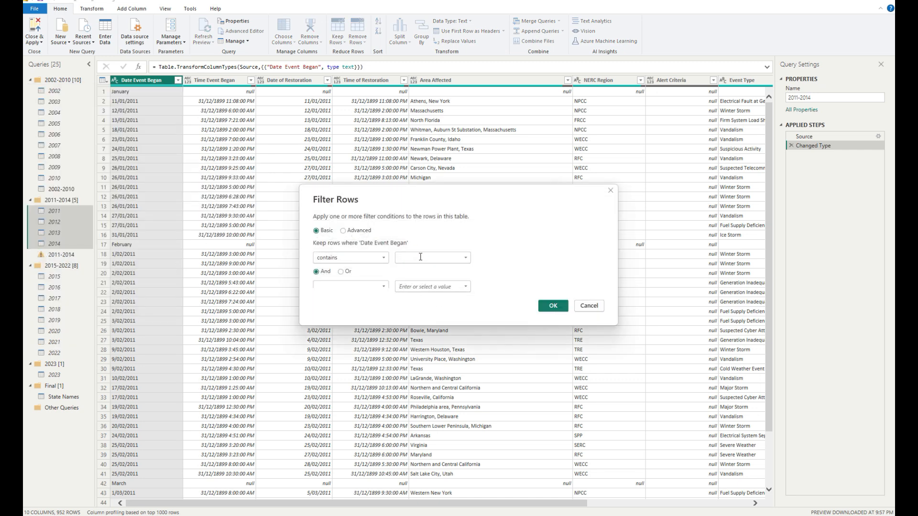
click(553, 306)
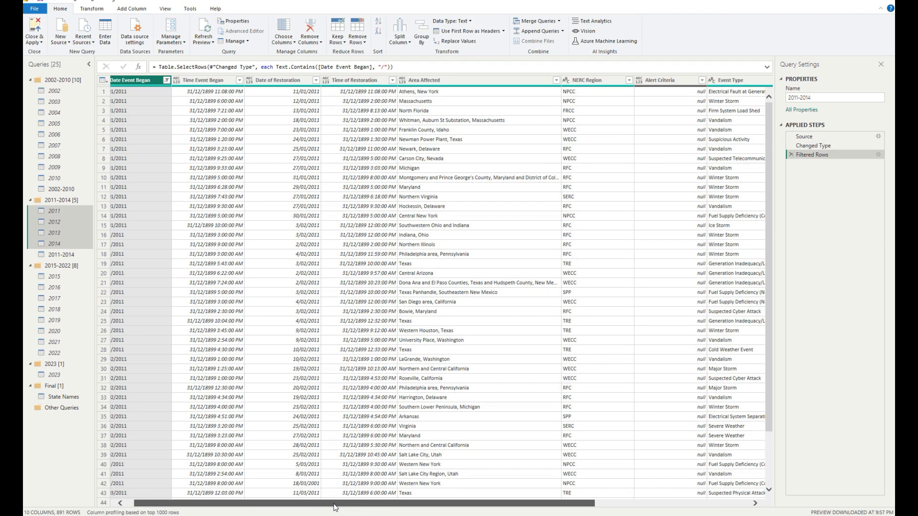
Step: Add a custom column named Alert Criteria with the formula null to the 2011-2014 query
click(129, 10)
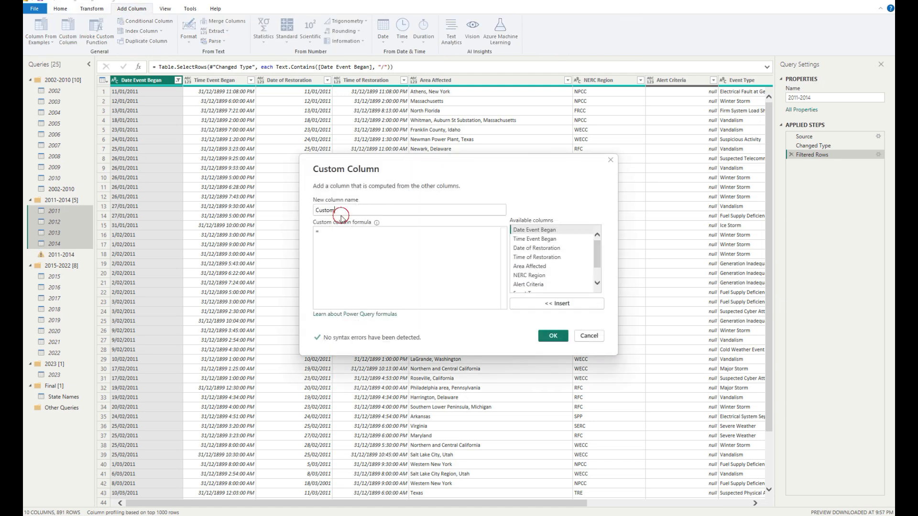
text(aLERT cRITERI)
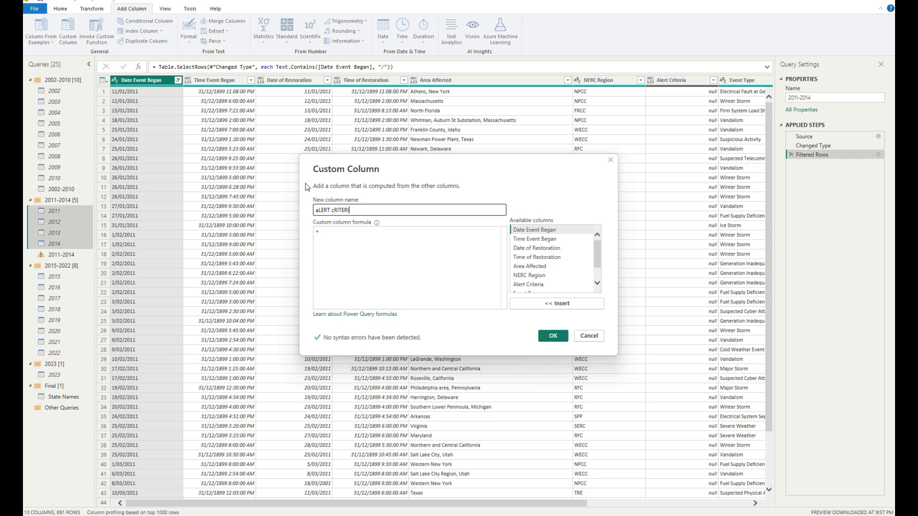
key(BackSpace)
key(BackSpace)
key(BackSpace)
key(BackSpace)
key(BackSpace)
key(BackSpace)
key(BackSpace)
key(BackSpace)
key(BackSpace)
text(Aler)
click(342, 230)
text(null)
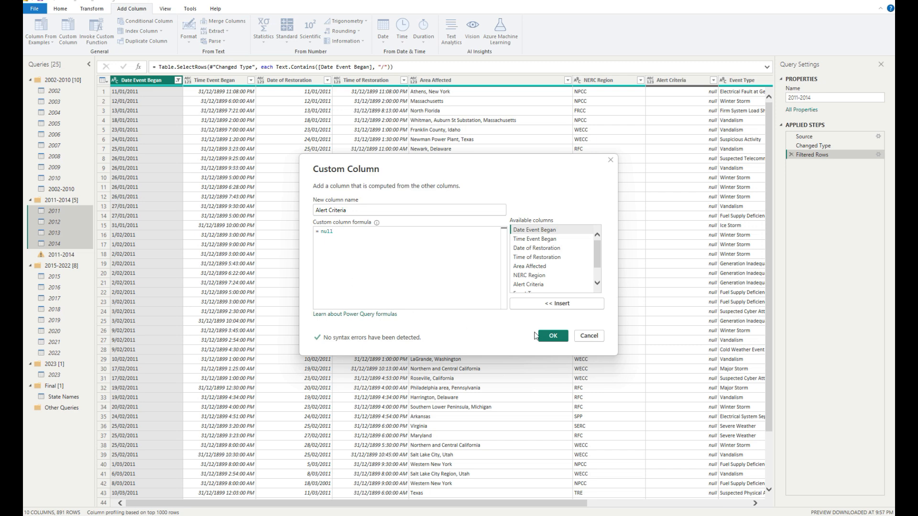
click(553, 336)
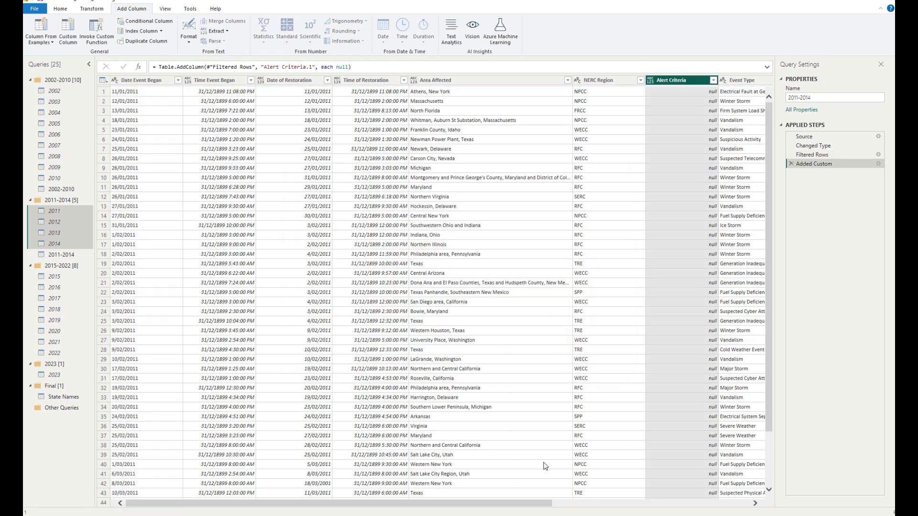
Step: Compare the 2011-2014 query's columns with the layout in the Excel workbook's Plan sheet
key(alt+Tab)
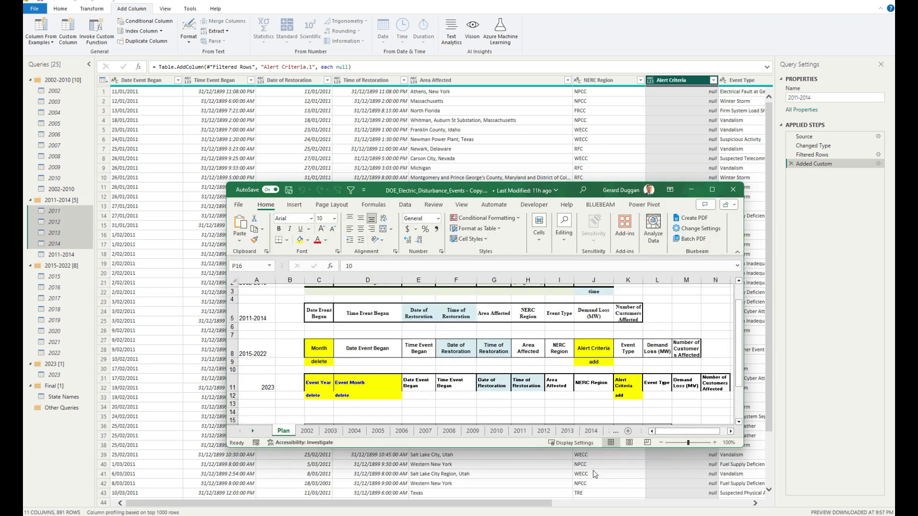
scroll(592, 348, up, 1)
scroll(592, 348, down, 1)
click(692, 190)
drag(544, 503, 768, 507)
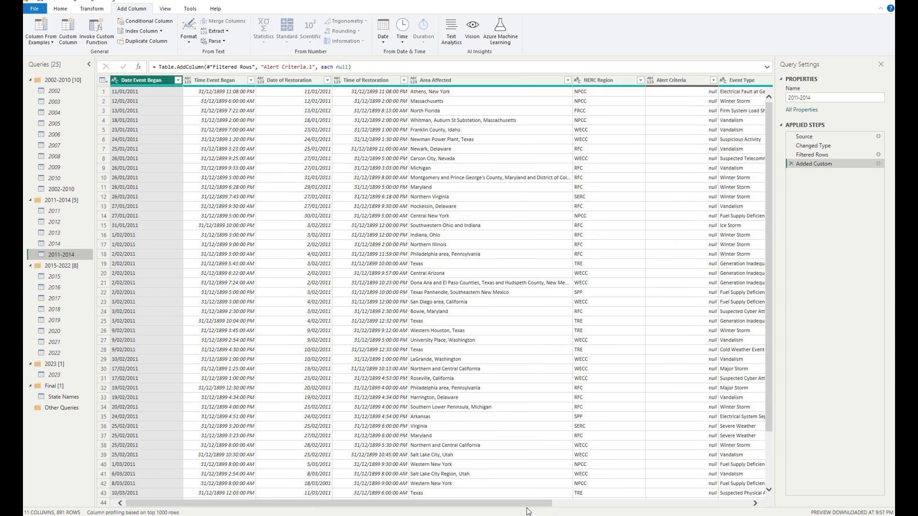
drag(527, 505, 748, 504)
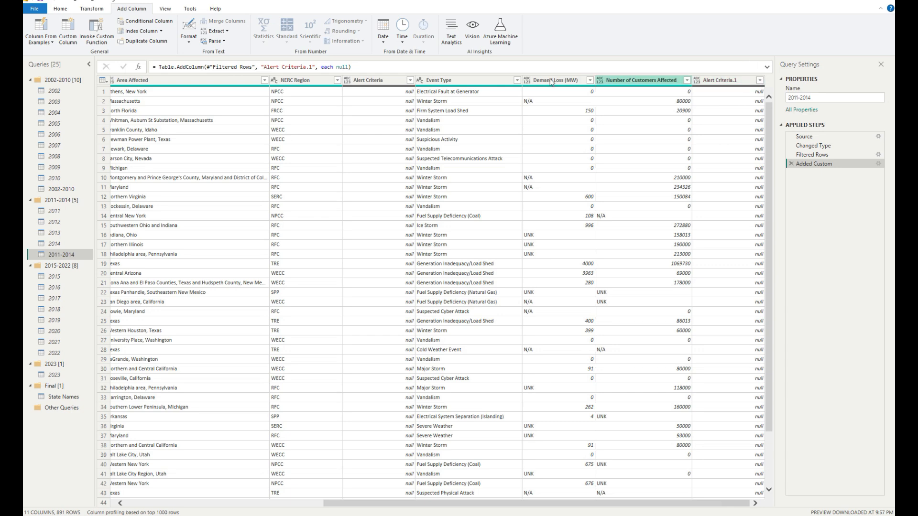
Step: Check the Alert Criteria column and the Added Custom step in the individual 2011-2014 source queries, and return to the combined query
click(54, 211)
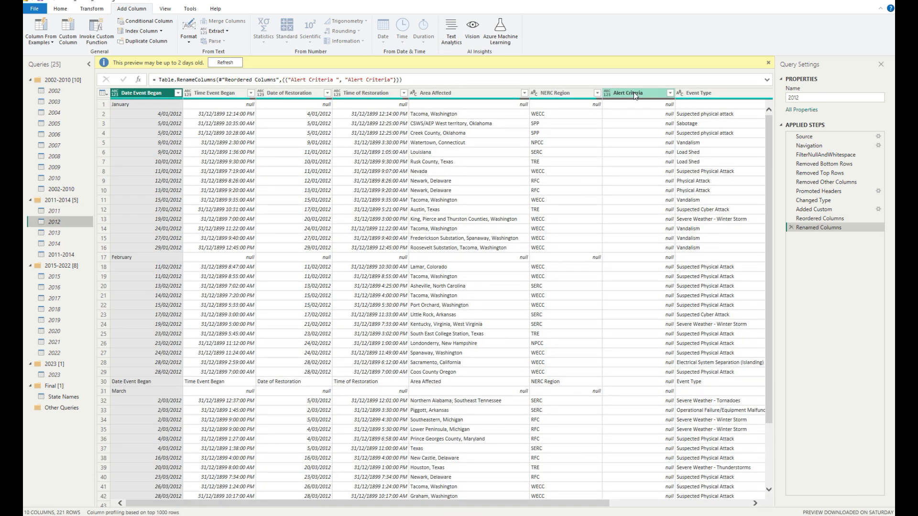
click(820, 209)
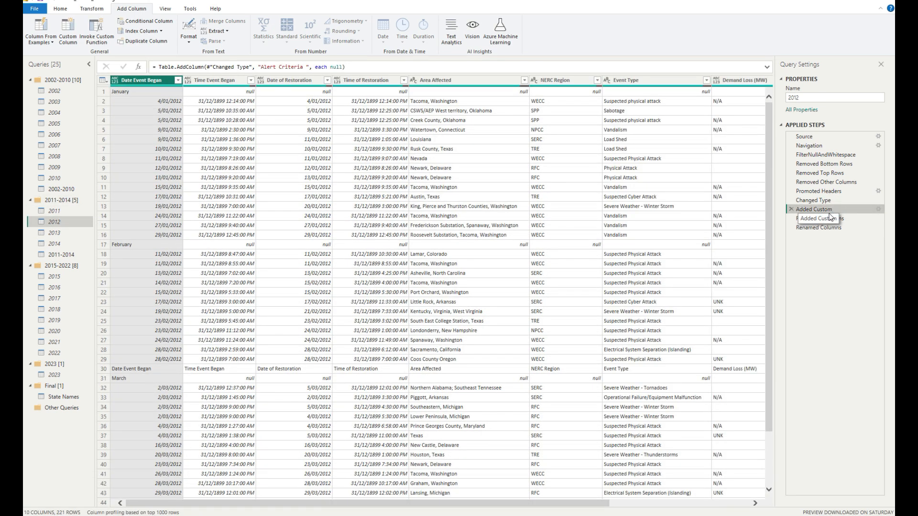
click(71, 255)
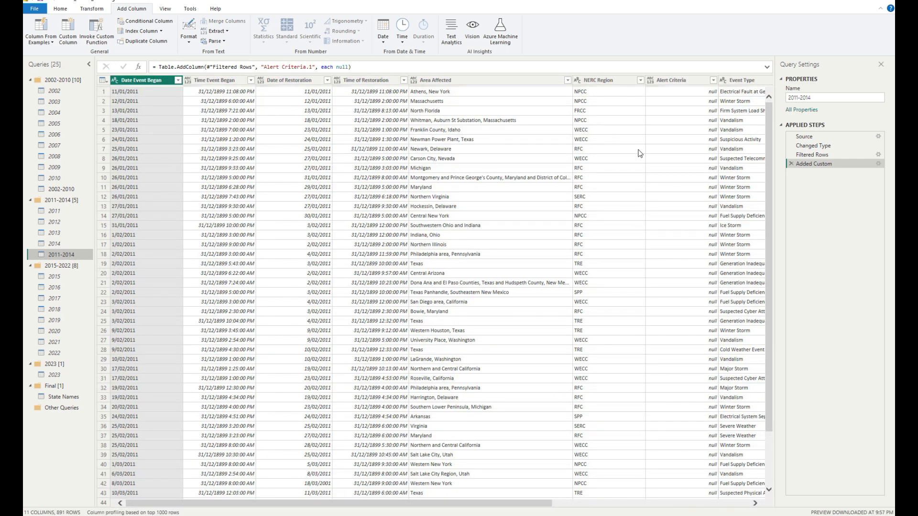
Step: Delete the combined 2011-2014 query
right_click(64, 255)
click(88, 284)
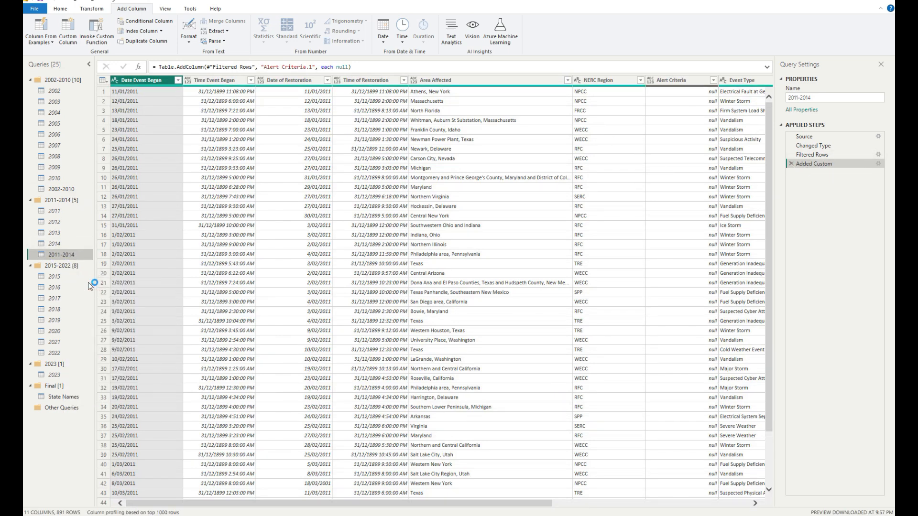
click(501, 278)
Step: Compare the Alert Criteria column's placement in the 2011 query's Added Custom and Reordered Columns steps, and check the 2012, 2013 and 2014 queries
click(58, 210)
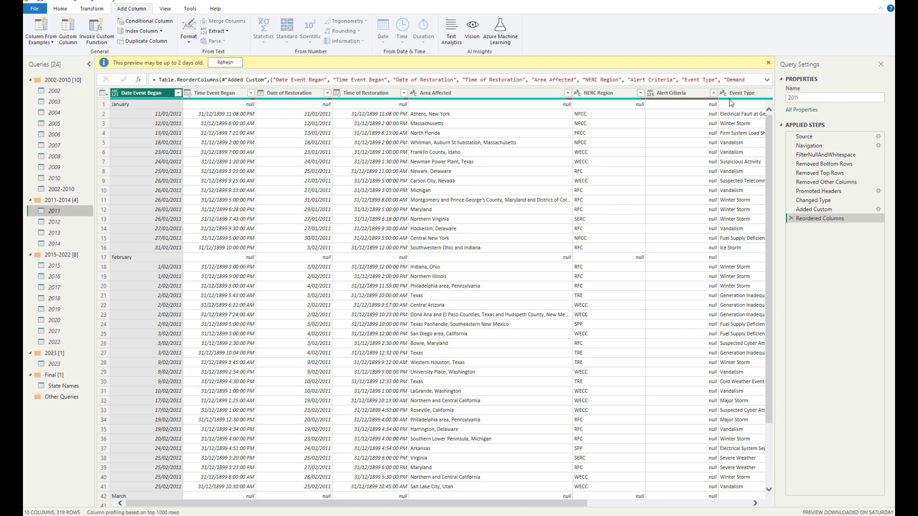
click(822, 211)
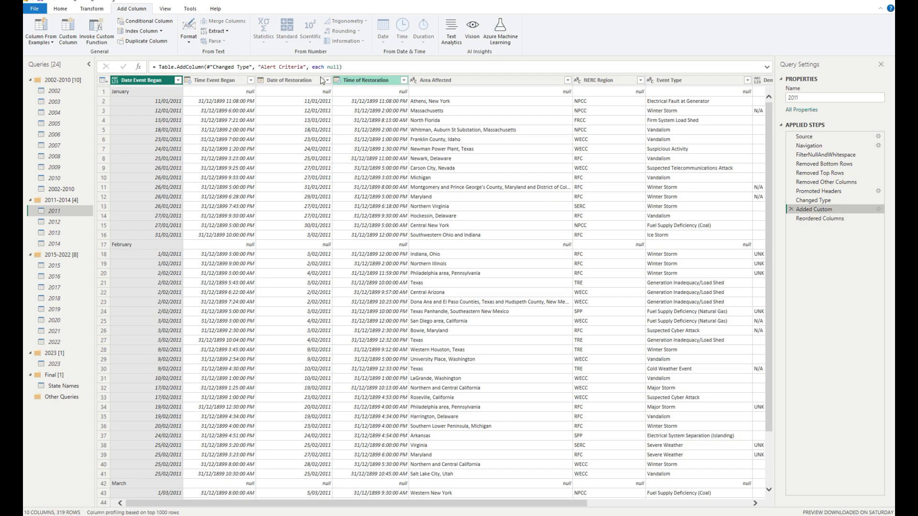
drag(528, 503, 616, 503)
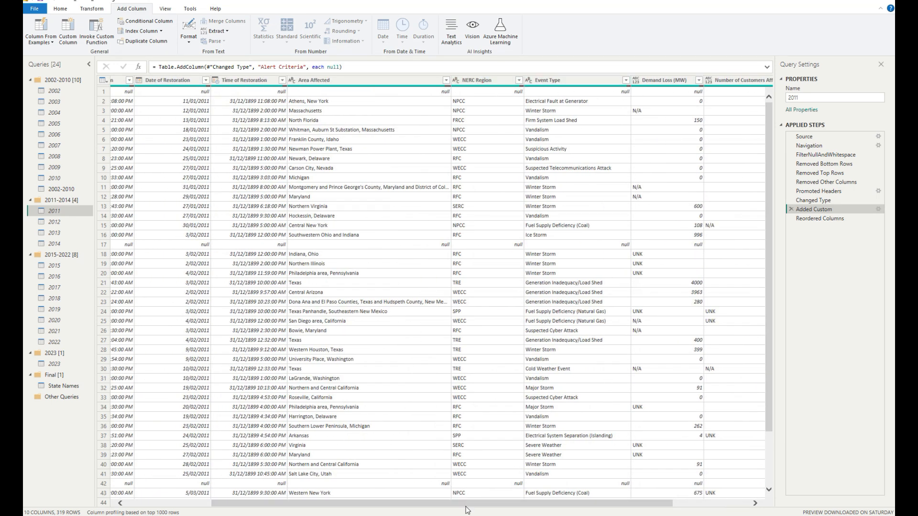
drag(467, 510, 610, 511)
click(820, 219)
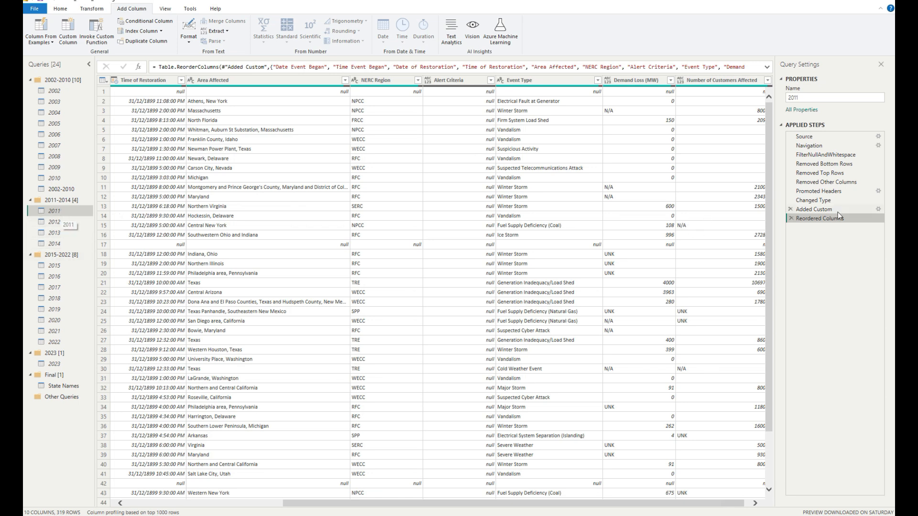
click(823, 210)
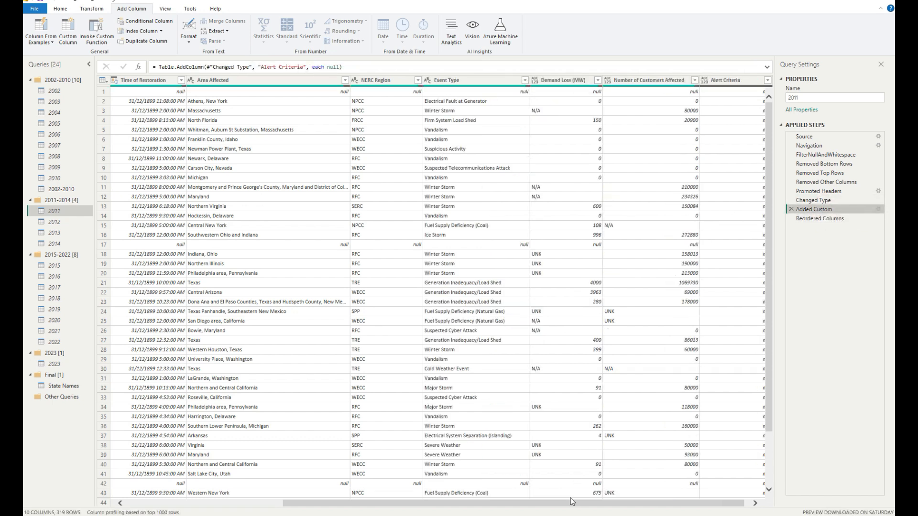
drag(572, 501, 674, 502)
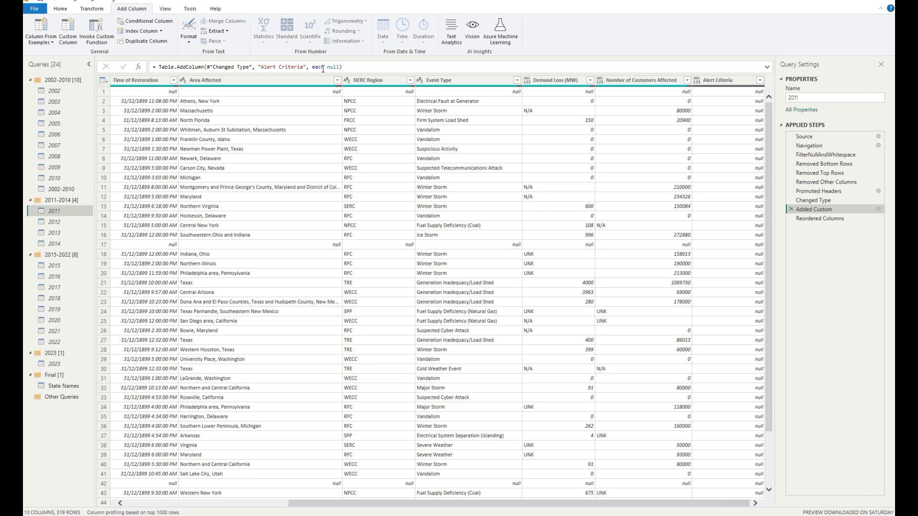
click(820, 219)
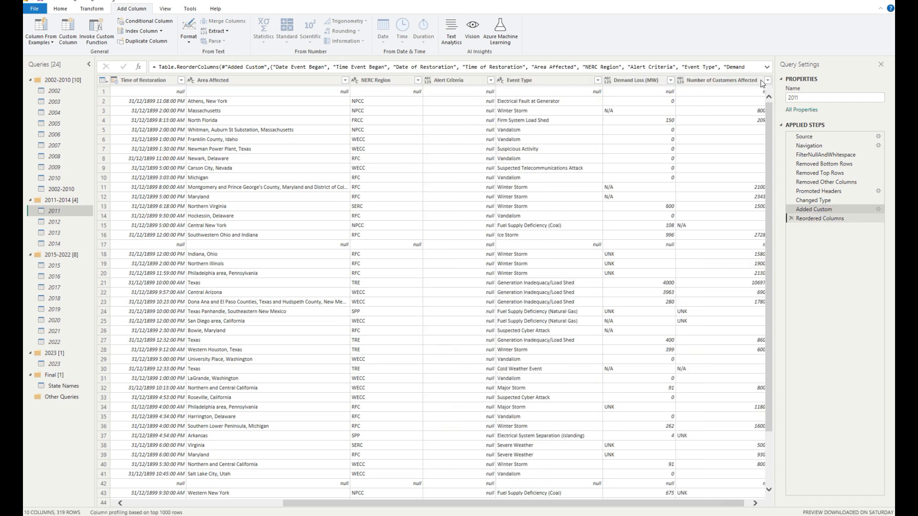
click(69, 223)
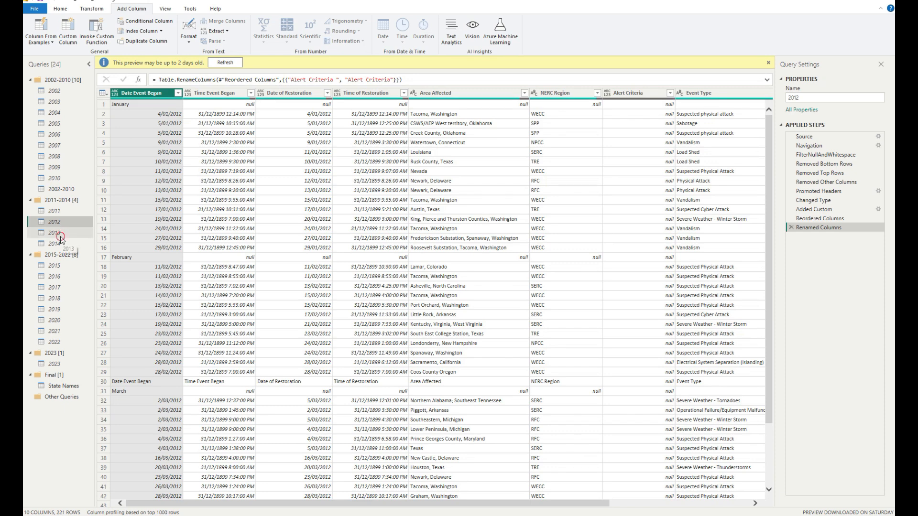
drag(61, 234, 61, 245)
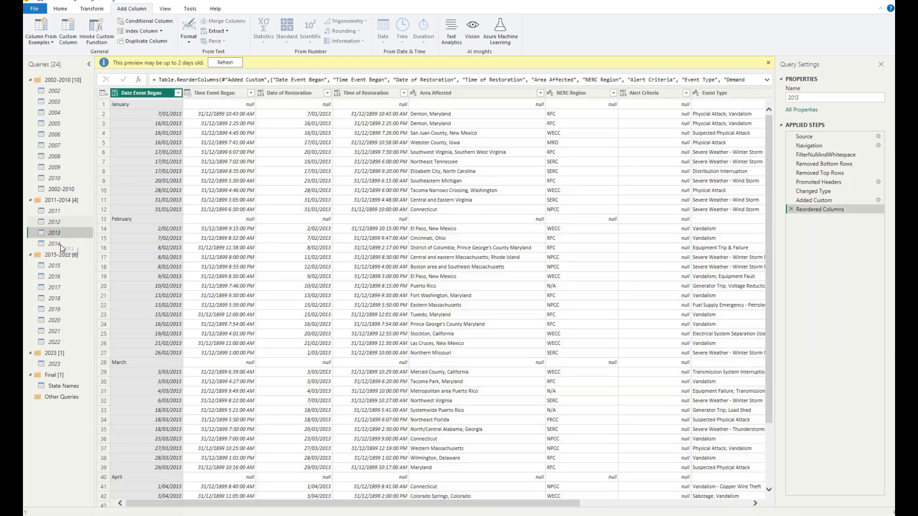
click(61, 244)
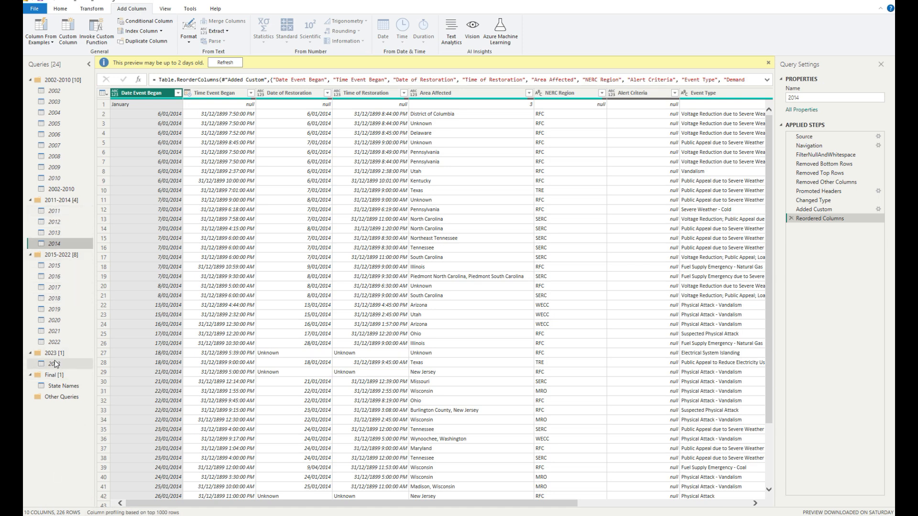
Step: Select the 2011 to 2023 queries and start appending them as a new query using three or more tables
click(55, 211)
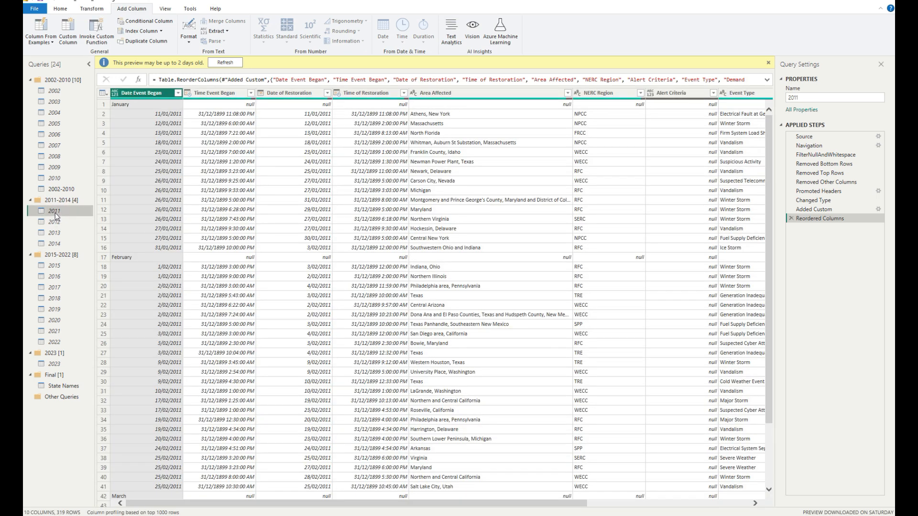
shift+click(61, 363)
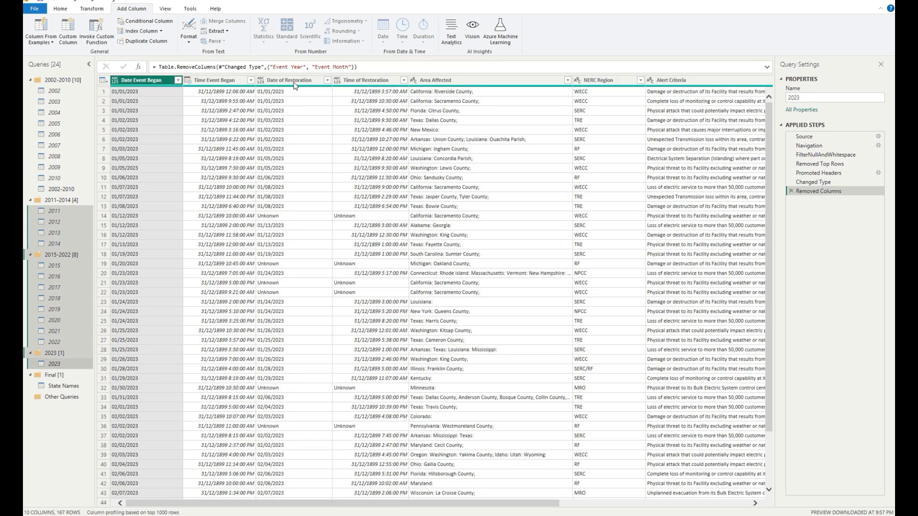
click(60, 9)
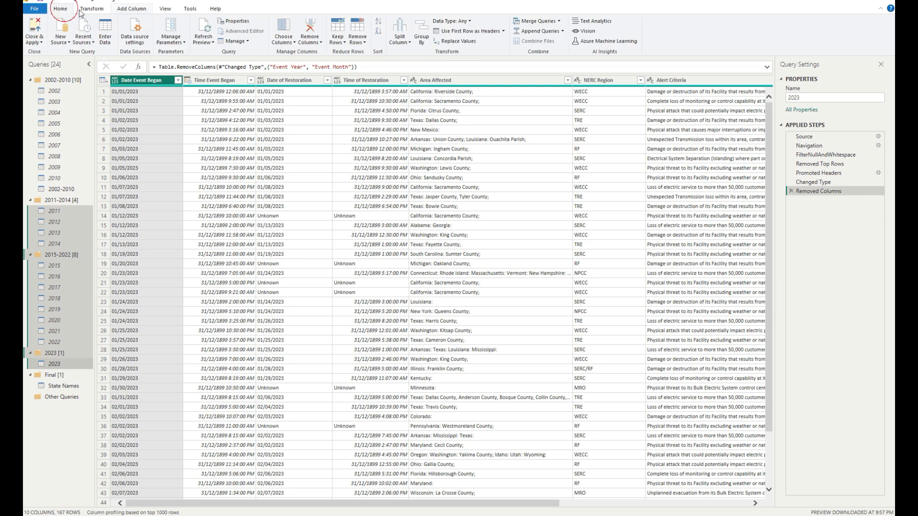
click(562, 31)
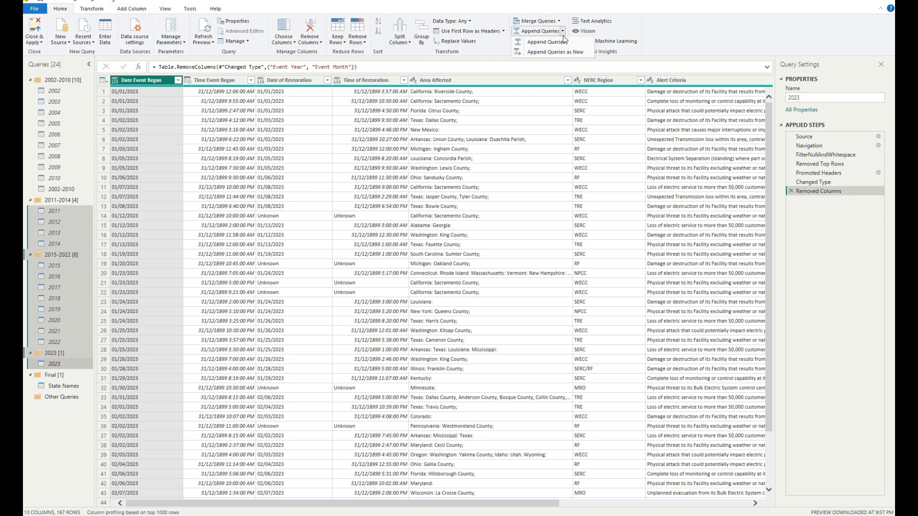
click(566, 49)
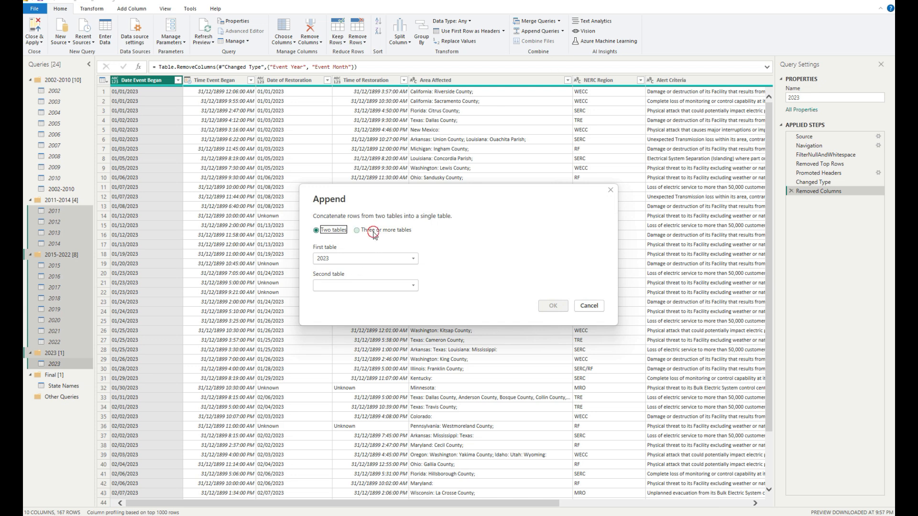
click(374, 233)
Step: Add the tables 2011 through 2022 to the tables to append
scroll(334, 311, down, 1)
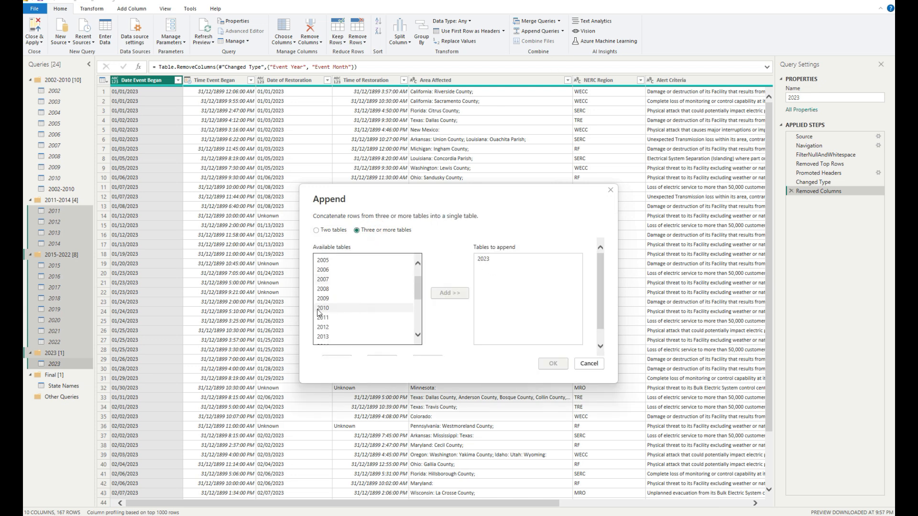
click(320, 310)
scroll(325, 315, down, 4)
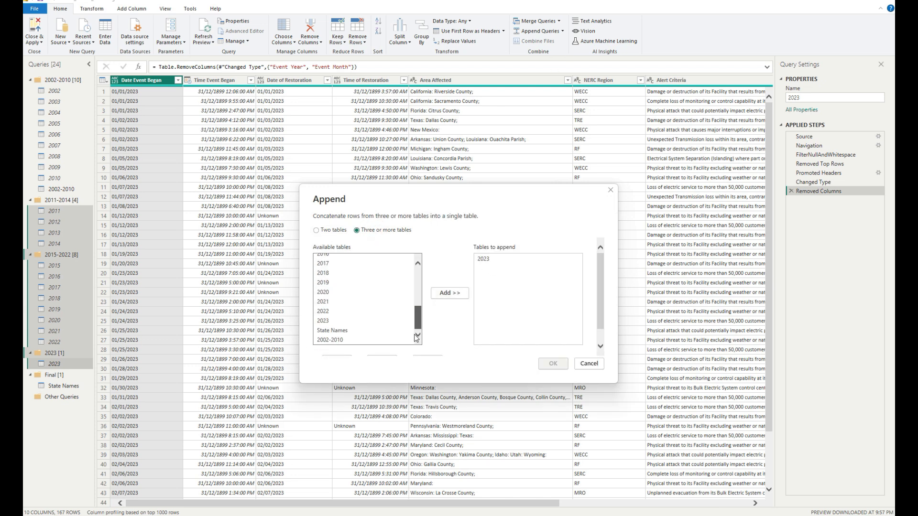
click(326, 313)
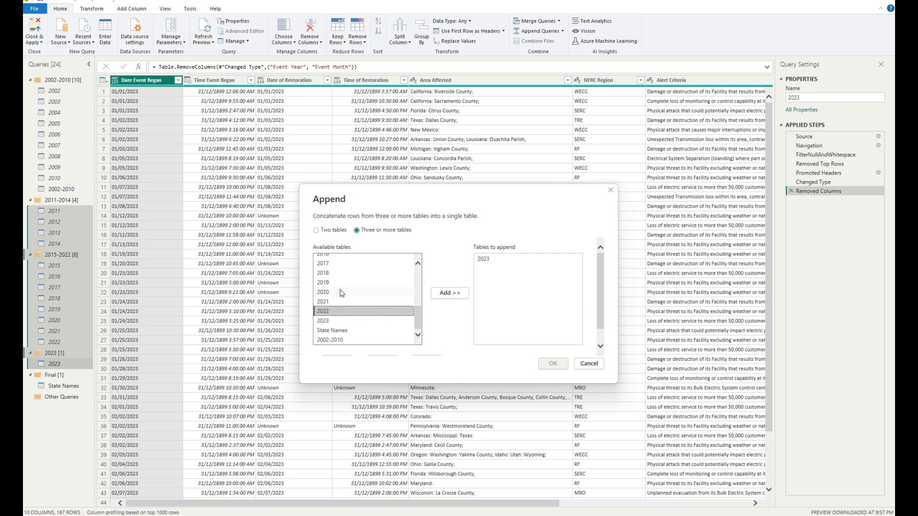
scroll(340, 289, up, 3)
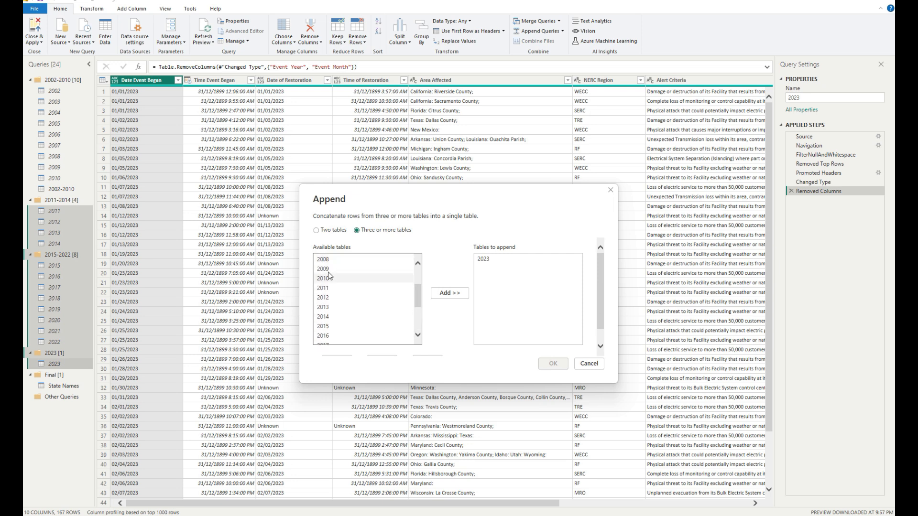
click(349, 288)
scroll(349, 289, down, 1)
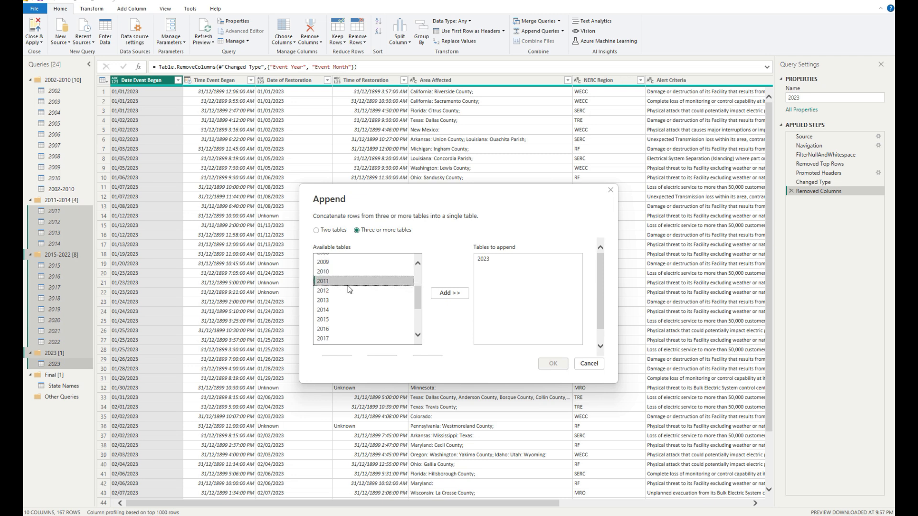
scroll(350, 289, down, 4)
shift+click(327, 293)
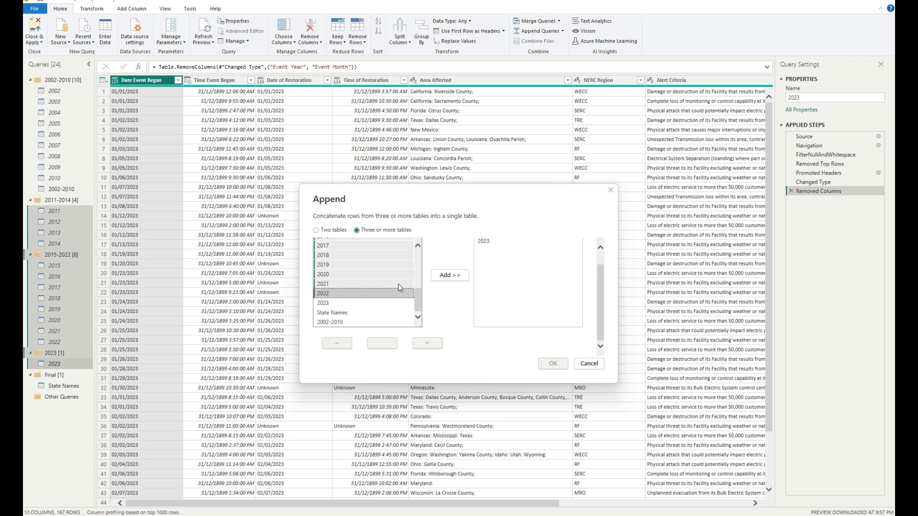
click(448, 275)
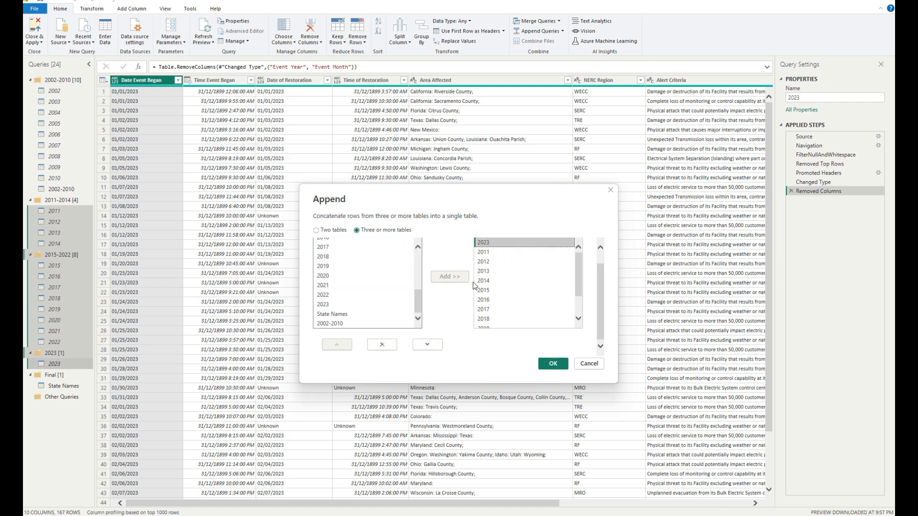
Step: Move the 2023 table to the end of the append order and create the appended query
click(419, 345)
click(423, 346)
click(425, 347)
click(429, 348)
click(428, 347)
click(433, 347)
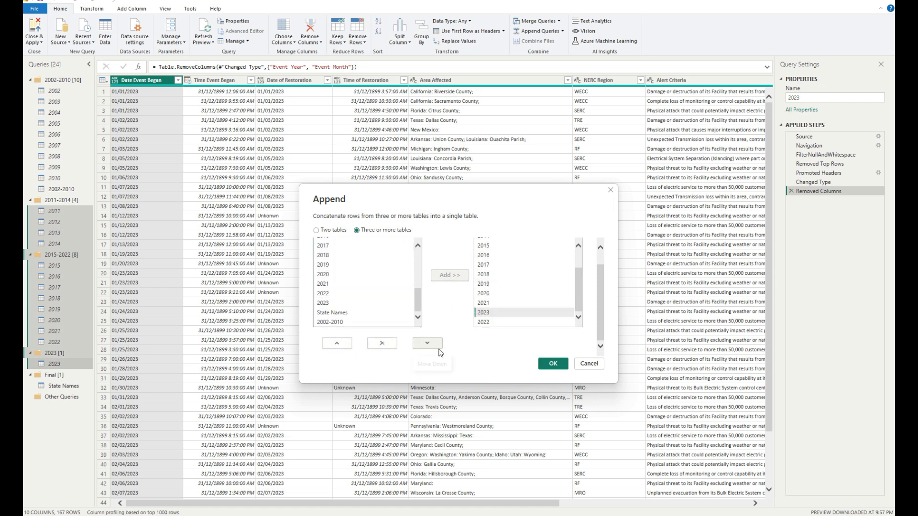
click(438, 345)
click(552, 363)
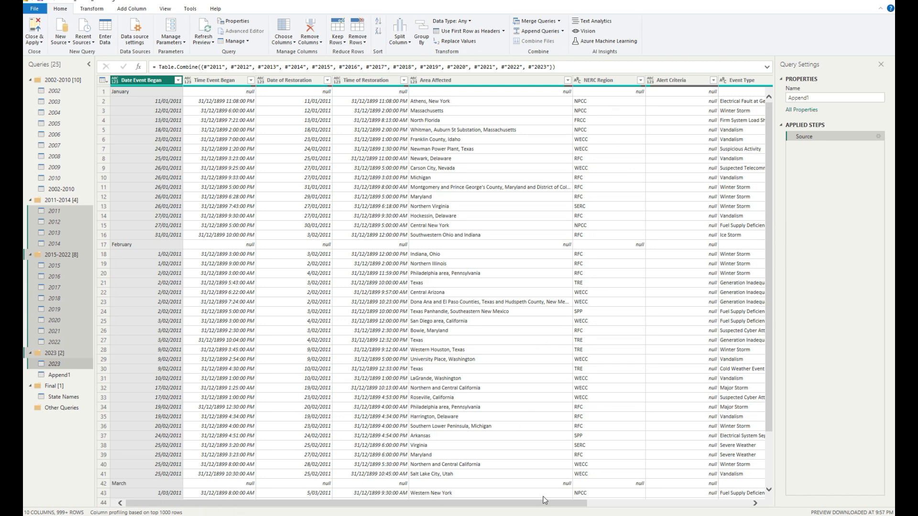
Step: Rename the appended query to 2011-2023
double_click(817, 98)
text(2011-2023)
key(Return)
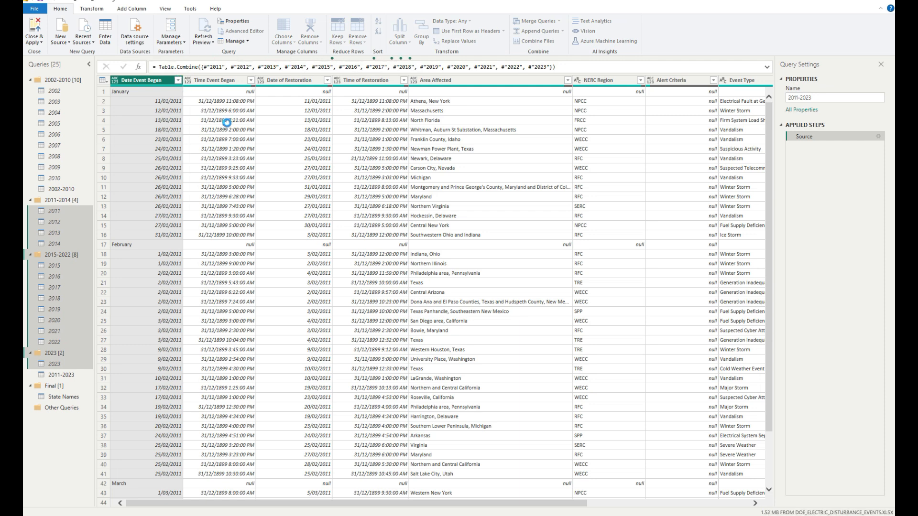
Step: Change Date Event Began to text in the 2011-2023 query and keep only rows where it contains "/"
click(119, 84)
click(143, 183)
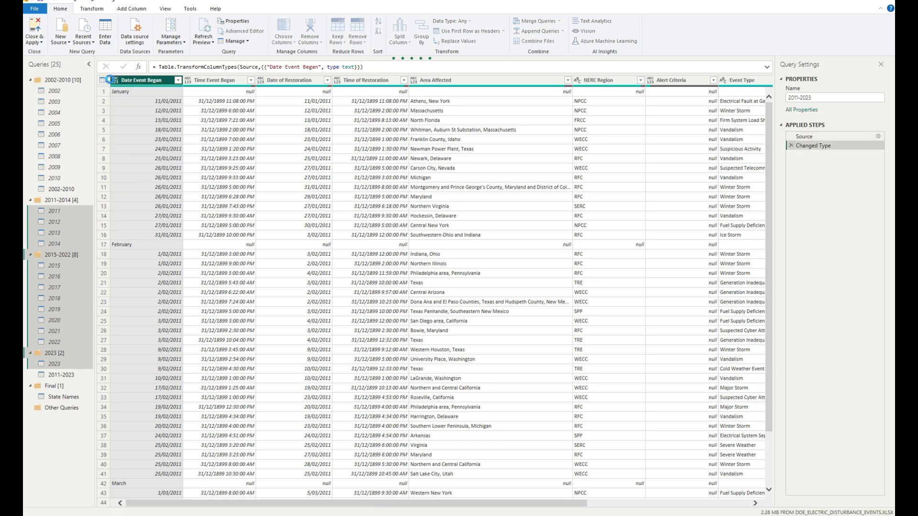
click(178, 80)
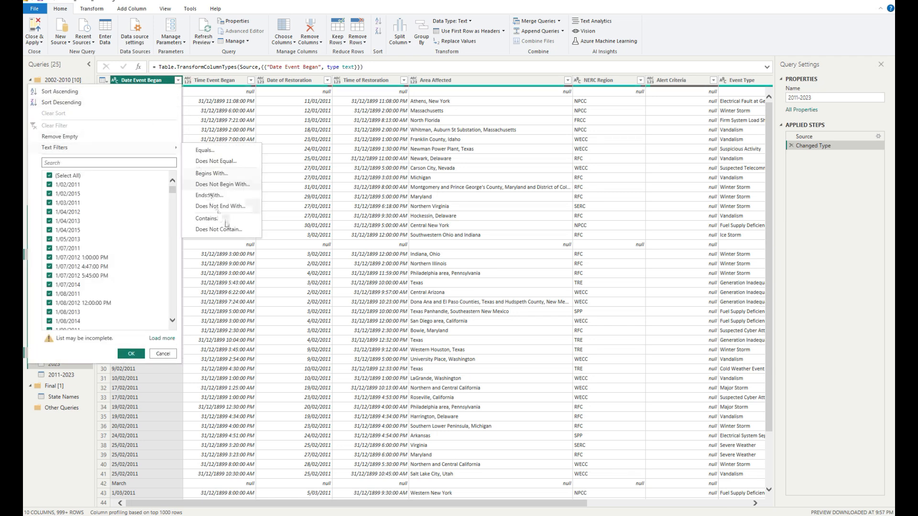
click(208, 219)
click(430, 257)
text(/)
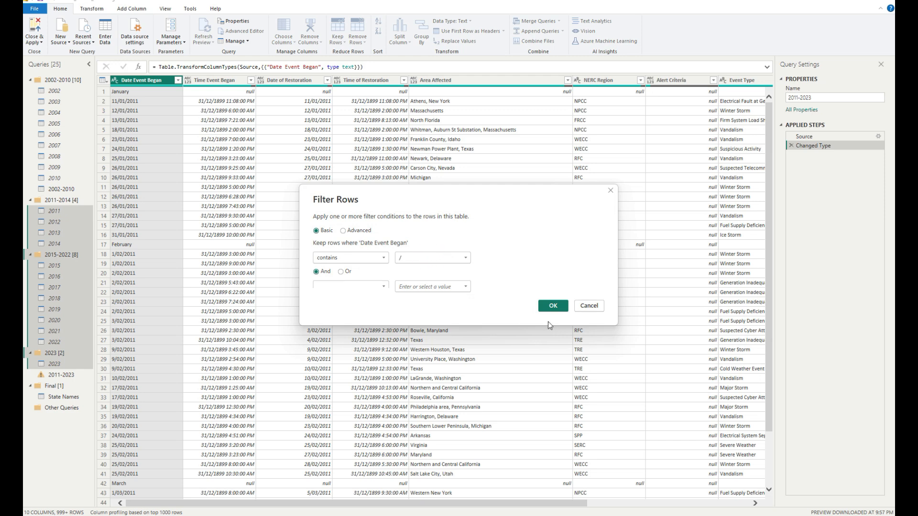
click(558, 308)
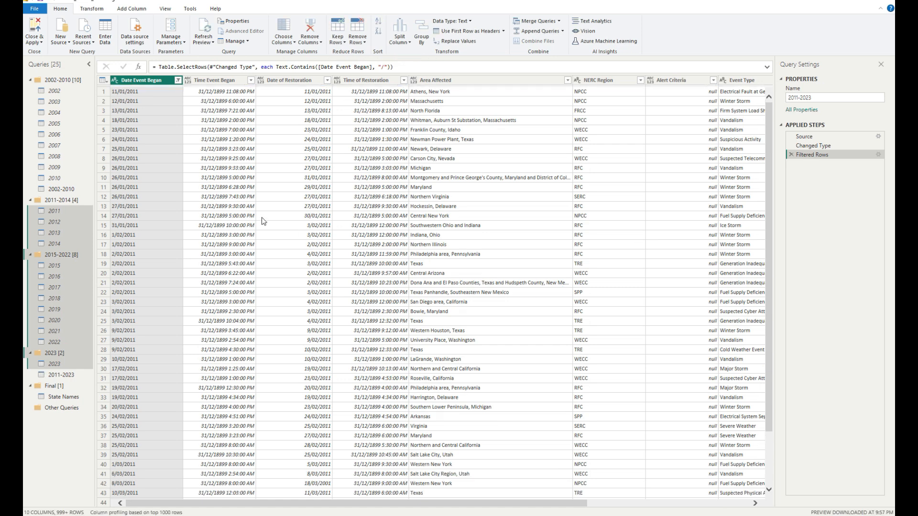
Step: Change the Time Event Began, Date of Restoration and Time of Restoration columns to text type
shift+click(368, 80)
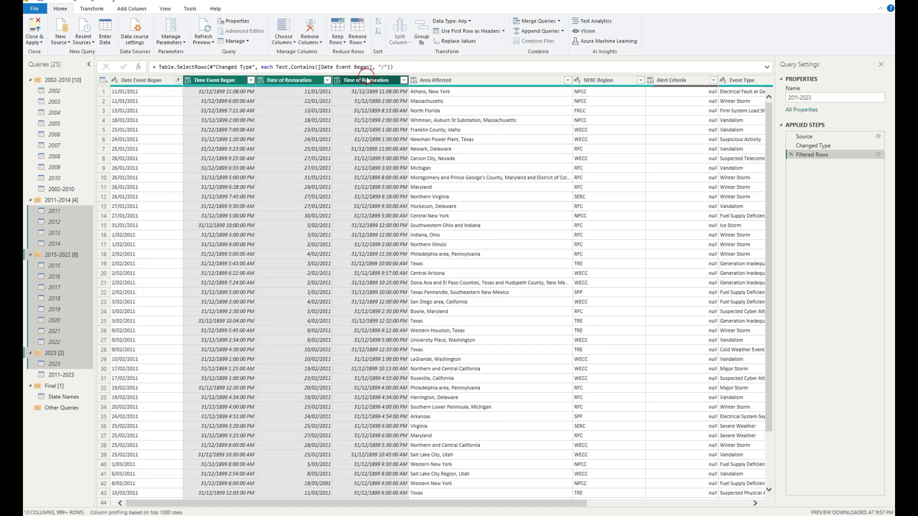
right_click(367, 80)
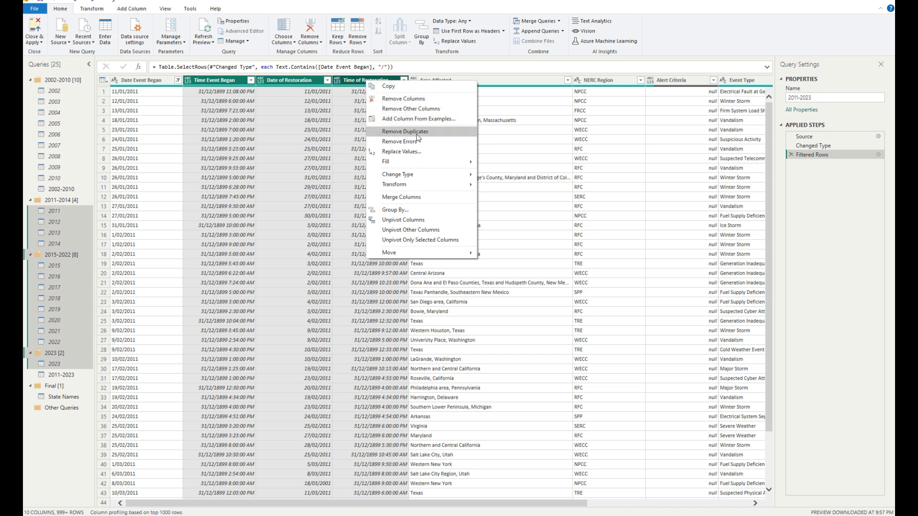
mouse_move(469, 176)
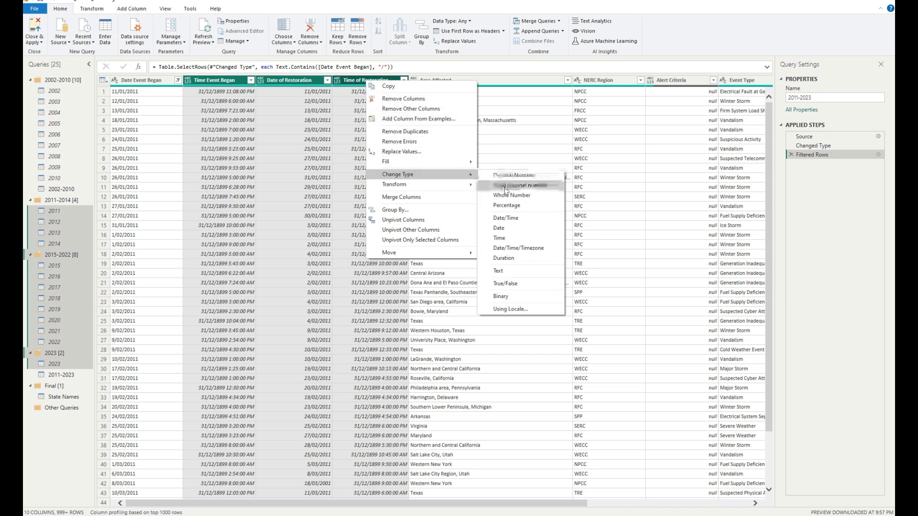
click(512, 271)
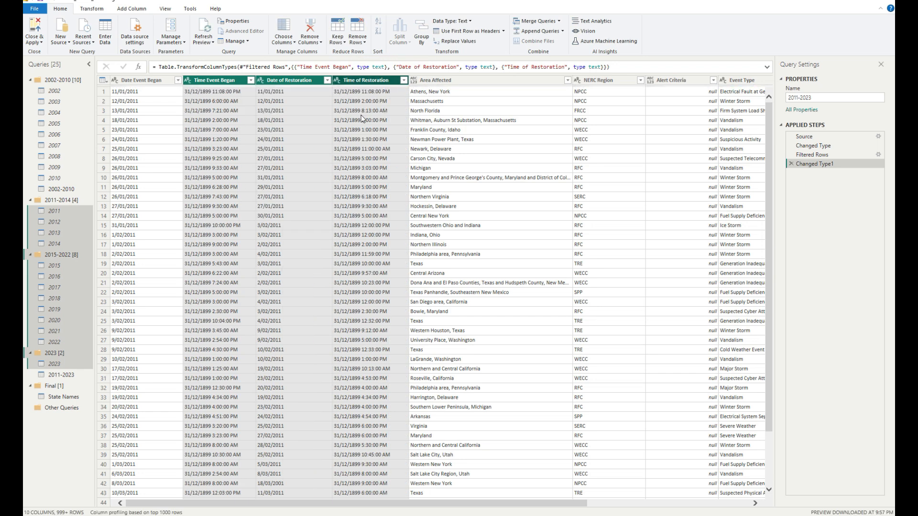
click(252, 81)
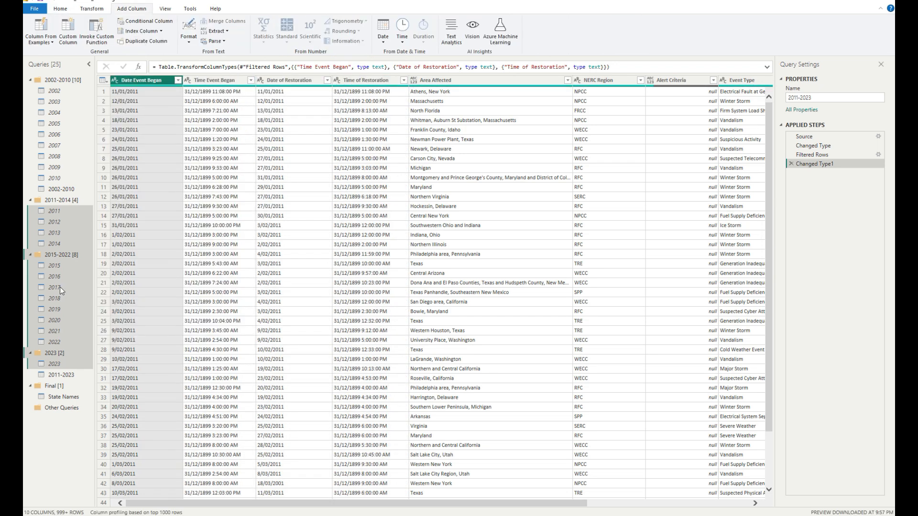
Step: Compare the Date Event Began formats in the 2011-2023 query and its filter list with those in the 2016 query
click(61, 375)
scroll(139, 200, down, 10)
scroll(139, 201, up, 11)
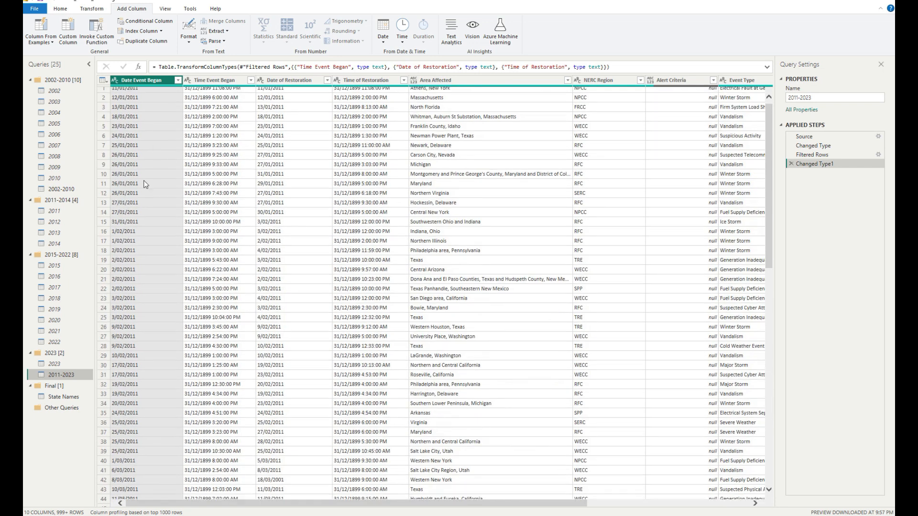
click(178, 80)
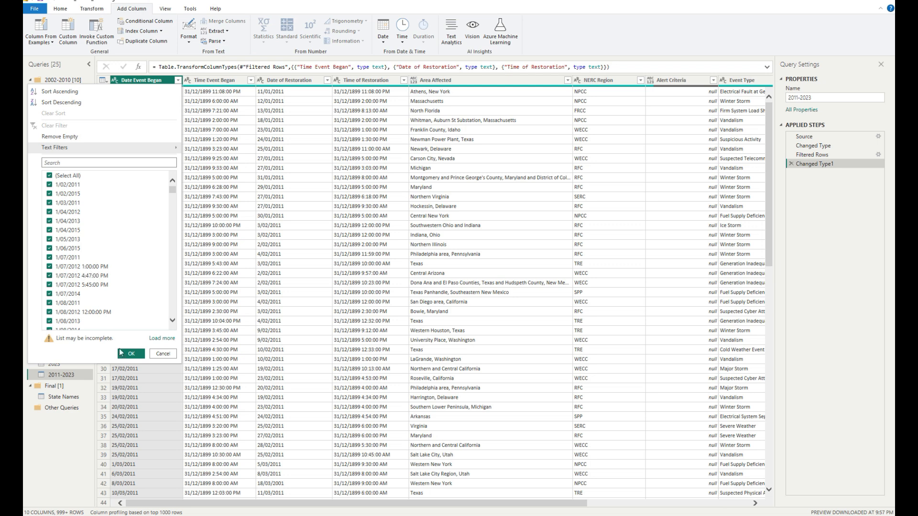
click(163, 354)
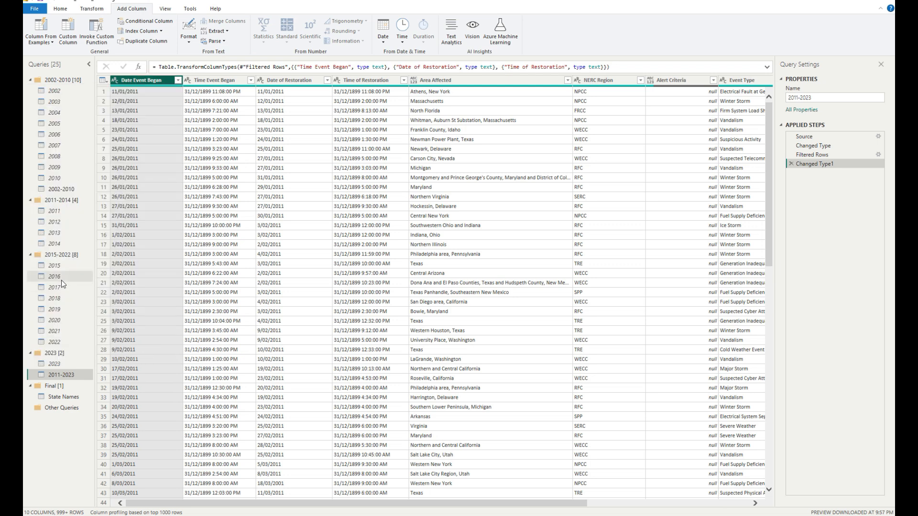
click(61, 280)
scroll(173, 244, down, 20)
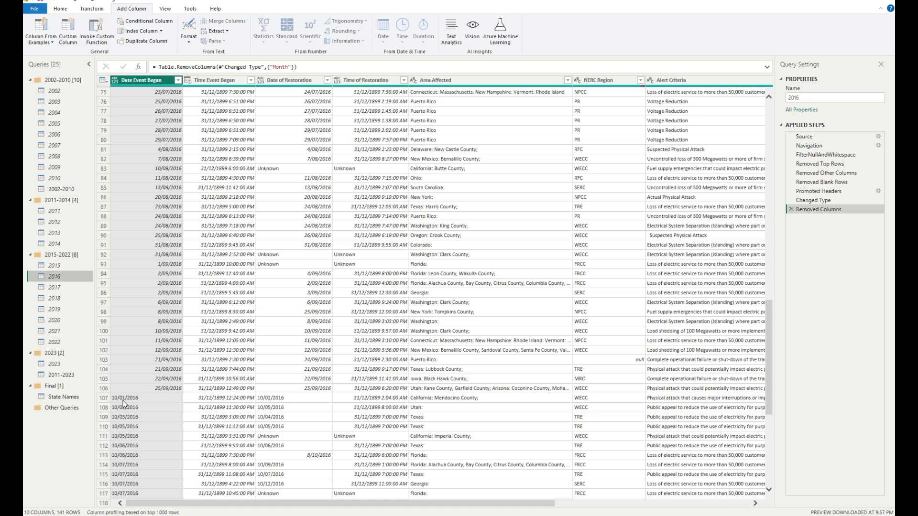
click(63, 374)
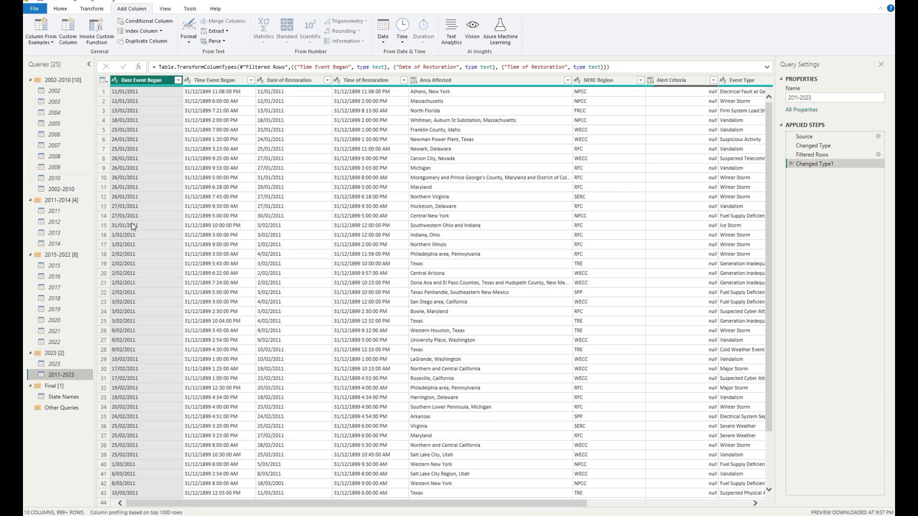
scroll(157, 282, down, 3)
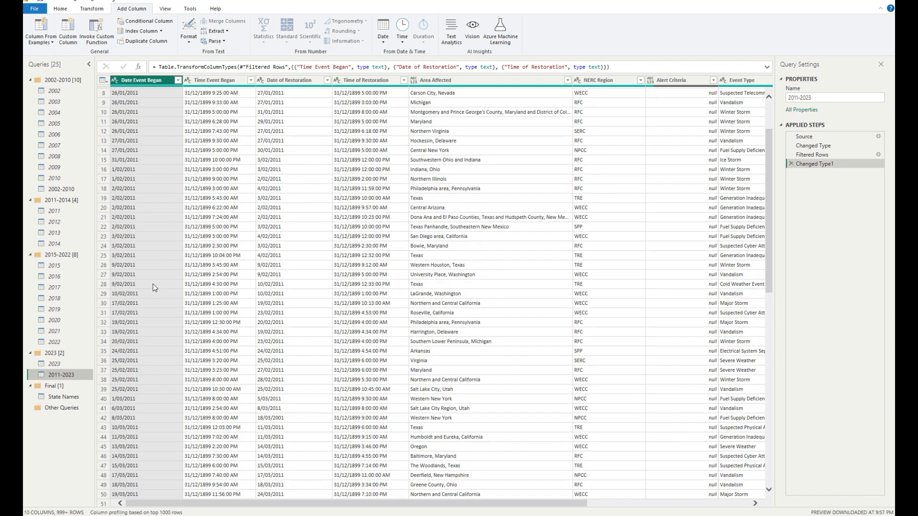
scroll(153, 282, up, 3)
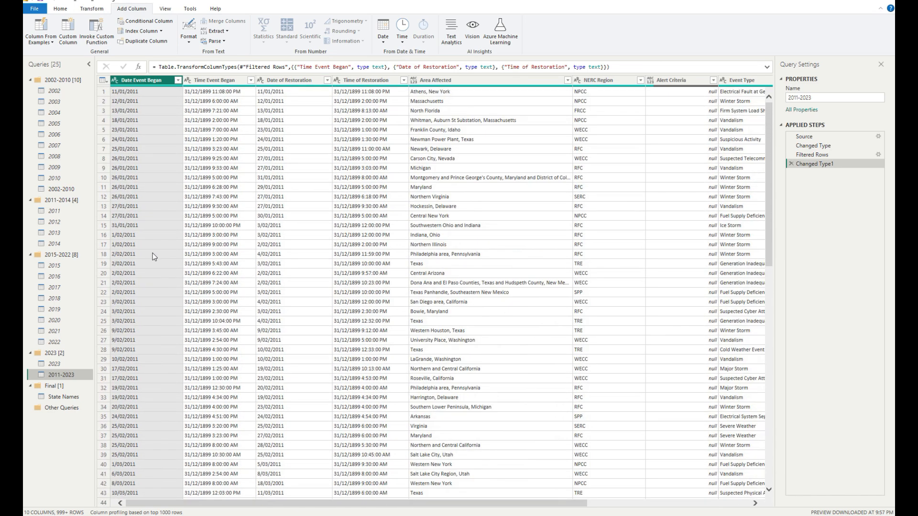
click(177, 81)
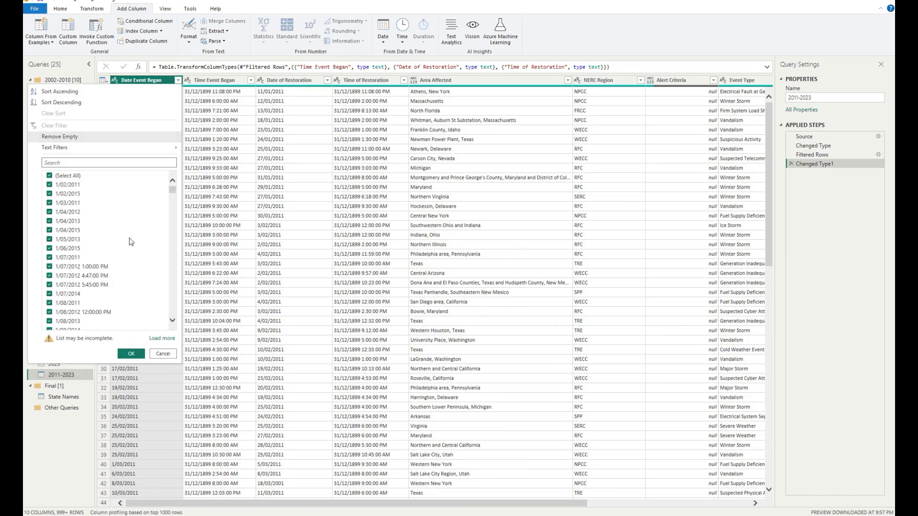
drag(172, 191, 177, 217)
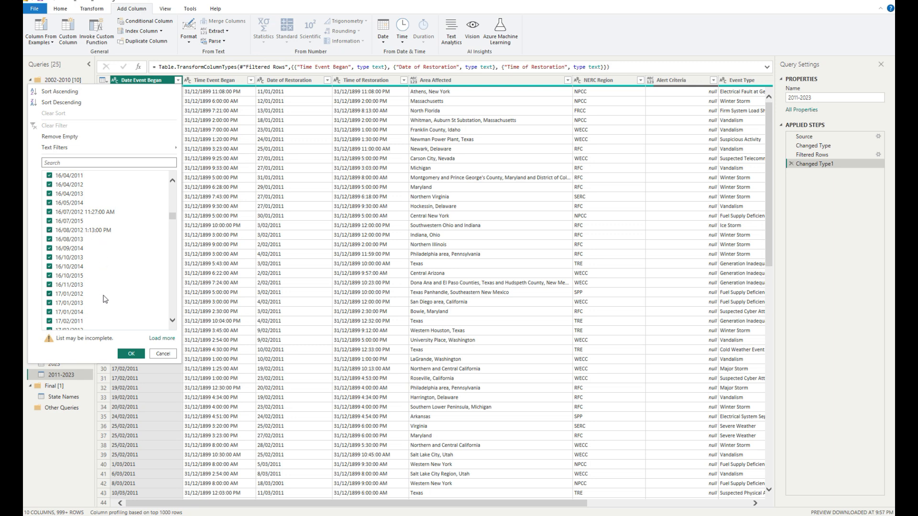
click(162, 355)
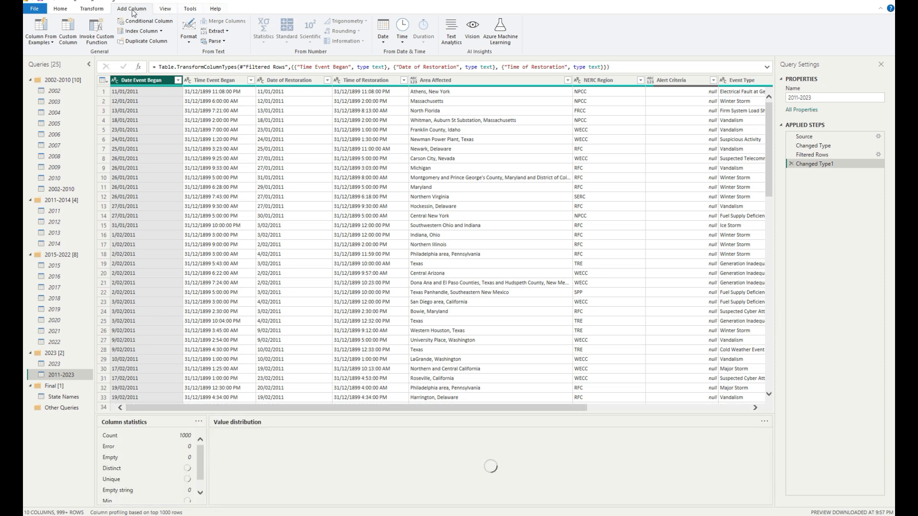
Step: Extract the text before the space delimiter in the Date Event Began column and check the resulting filter values
click(87, 9)
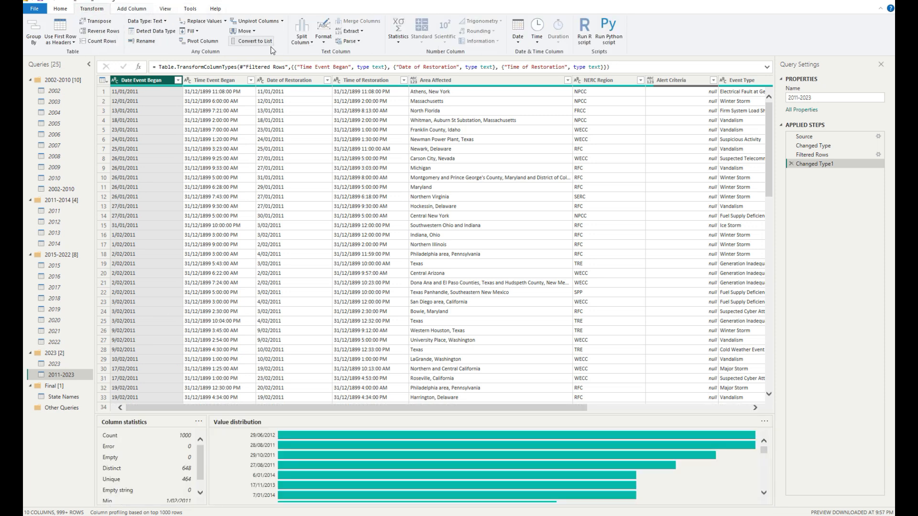
click(362, 31)
click(388, 80)
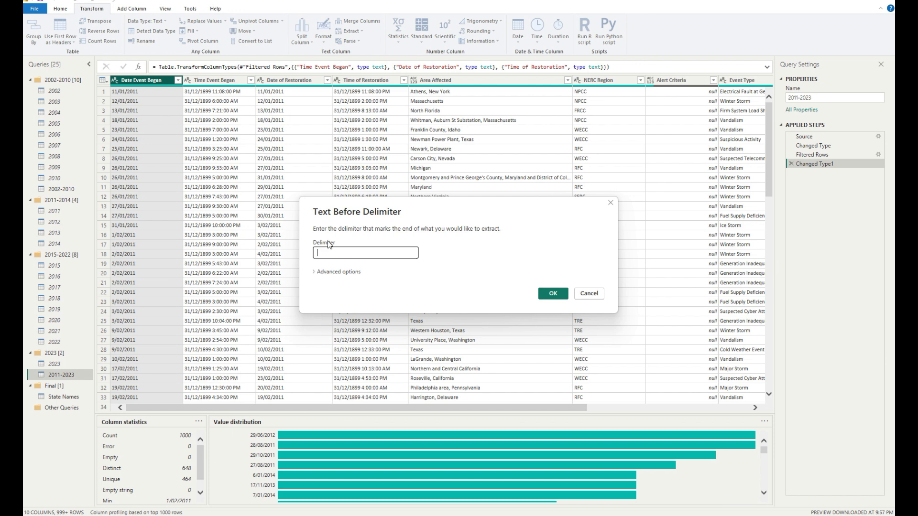
click(553, 294)
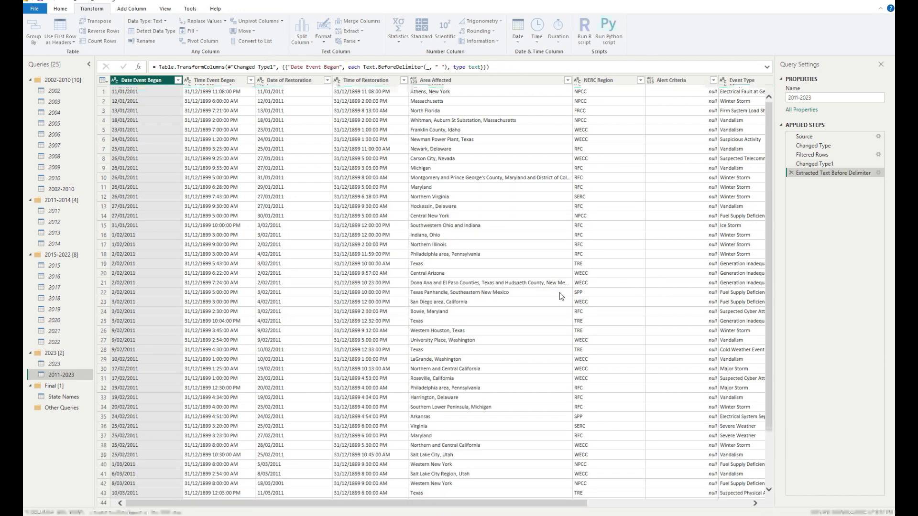
click(178, 81)
drag(174, 191, 163, 175)
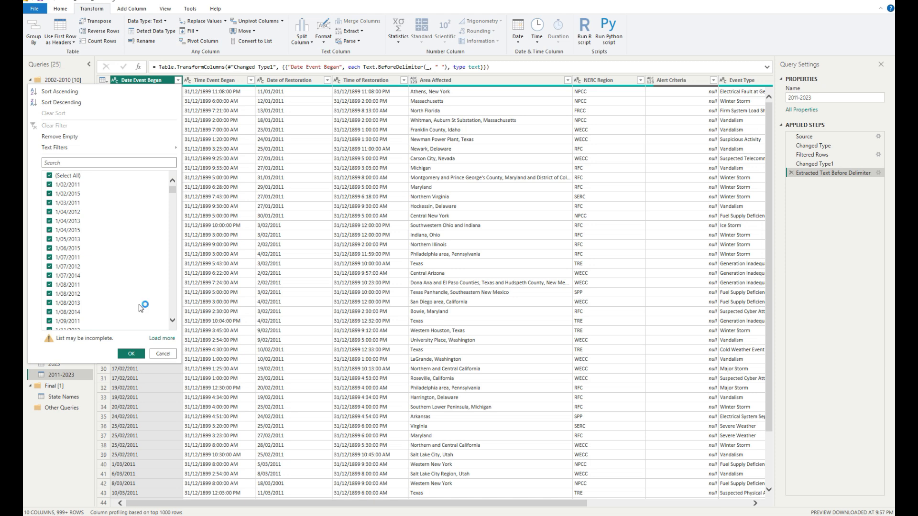
click(163, 354)
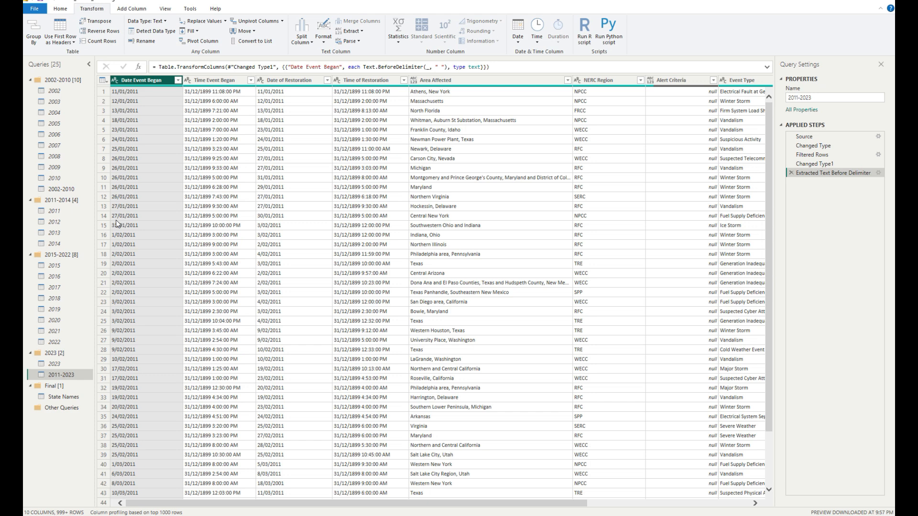
Step: Switch to Visual Studio Code and delete the repeated day-first Date.FromText lines from the date formula, keeping only the first four
key(alt+Tab)
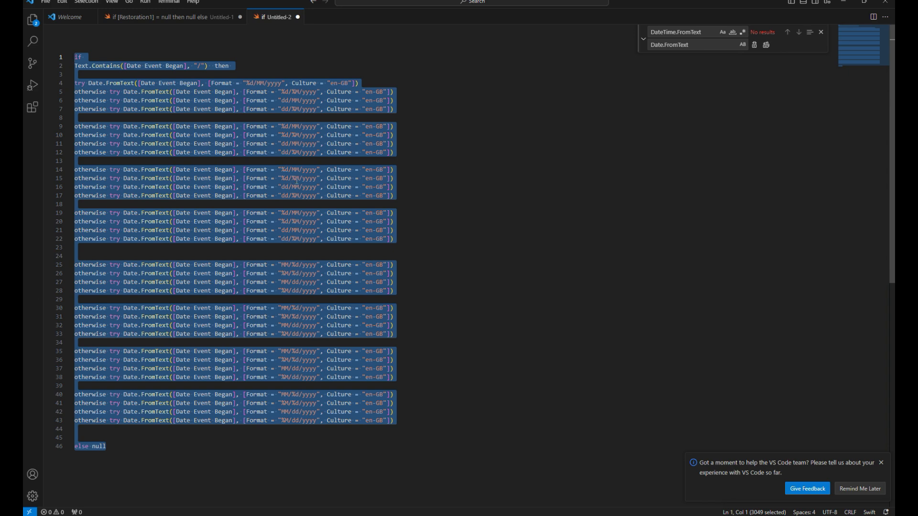
drag(402, 240, 74, 84)
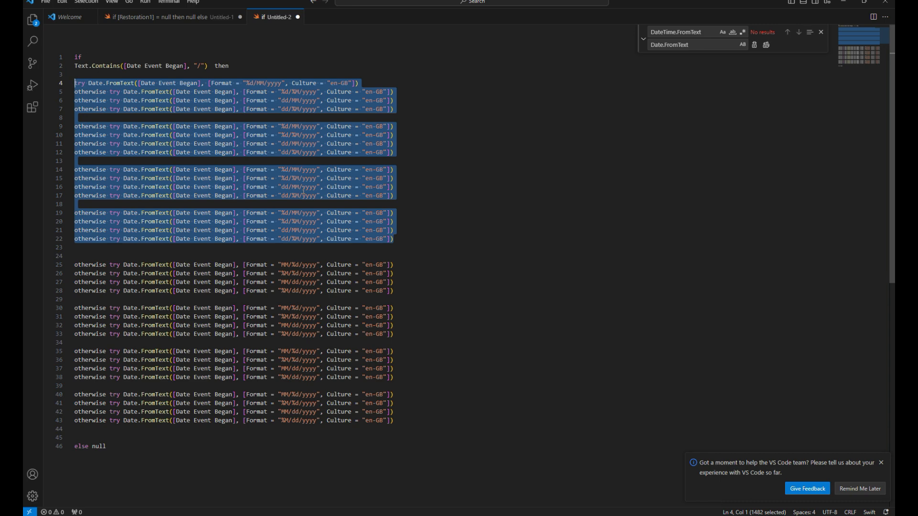
click(404, 237)
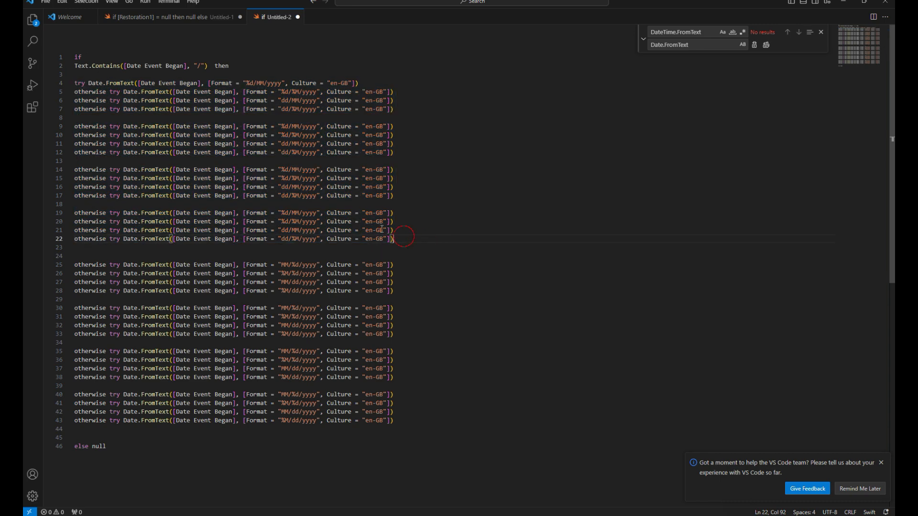
drag(404, 237, 66, 128)
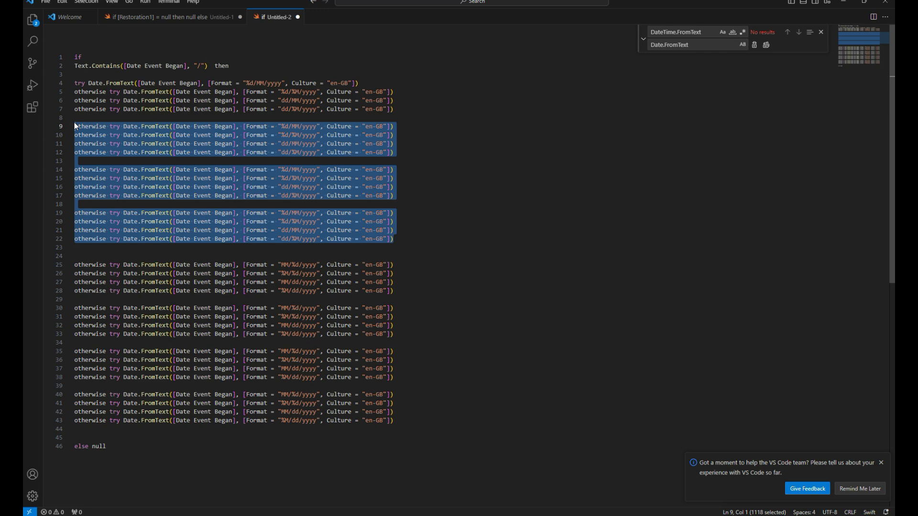
key(BackSpace)
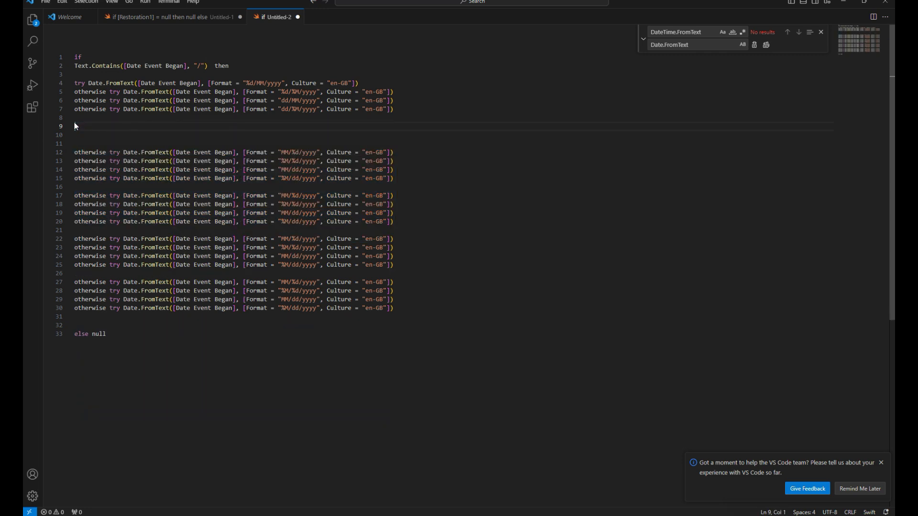
key(Delete)
key(Delete)
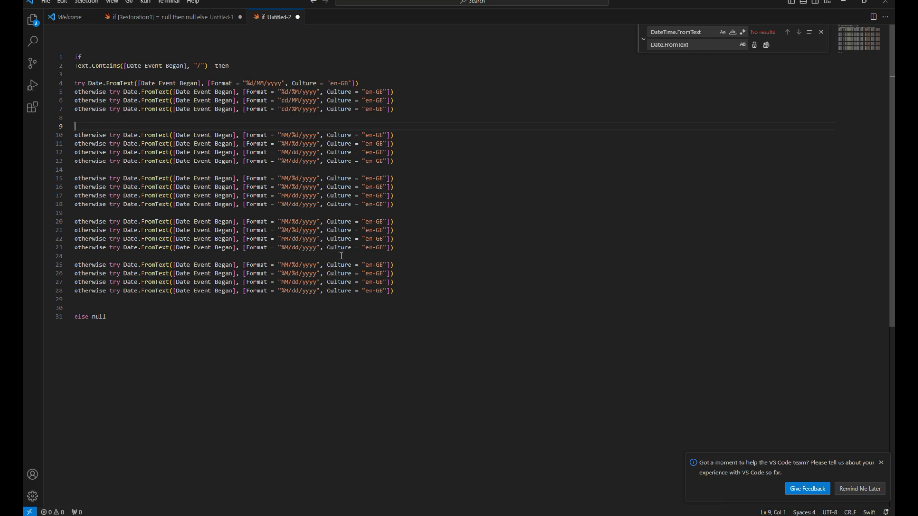
Step: Delete the repeated month-first Date.FromText lines, keeping the first four, and copy the whole formula from if to else null
drag(401, 291, 69, 184)
key(Delete)
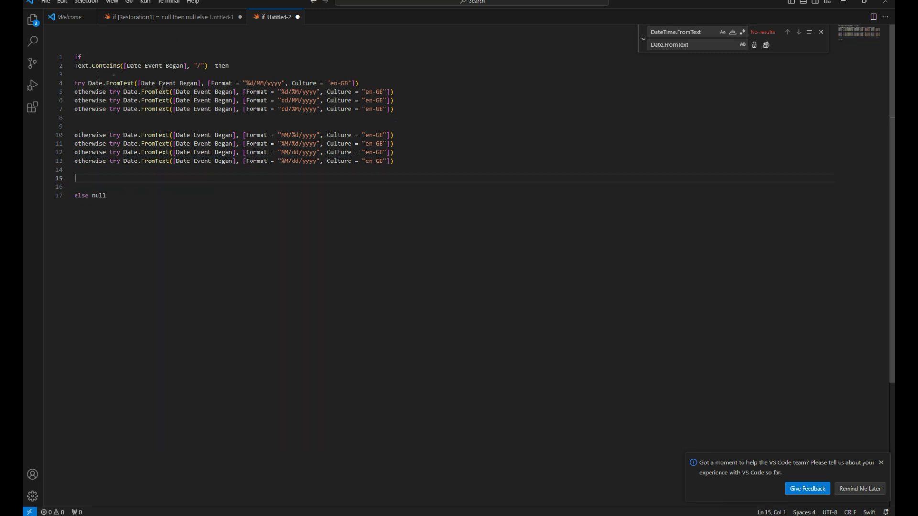
drag(112, 197, 71, 57)
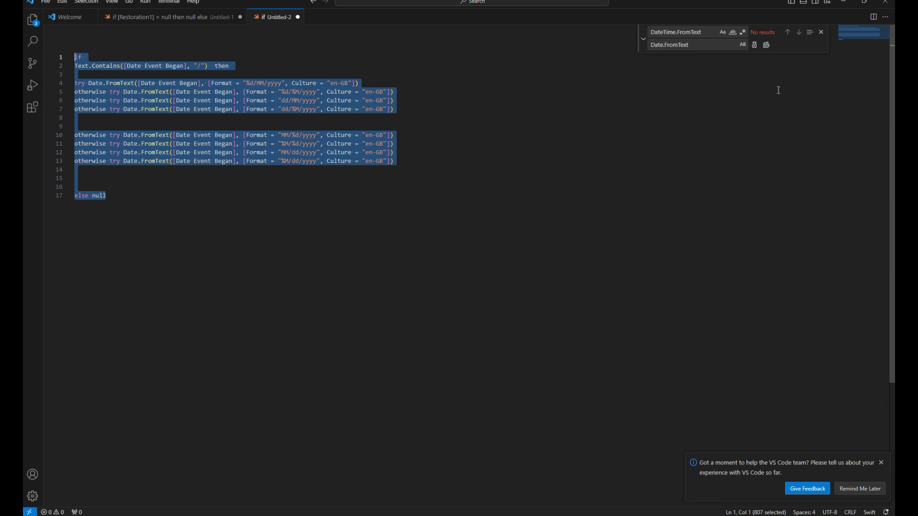
Step: Return to Power Query Editor and add a custom column named Date Event Began2 using the copied date formula
click(843, 3)
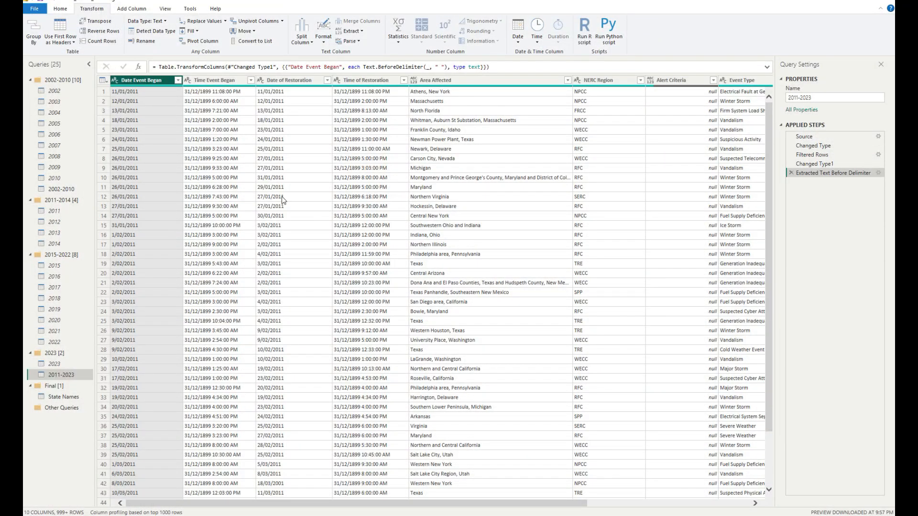
click(138, 8)
click(68, 31)
click(352, 236)
key(ctrl+v)
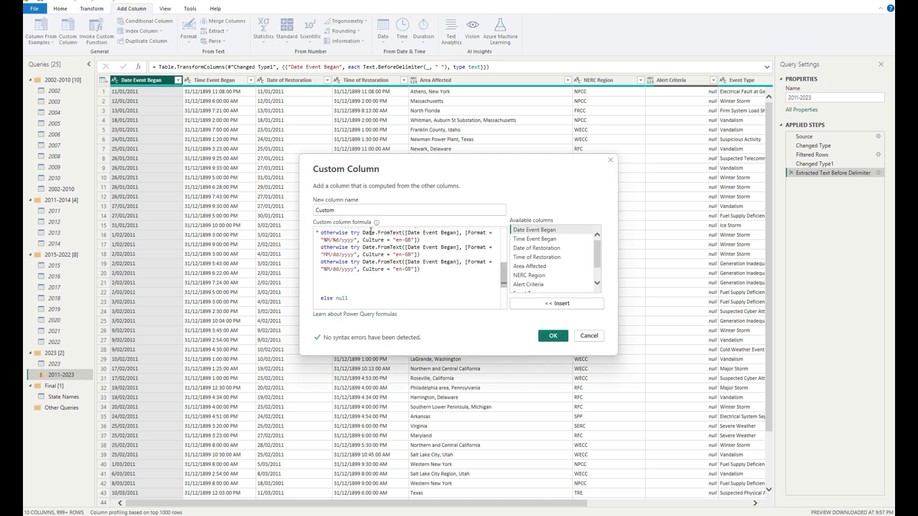
double_click(356, 210)
text(Date Event Began2)
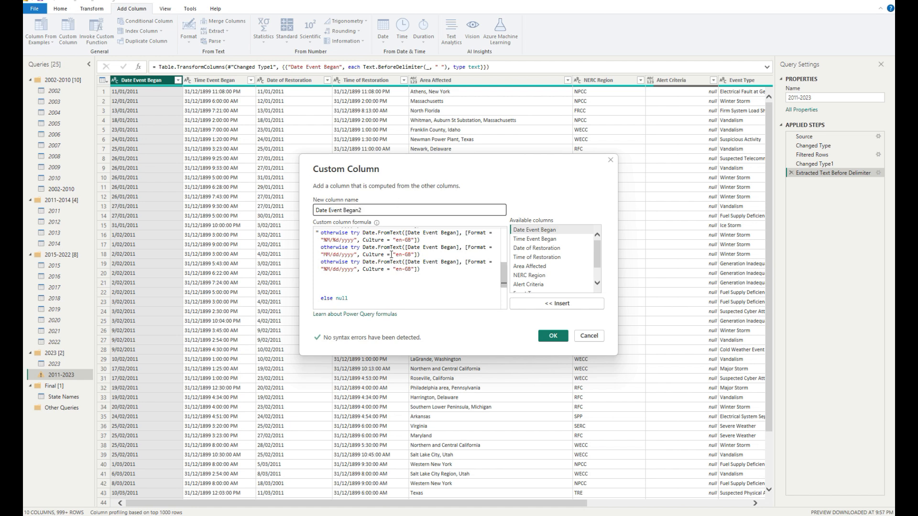
click(553, 337)
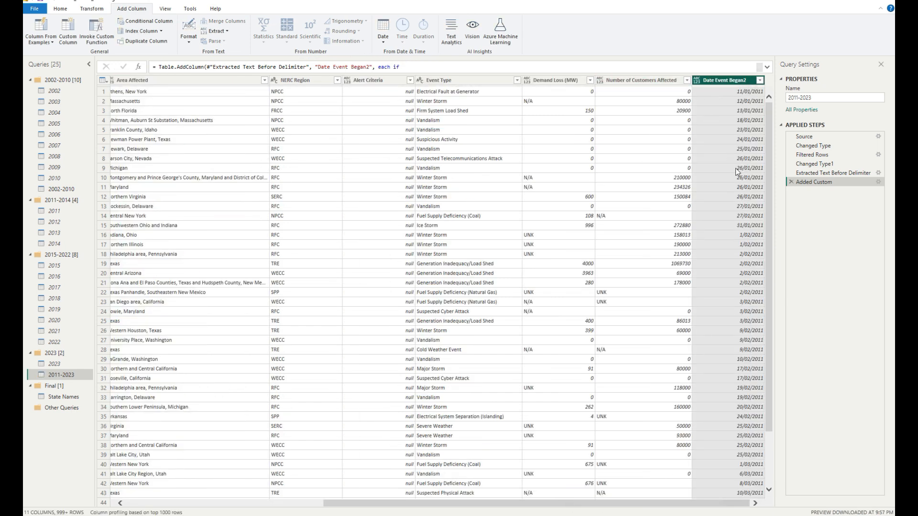
Step: Change the Date Event Began2 column to date type and move it to the beginning of the table
click(697, 81)
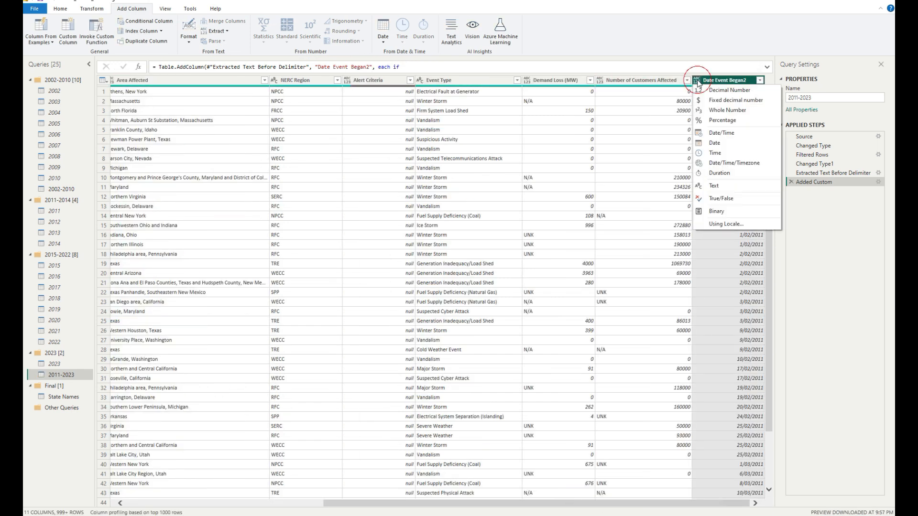
click(723, 143)
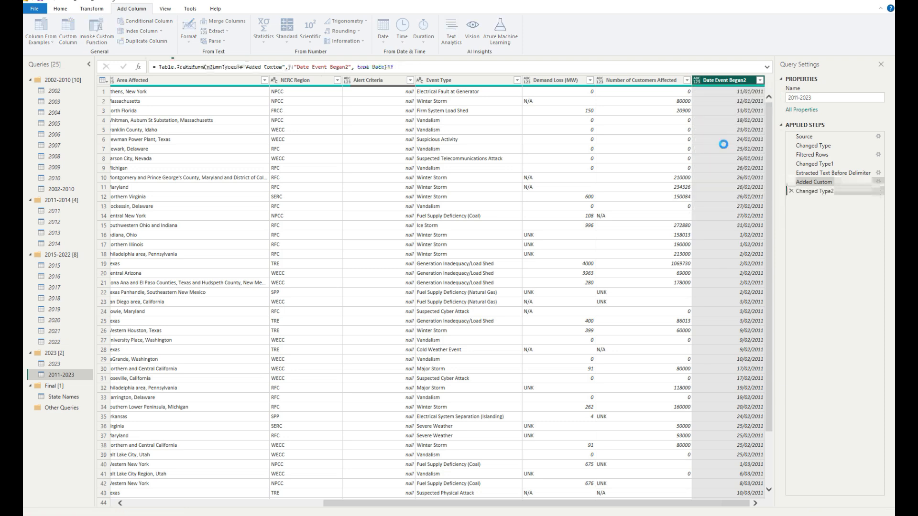
right_click(731, 81)
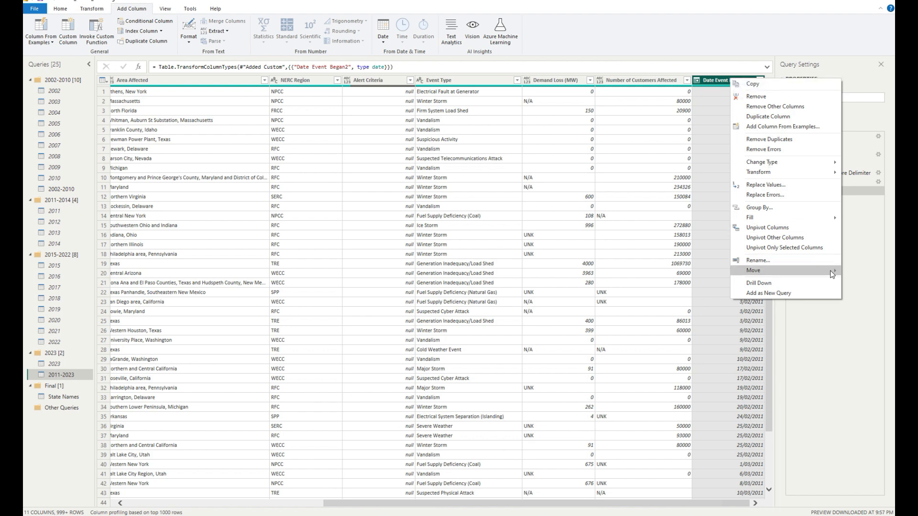
mouse_move(799, 218)
click(692, 293)
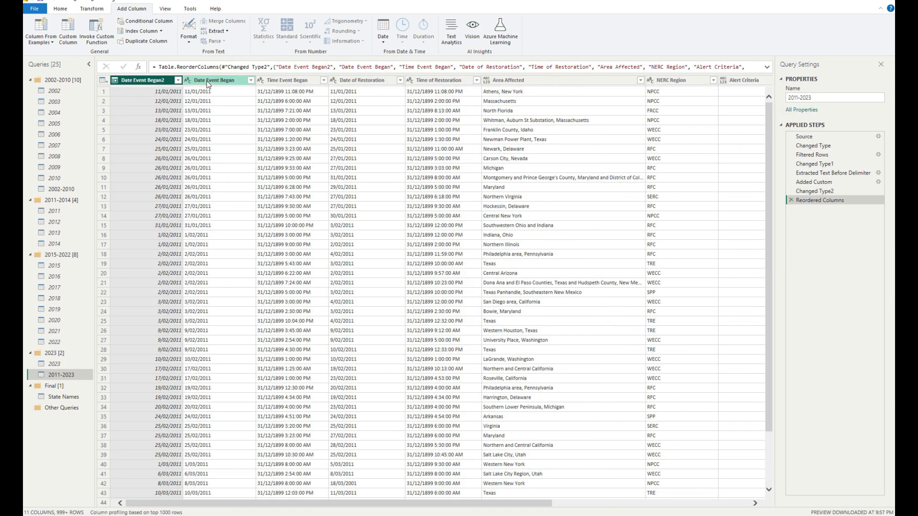
Step: Remove the original Date Event Began text column and rename Date Event Began2 to Date Event Began
right_click(208, 82)
click(245, 99)
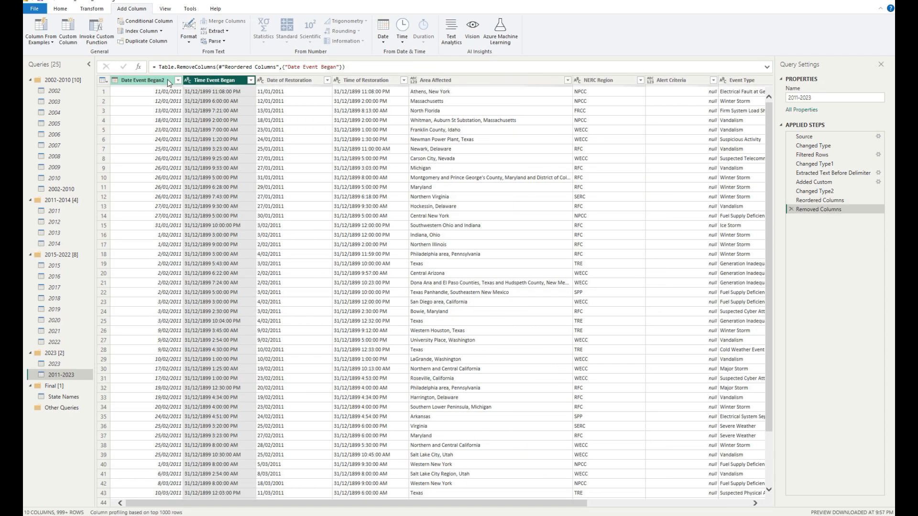
click(167, 80)
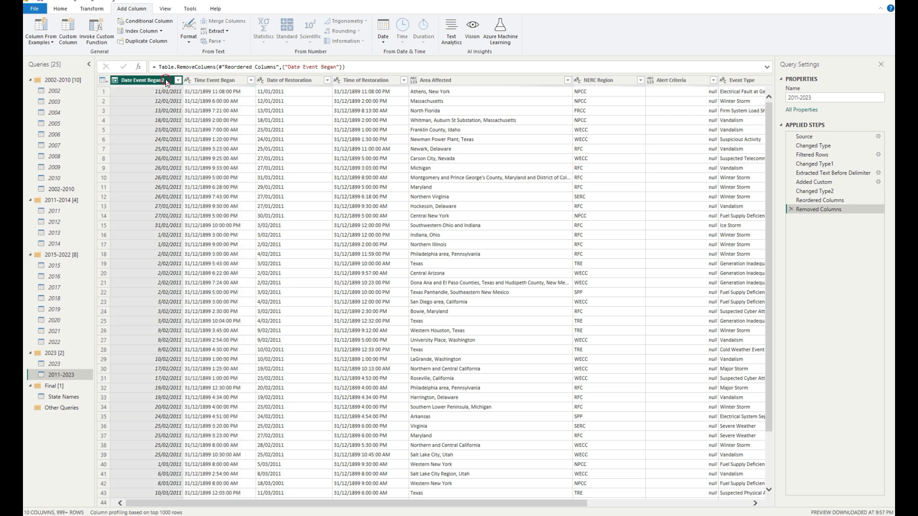
key(BackSpace)
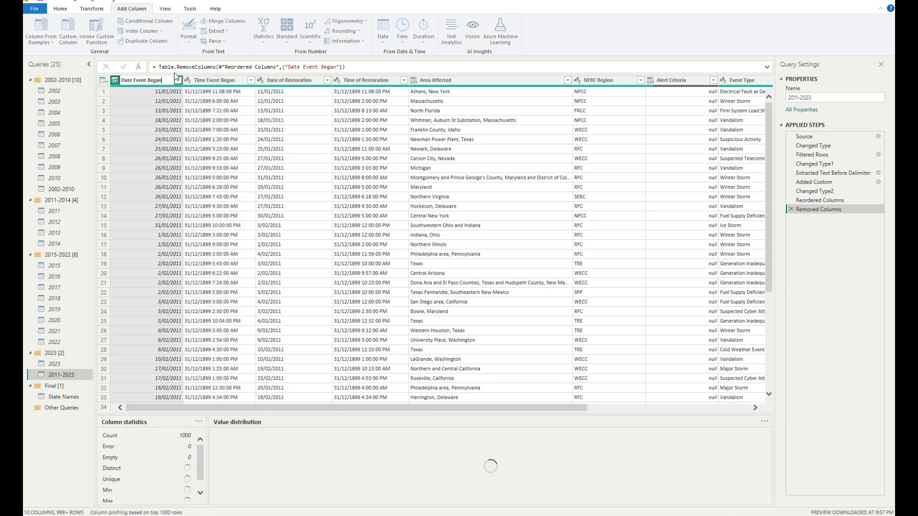
key(Return)
Step: Parse the Time Event Began text column into time values in place and base column profiling on the entire data set
click(250, 80)
drag(246, 192, 249, 326)
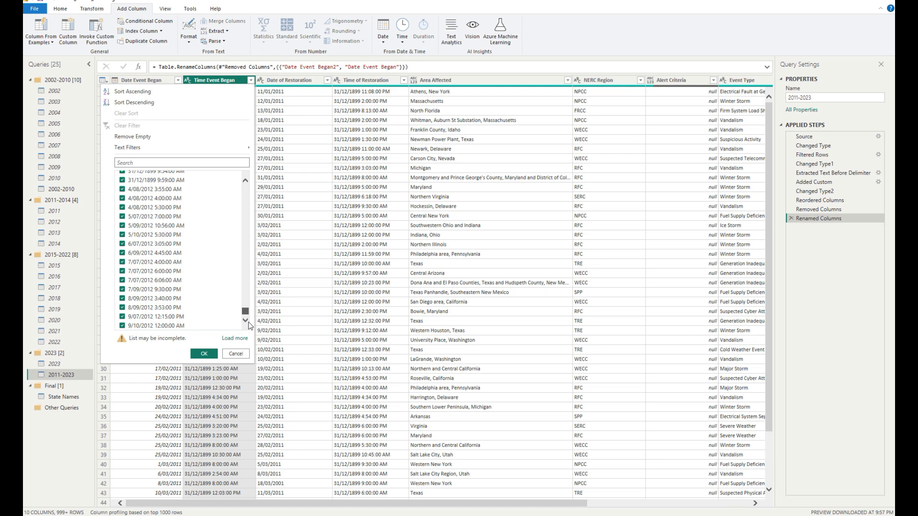
scroll(234, 248, up, 4)
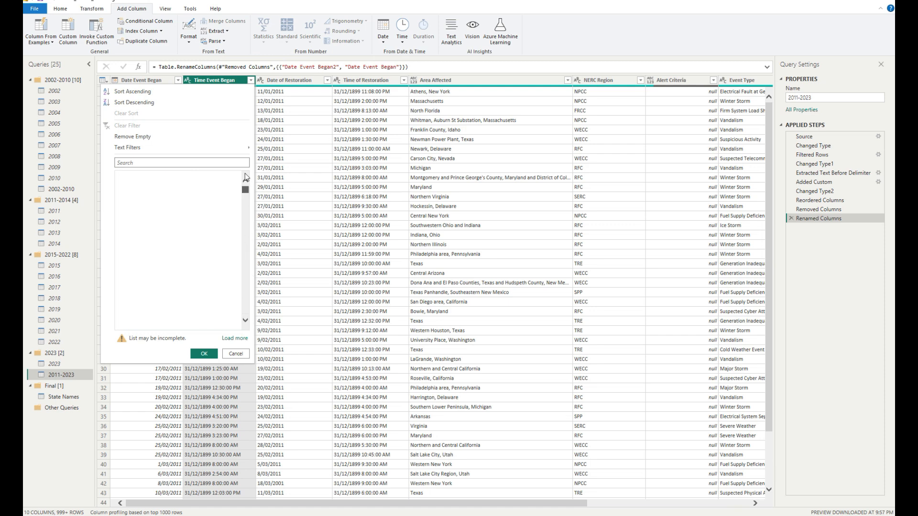
click(236, 354)
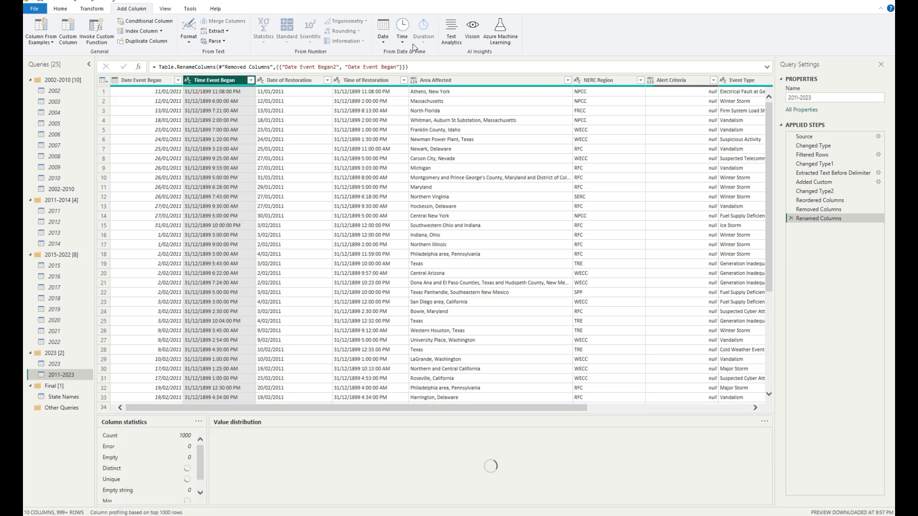
click(401, 38)
click(421, 72)
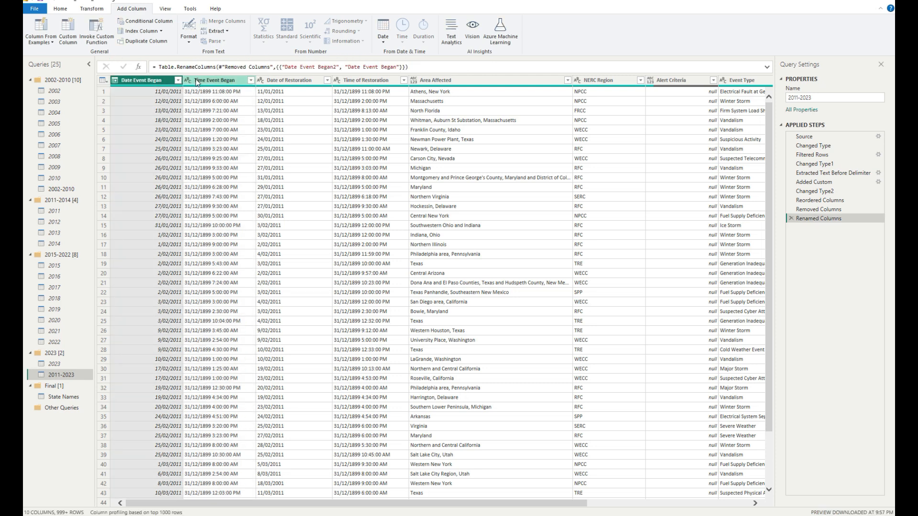
click(196, 80)
click(88, 11)
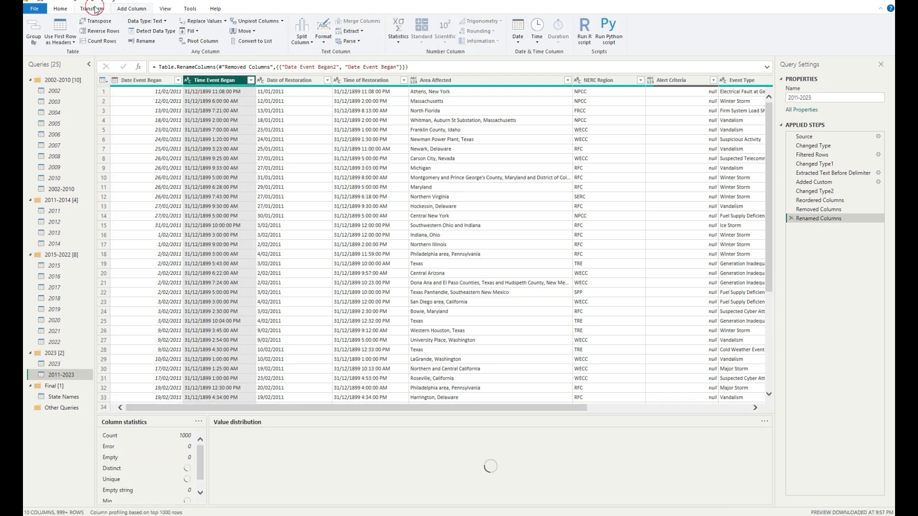
click(537, 42)
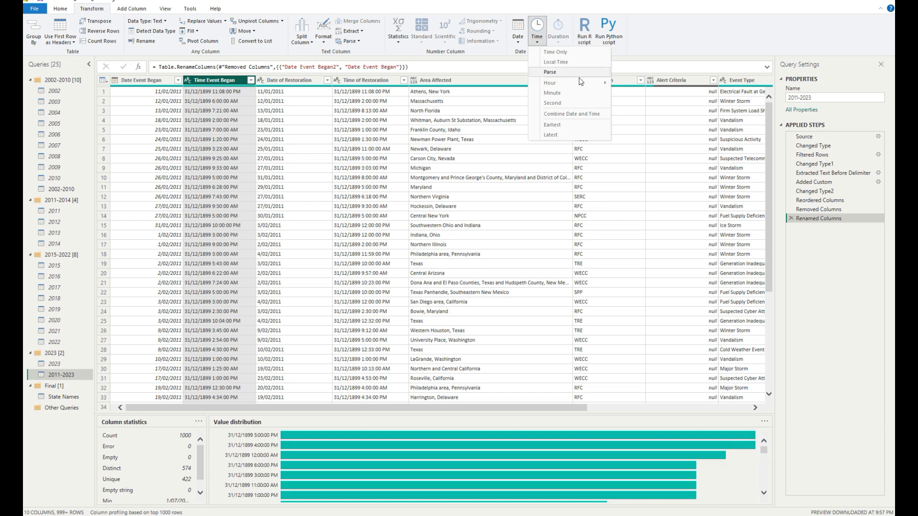
click(572, 73)
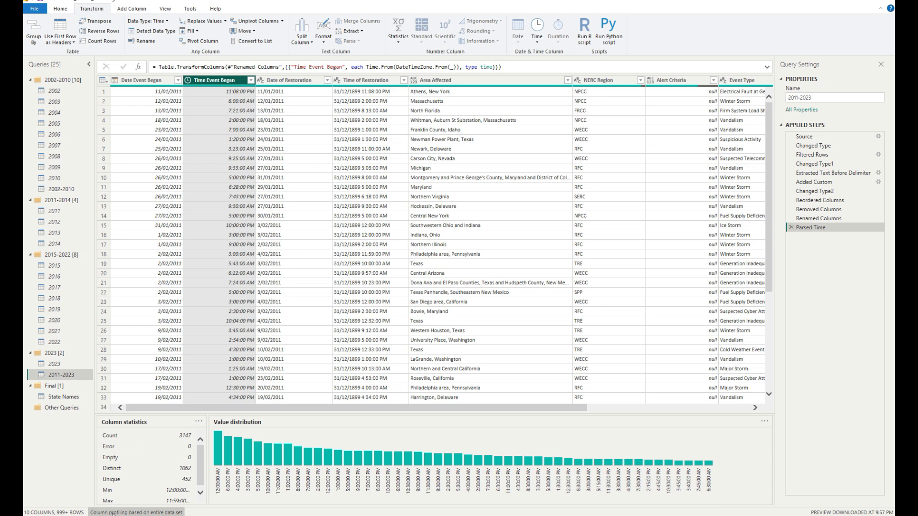
click(128, 512)
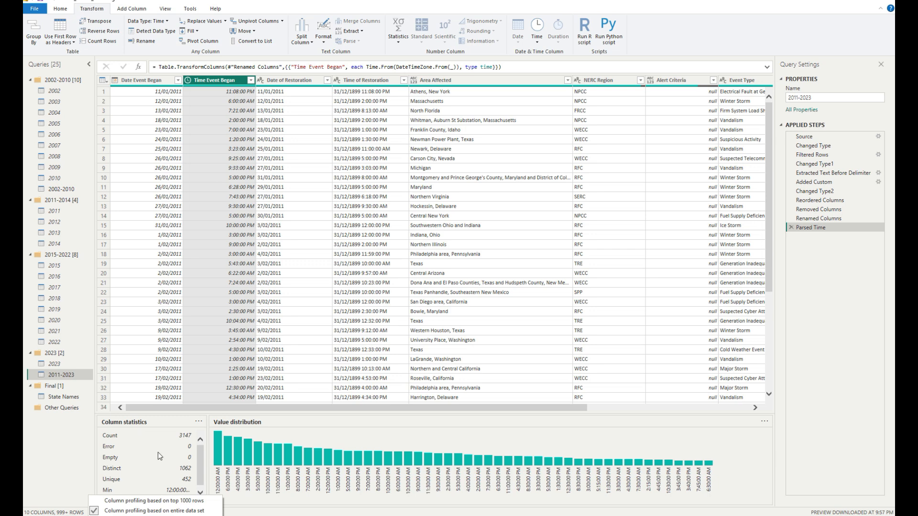
click(216, 80)
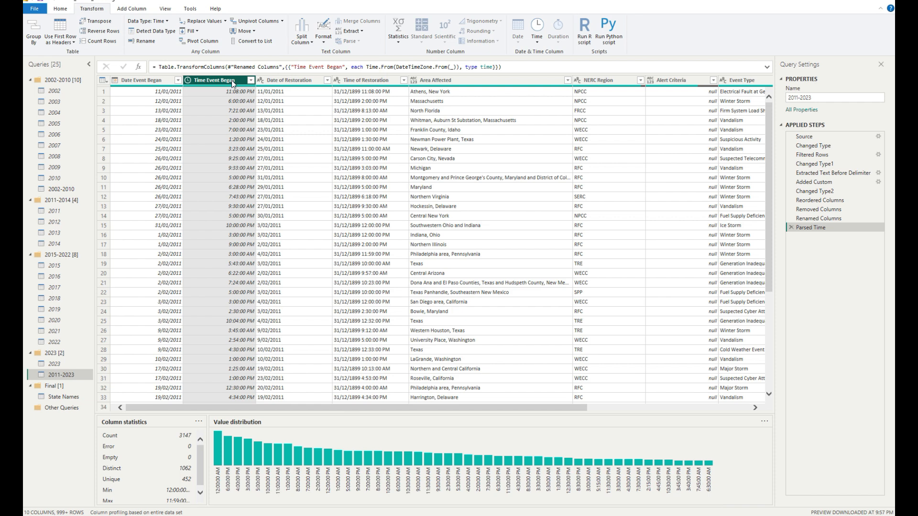
Step: Load more values in the Date of Restoration filter list and examine its date formats and non-date entries
click(309, 119)
click(328, 80)
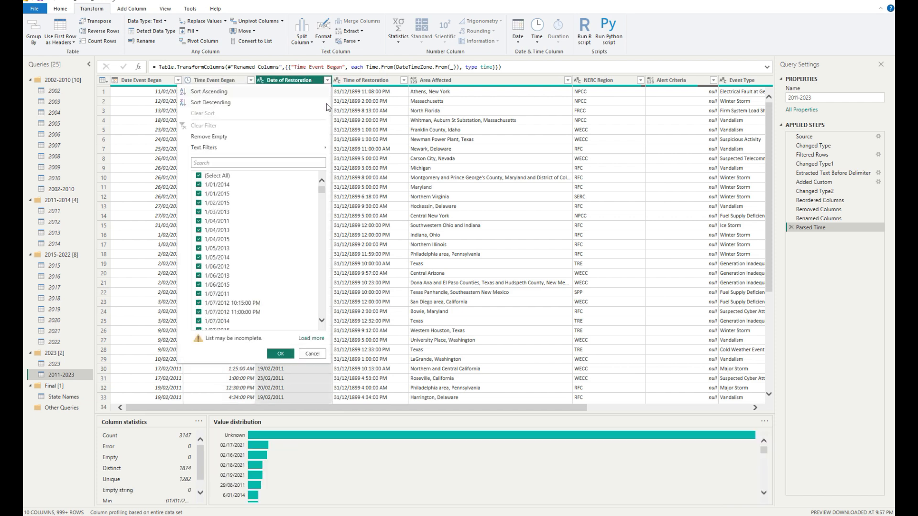
scroll(310, 304, down, 10)
drag(308, 301, 309, 322)
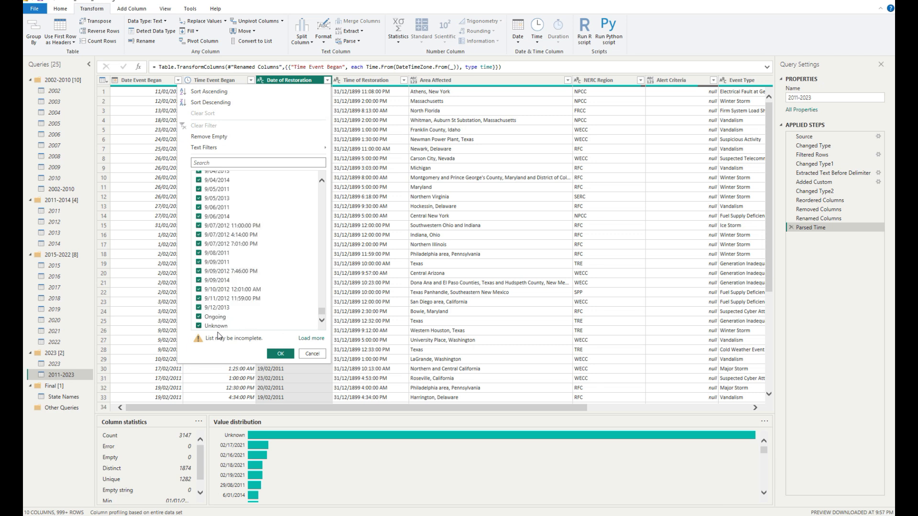
click(304, 339)
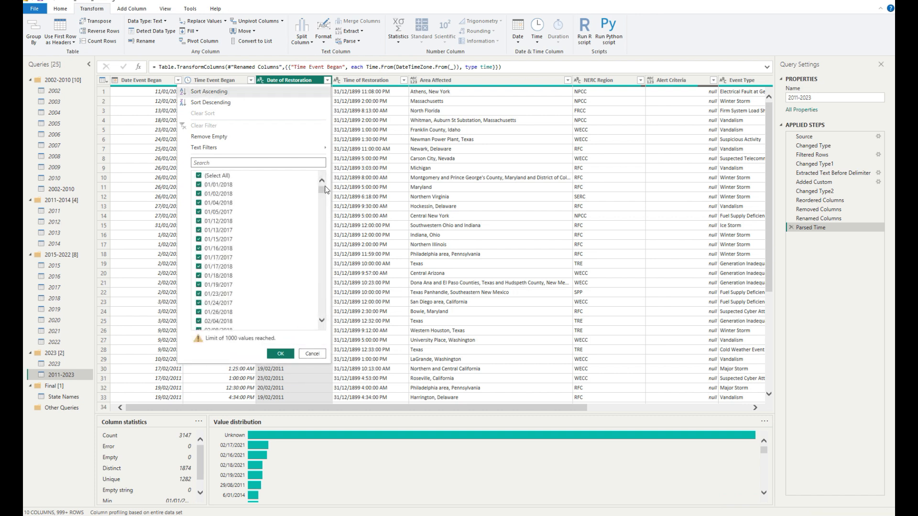
drag(320, 188, 321, 311)
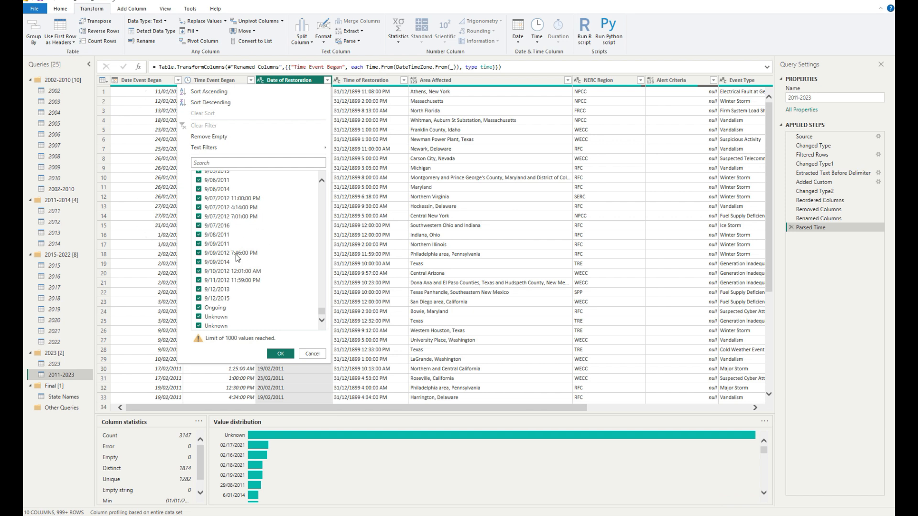
click(312, 354)
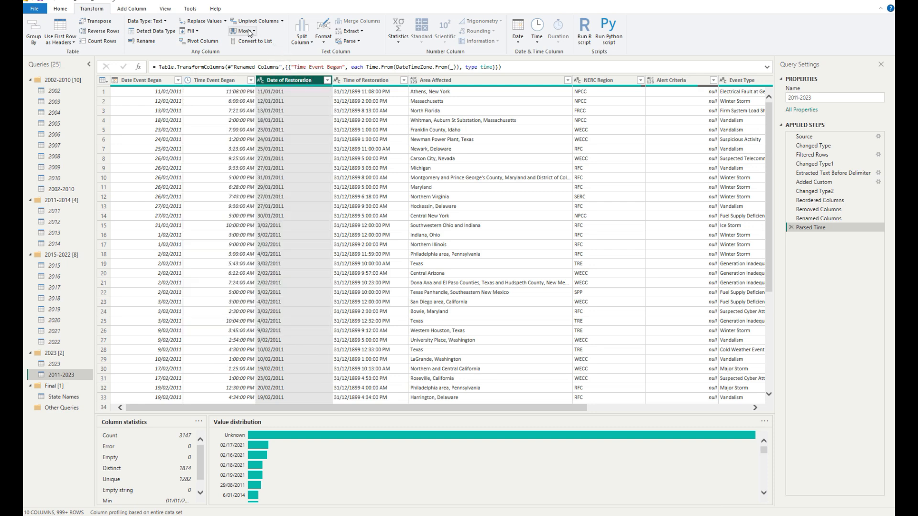
Step: Trim and clean the text in the Date of Restoration column
click(325, 42)
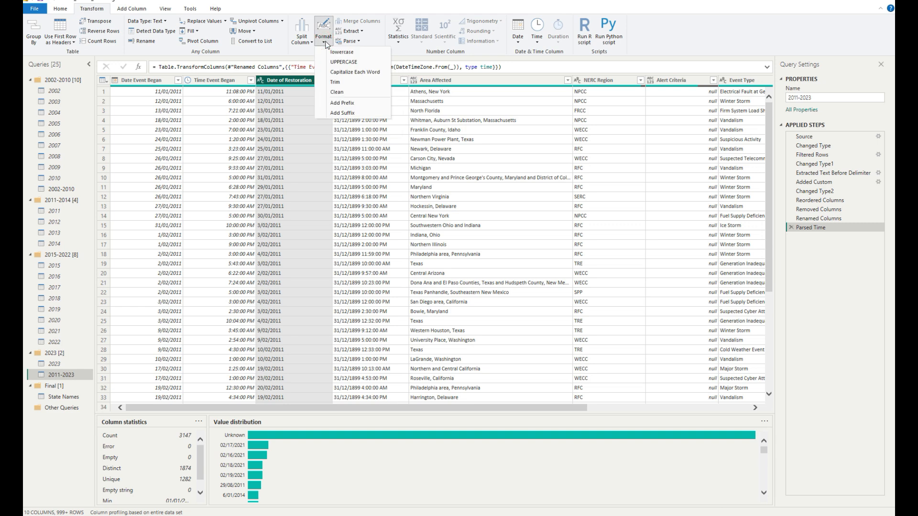
click(344, 82)
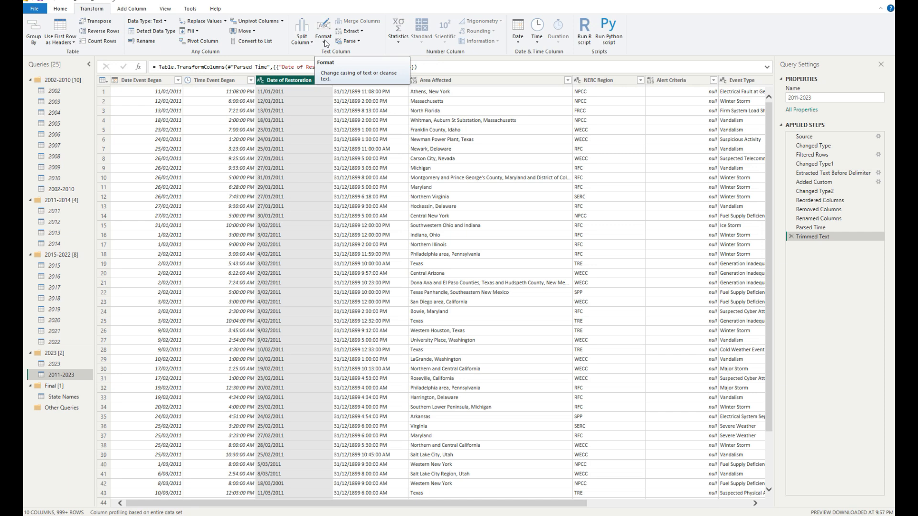
click(325, 42)
click(342, 94)
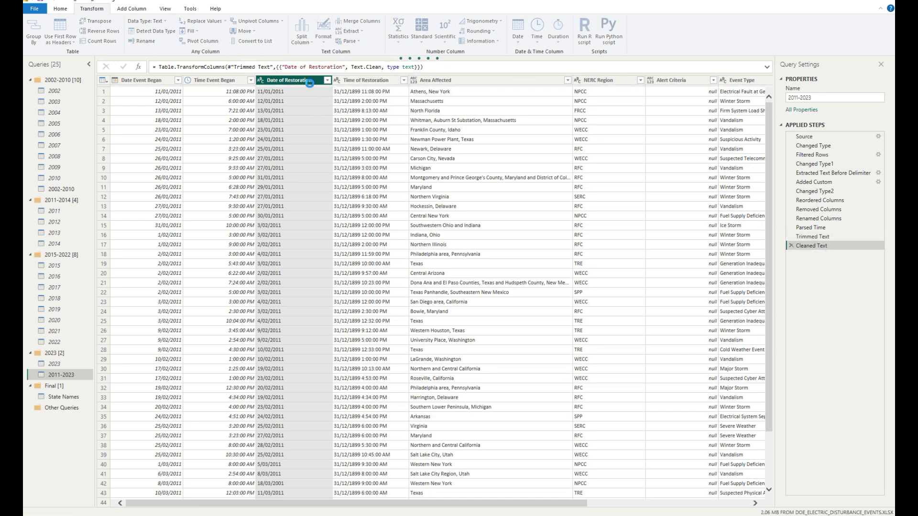
Step: Replace the value Ongoing with null in the Date of Restoration column
right_click(292, 100)
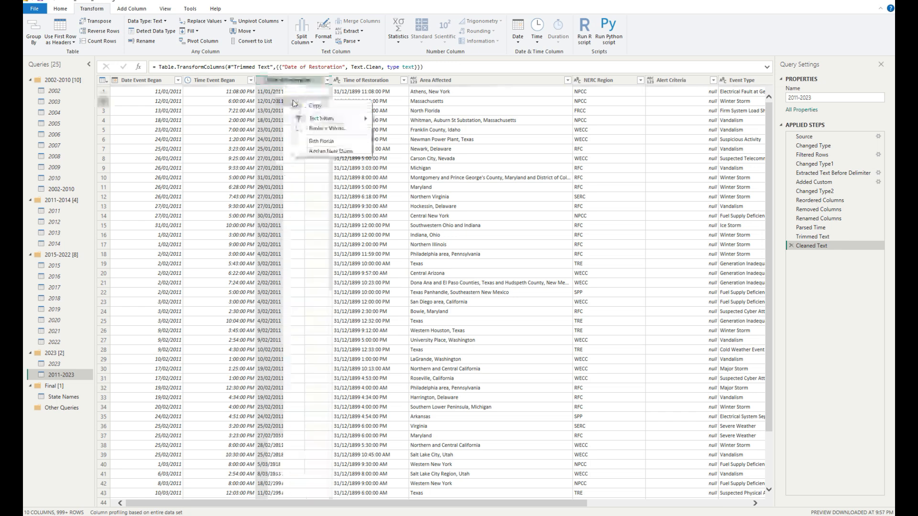
click(324, 127)
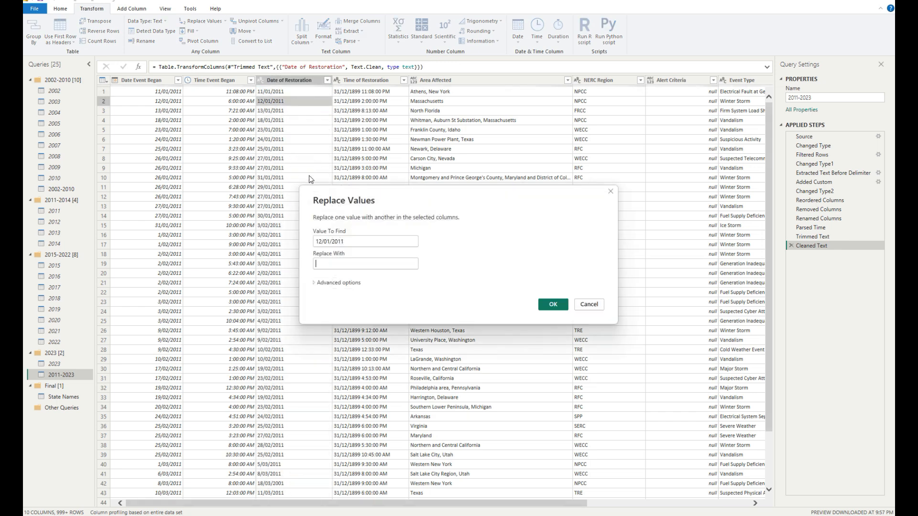
drag(360, 242, 316, 242)
text(0)
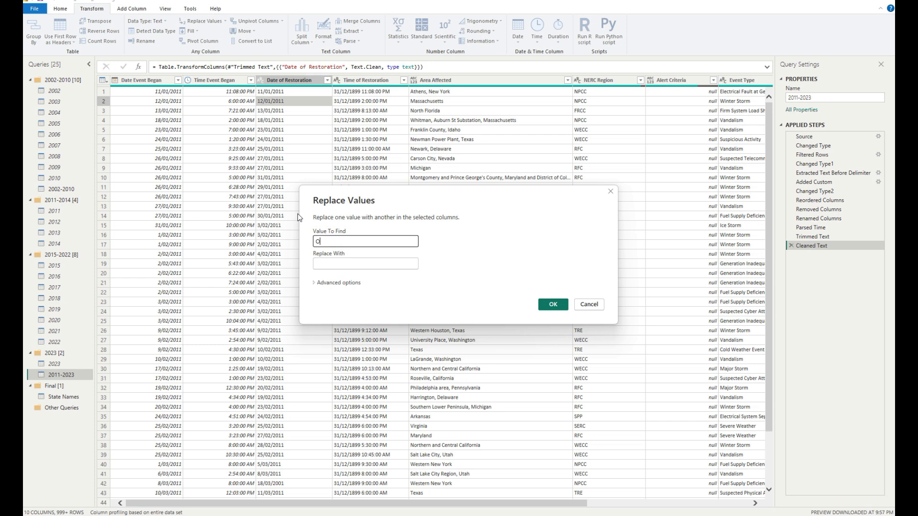
key(Tab)
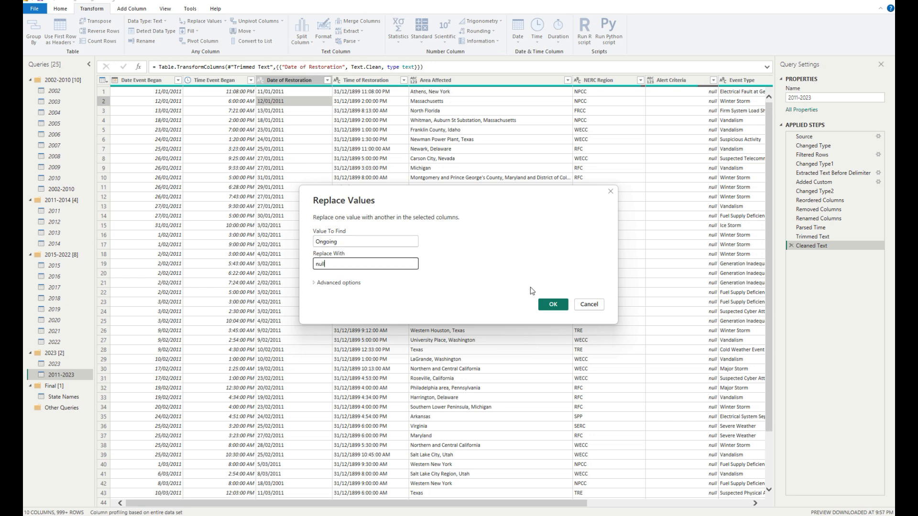
click(552, 304)
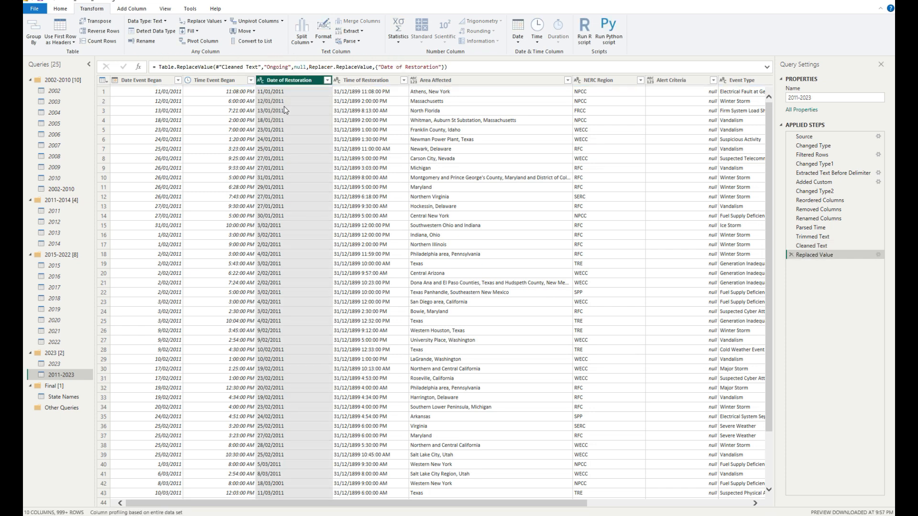
Step: Replace the value Unknown with null in the Date of Restoration column
right_click(285, 108)
click(317, 135)
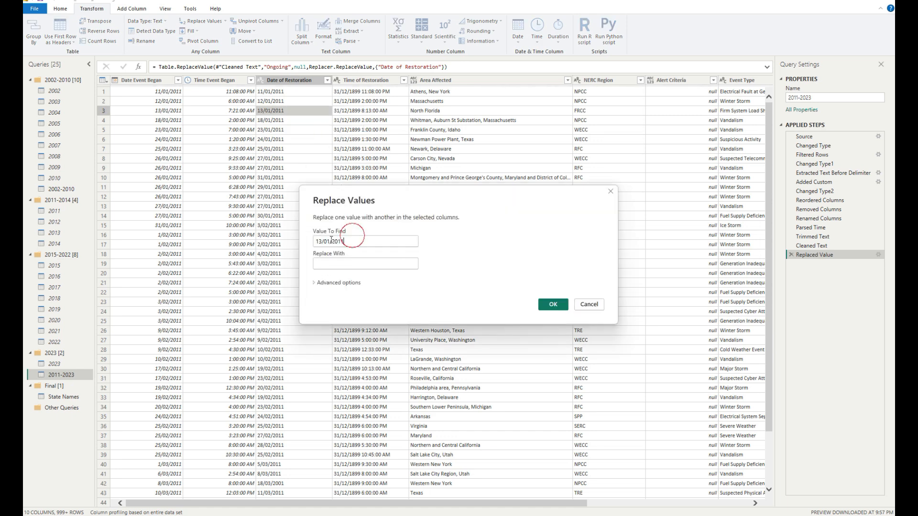
drag(353, 241, 292, 244)
text(Unknown)
click(348, 259)
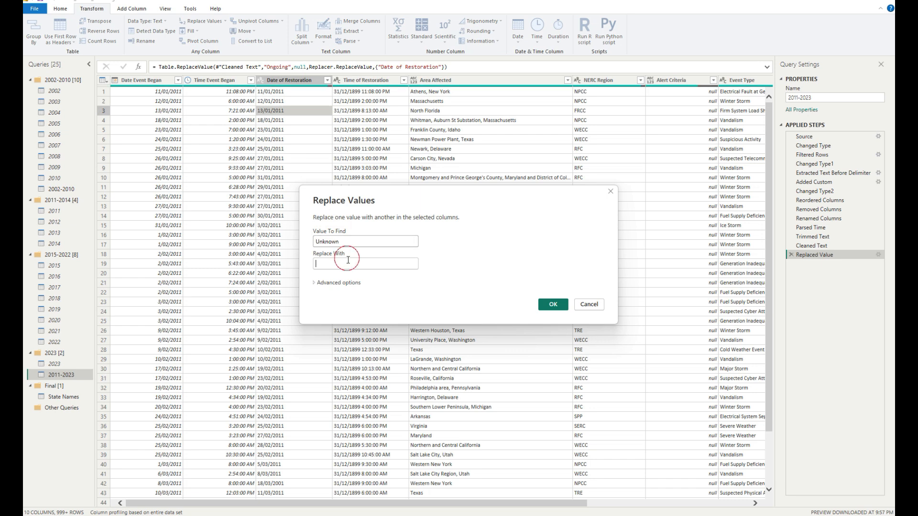
text(null)
click(555, 306)
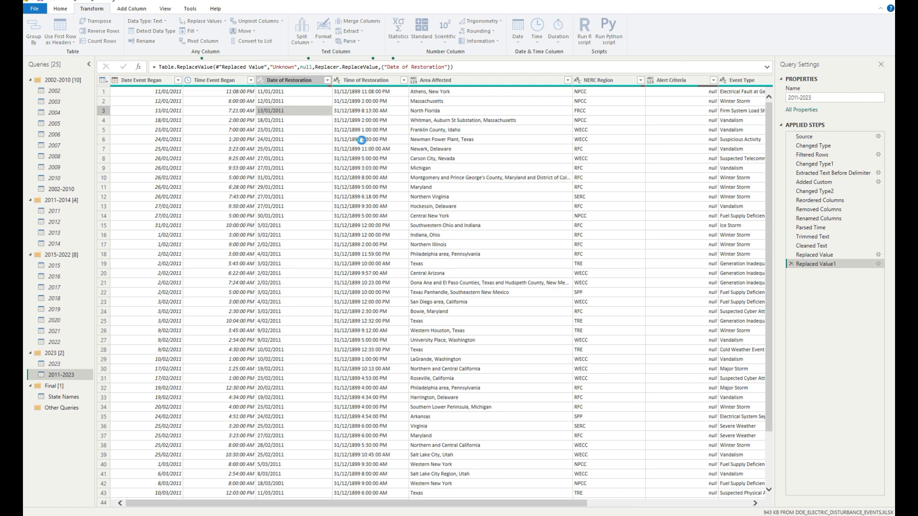
Step: Extract the text before the delimiter in the Date of Restoration column to keep only the date part
right_click(307, 81)
click(294, 80)
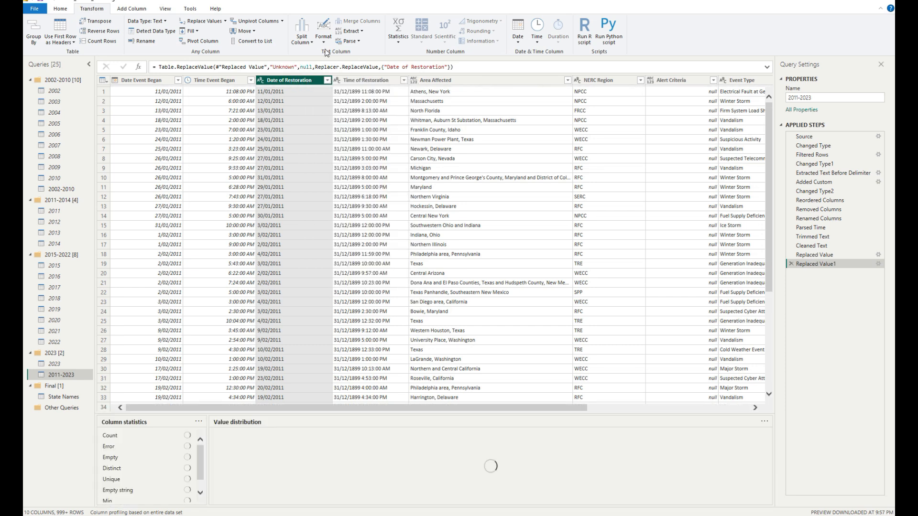
click(361, 33)
click(376, 83)
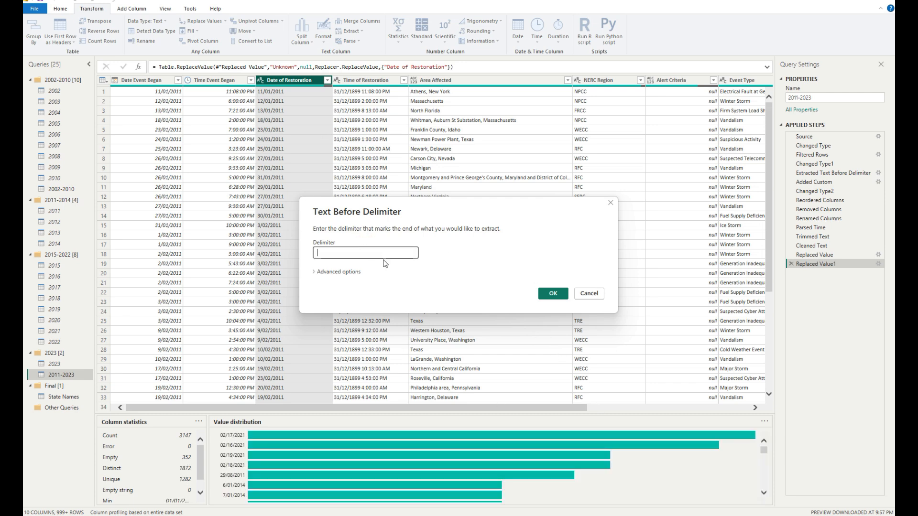
click(553, 293)
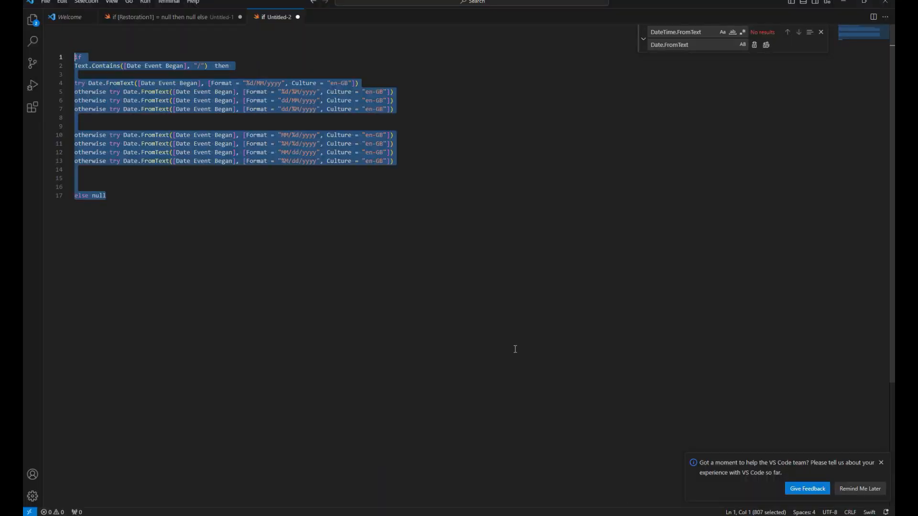
Step: Copy the whole Date Event Began formula, from if to else null, into a new untitled text file
click(225, 198)
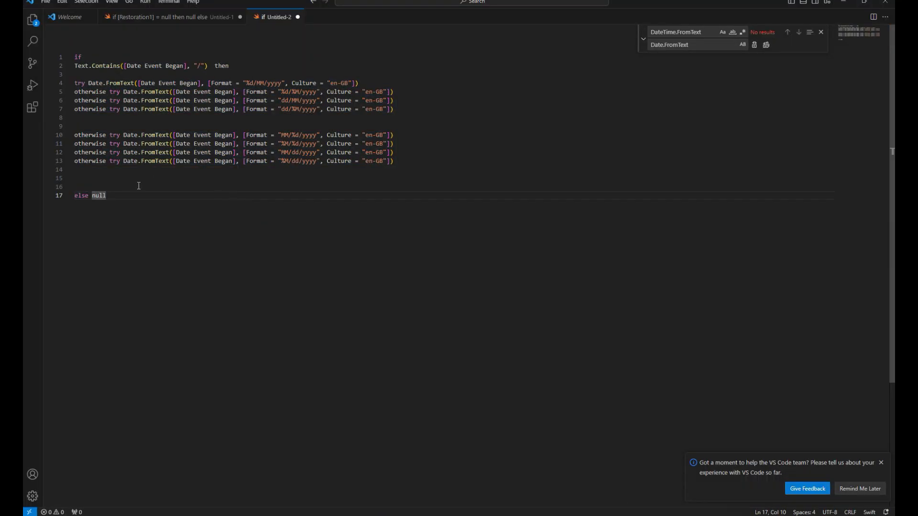
drag(115, 198, 70, 57)
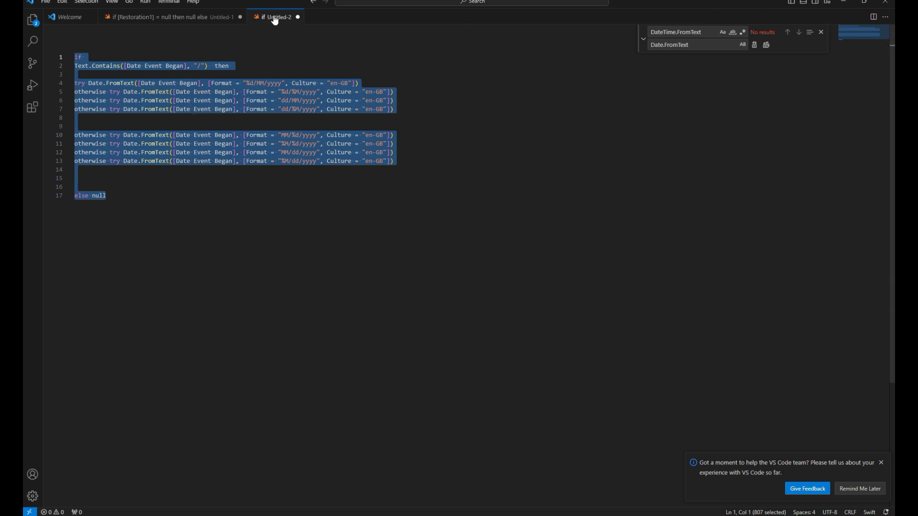
right_click(318, 18)
click(347, 30)
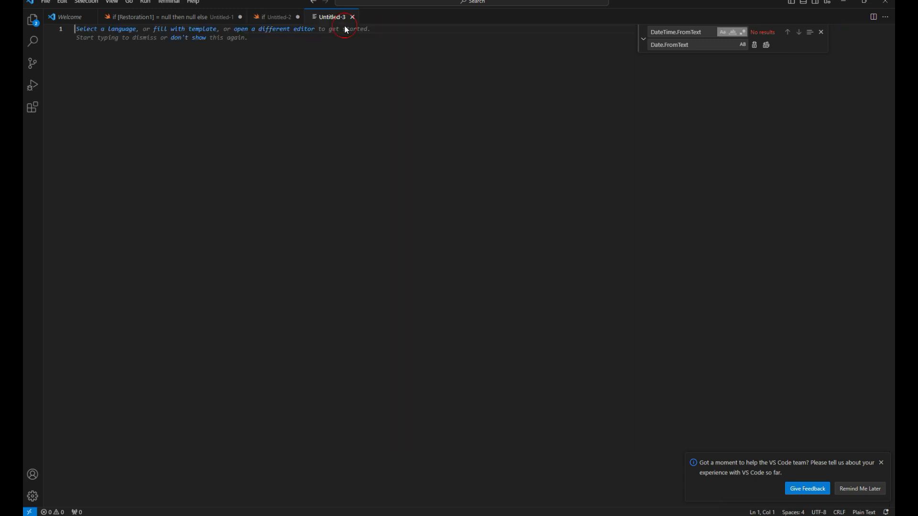
click(272, 16)
click(125, 198)
drag(125, 198, 75, 57)
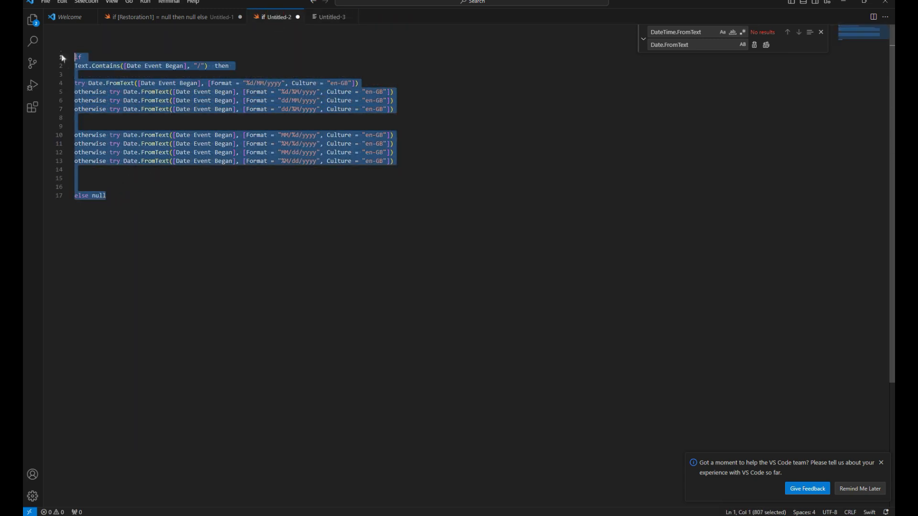
key(ctrl+c)
click(332, 19)
key(ctrl+v)
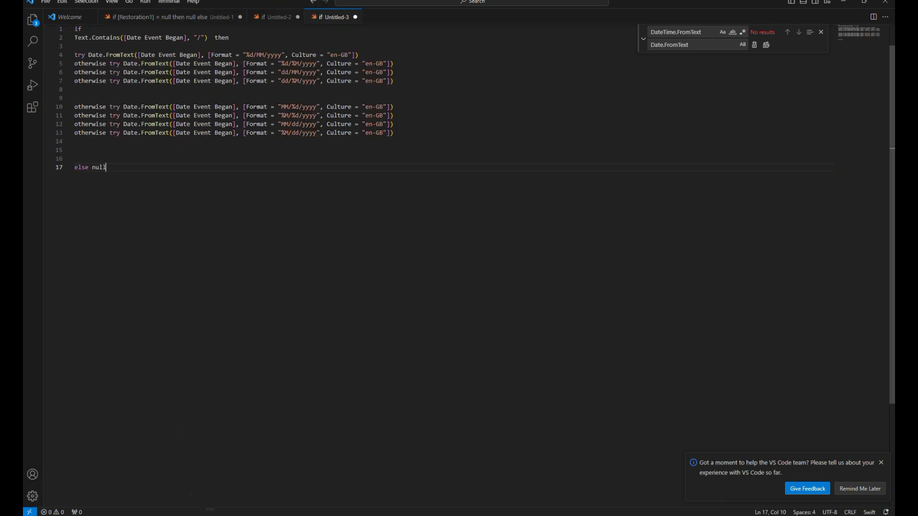
click(560, 515)
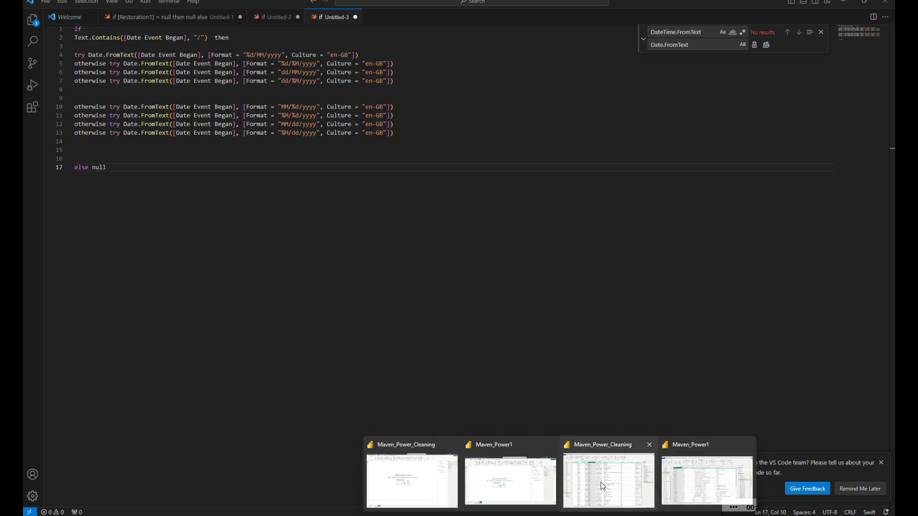
mouse_move(603, 487)
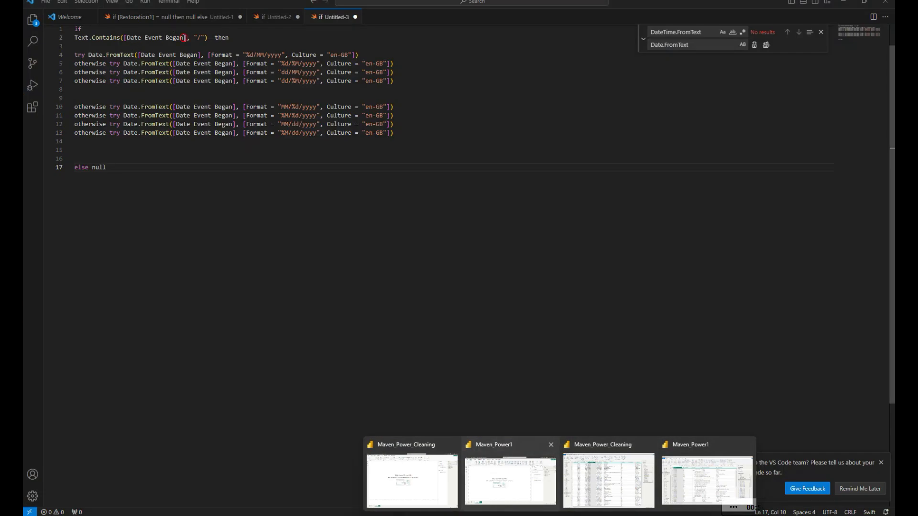
Step: Replace every occurrence of Date Event Began with Date of Restoration in the copied formula
drag(184, 38, 128, 41)
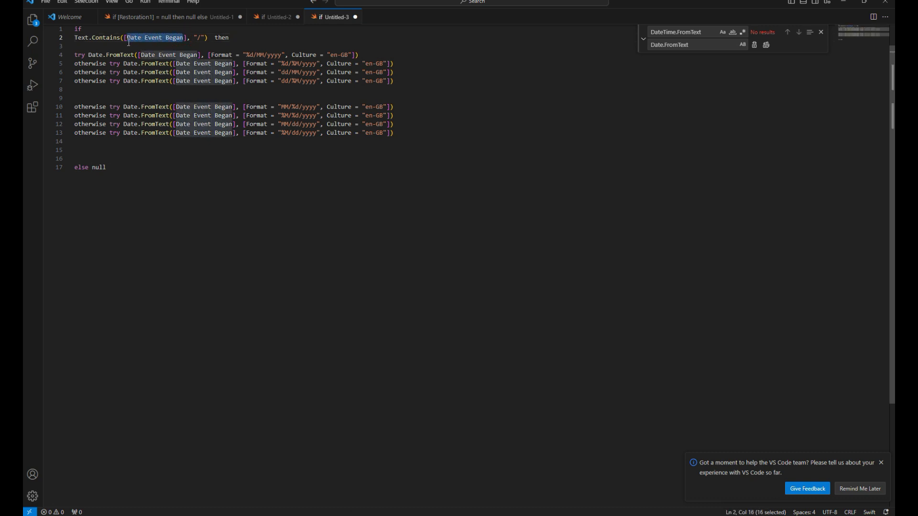
key(ctrl+h)
text(Date of Restoration)
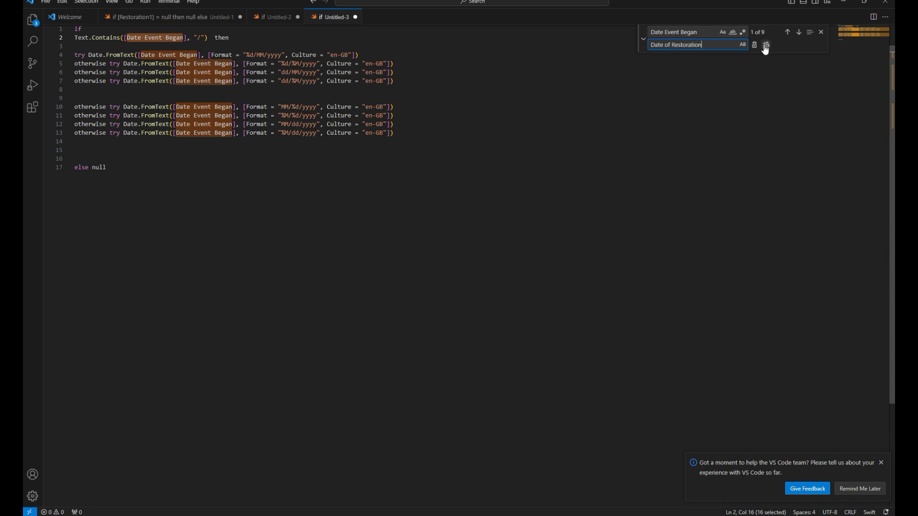
click(766, 45)
Step: Copy the whole adapted formula into a new custom column named Date of Restoration2 in the 2011-2023 query in Power Query Editor
drag(109, 167, 68, 44)
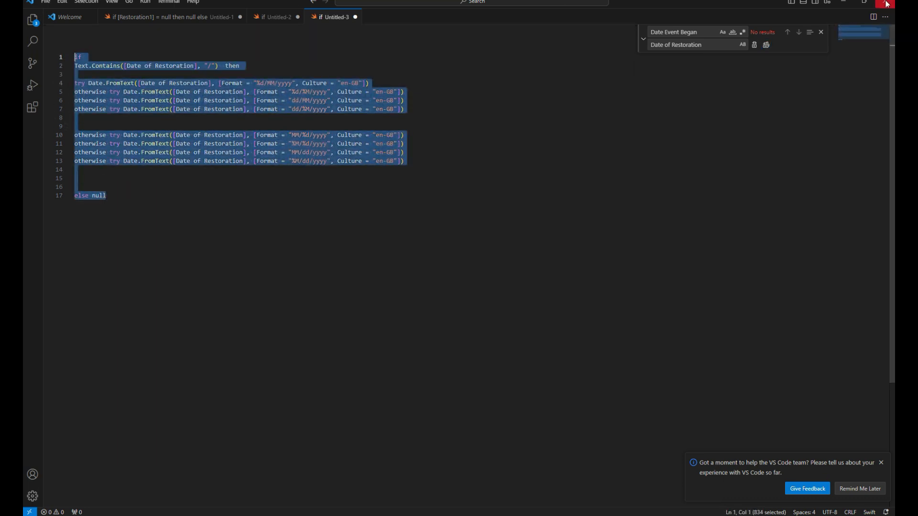
click(844, 3)
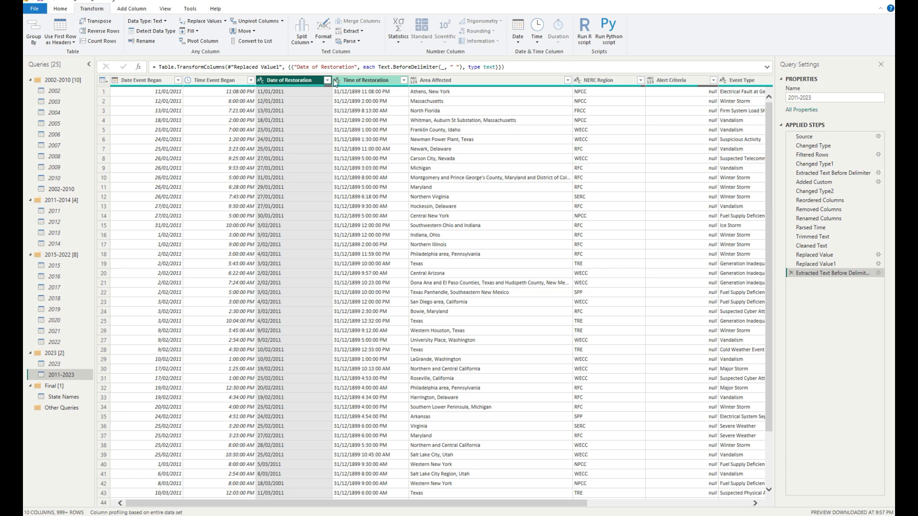
click(132, 9)
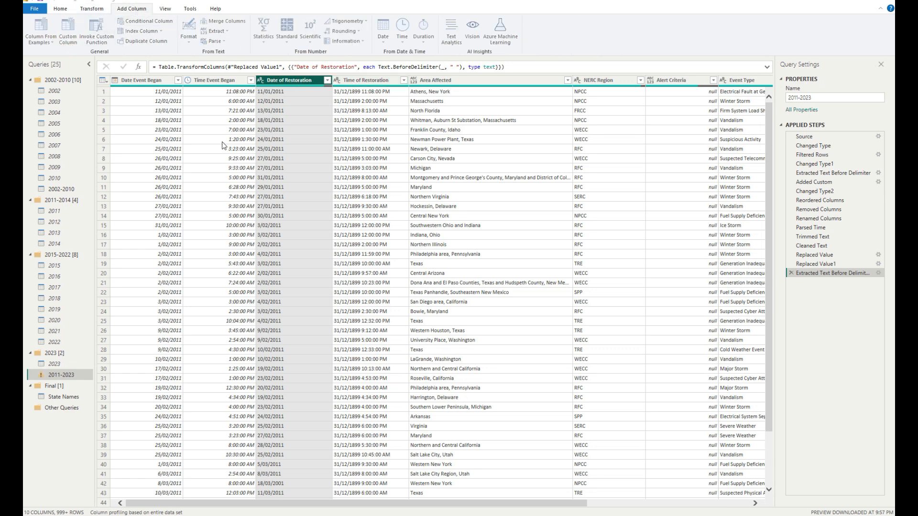
double_click(341, 206)
text(Date st Res)
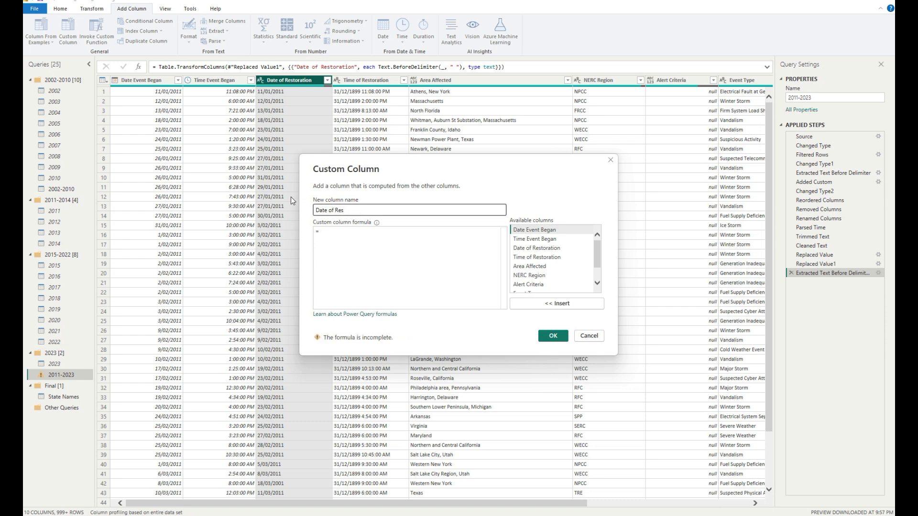
text(toration2)
click(371, 242)
key(ctrl+v)
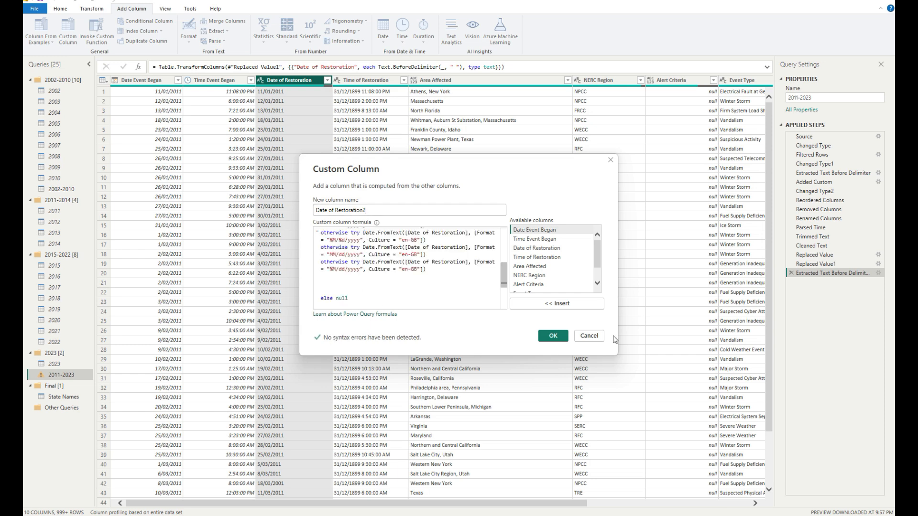
click(553, 336)
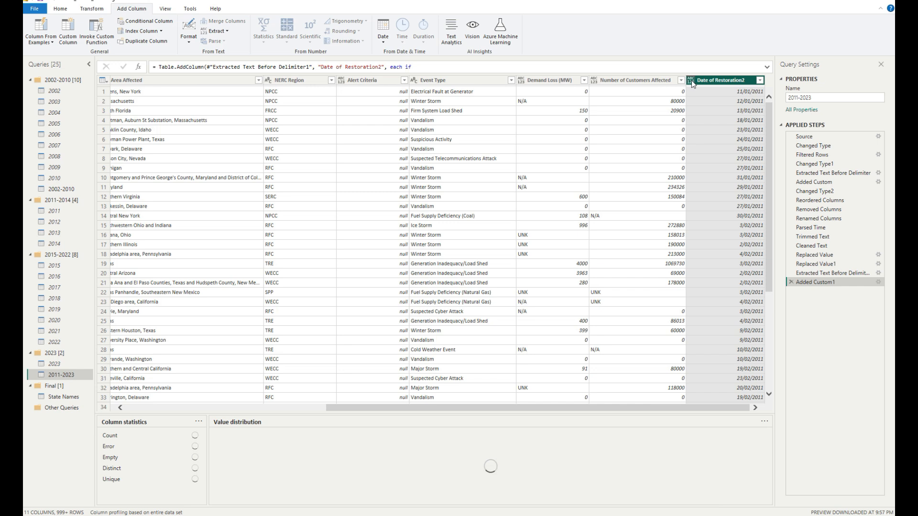
Step: Set the Date of Restoration2 column's data type to Date and move it directly before the Date of Restoration column
click(692, 80)
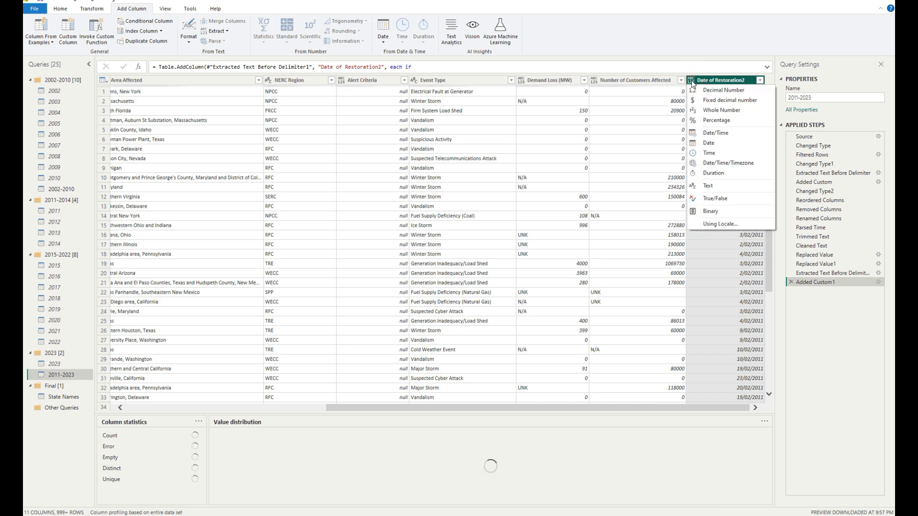
click(724, 143)
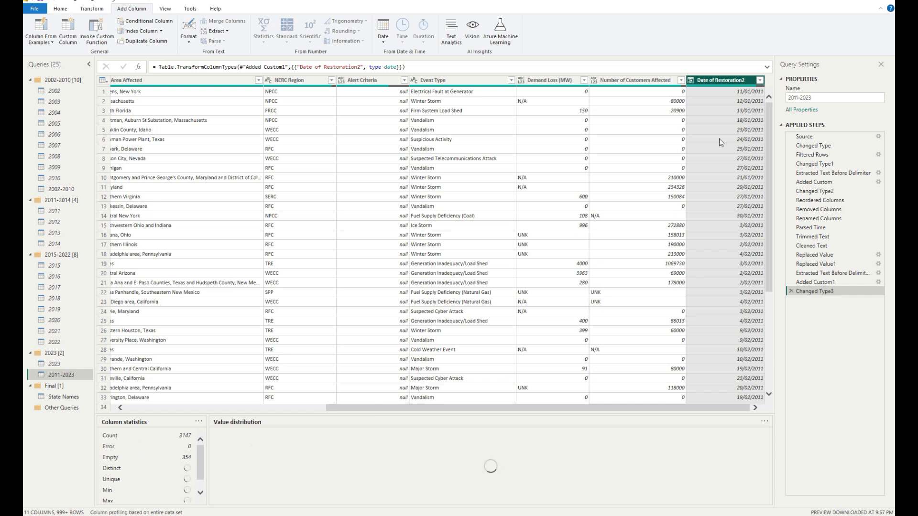
right_click(733, 85)
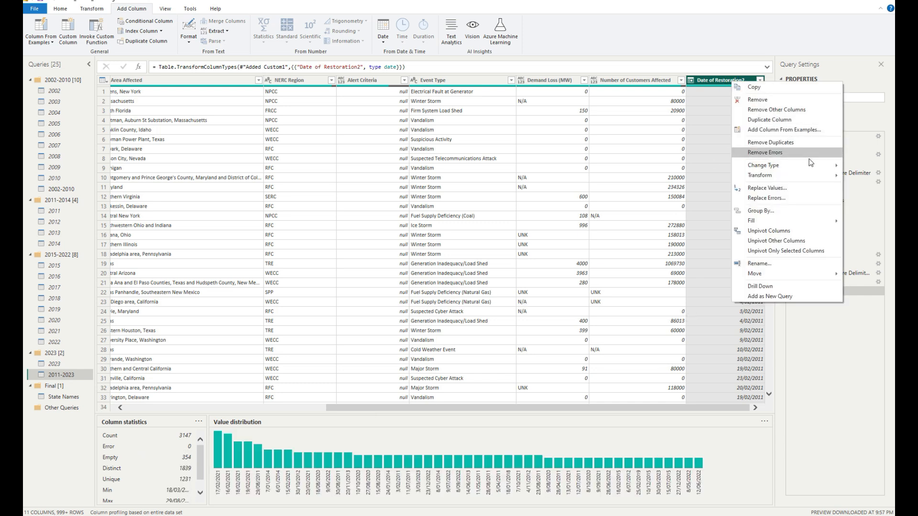
click(714, 81)
drag(717, 79, 189, 73)
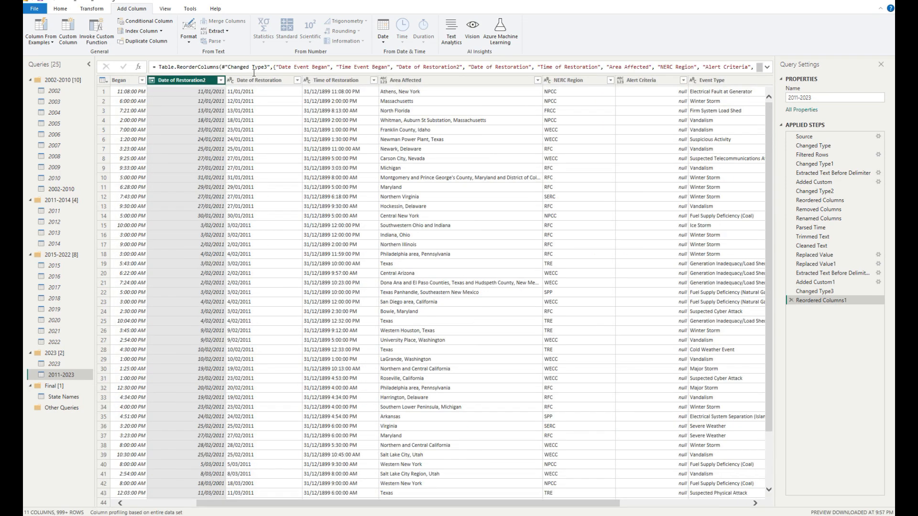
Step: Remove the original text Date of Restoration column and rename Date of Restoration2 to Date of Restoration
click(266, 81)
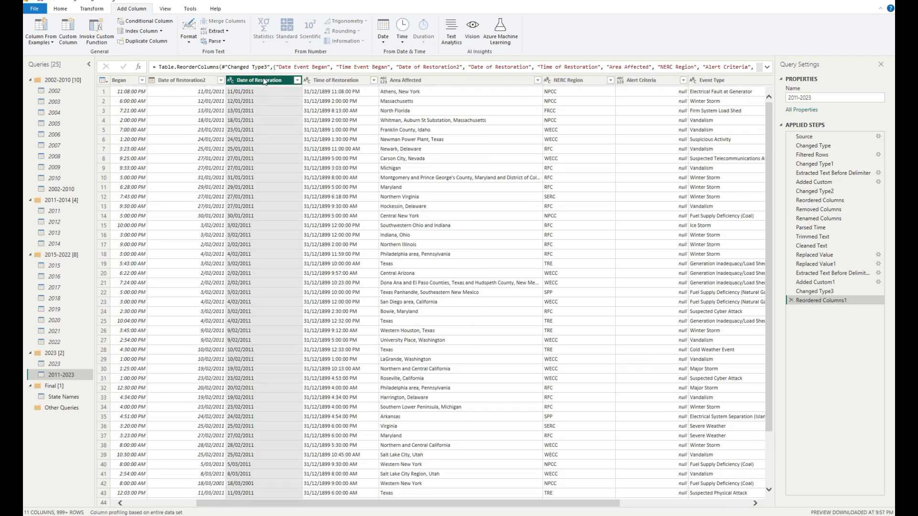
right_click(275, 85)
click(286, 96)
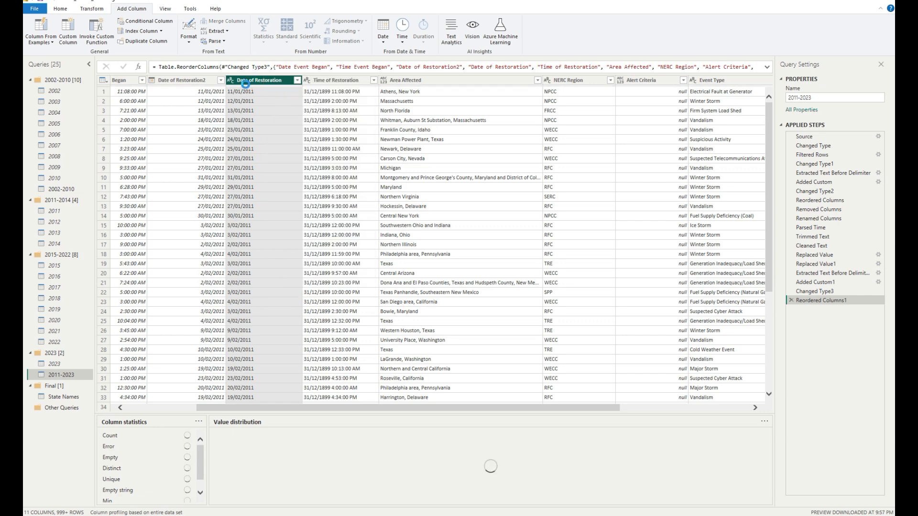
click(207, 81)
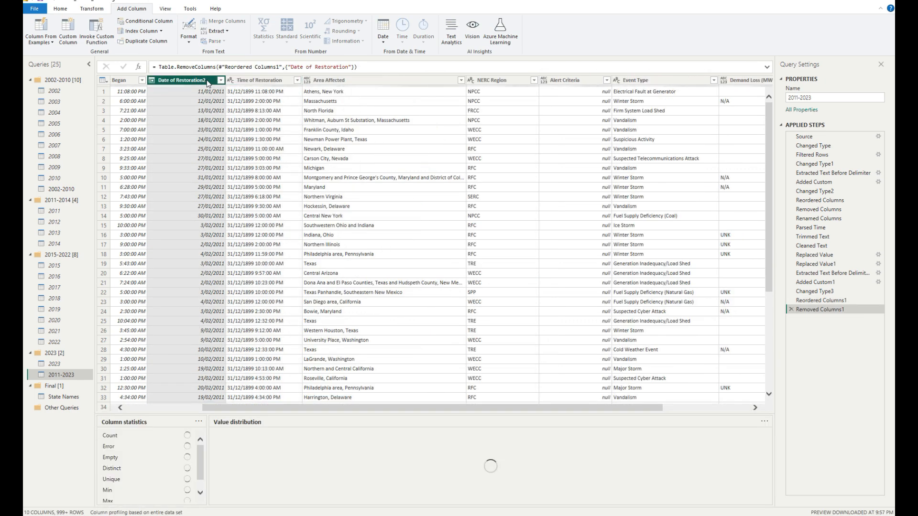
double_click(207, 81)
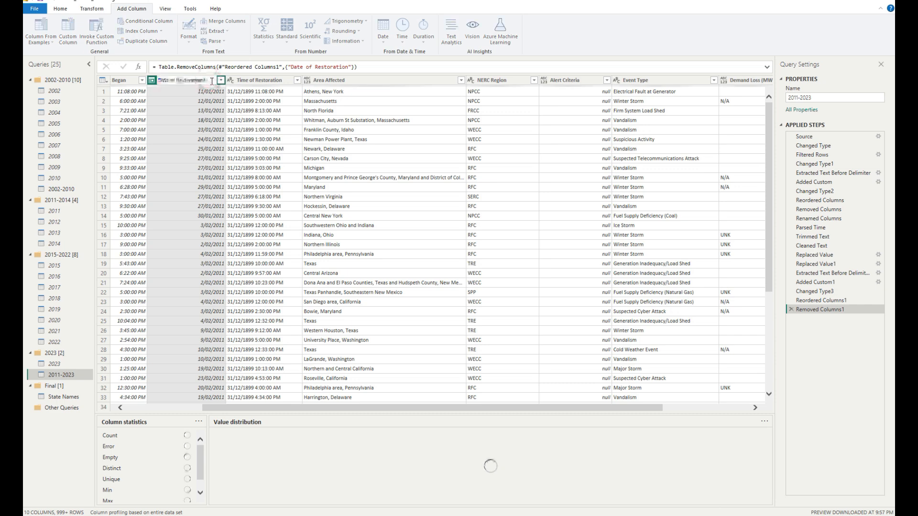
key(BackSpace)
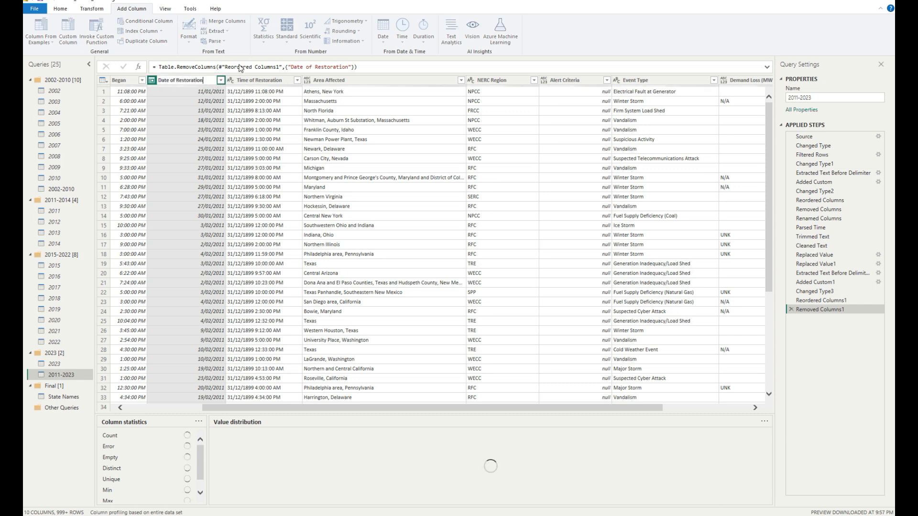
key(Return)
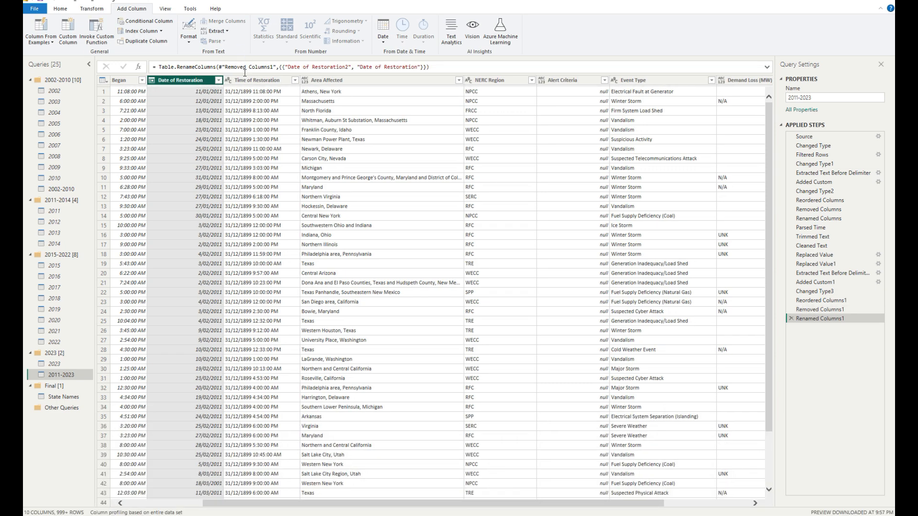
Step: Review the distinct values in the Time of Restoration column, and trim and clean its text
click(295, 80)
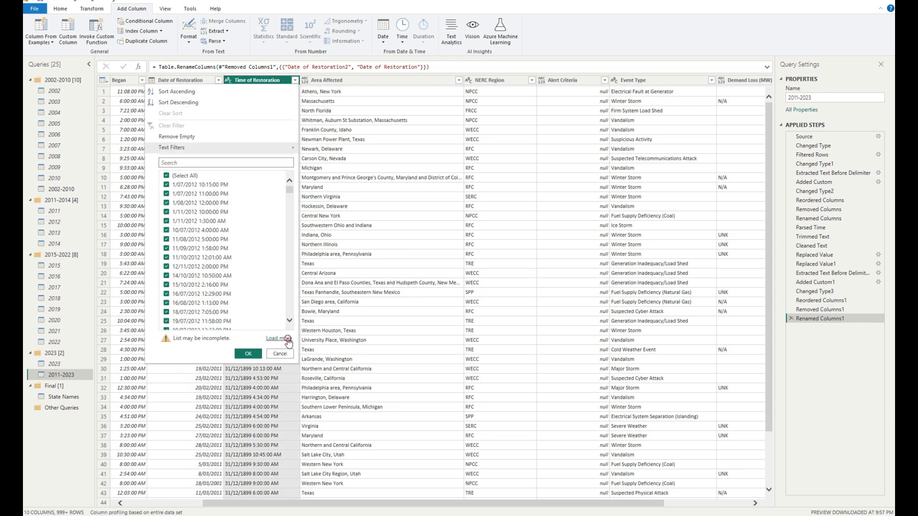
click(287, 340)
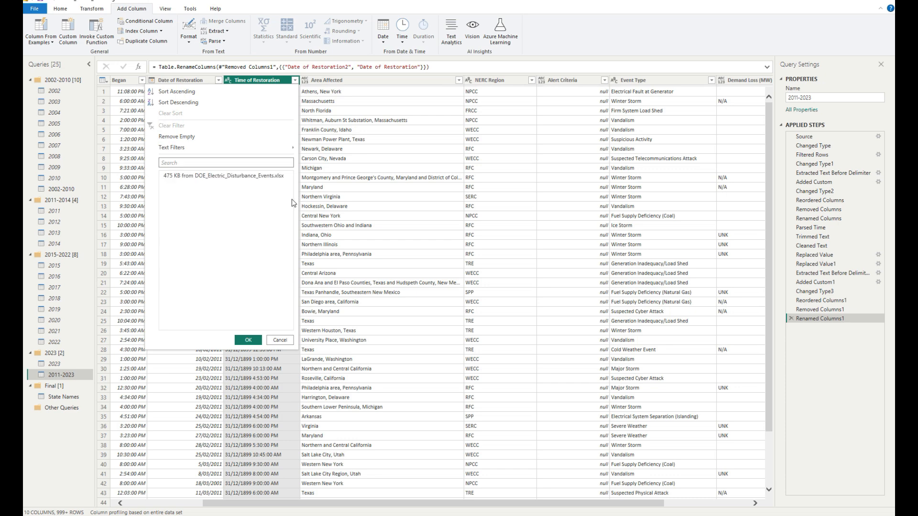
drag(291, 191, 290, 322)
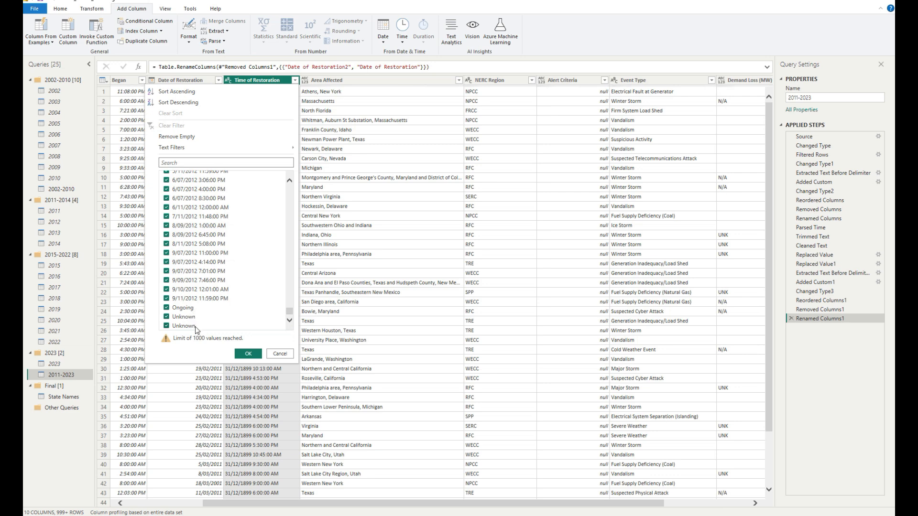
click(280, 354)
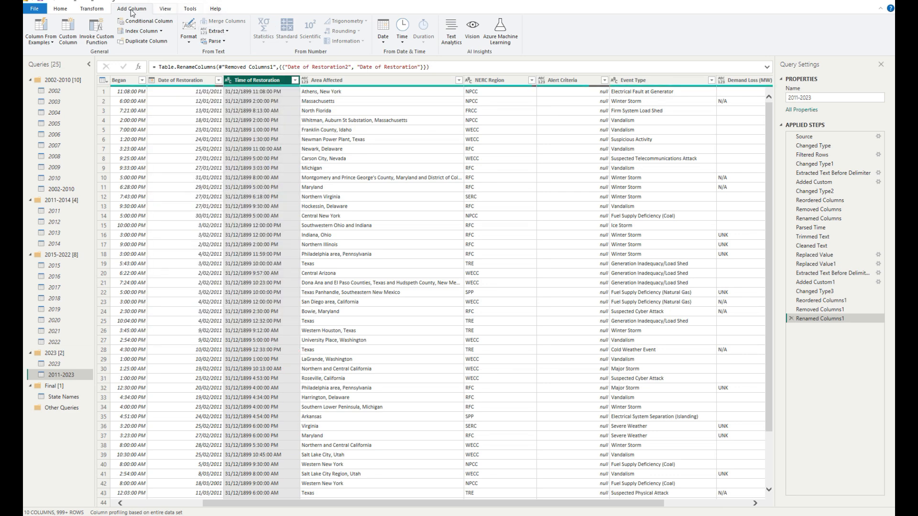
click(96, 10)
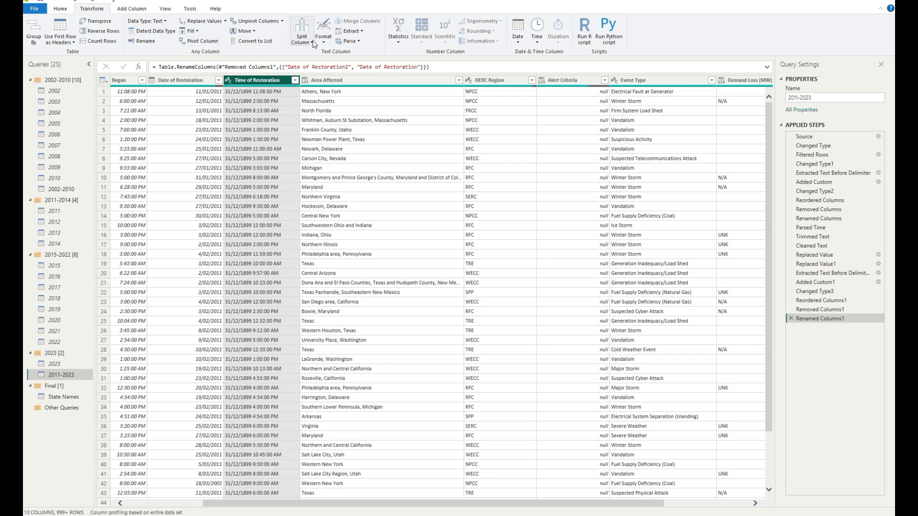
click(329, 40)
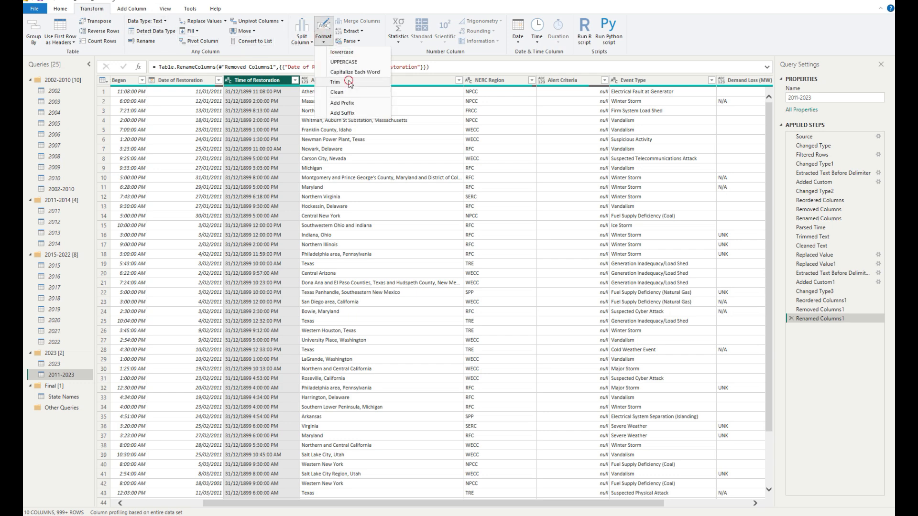
click(344, 81)
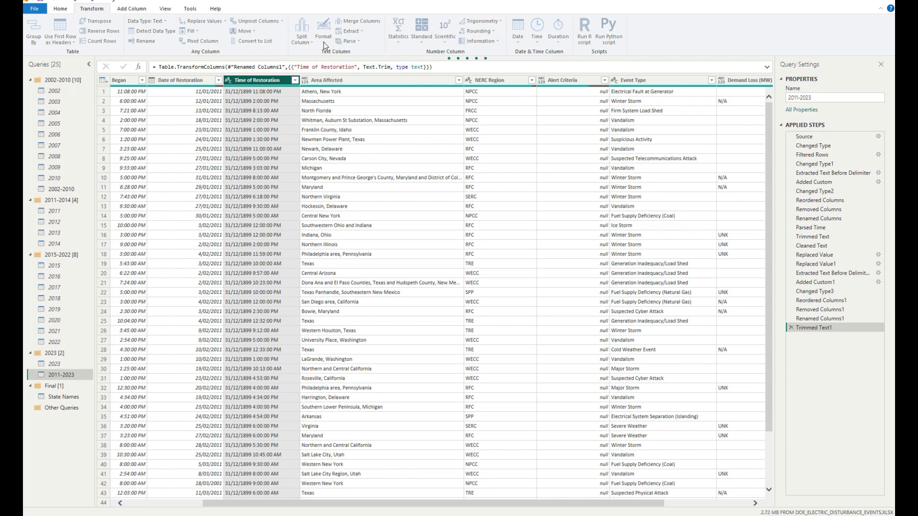
click(324, 43)
click(344, 91)
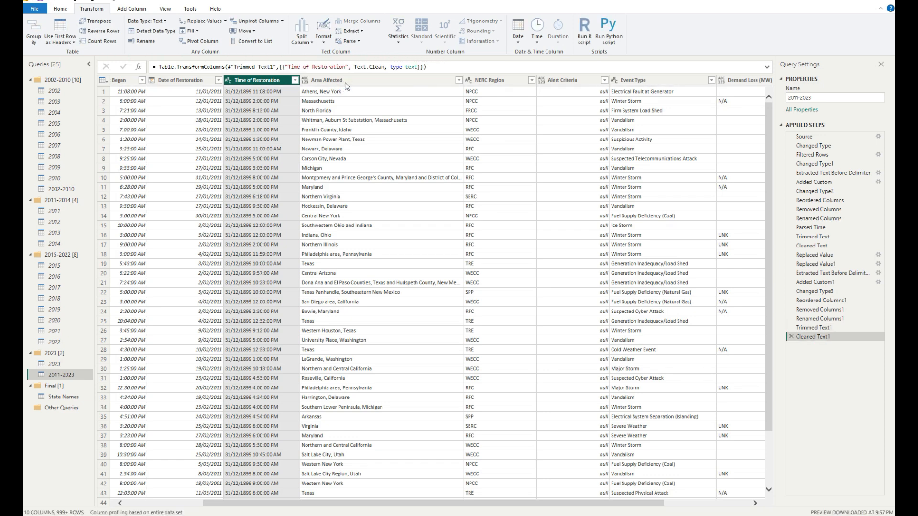
Step: Replace the value Ongoing with null in the Time of Restoration column
right_click(276, 159)
click(315, 187)
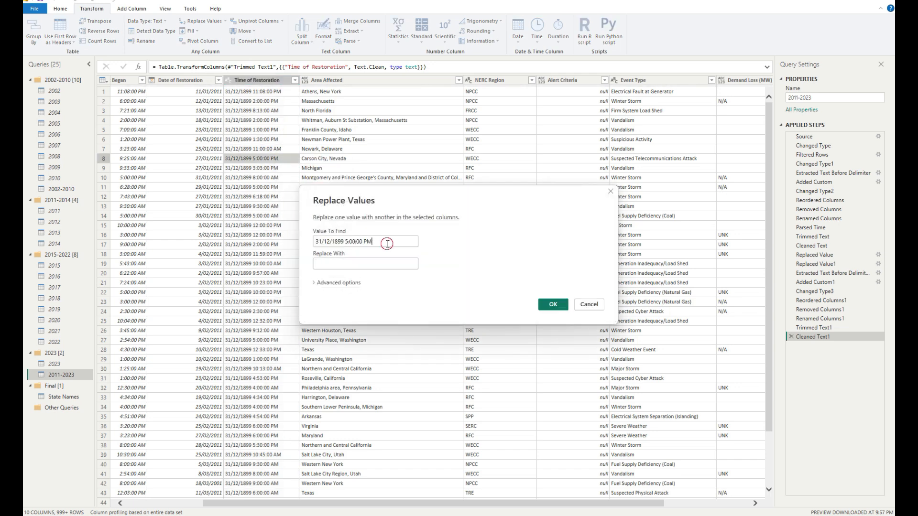
text(Ongoing)
key(Tab)
click(554, 306)
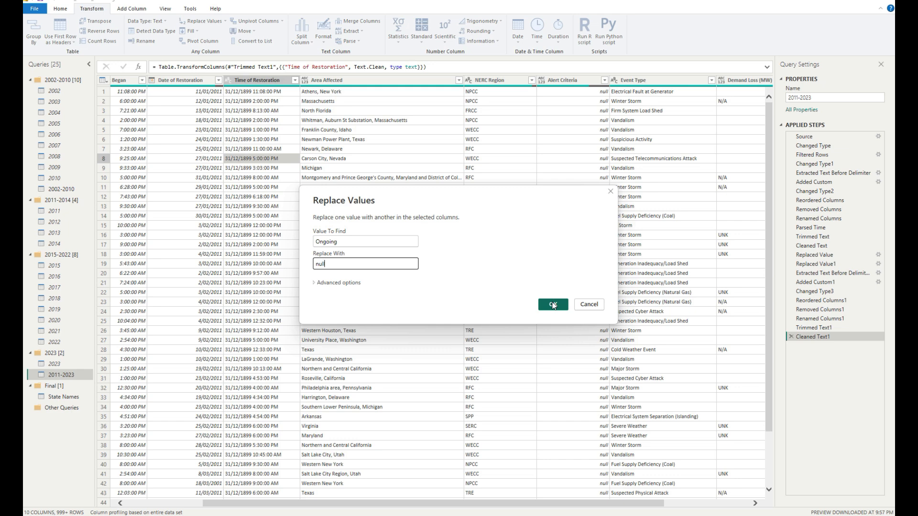
click(551, 301)
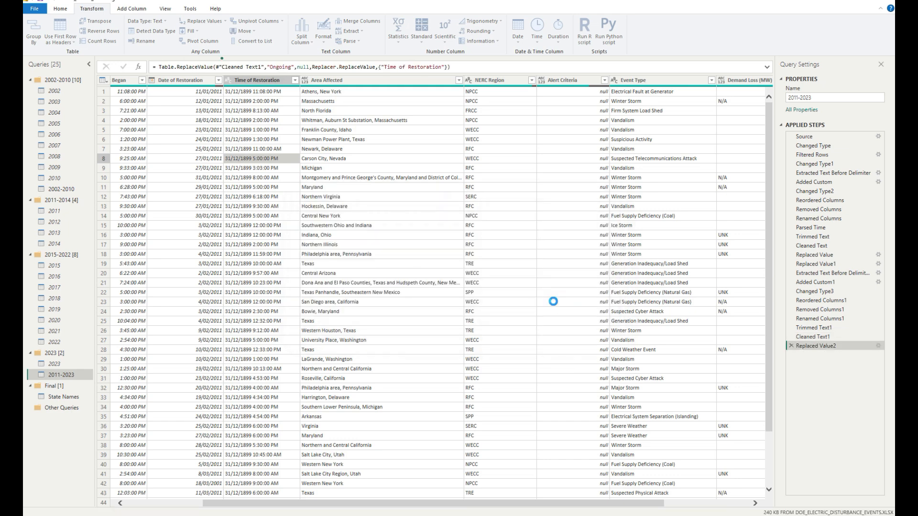
Step: Replace the value Unknown with null in the Time of Restoration column
click(251, 81)
right_click(253, 83)
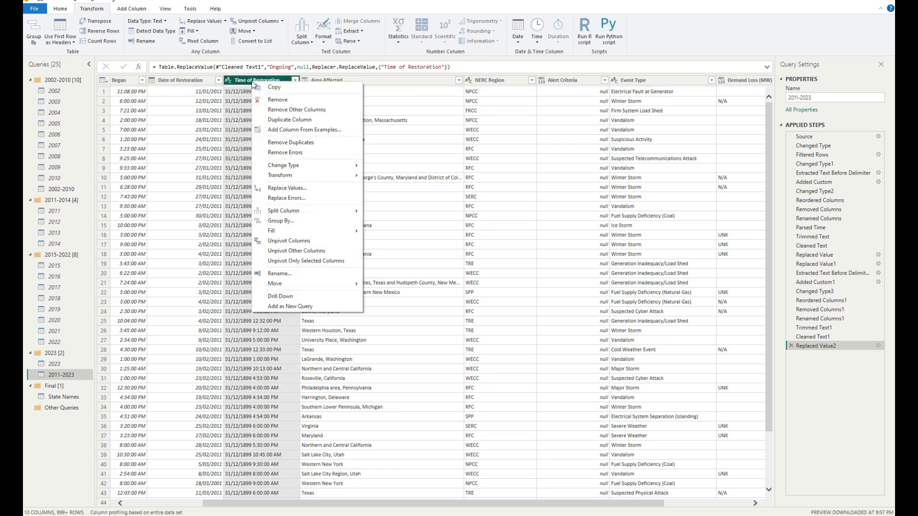
right_click(232, 103)
click(266, 130)
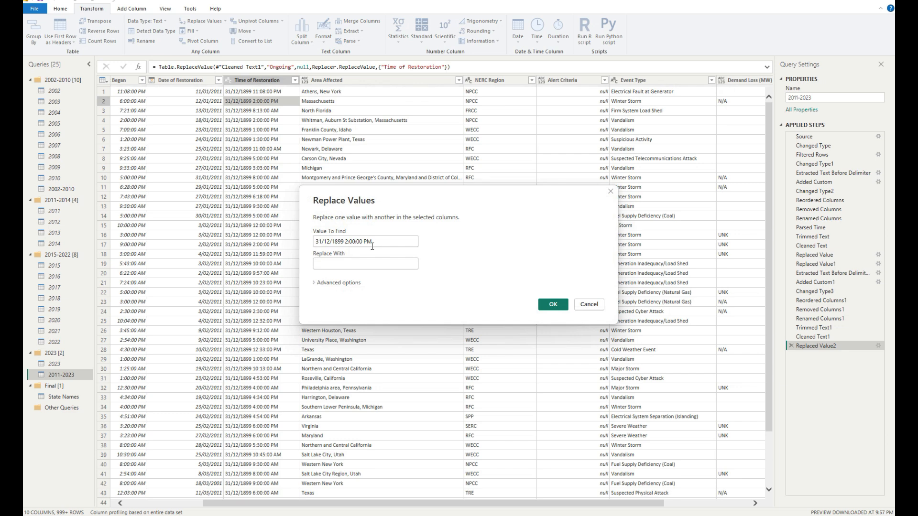
triple_click(382, 242)
text(Unknown)
key(Tab)
text(null)
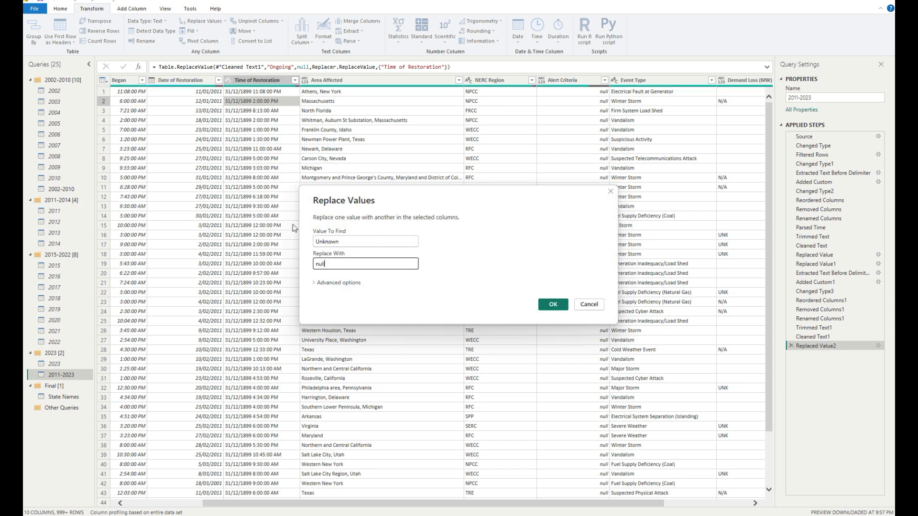
click(552, 306)
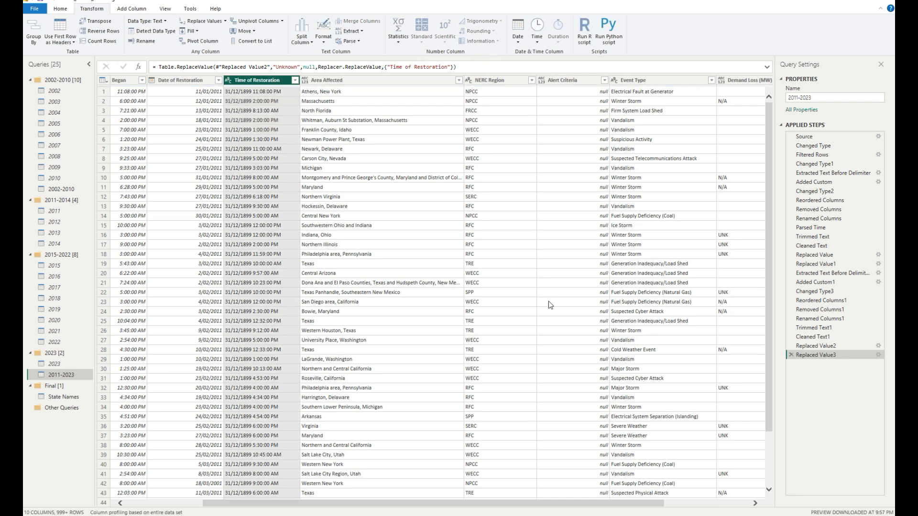
Step: Parse the Time of Restoration column's text into time values and check the resulting columns across the table
click(268, 83)
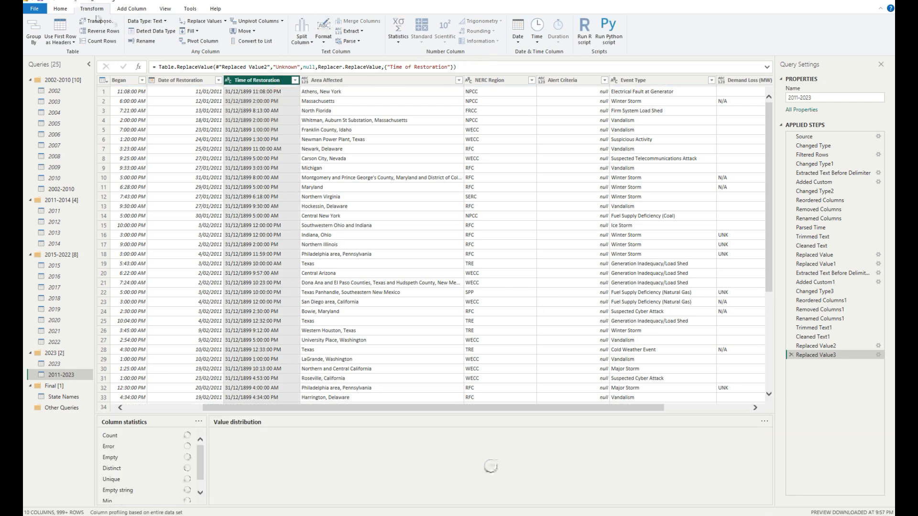
click(538, 43)
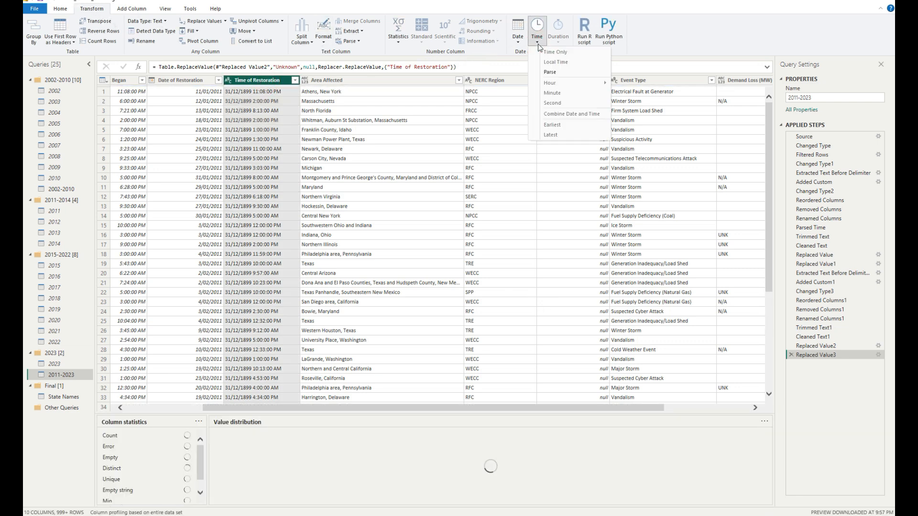
click(568, 73)
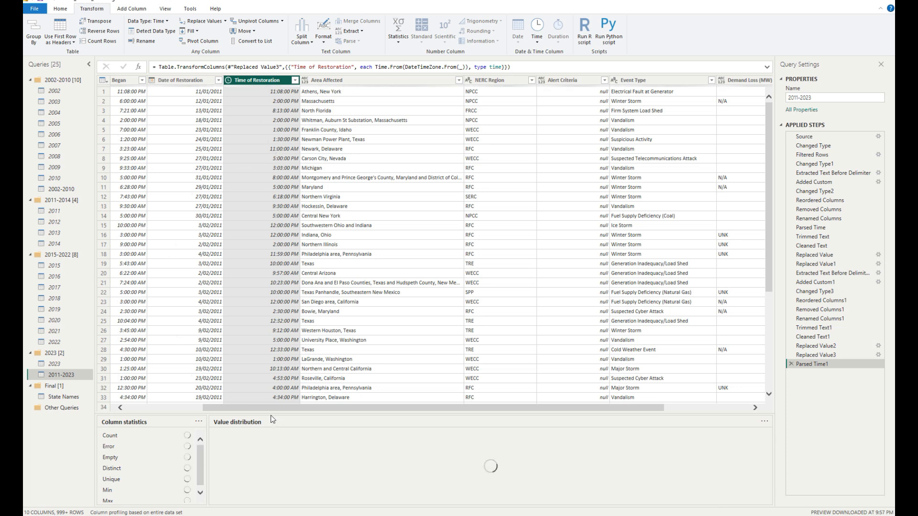
drag(422, 410, 319, 415)
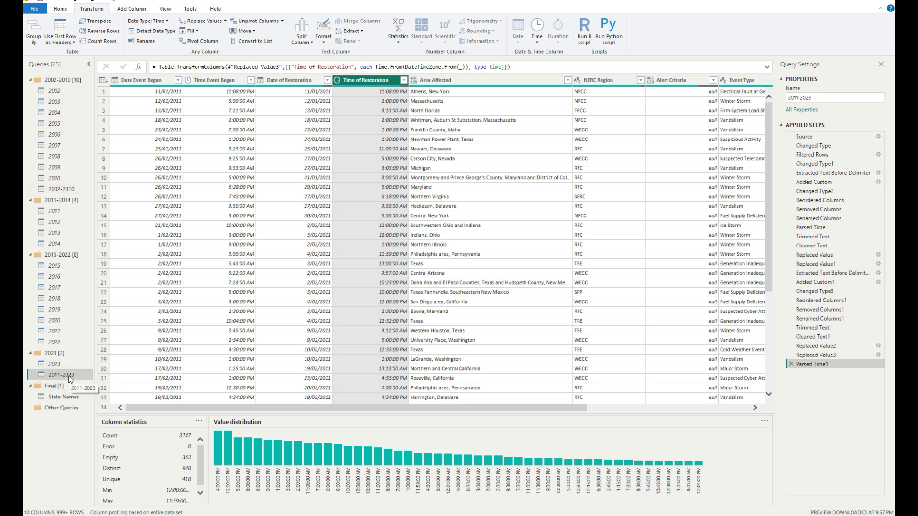
drag(231, 409, 461, 409)
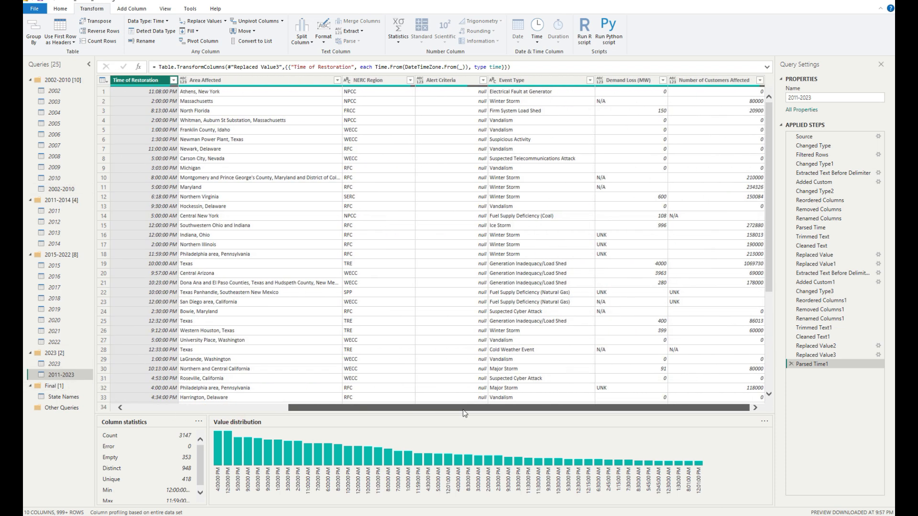
drag(464, 413, 302, 410)
Step: Append the 2002-2010 query as first table and the 2011-2023 query as second table into a new query
click(59, 188)
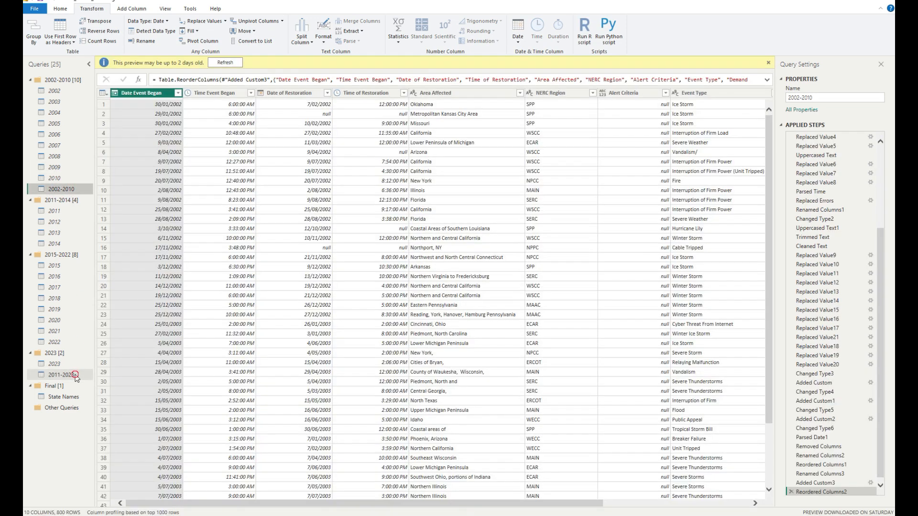
click(75, 376)
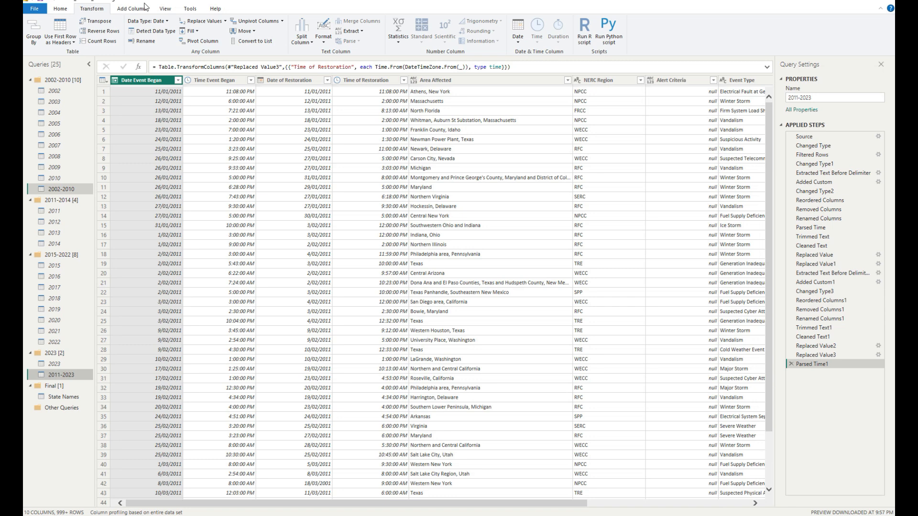
click(60, 9)
click(563, 31)
click(570, 51)
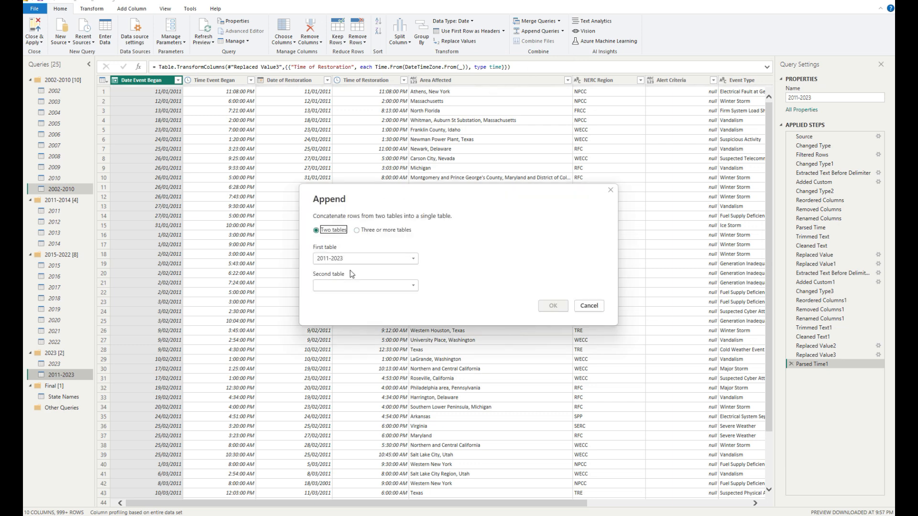
click(354, 259)
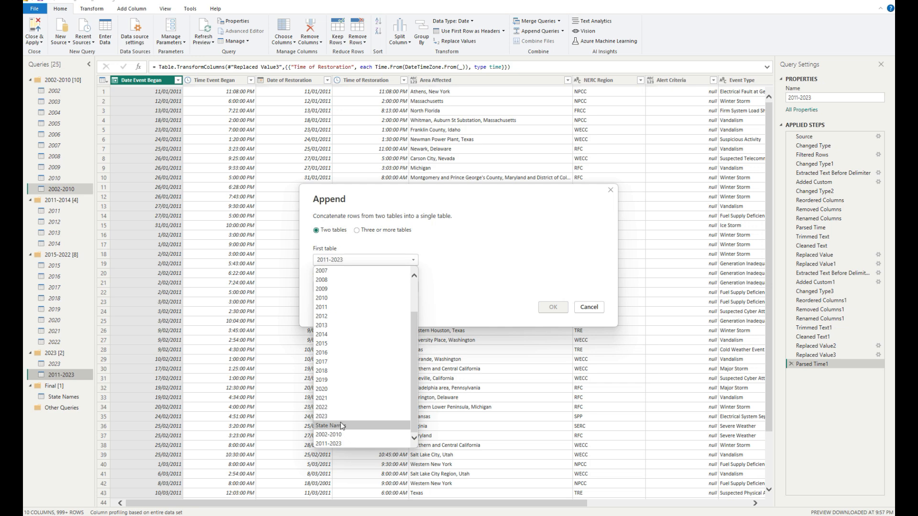
click(330, 434)
click(365, 286)
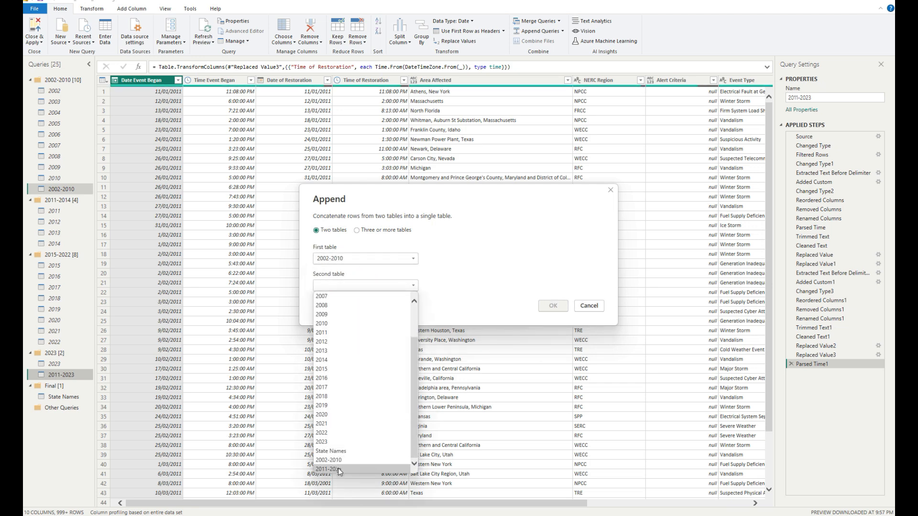
click(337, 469)
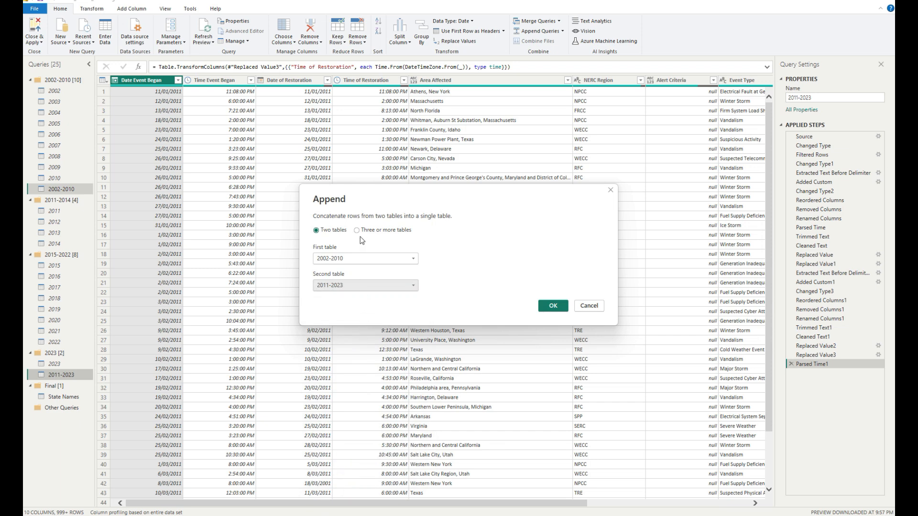
click(553, 306)
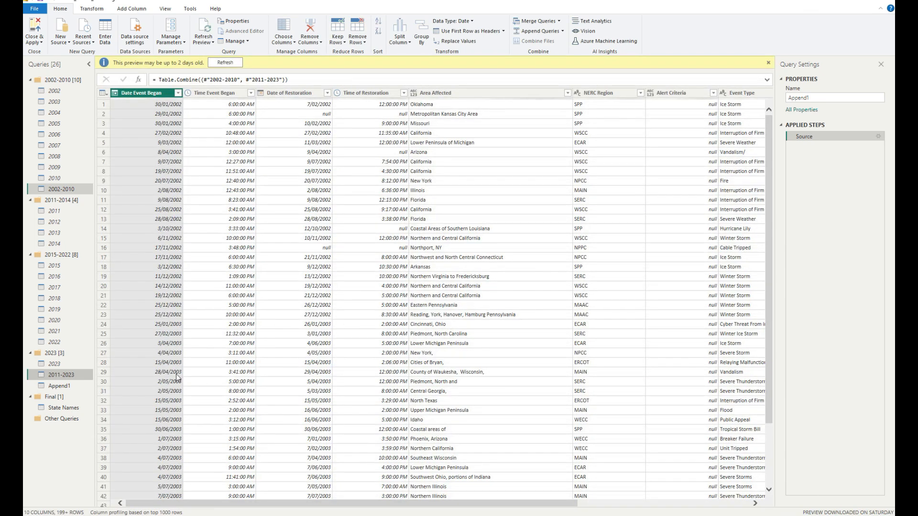
Step: Rename the appended query to Full_Table and move it into the Final group
click(64, 387)
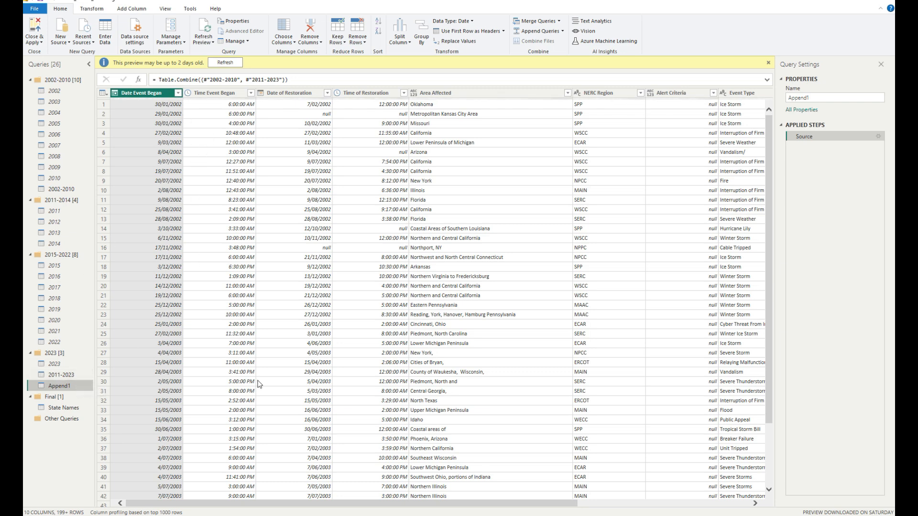
drag(330, 505, 502, 505)
click(816, 98)
key(ctrl+a)
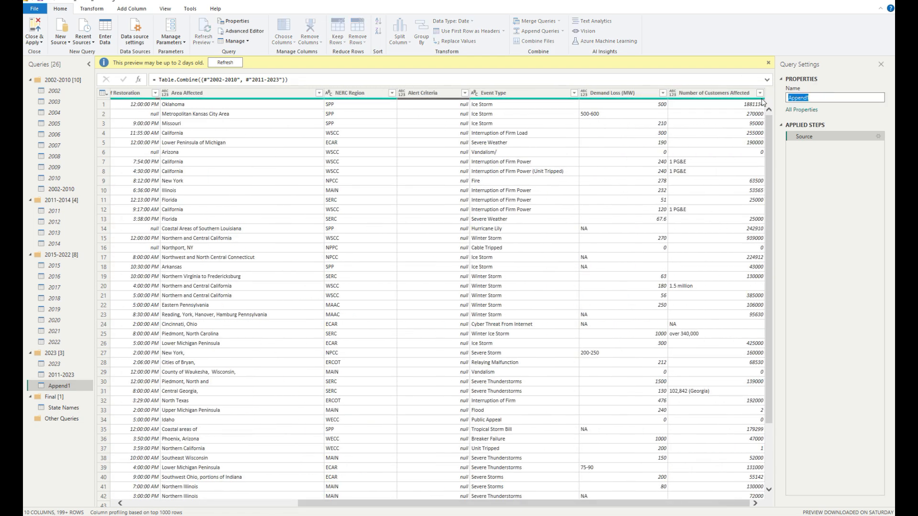
text(Full_Table)
key(Return)
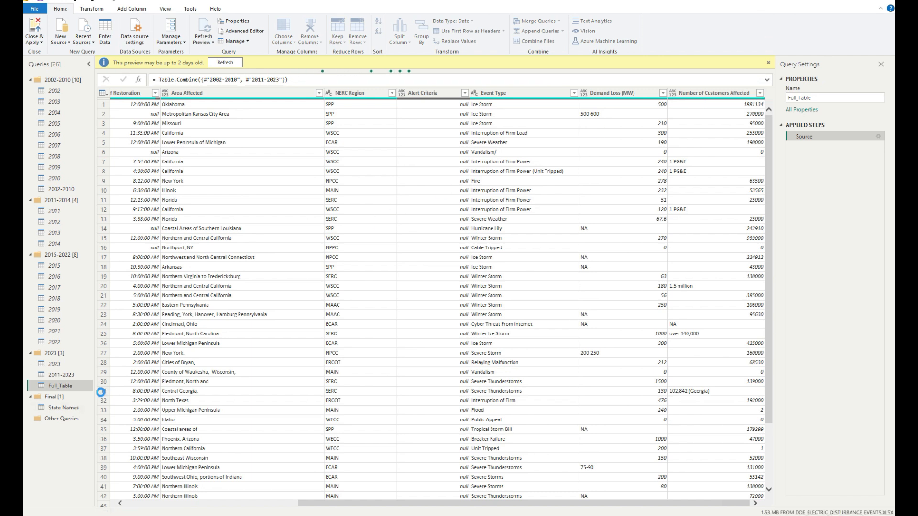
drag(61, 384, 59, 401)
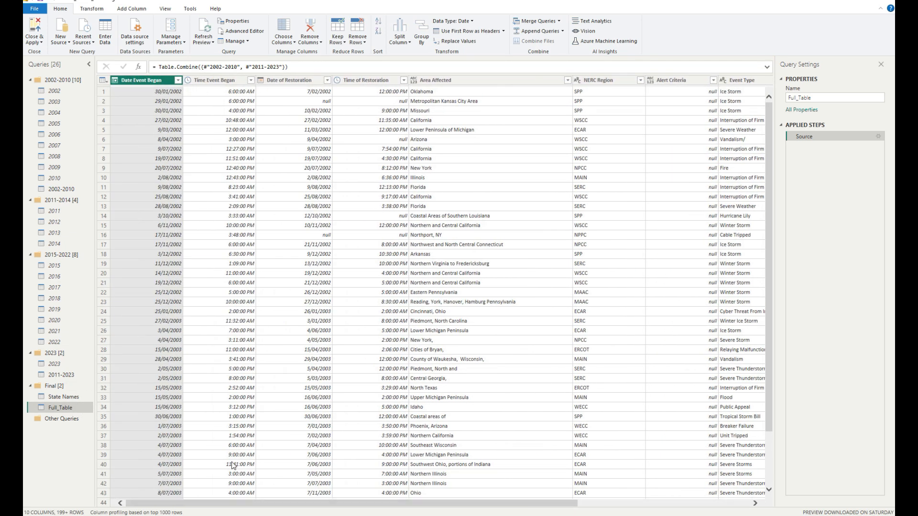
Step: Save the file, leaving the pending query changes unapplied for now
click(35, 6)
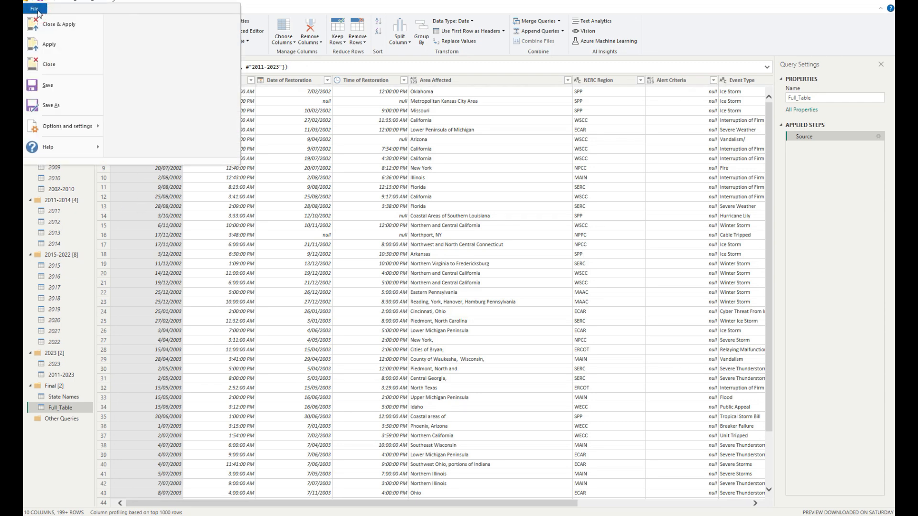
click(48, 87)
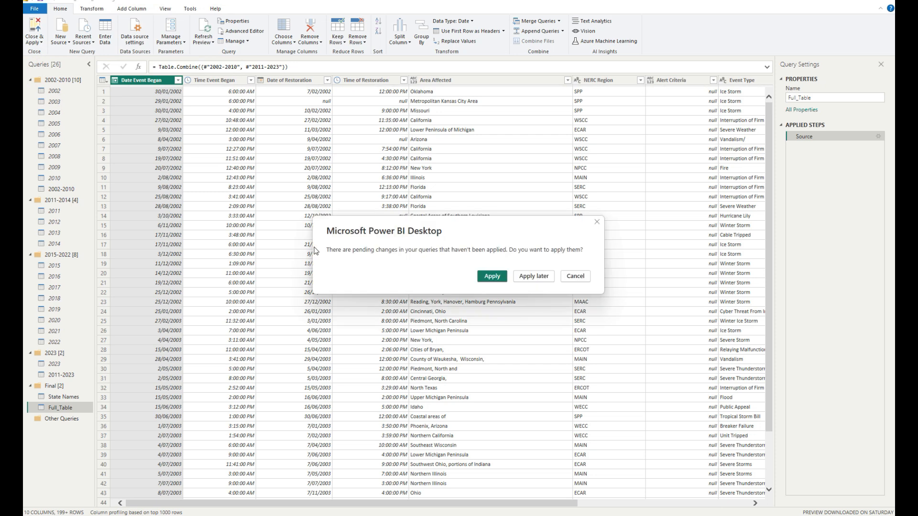
click(534, 278)
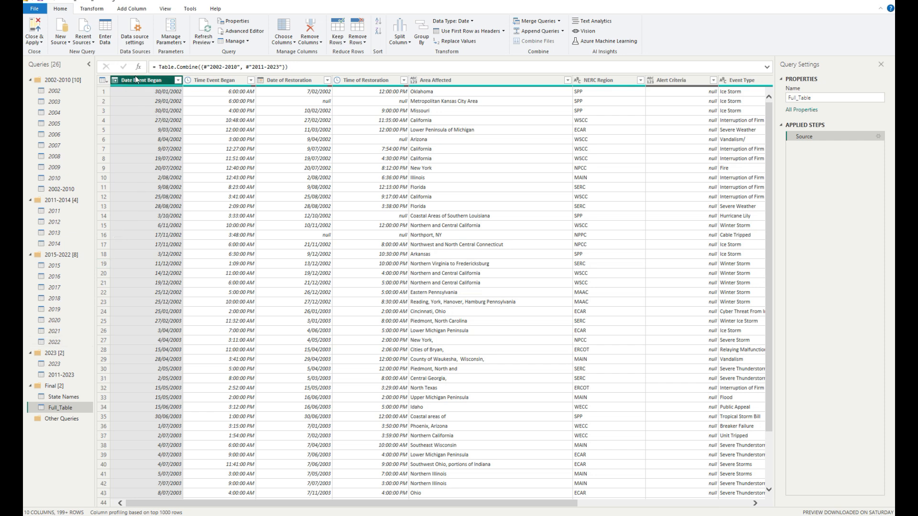
Step: Add an index column starting from 0 to Full_Table and move it to the beginning of the table
click(127, 10)
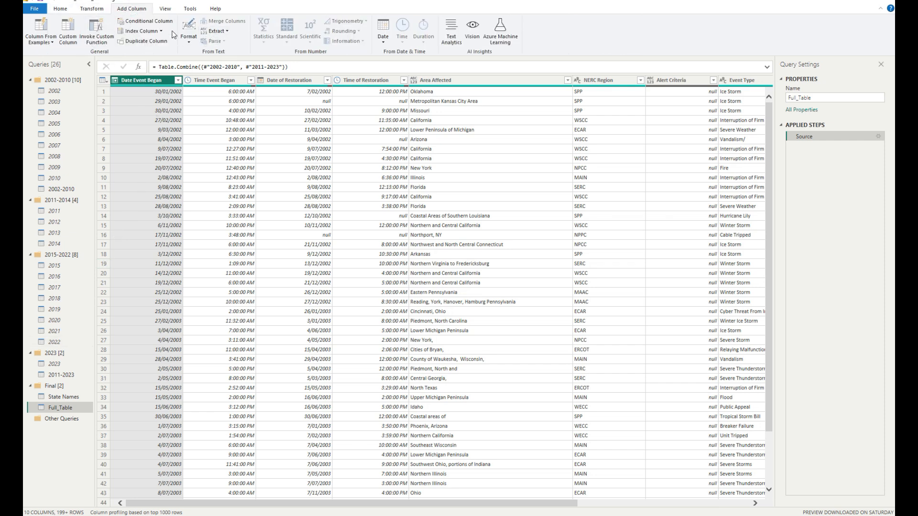
click(142, 31)
click(145, 48)
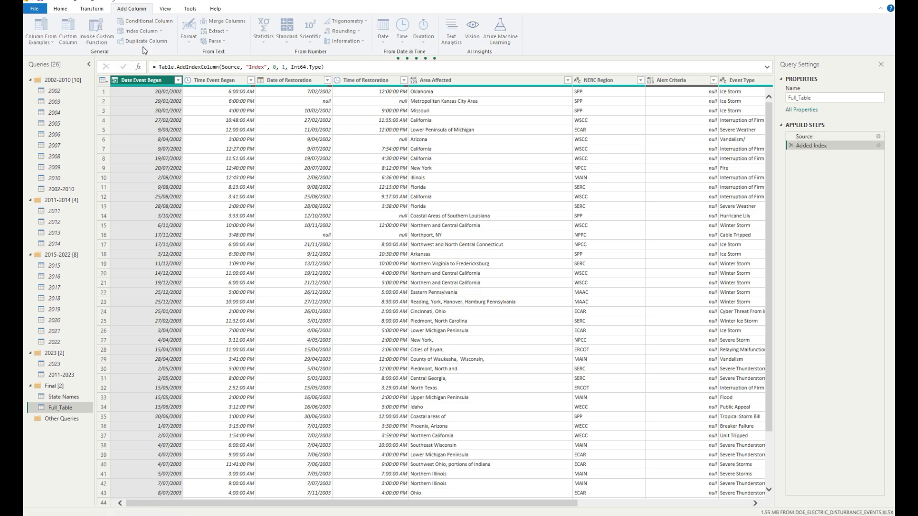
right_click(735, 81)
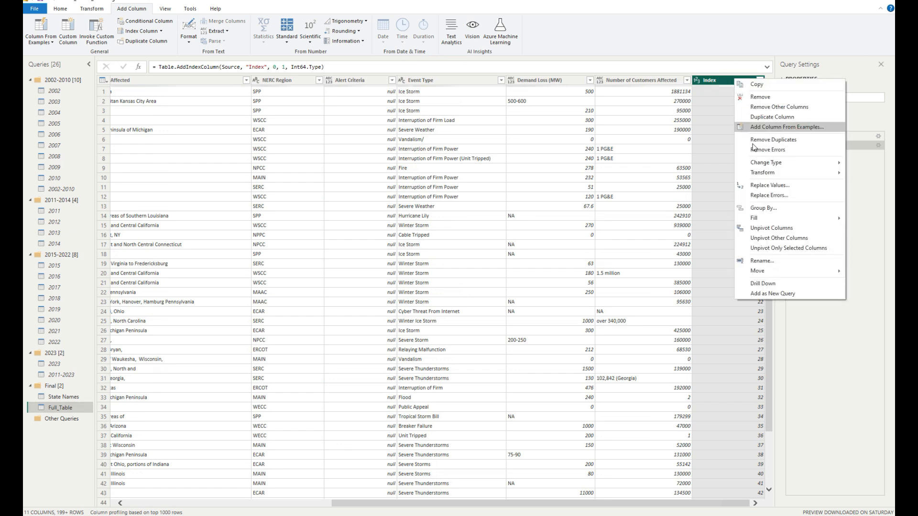
mouse_move(769, 271)
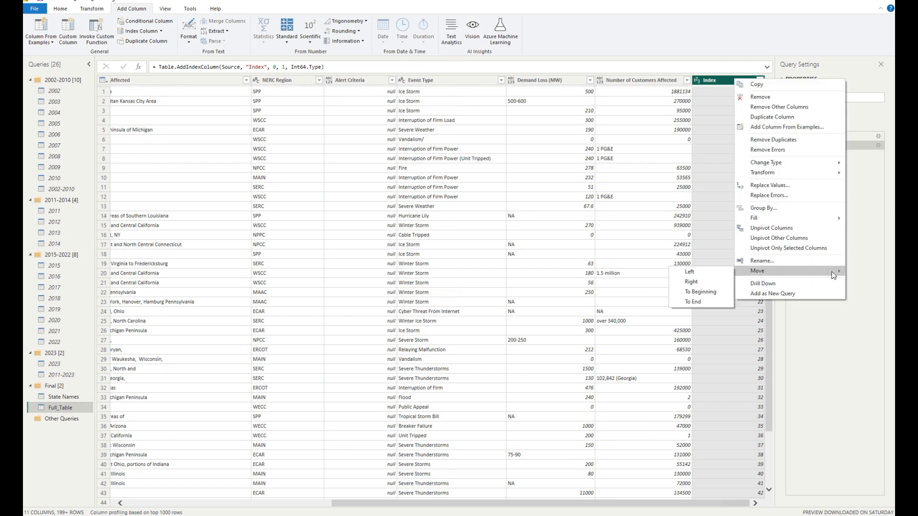
click(719, 292)
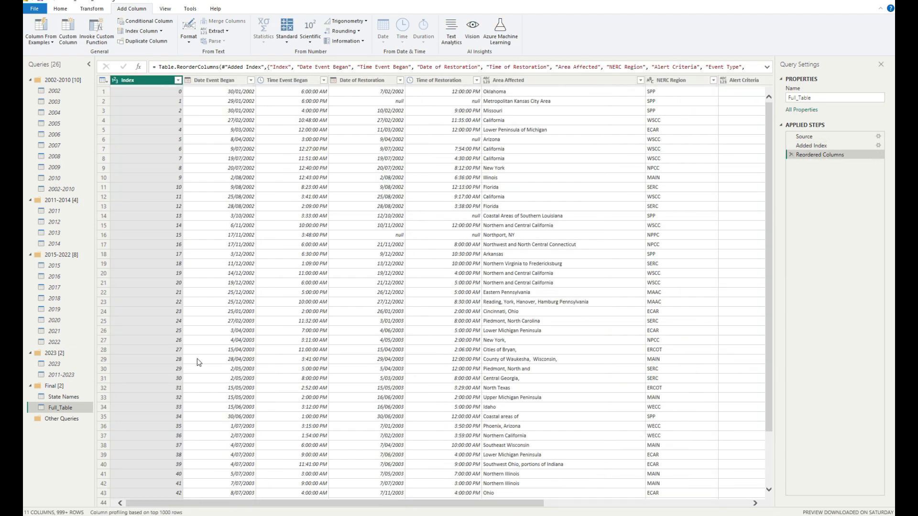
Step: Check the load setting of the 2011-2023 query, then return to Full_Table
drag(64, 408, 59, 416)
right_click(66, 375)
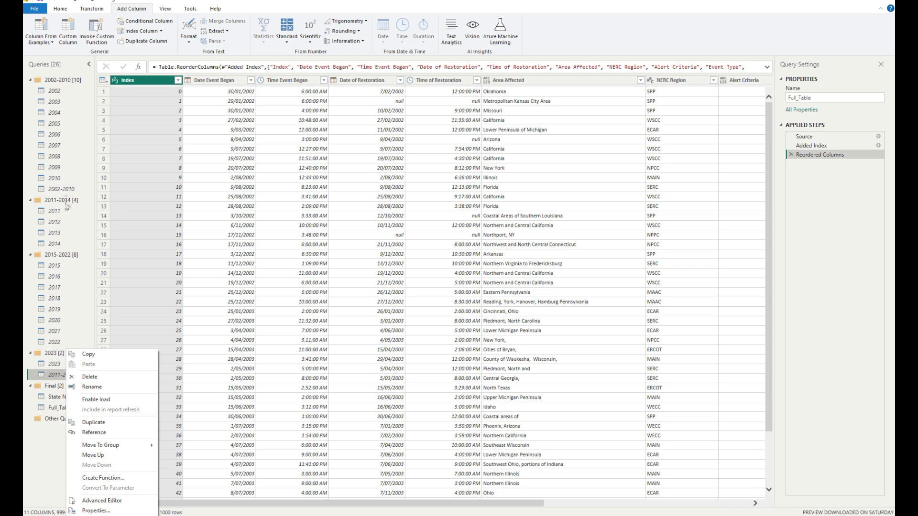
click(60, 410)
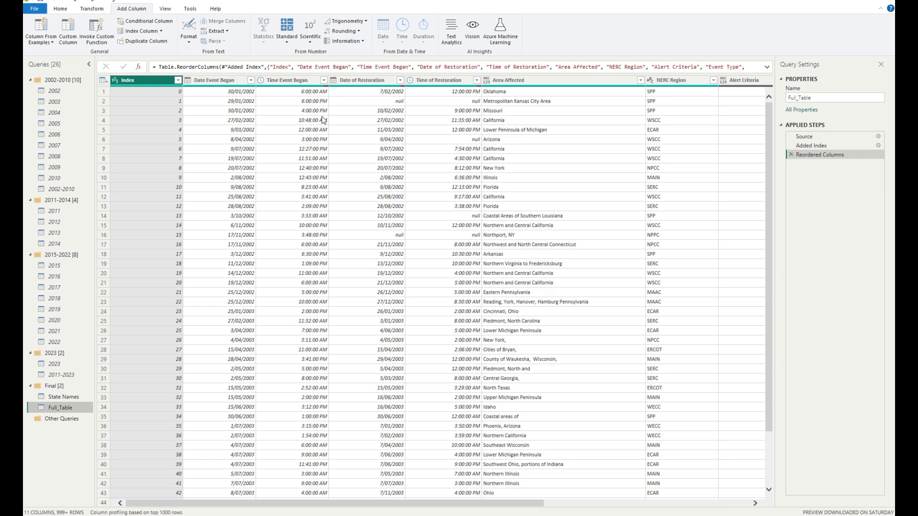
Step: Switch to PowerPoint to review the plan slide's table model, then return to the Power Query Editor
drag(488, 502, 694, 502)
key(alt+Tab)
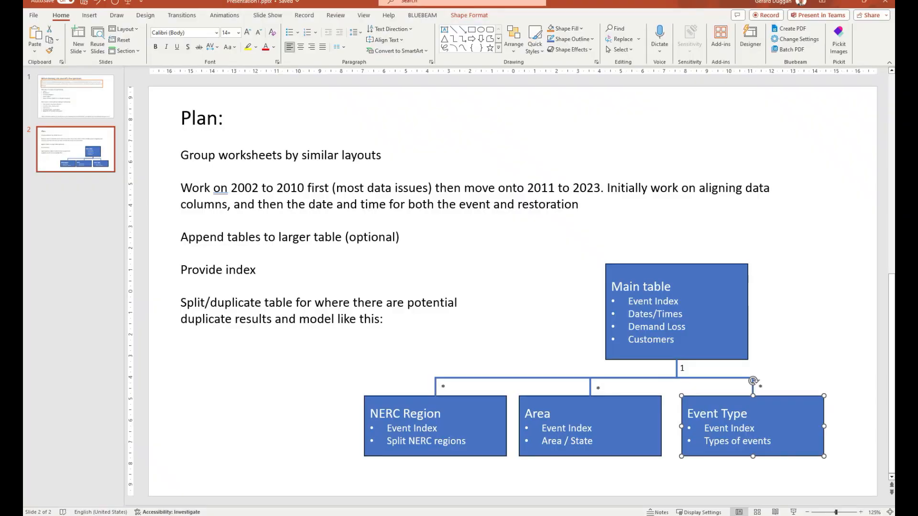
click(580, 246)
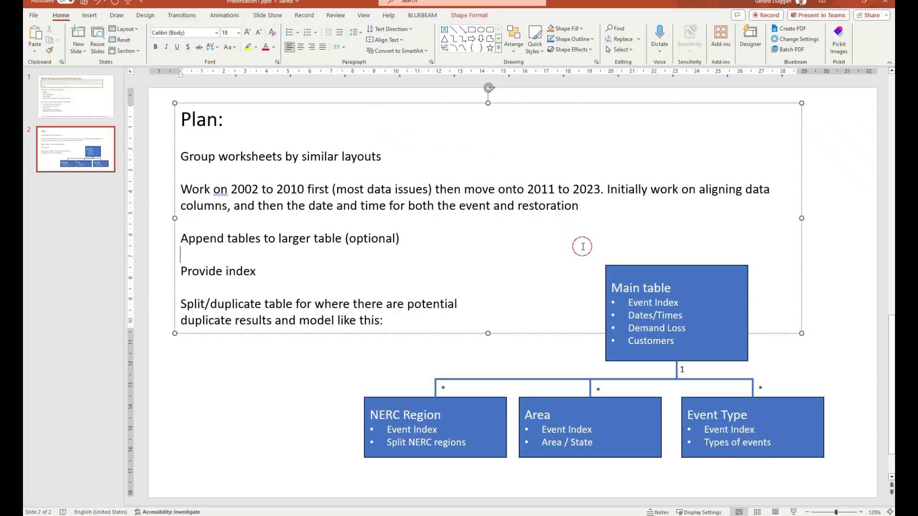
click(745, 316)
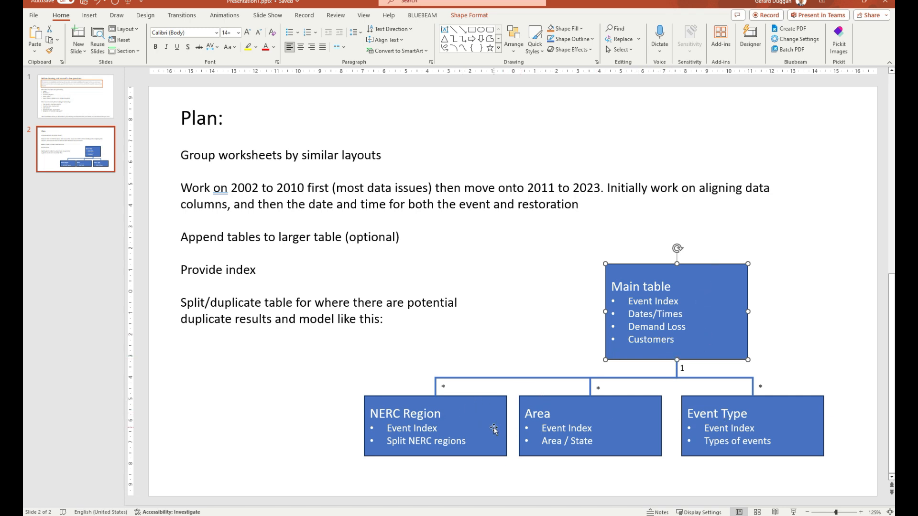
click(845, 4)
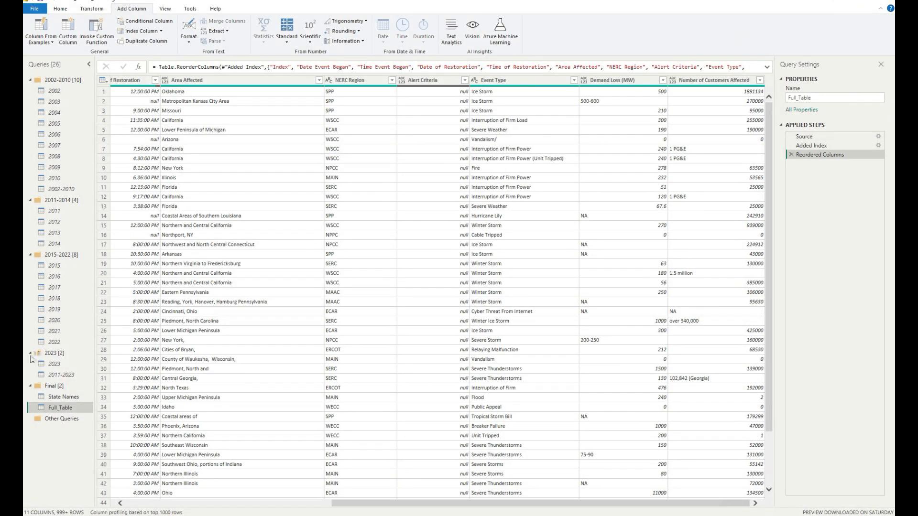
Step: Duplicate the Full_Table query three times within the Final group
right_click(56, 409)
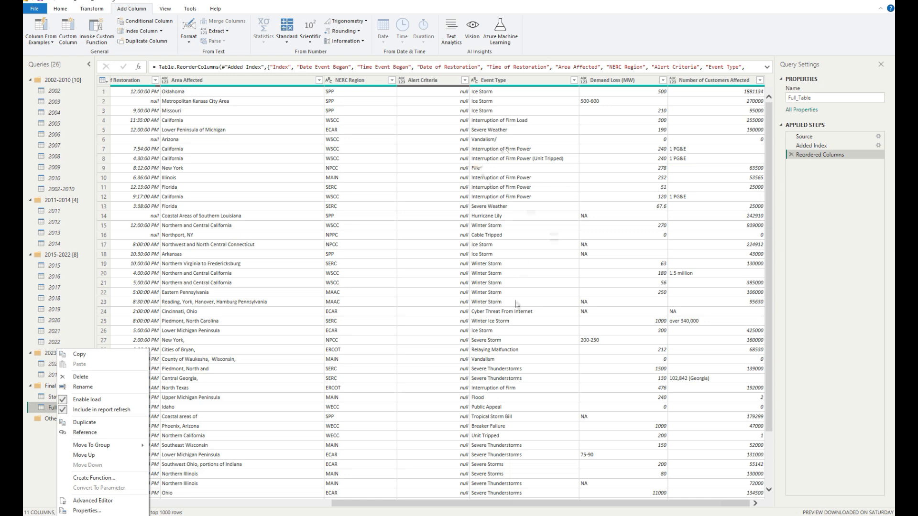
click(91, 423)
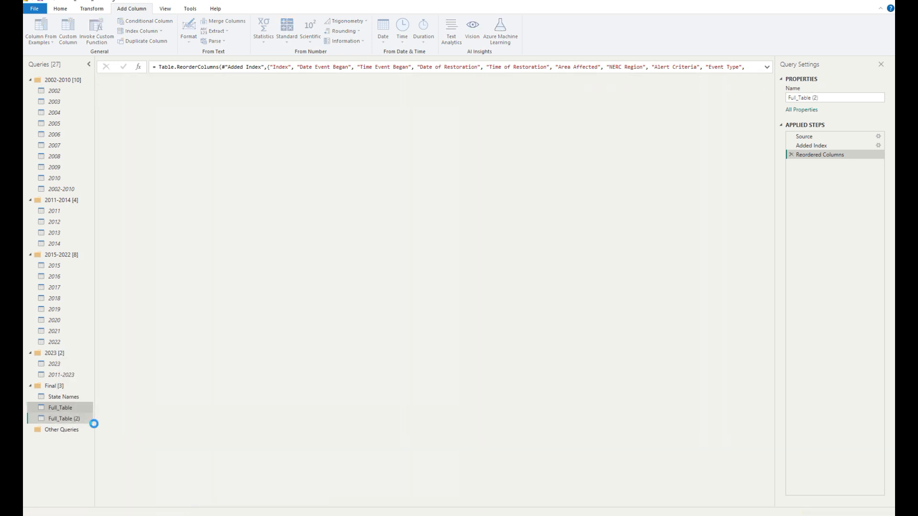
right_click(64, 409)
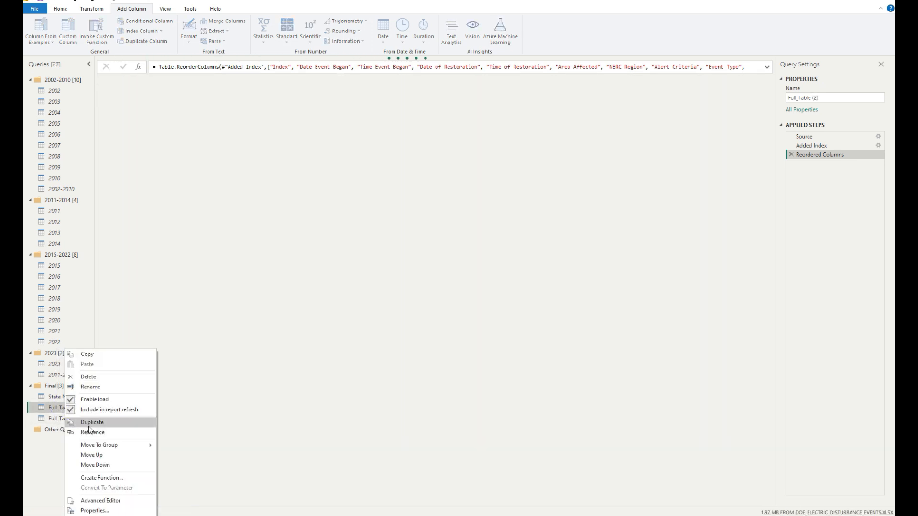
click(89, 427)
right_click(66, 408)
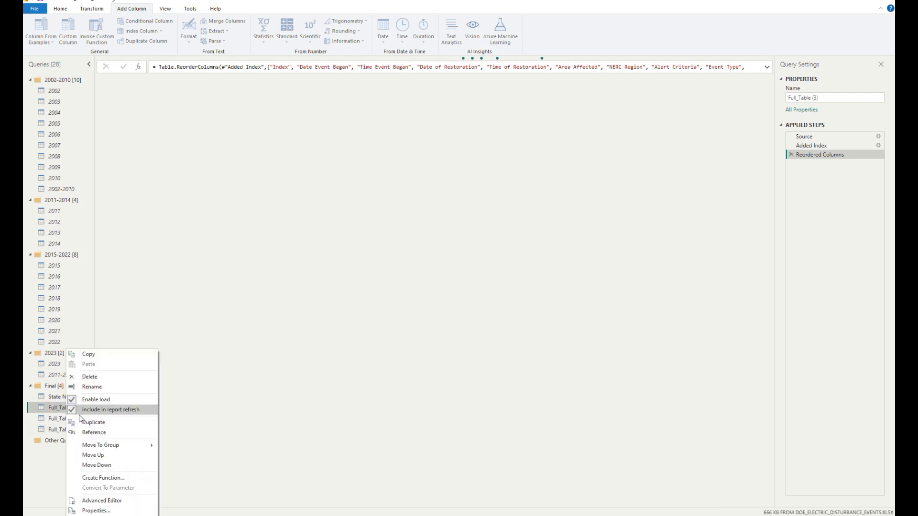
click(94, 422)
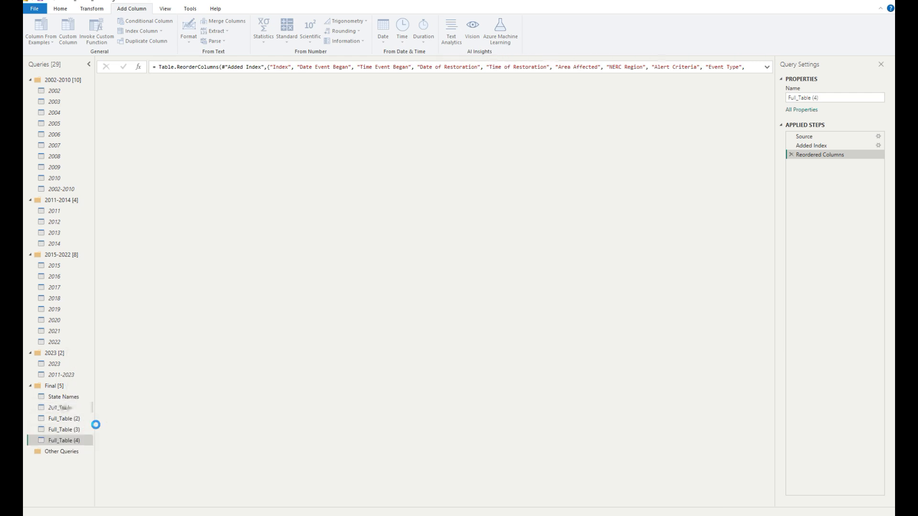
Step: Rename the Full_Table (2) query as Nerc_Table
click(66, 419)
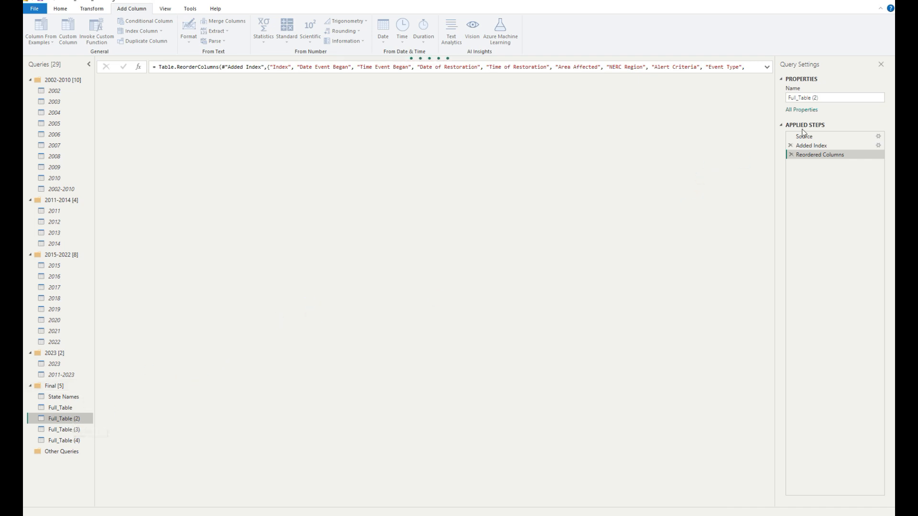
click(787, 99)
text(N)
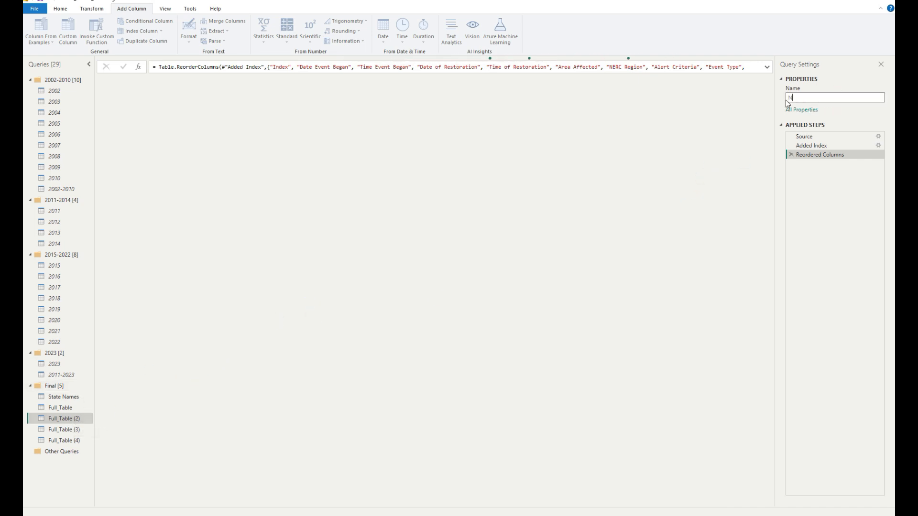
text(erc_Table)
key(Return)
Step: Rename the Full_Table (3) query as State_Table
click(67, 430)
drag(826, 98, 777, 100)
text(State_table)
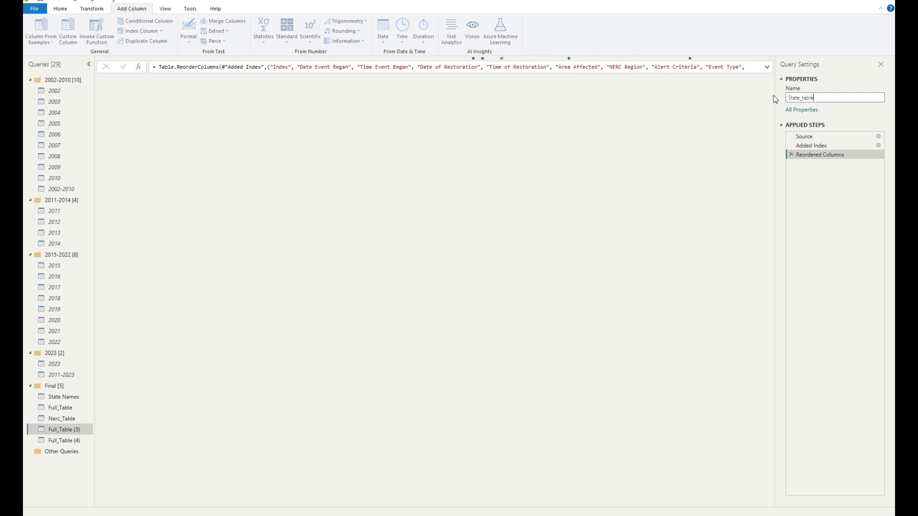
key(Return)
Step: Rename the Full_Table (4) query as Event _Table
click(72, 438)
click(71, 442)
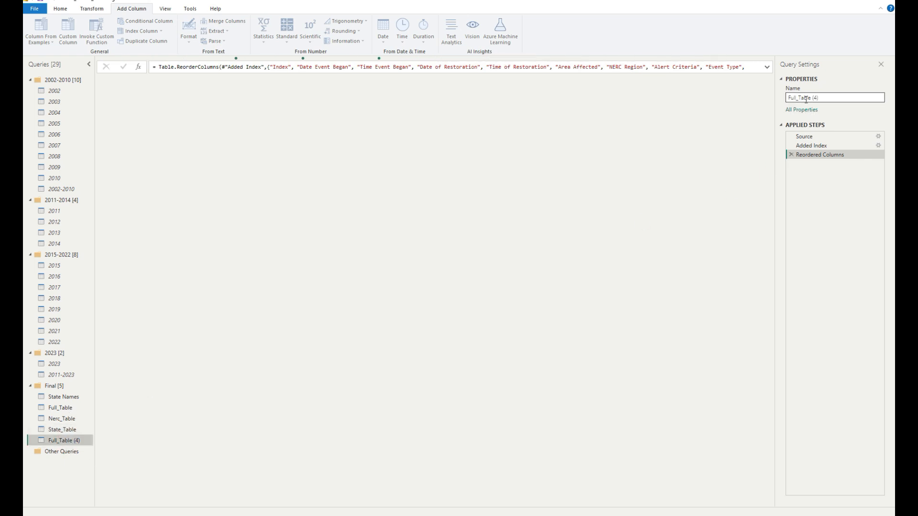
drag(820, 97, 784, 105)
text(E)
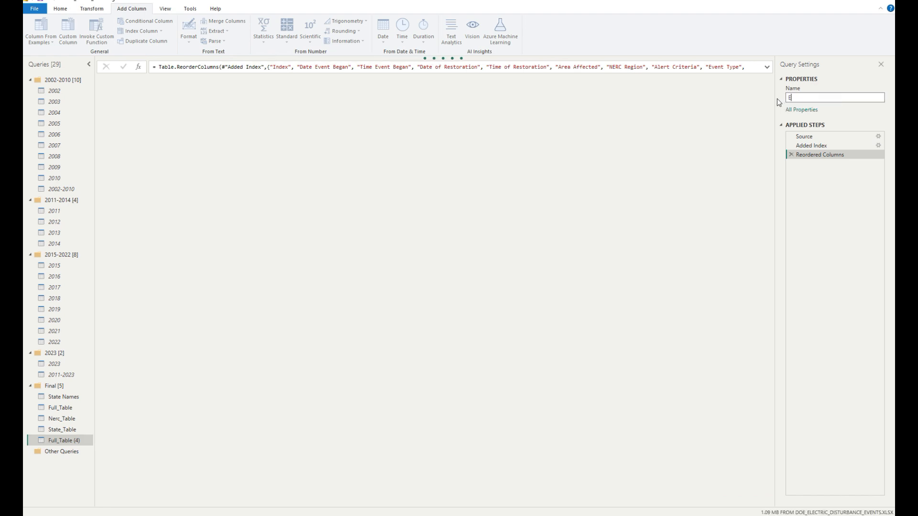
text(vent_table)
key(Return)
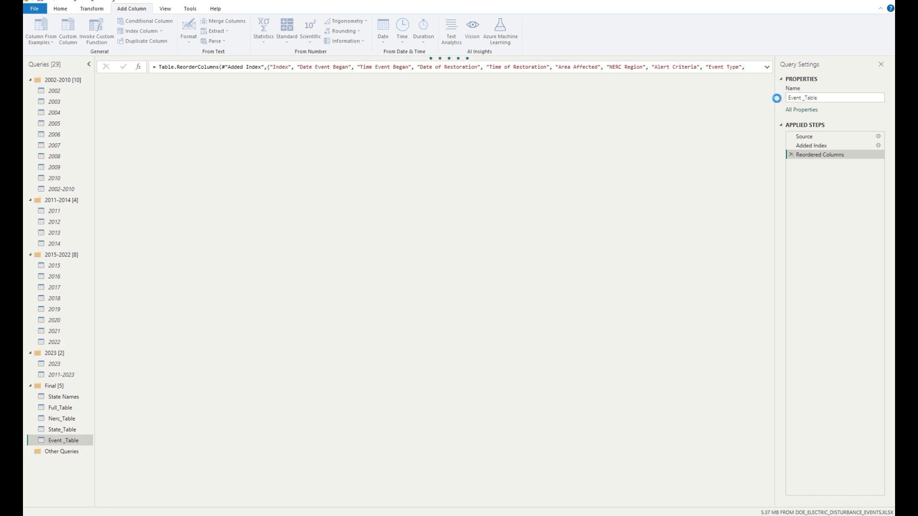
Step: In Nerc_Table, keep only the Index and NERC Region columns and remove all the others
click(71, 419)
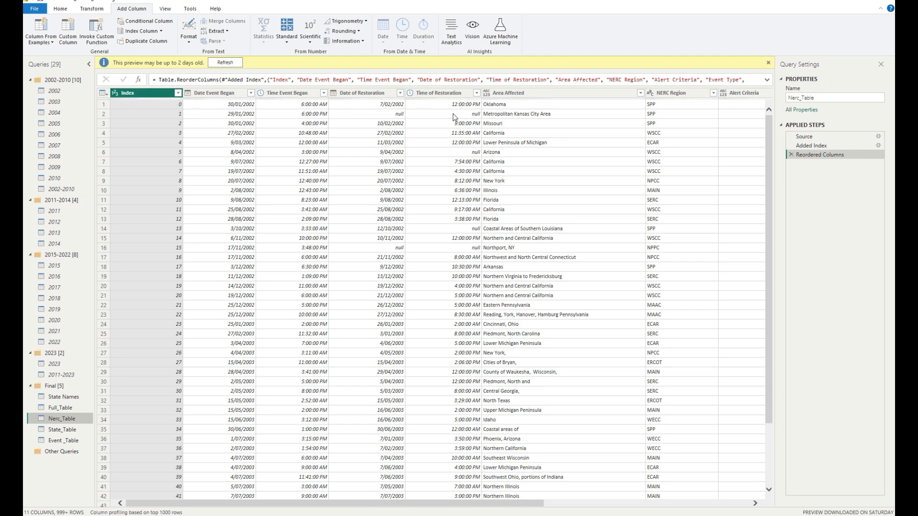
click(661, 94)
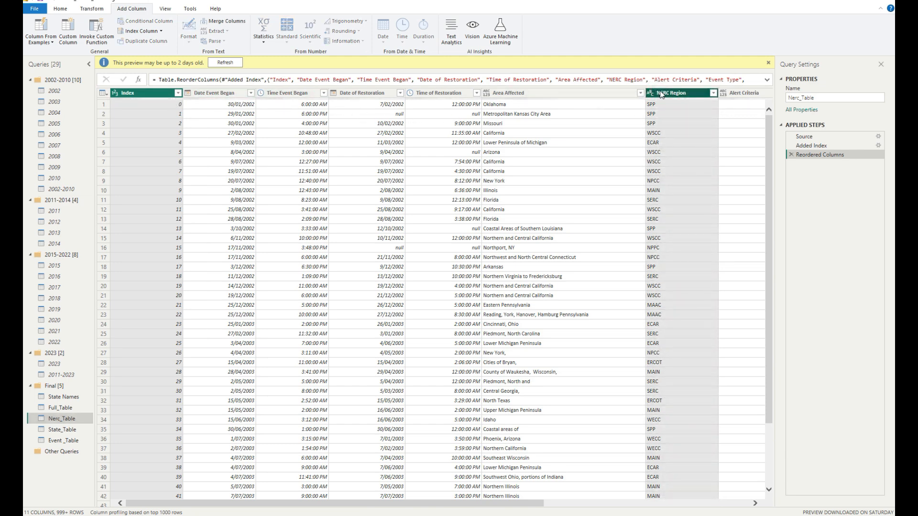
right_click(661, 94)
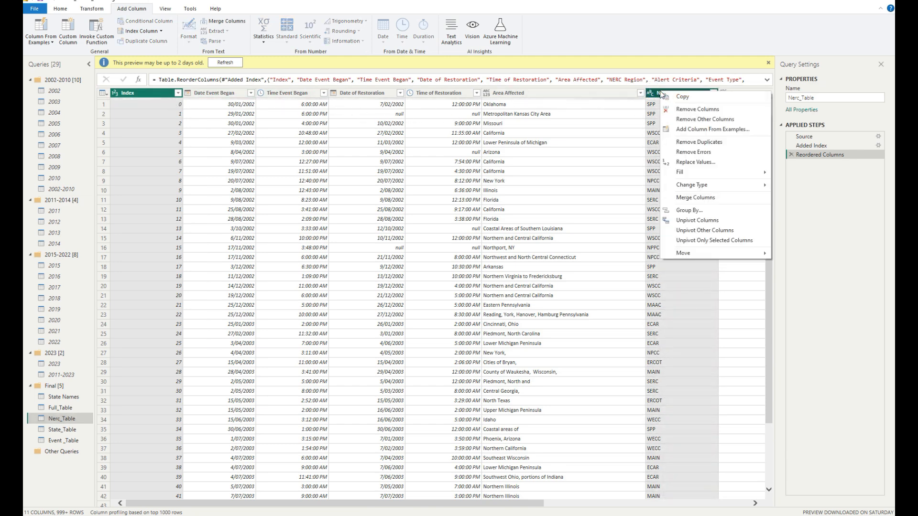
click(724, 119)
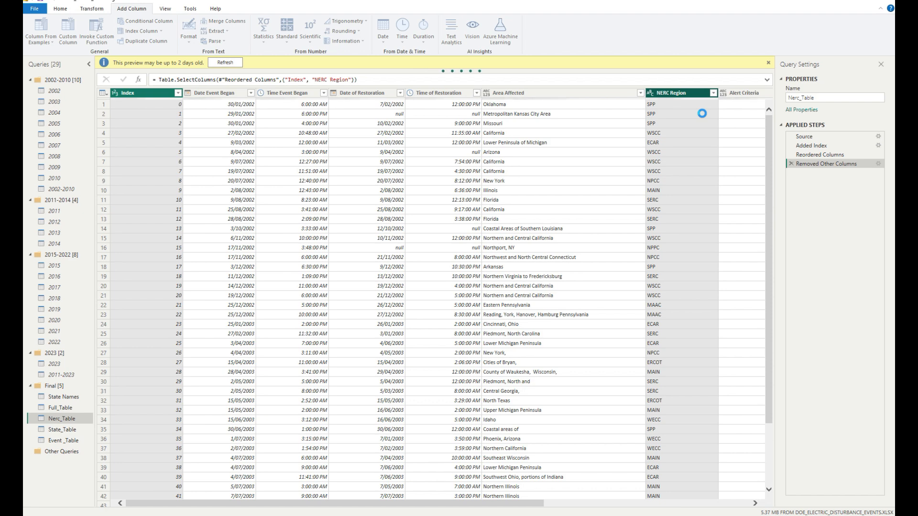
Step: In State_Table, keep only the Index and Area Affected columns and remove all the others
click(57, 430)
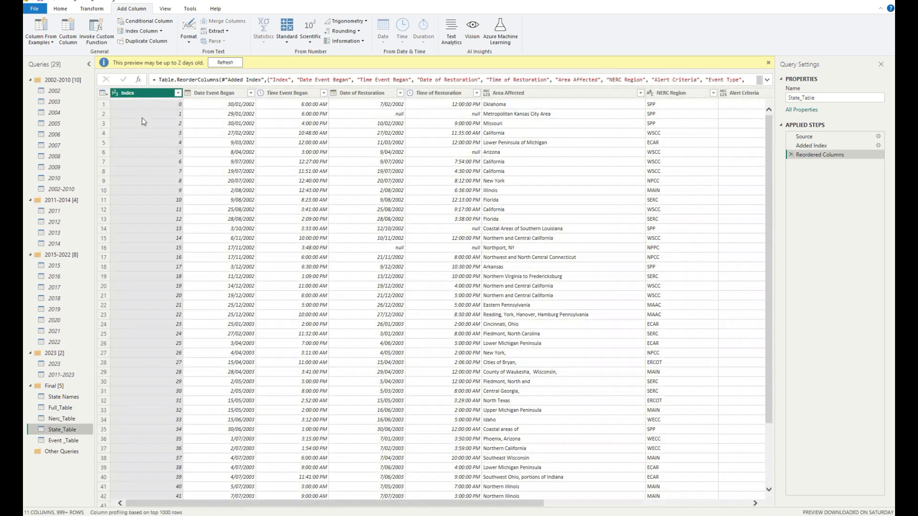
click(526, 93)
right_click(526, 93)
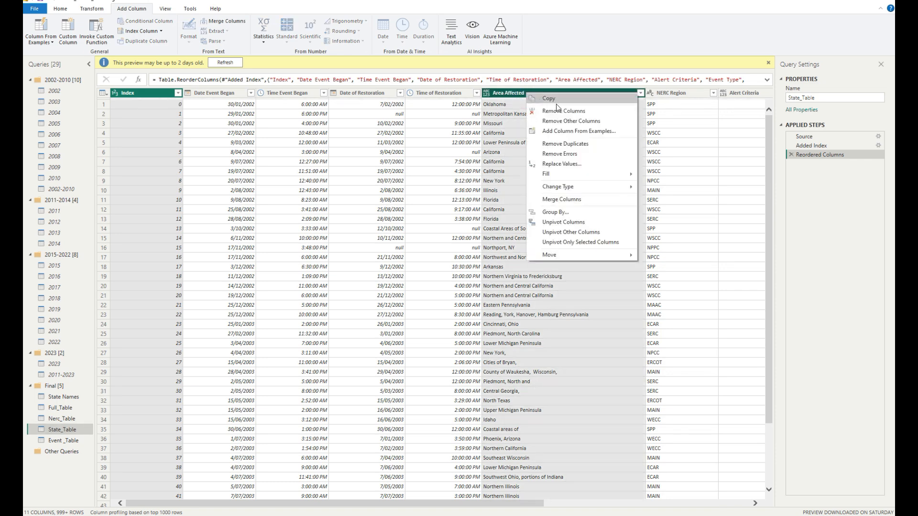
click(589, 121)
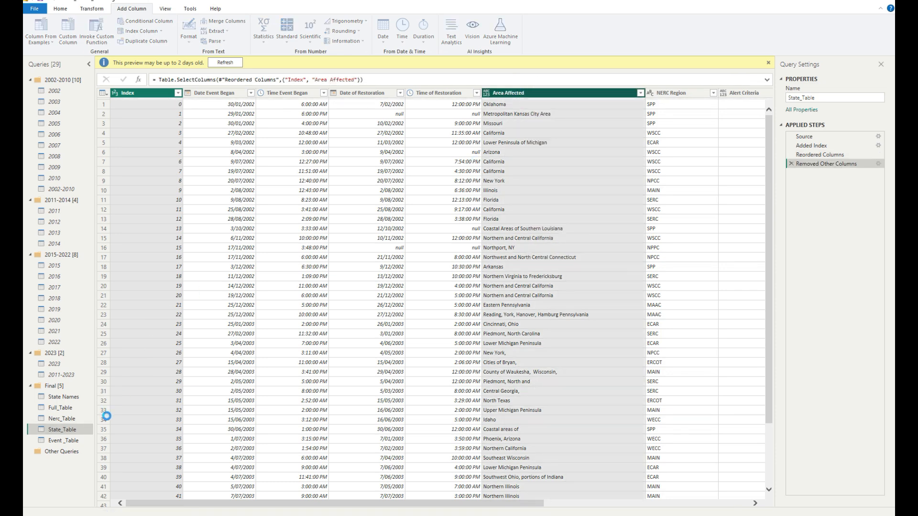
Step: In Event _Table, keep only the Index and Event Type columns and remove all the others
click(72, 440)
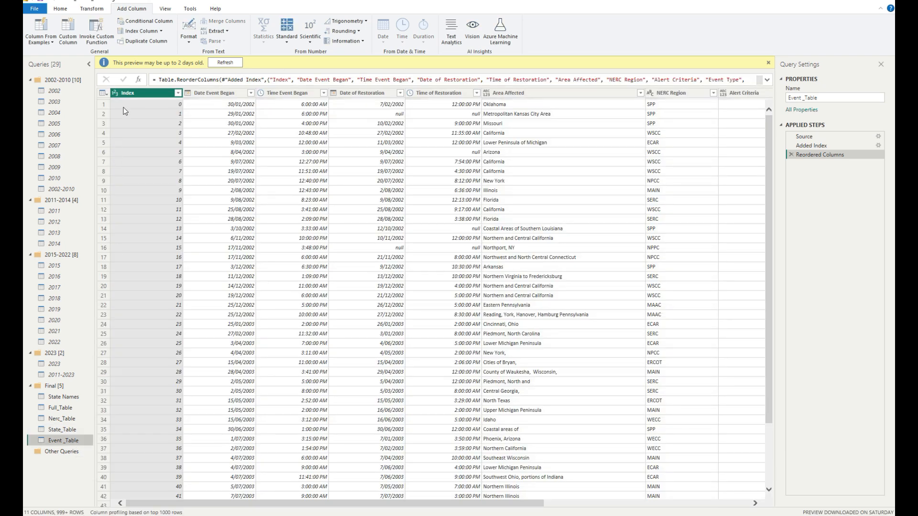
drag(409, 506, 628, 514)
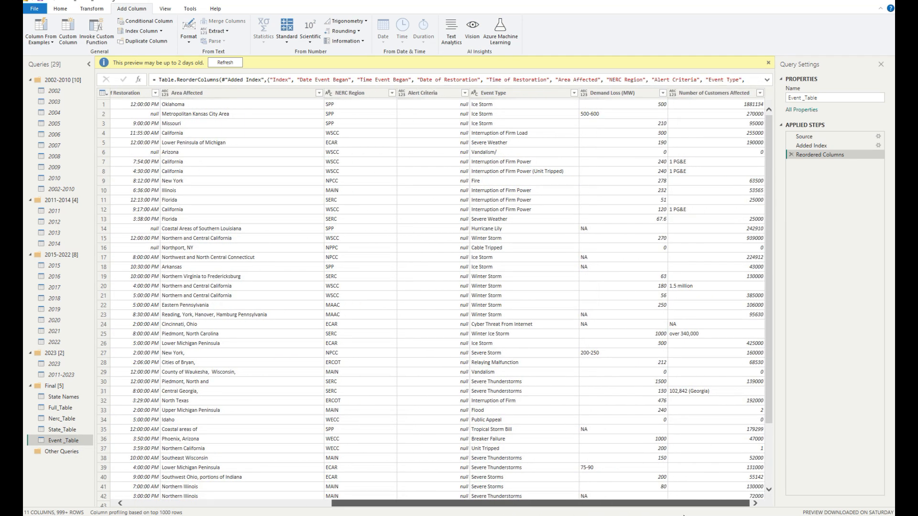
click(509, 94)
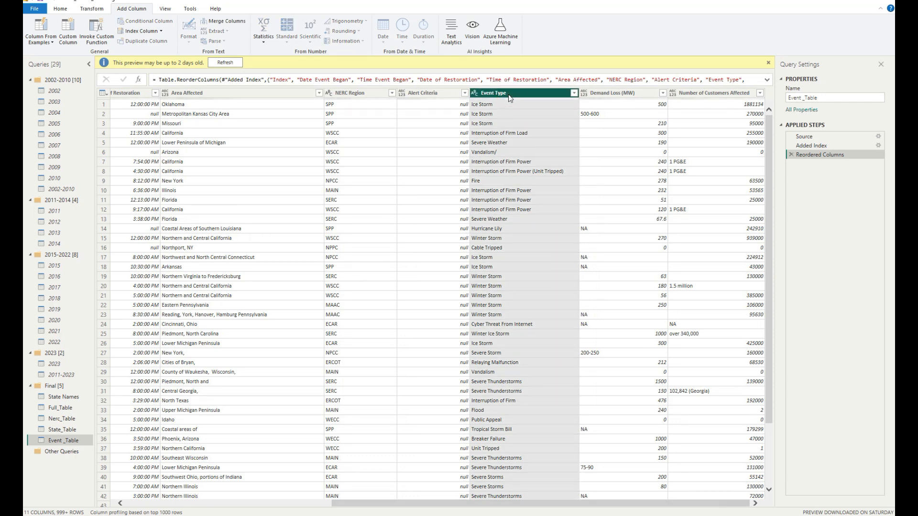
right_click(508, 94)
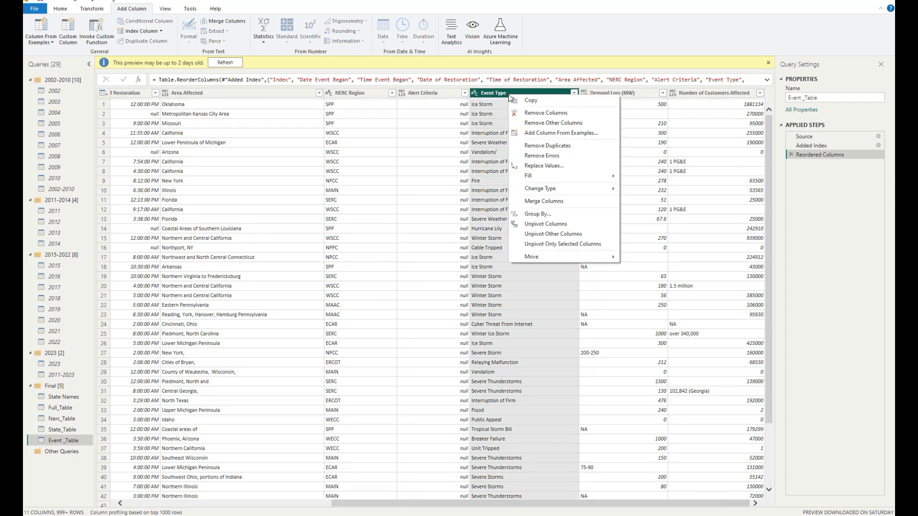
click(584, 124)
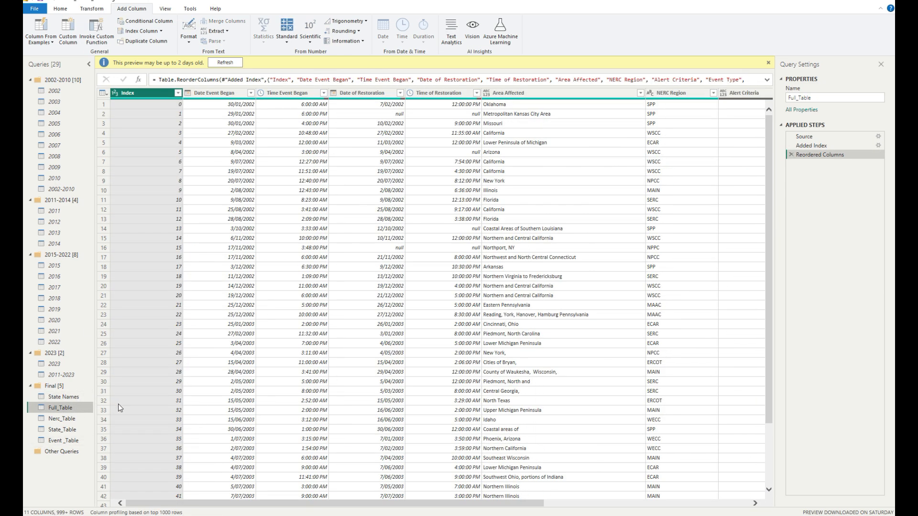
Step: Remove the Area Affected, NERC Region and Event Type columns from Full_Table
click(578, 97)
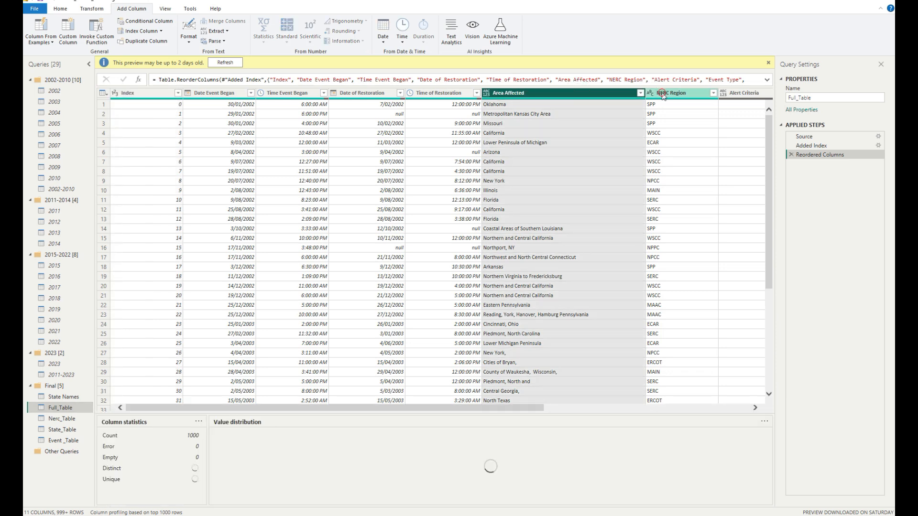
ctrl+click(689, 94)
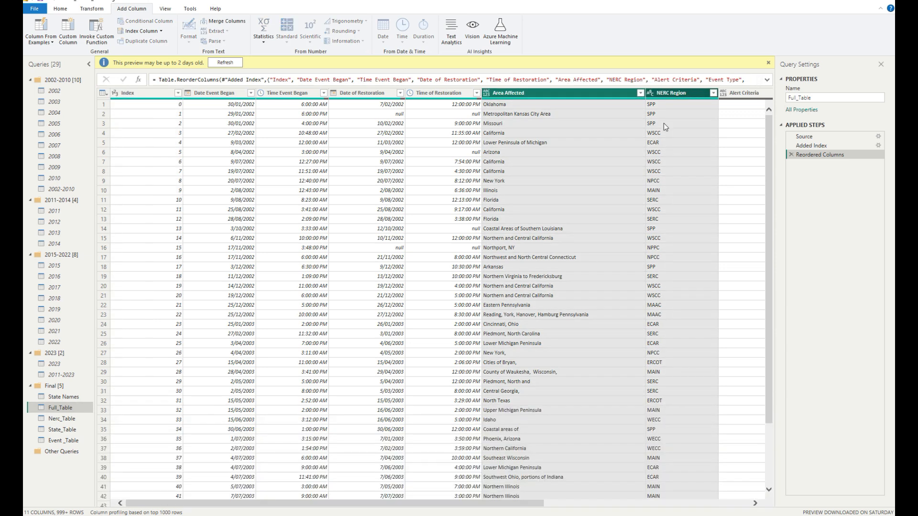
drag(471, 504, 683, 503)
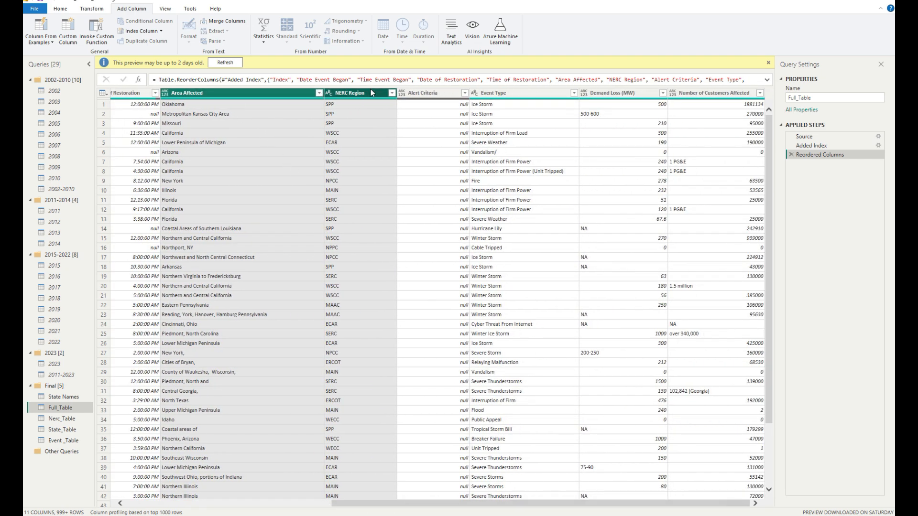
ctrl+click(514, 93)
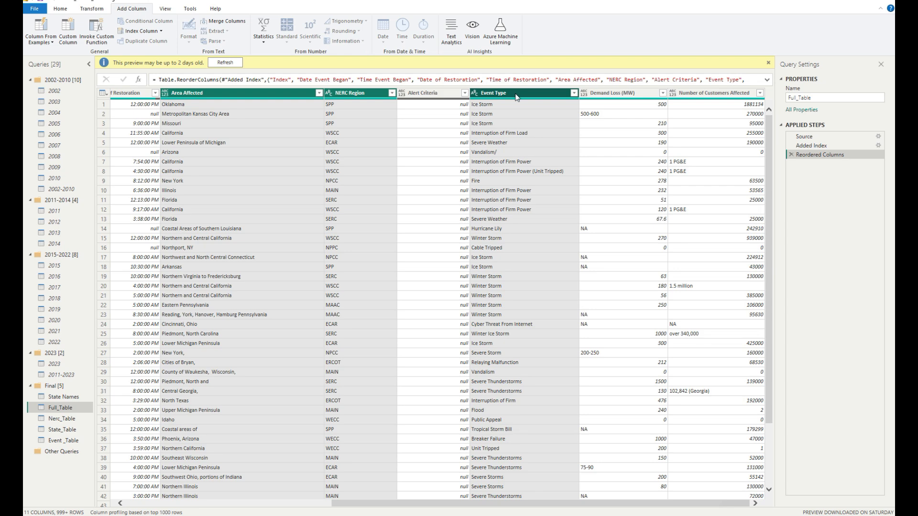
right_click(516, 97)
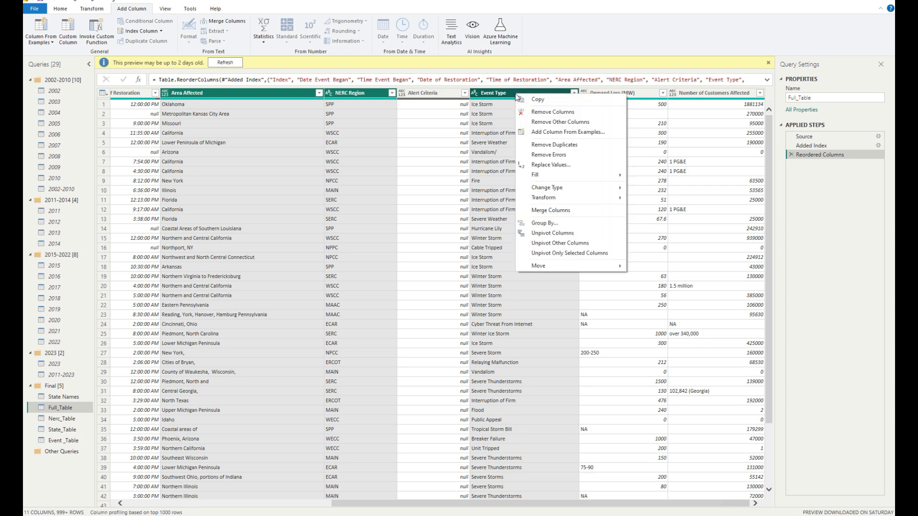
click(548, 112)
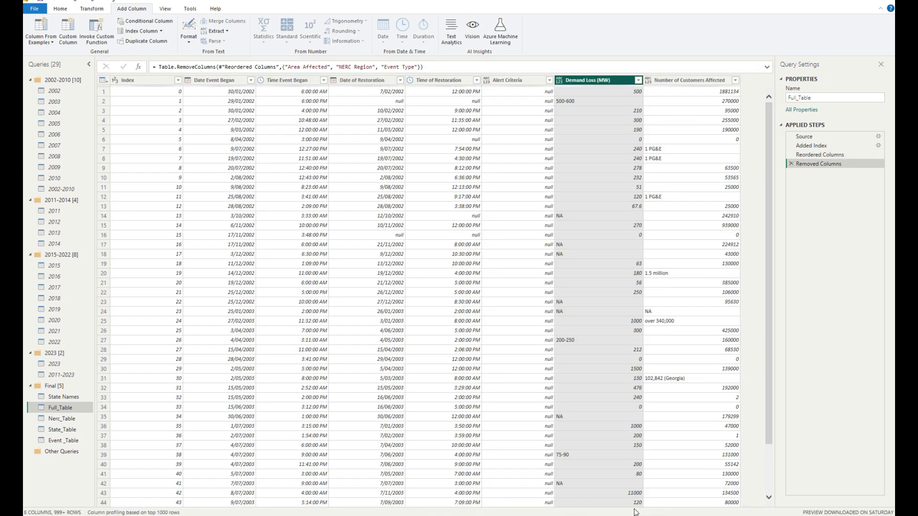
Step: Review the distinct NERC Region values of Nerc_Table in the column's filter list, then close it without filtering
click(65, 418)
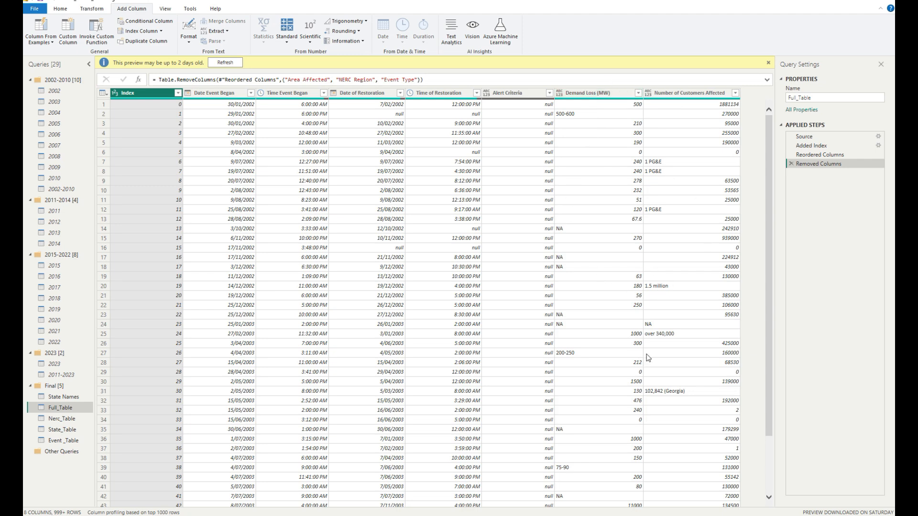
click(57, 419)
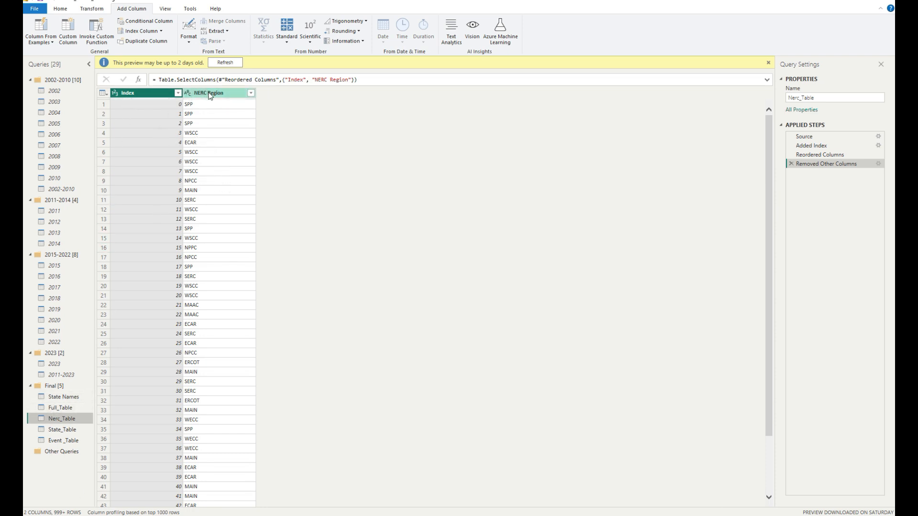
click(251, 93)
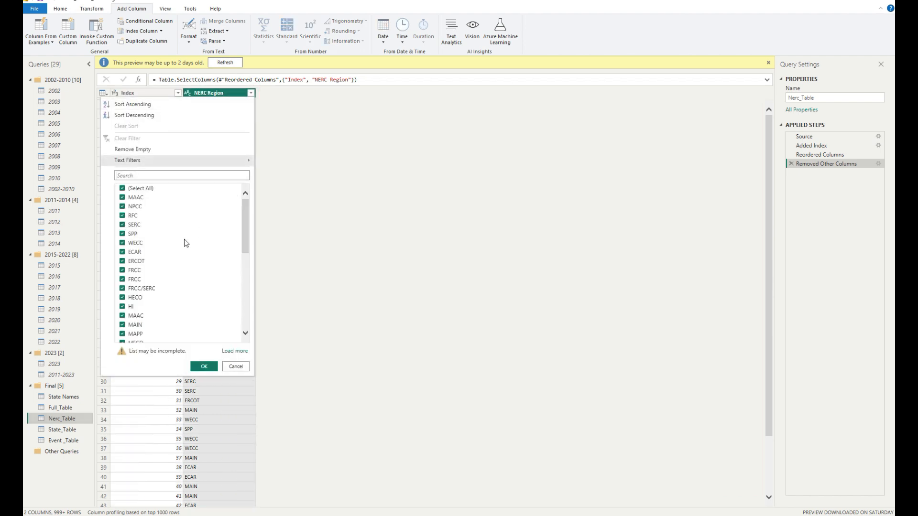
scroll(148, 290, down, 4)
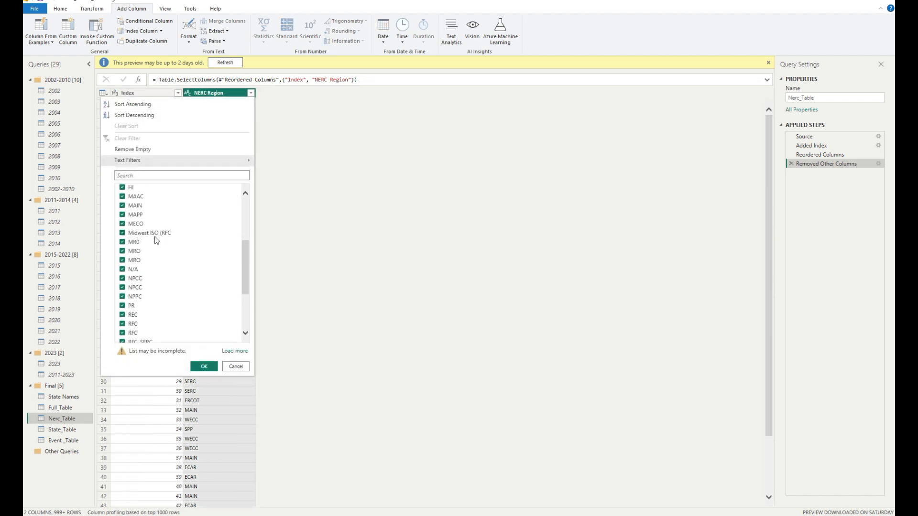
scroll(153, 235, down, 3)
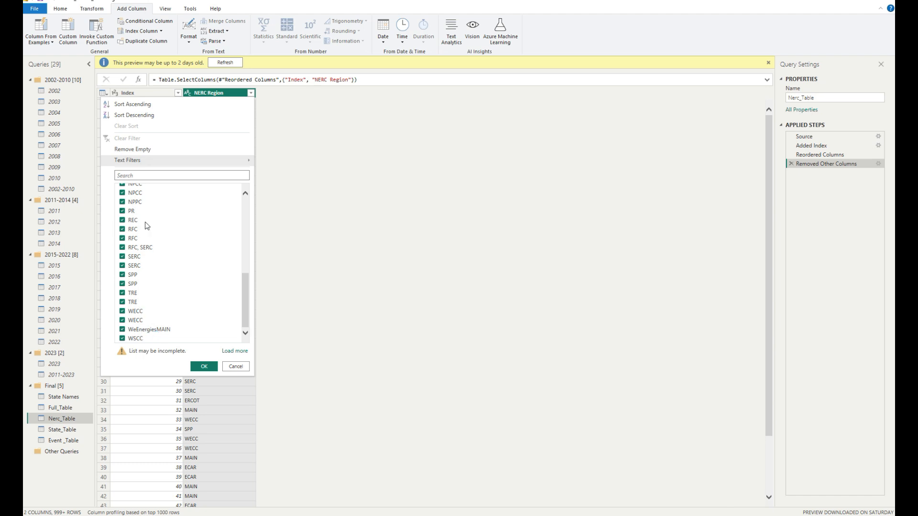
click(236, 367)
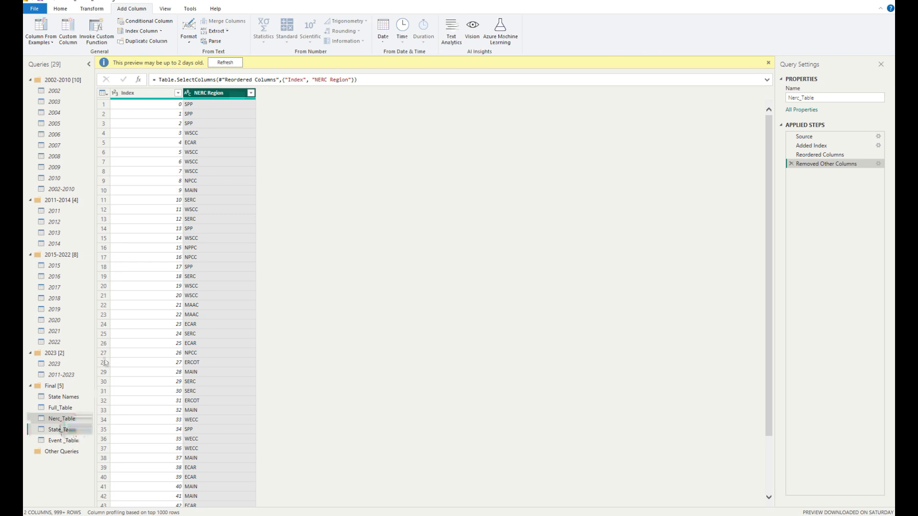
Step: Look through the distinct Area Affected values of State_Table, then close the filter list without filtering
click(59, 429)
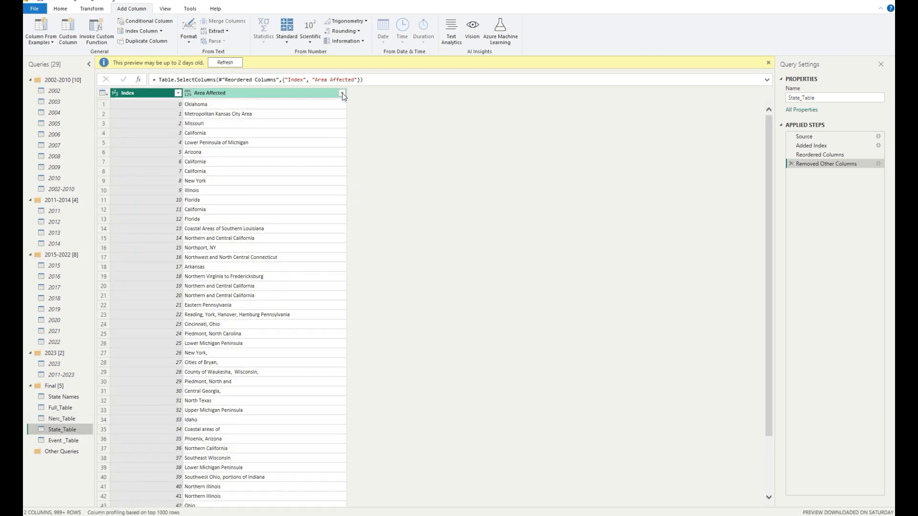
click(342, 93)
scroll(255, 268, down, 3)
scroll(256, 271, down, 2)
click(327, 368)
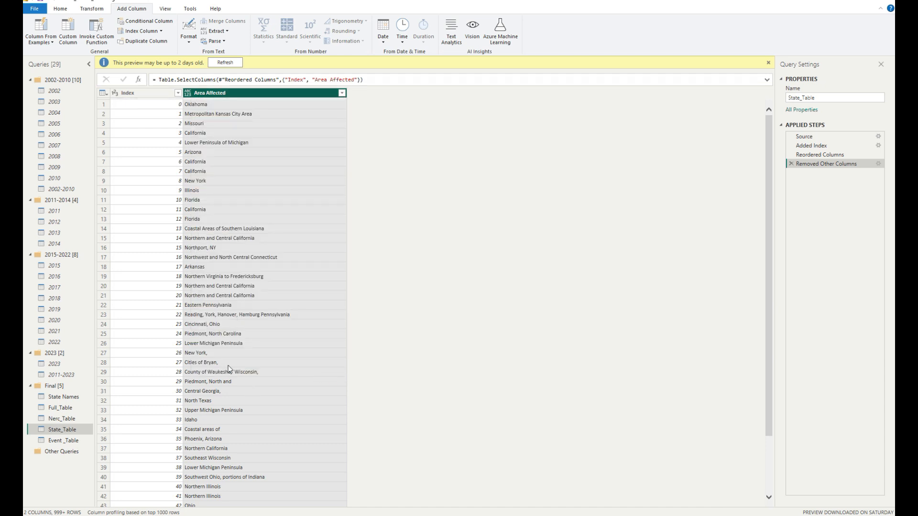
Step: Review the states and abbreviations in the State Names query, then return to State_Table
click(63, 397)
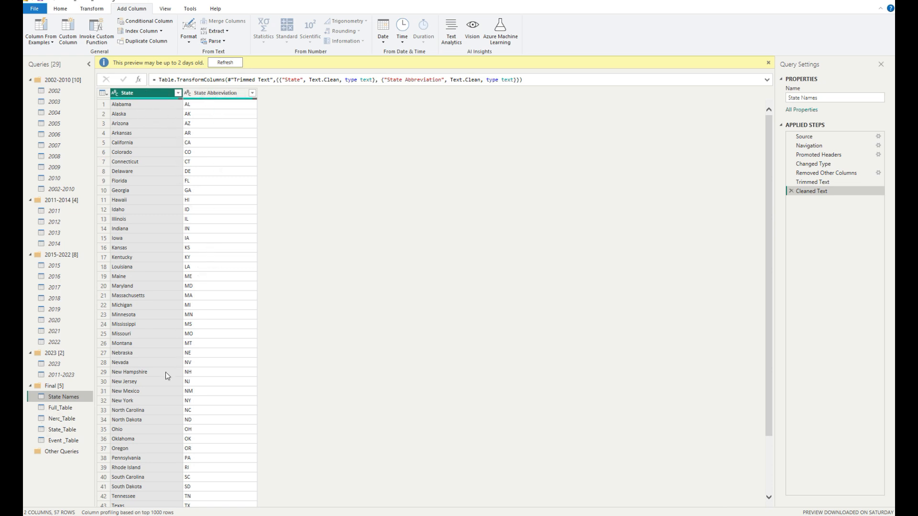
scroll(165, 372, down, 5)
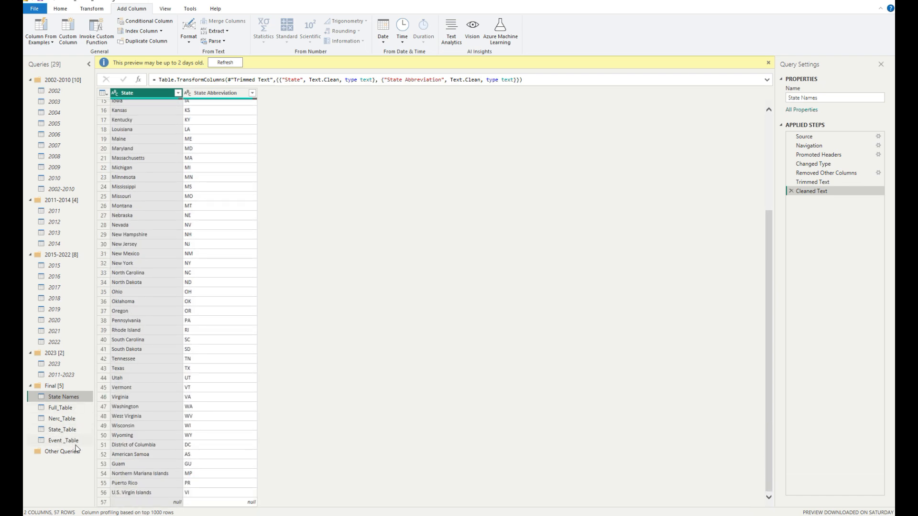
click(62, 430)
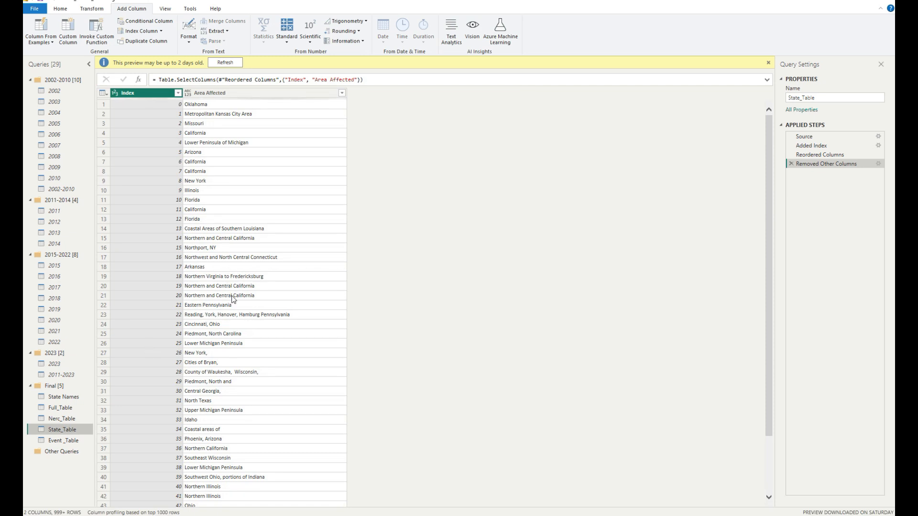
Step: Look through State_Table's Area Affected entries, then review the distinct Event Type values of Event _Table without filtering
scroll(254, 250, down, 15)
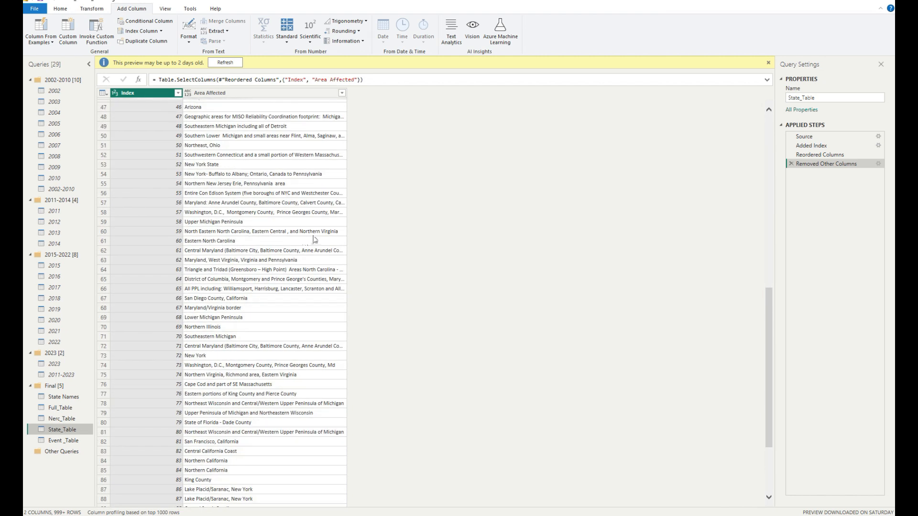
scroll(258, 290, down, 4)
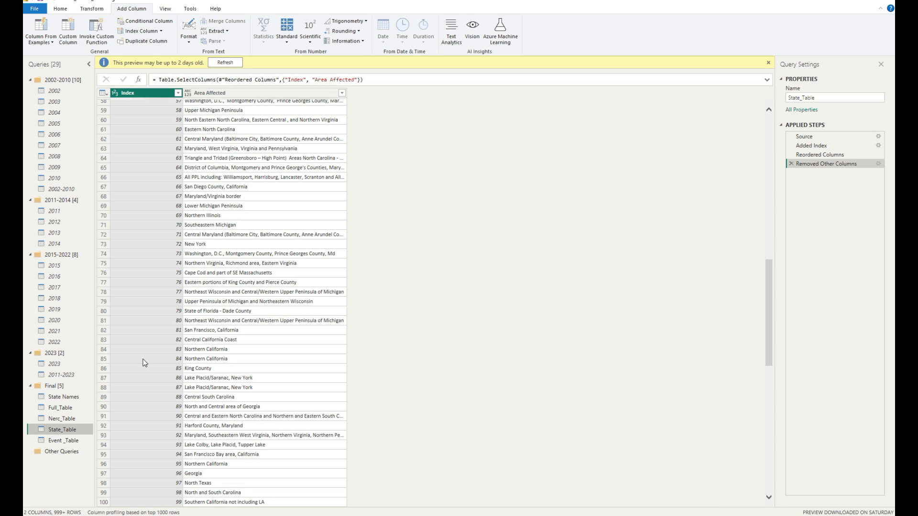
click(67, 441)
click(287, 92)
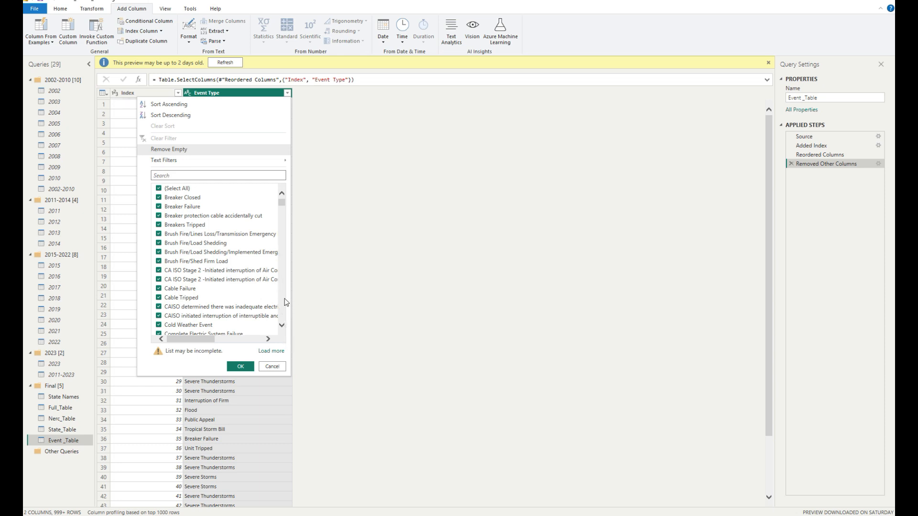
scroll(246, 292, down, 10)
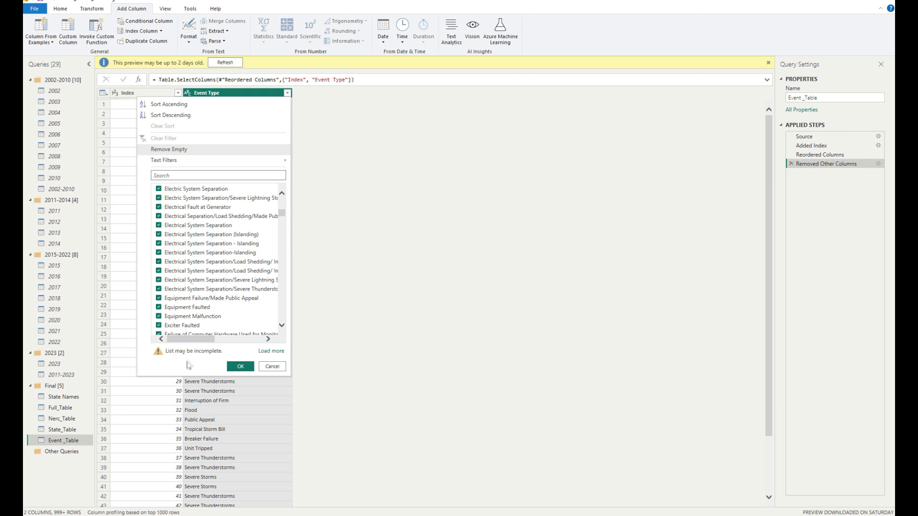
click(271, 367)
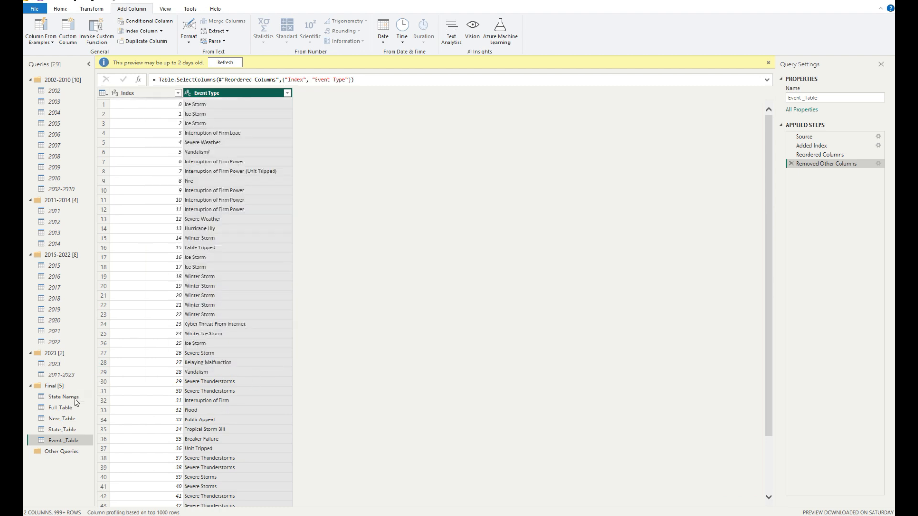
Step: Return to Full_Table, save the file while deferring the pending query changes, then apply them and close the query editor
click(61, 408)
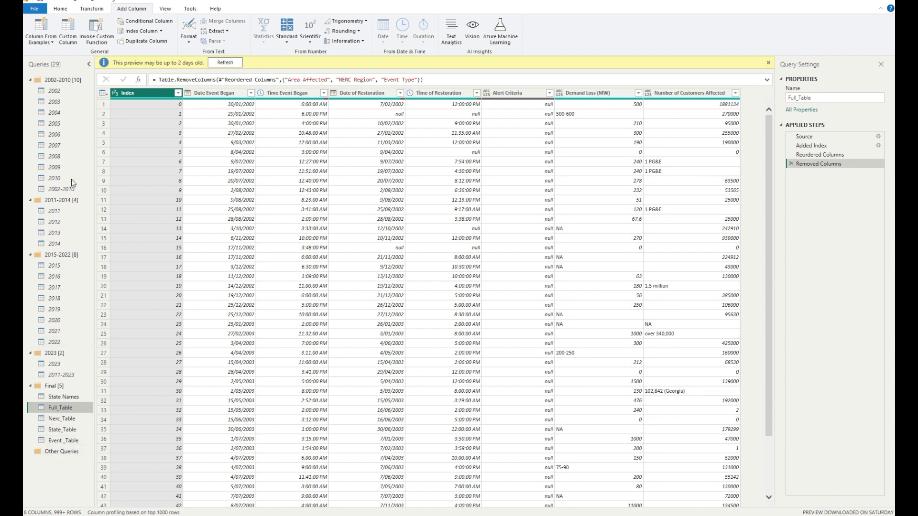
click(60, 9)
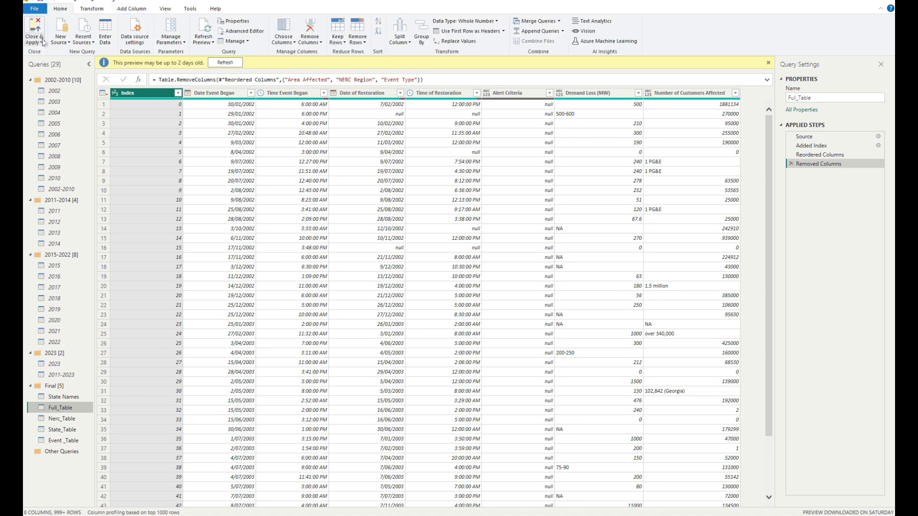
click(42, 4)
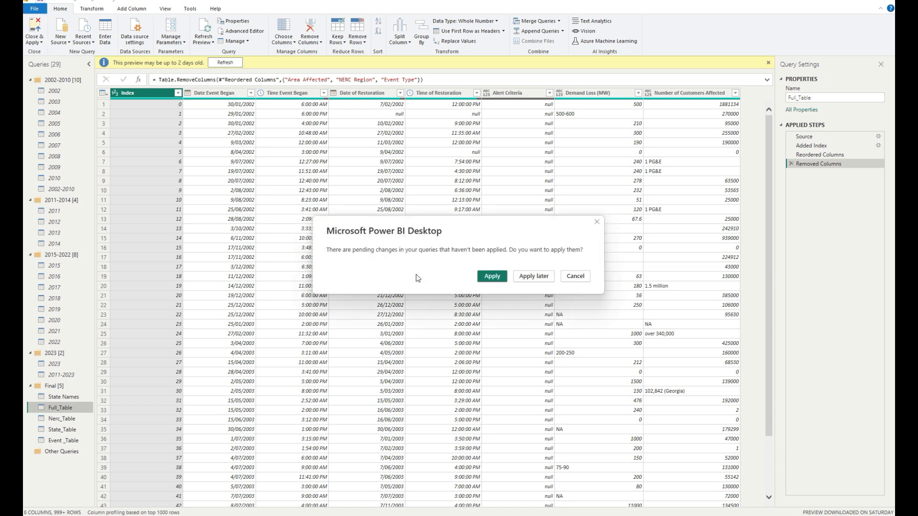
click(528, 280)
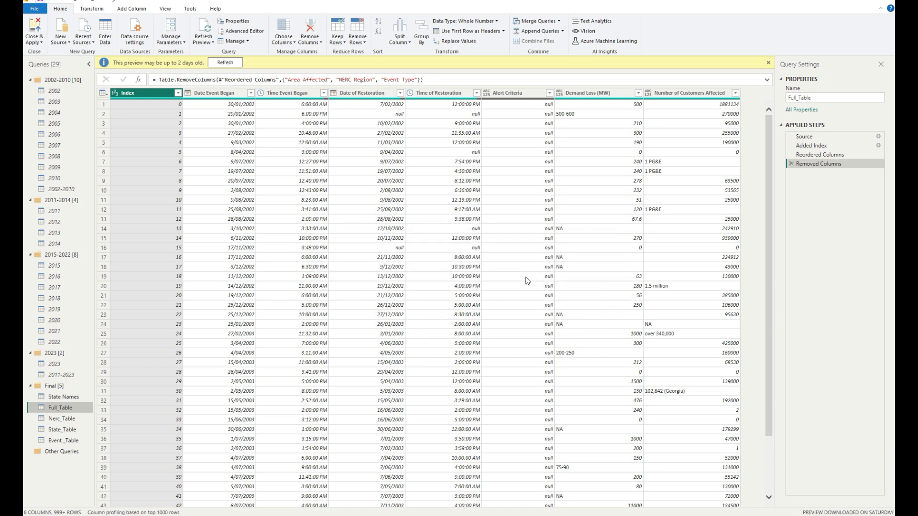
click(42, 42)
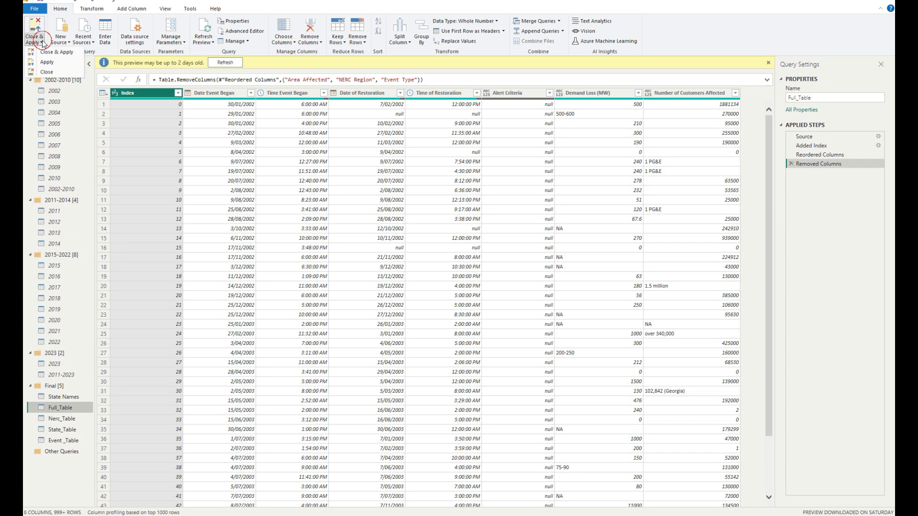
click(53, 52)
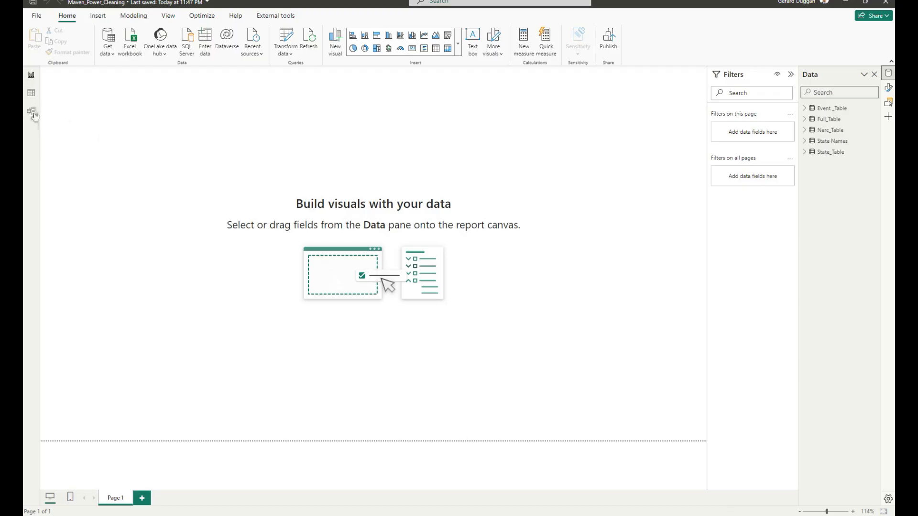
Step: In the model view, line up State_Table, Nerc_Table and Event _Table below Full_Table and bring the distant State Names table level with Full_Table
click(34, 115)
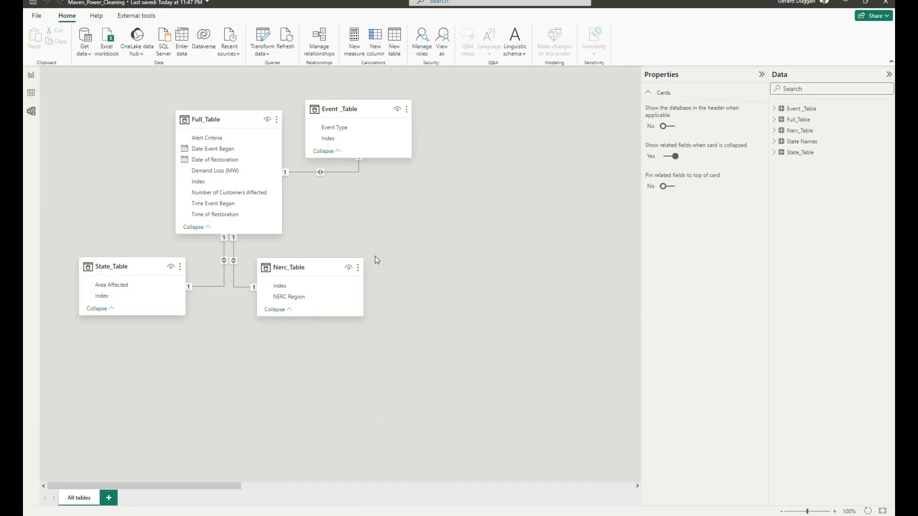
drag(151, 268, 160, 358)
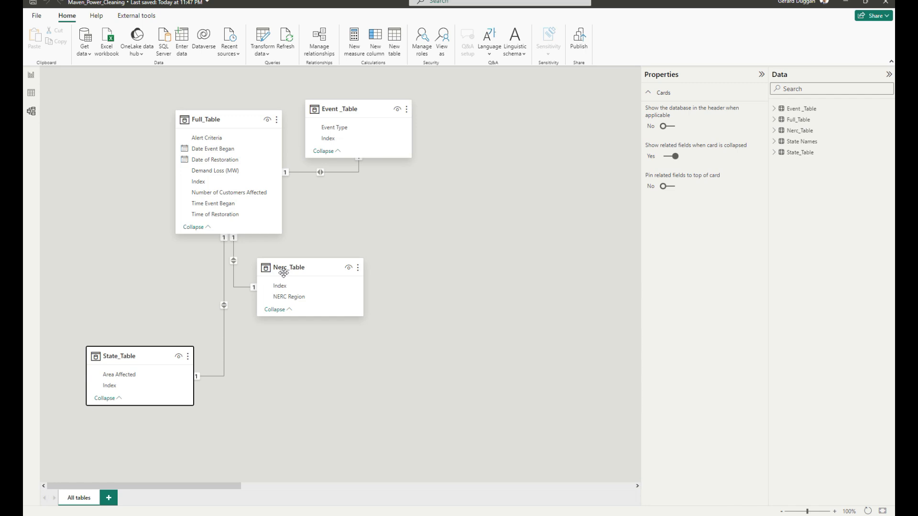
drag(284, 270, 271, 367)
drag(348, 99, 434, 369)
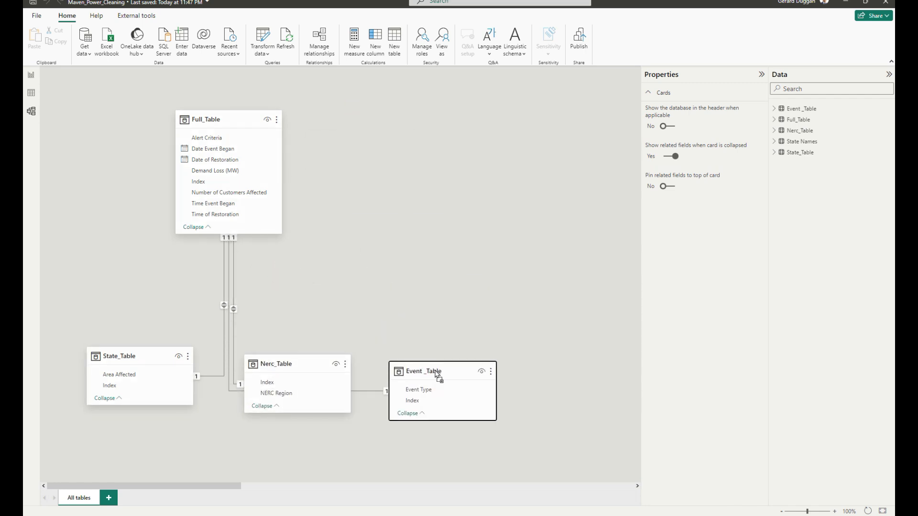
drag(235, 486, 715, 485)
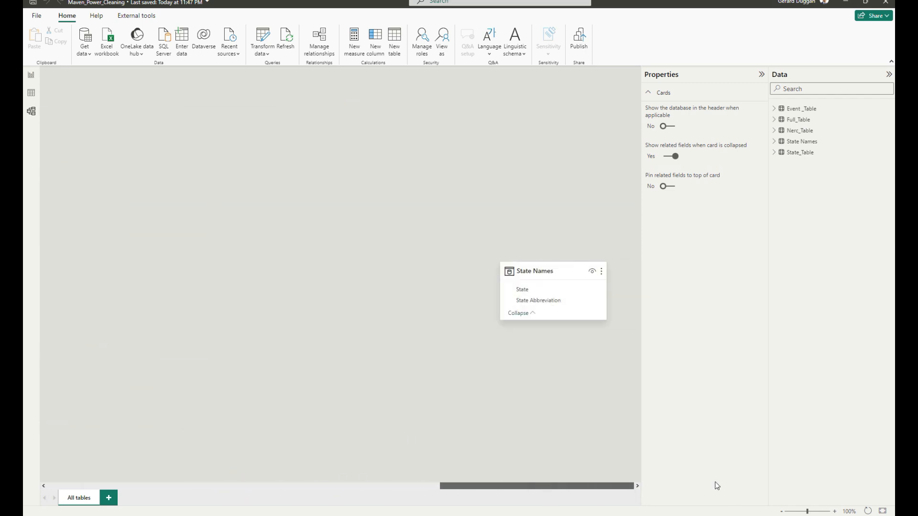
drag(541, 271, 563, 112)
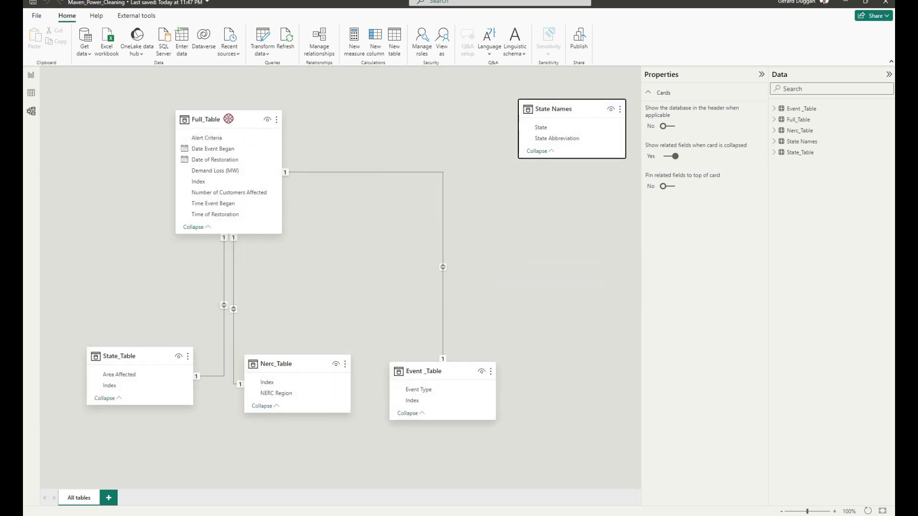
Step: Center Full_Table above its three related tables, place those closer together in one row, and lengthen the Full_Table card
drag(227, 120, 277, 111)
click(133, 359)
drag(133, 359, 121, 360)
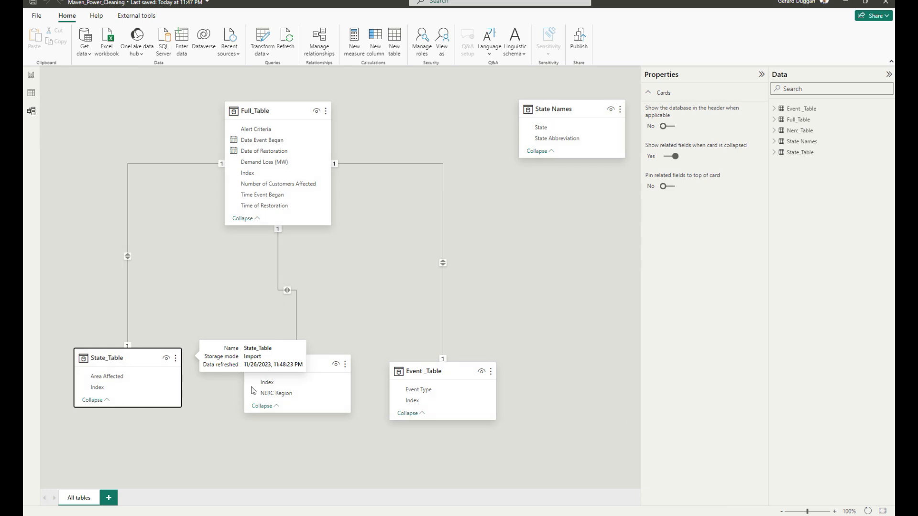
drag(311, 368, 266, 369)
drag(433, 371, 363, 362)
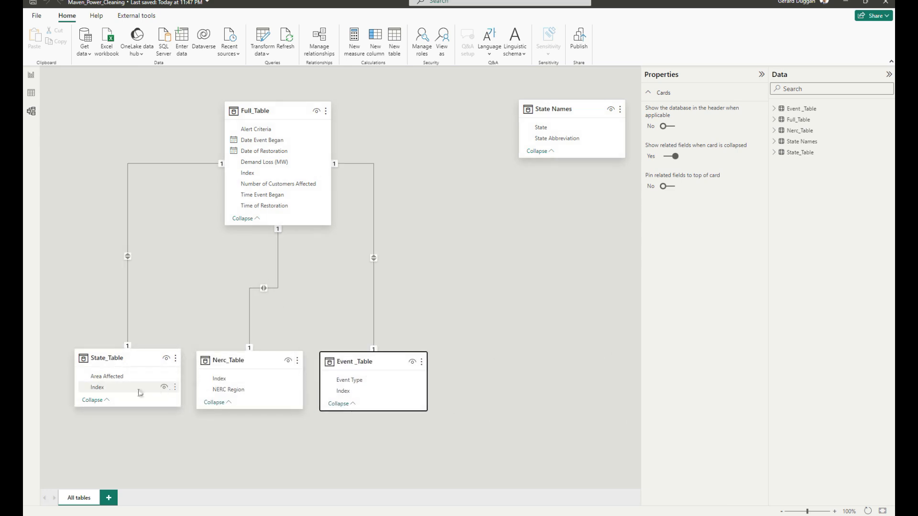
drag(305, 227, 305, 255)
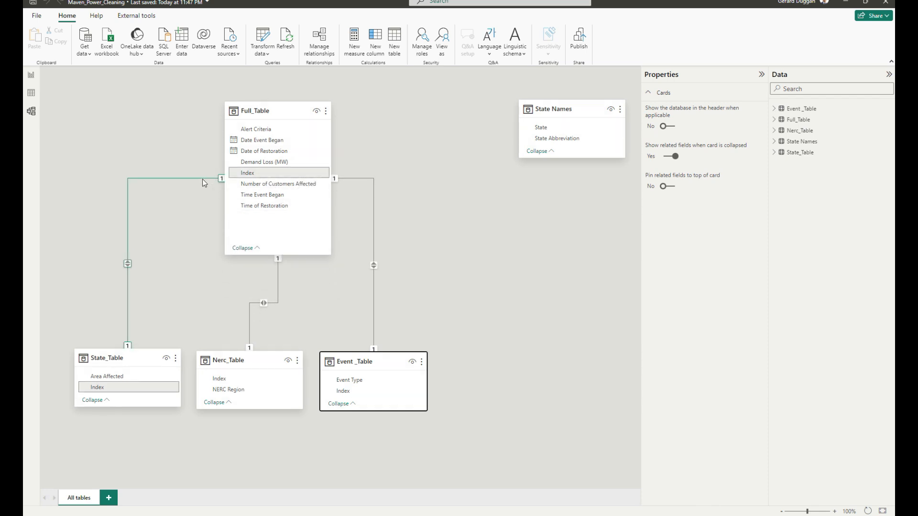